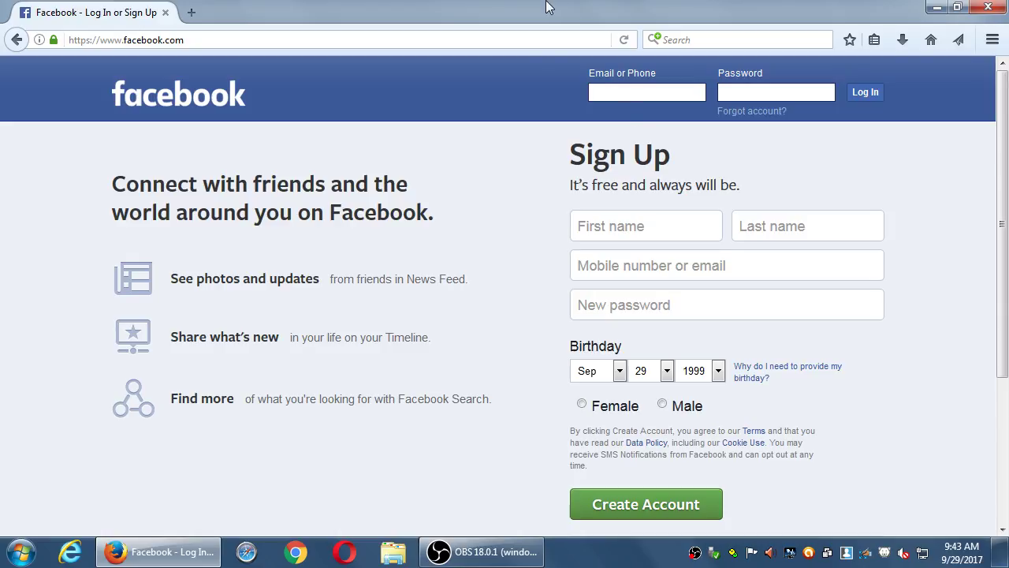
Start OBS recording the Display Capture source, then minimize OBS to reveal the Facebook feed
{"action": "left_click", "coordinate": [481, 551]}
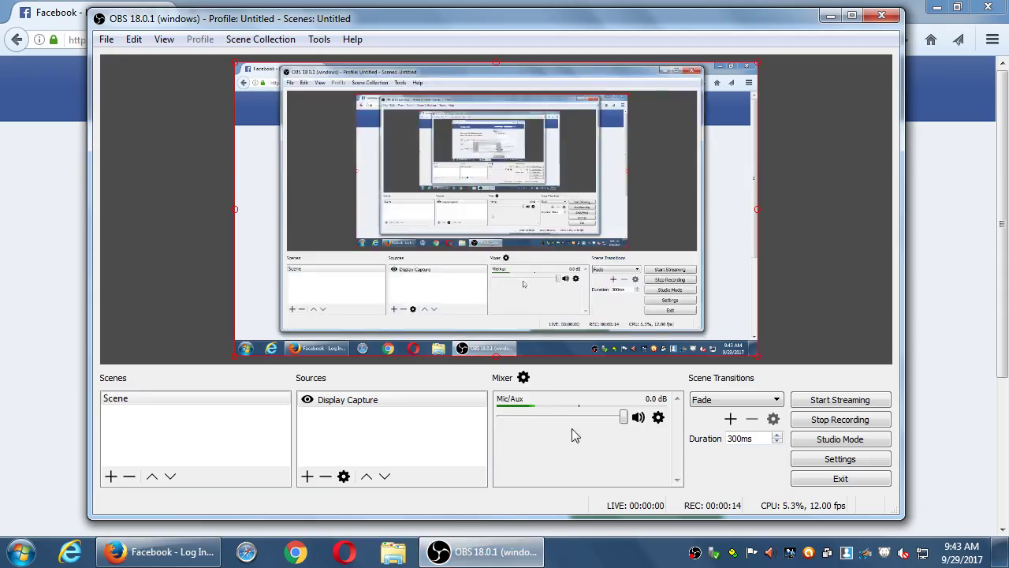
{"action": "left_click", "coordinate": [441, 402]}
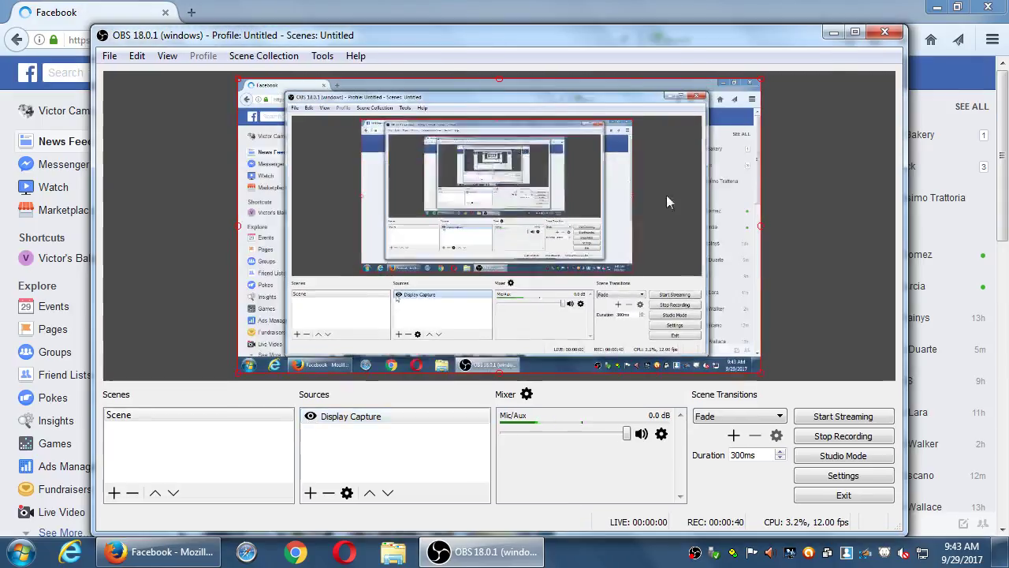
{"action": "left_click", "coordinate": [802, 30]}
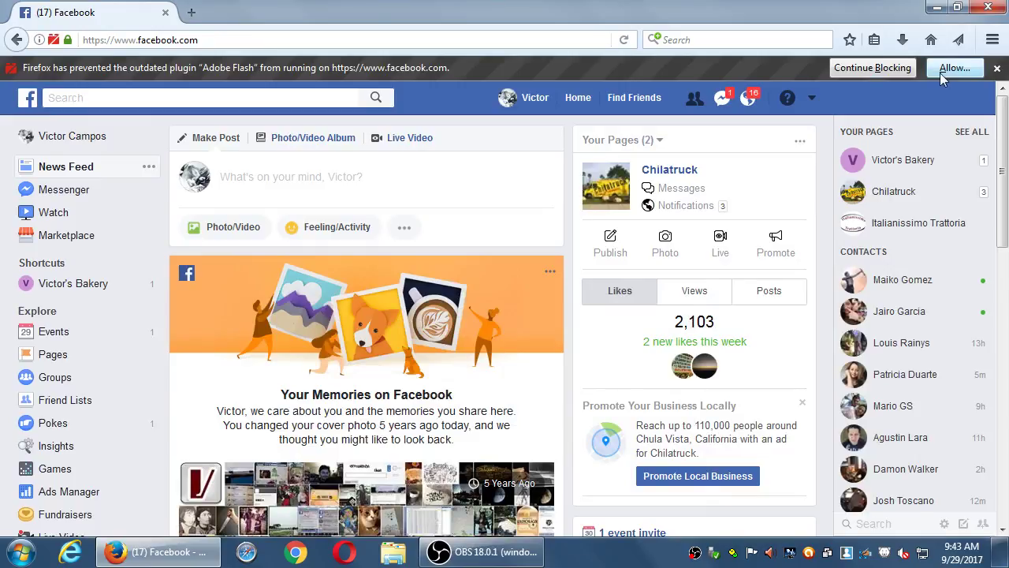
Dismiss the Flash warning and open Victor's Bakery from the account menu's Your Pages list
{"action": "left_click", "coordinate": [997, 69]}
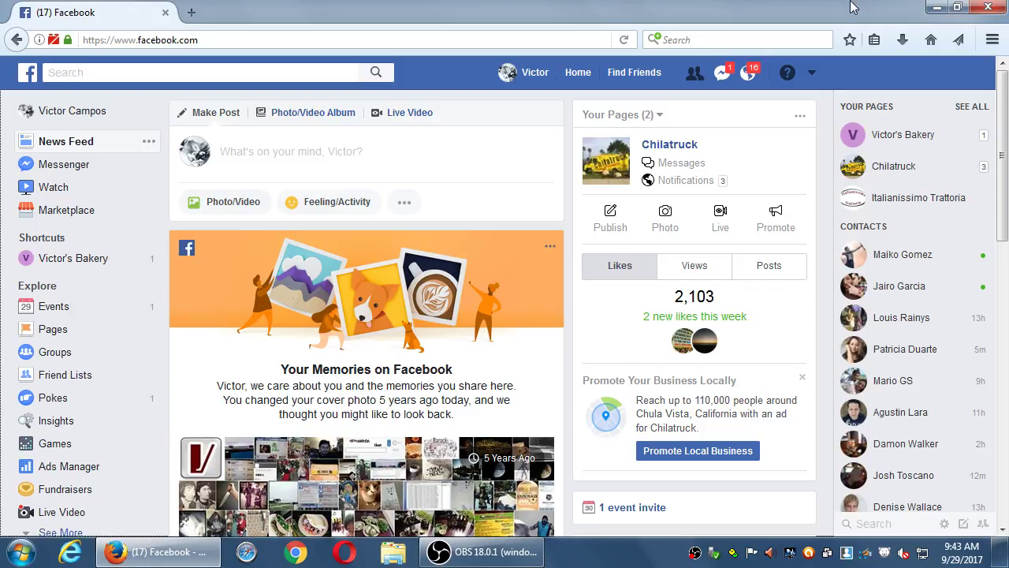
{"action": "left_click", "coordinate": [814, 74]}
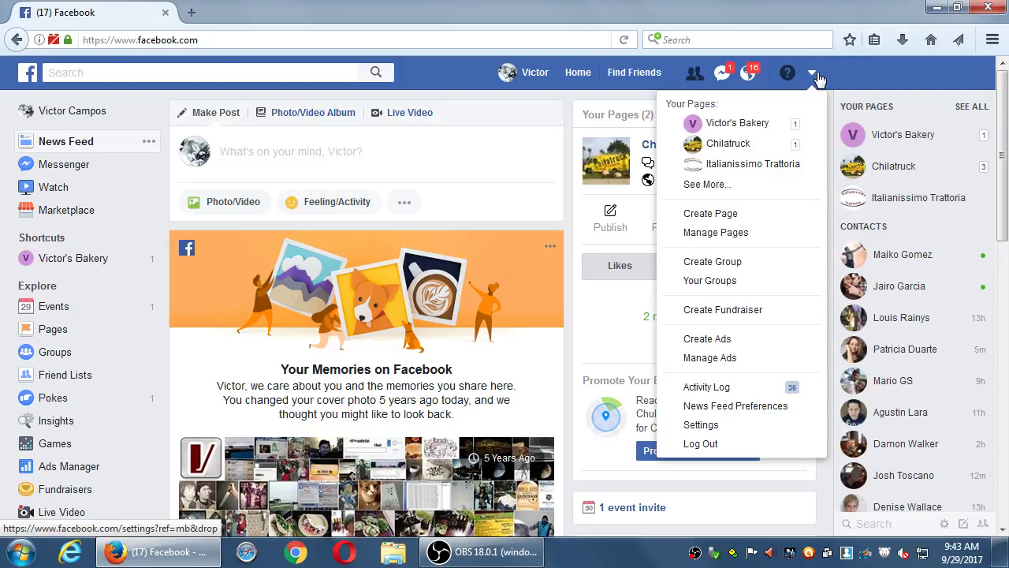
{"action": "key", "text": "super+plus"}
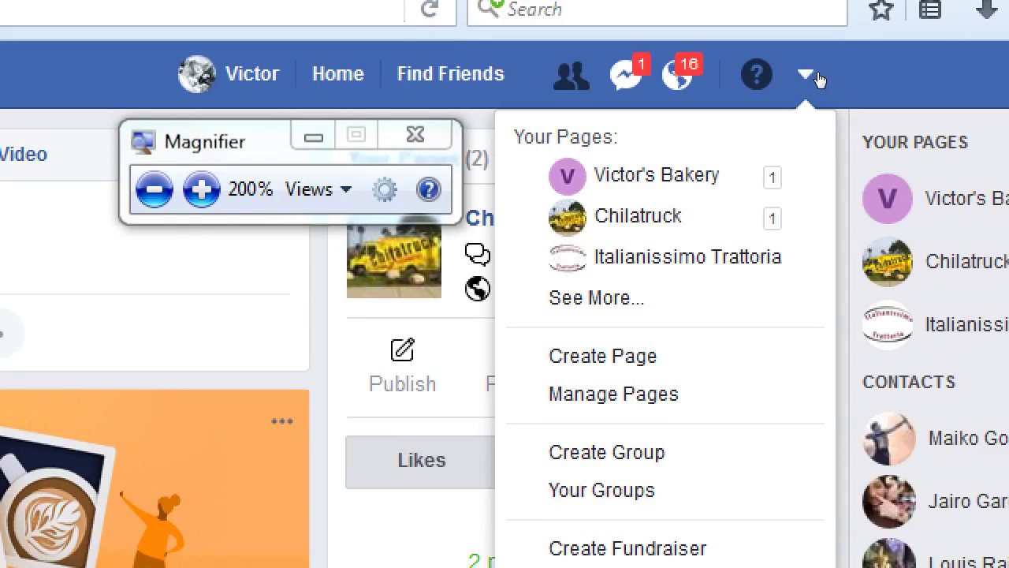
{"action": "left_click", "coordinate": [313, 136]}
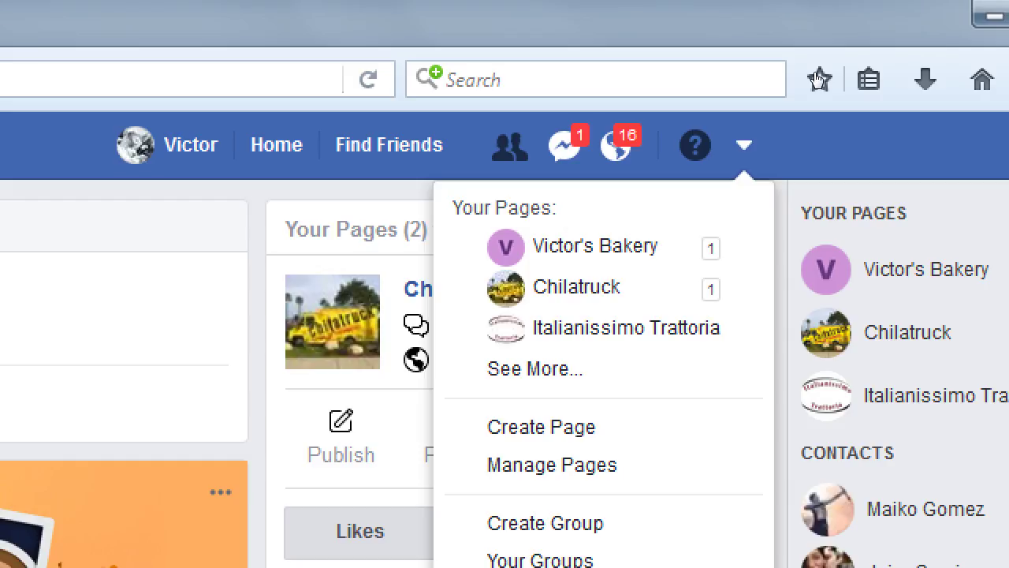
{"action": "left_click", "coordinate": [743, 136]}
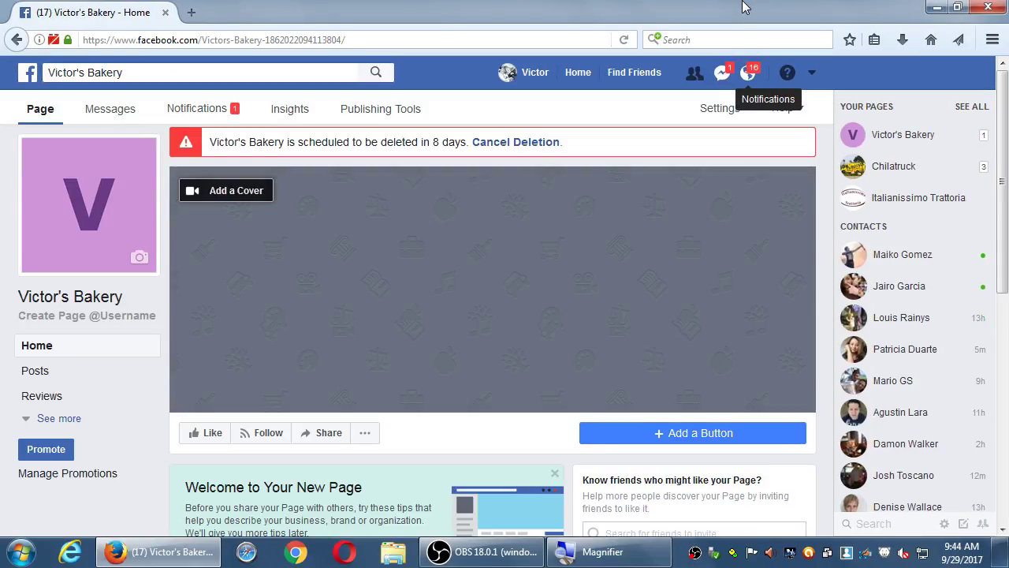
Cancel and confirm Victor's Bakery's scheduled deletion, then reopen the page from the Pages list
{"action": "left_click", "coordinate": [540, 143]}
{"action": "left_click", "coordinate": [597, 250]}
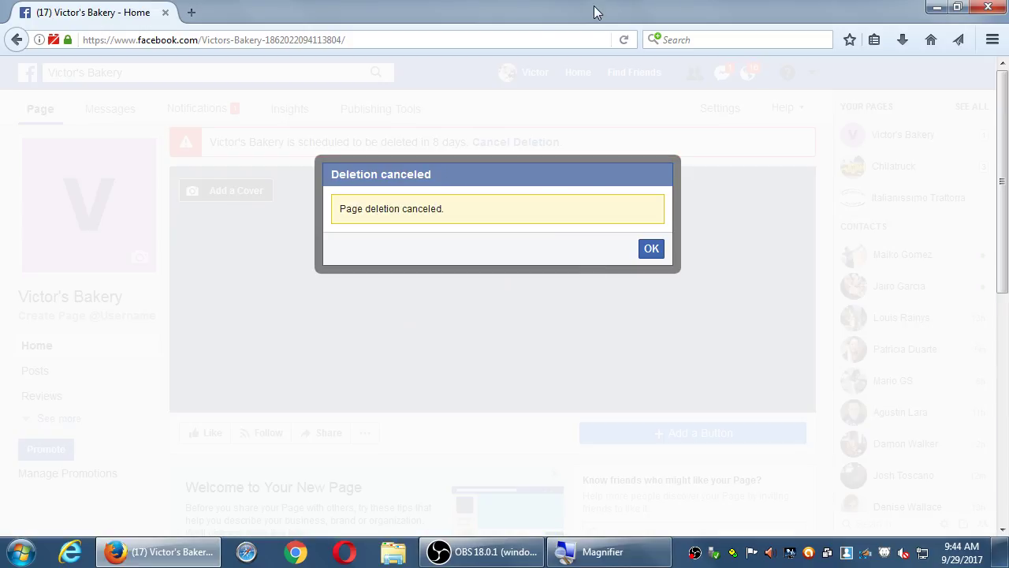
{"action": "left_click", "coordinate": [651, 250]}
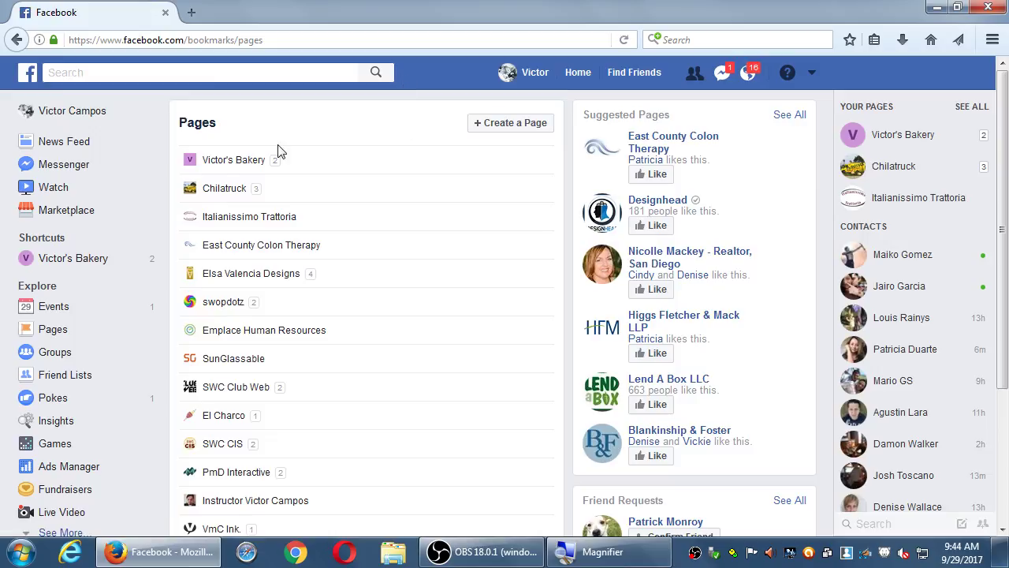
{"action": "left_click", "coordinate": [247, 162]}
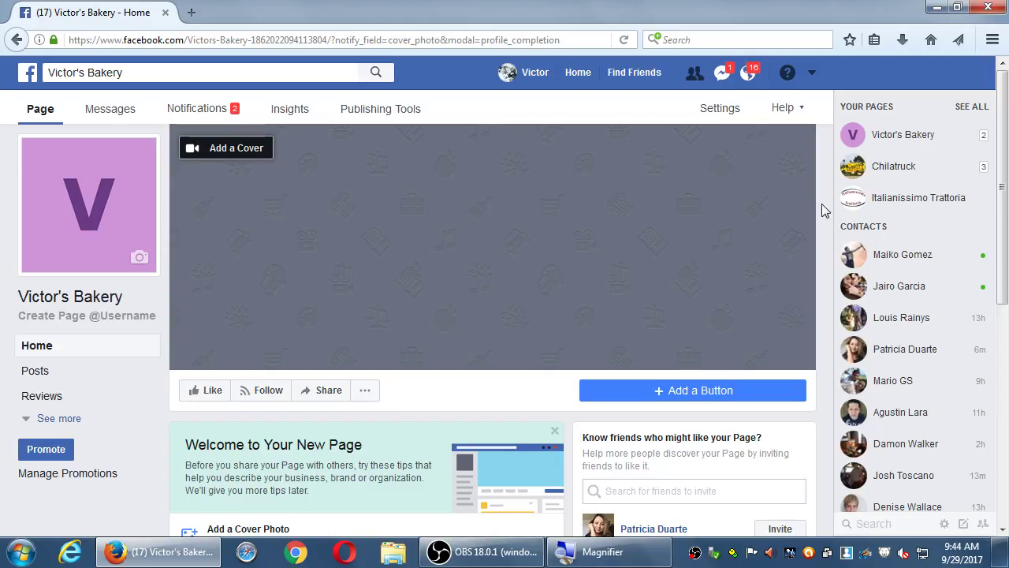
{"action": "scroll", "coordinate": [822, 203], "scroll_direction": "down", "scroll_amount": 2}
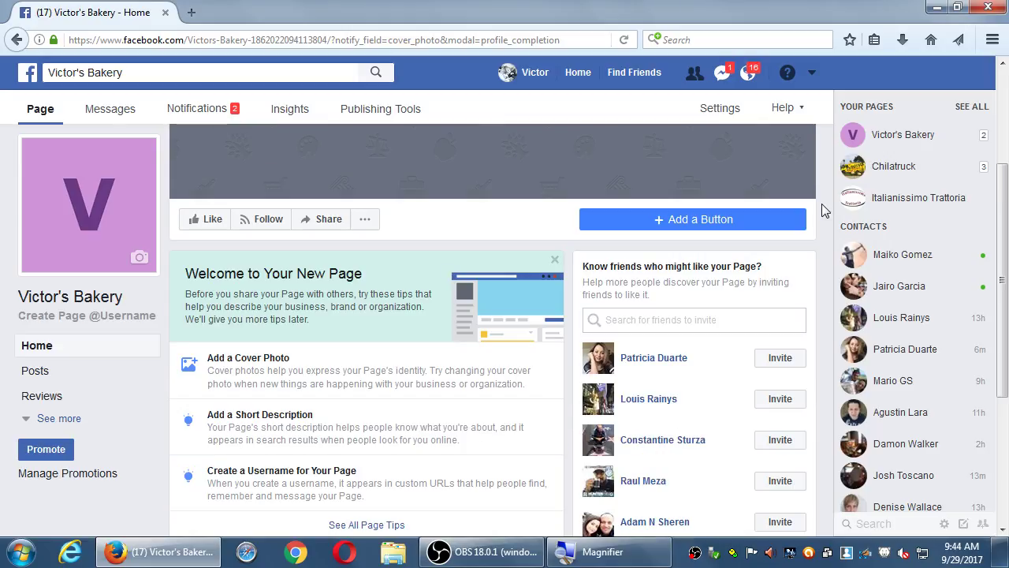
{"action": "left_click", "coordinate": [1003, 85]}
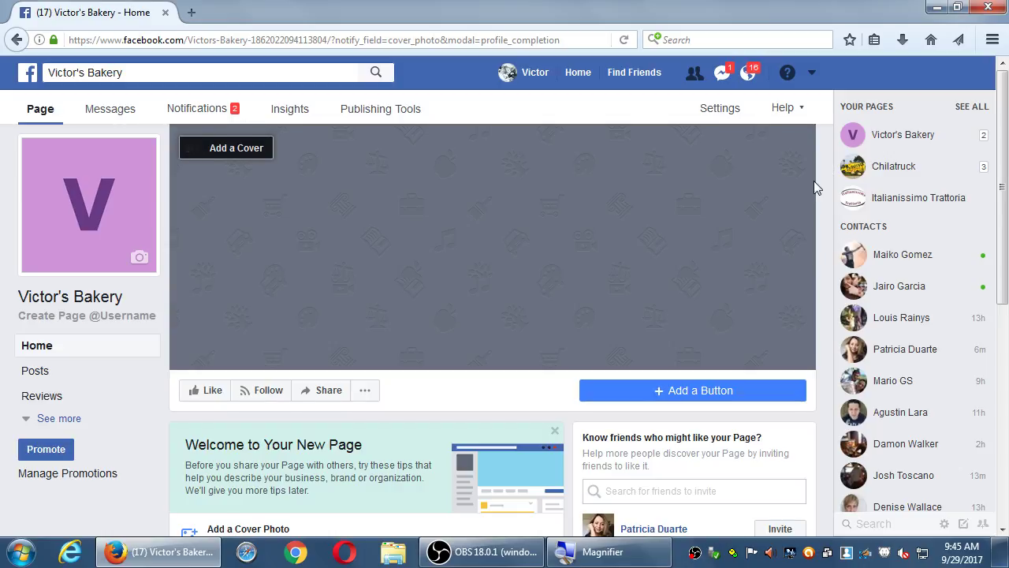
{"action": "scroll", "coordinate": [780, 210], "scroll_direction": "down", "scroll_amount": 2}
{"action": "scroll", "coordinate": [789, 213], "scroll_direction": "down", "scroll_amount": 4}
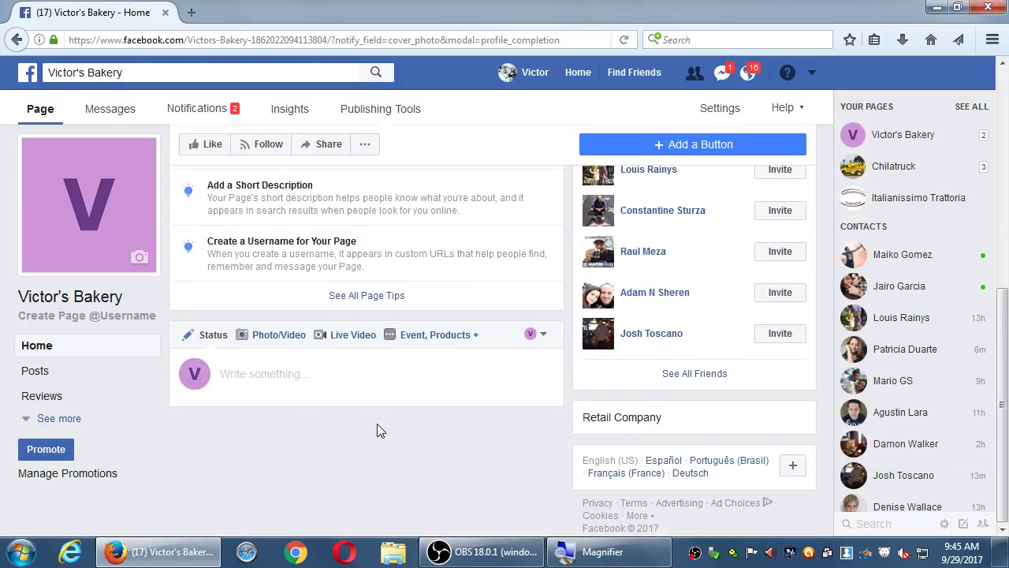
{"action": "left_click", "coordinate": [309, 379]}
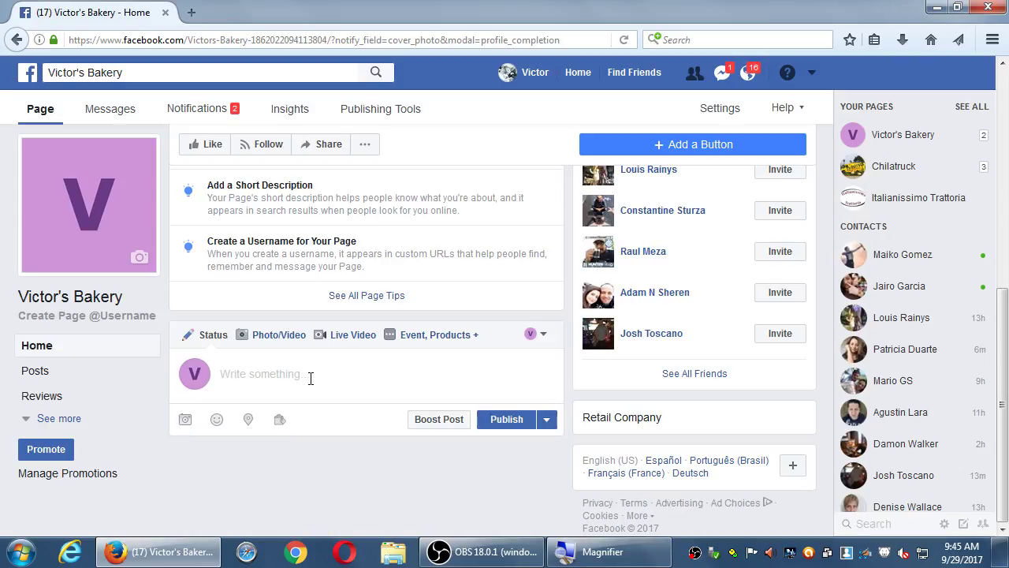
{"action": "type", "text": "hffgfhgf"}
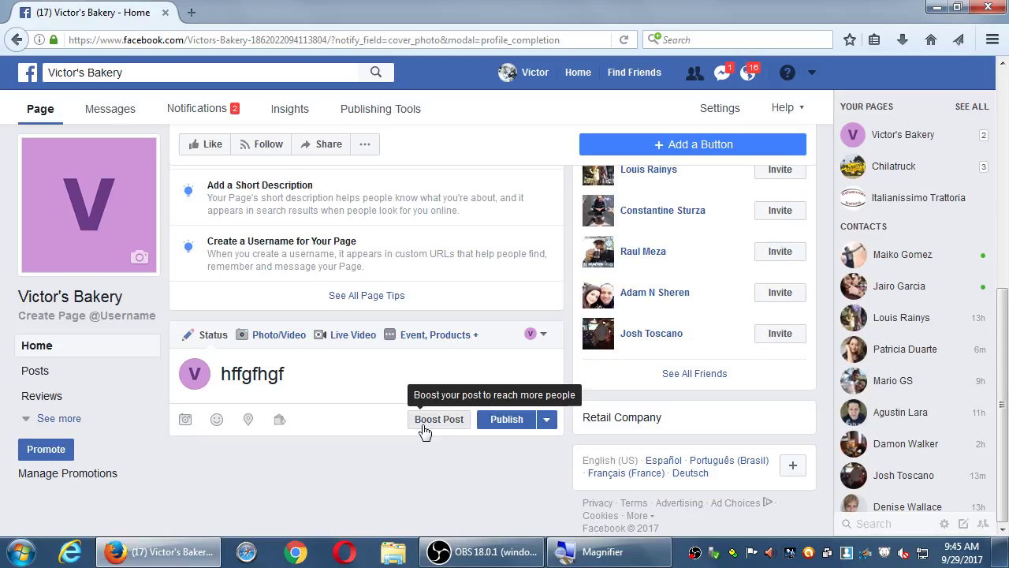
{"action": "key", "text": "ctrl+a"}
{"action": "key", "text": "BackSpace"}
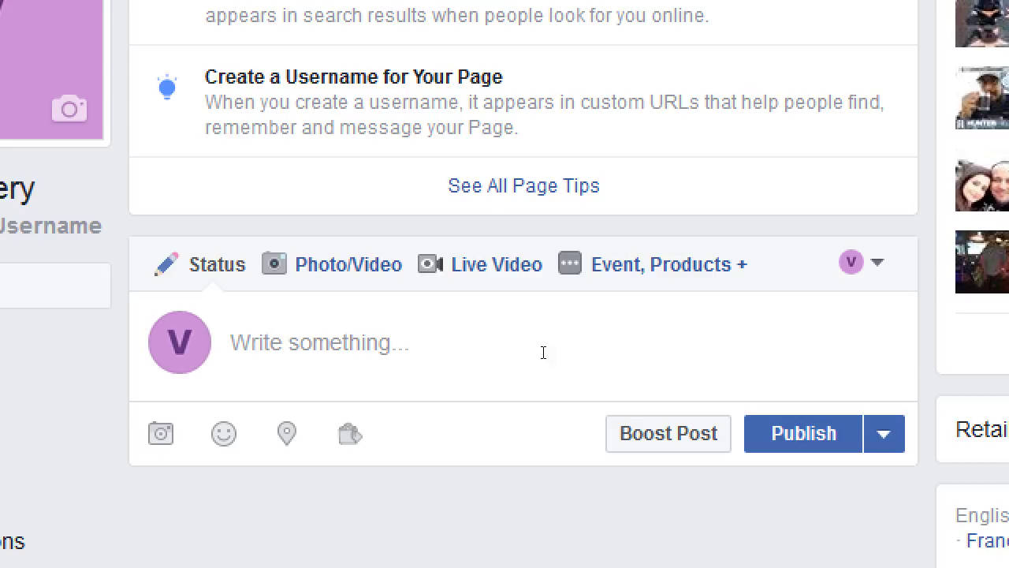
Write 'Sale this Saturday.' in the Victor's Bakery post box, correcting a typo along the way
{"action": "left_click", "coordinate": [245, 373]}
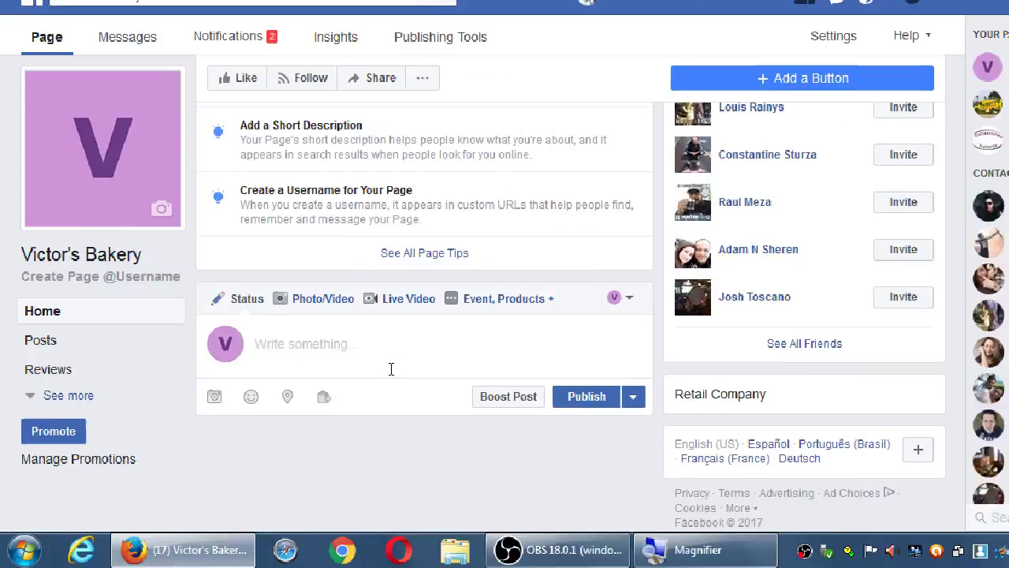
{"action": "type", "text": "Sale this st"}
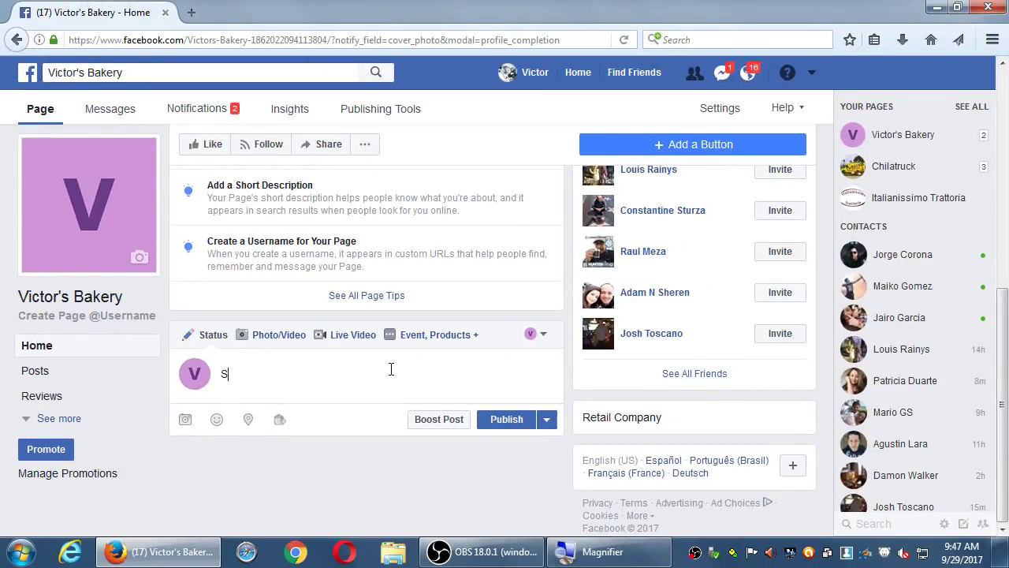
{"action": "key", "text": "BackSpace"}
{"action": "key", "text": "BackSpace"}
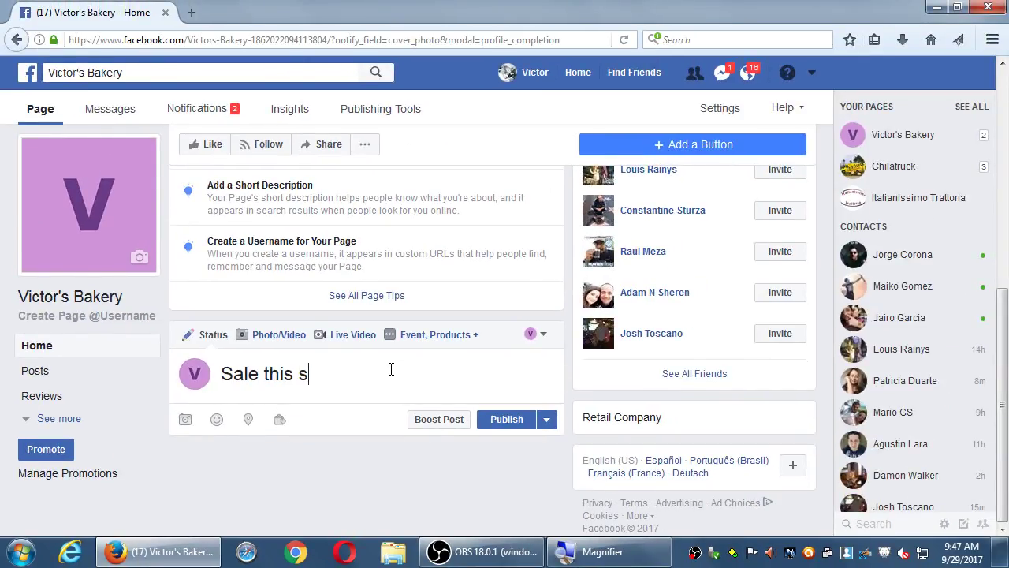
{"action": "type", "text": "Saturday."}
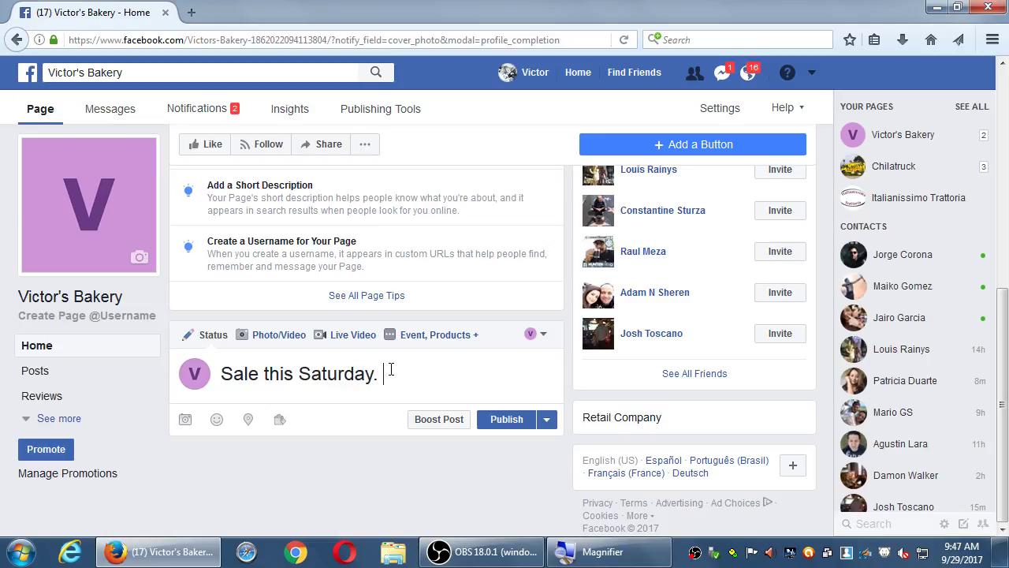
{"action": "left_click", "coordinate": [432, 423]}
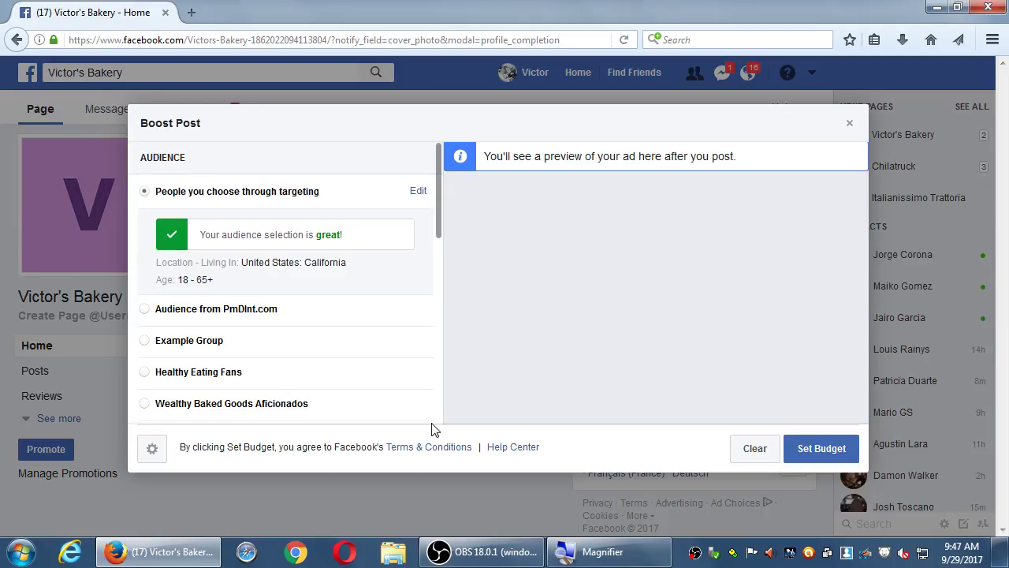
{"action": "left_click", "coordinate": [757, 450]}
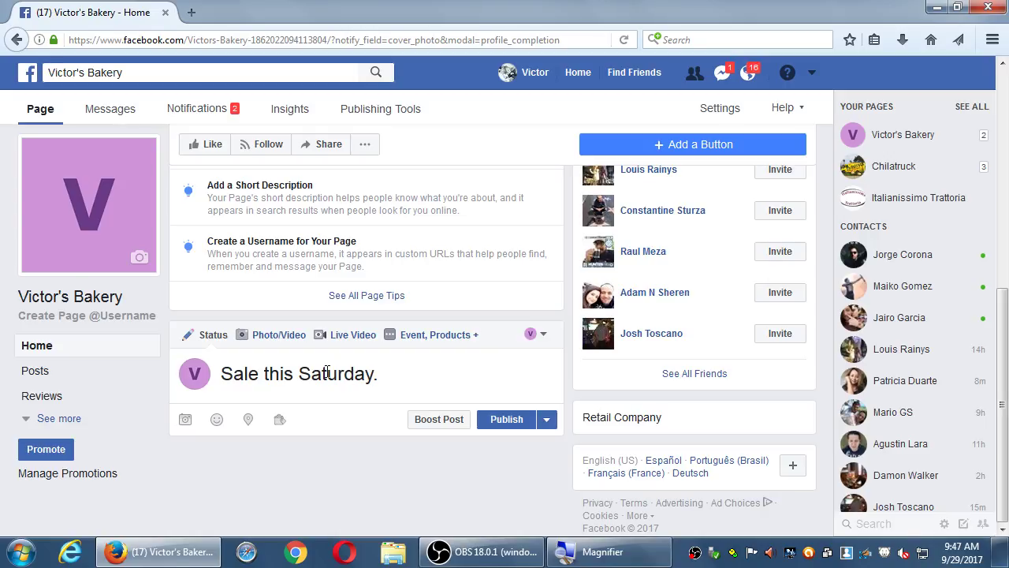
{"action": "left_click", "coordinate": [394, 375]}
Append a line of random filler letters after 'Sale this Saturday.' in the draft post
{"action": "type", "text": "jkdsdsjkdscjdsckljdscjkl"}
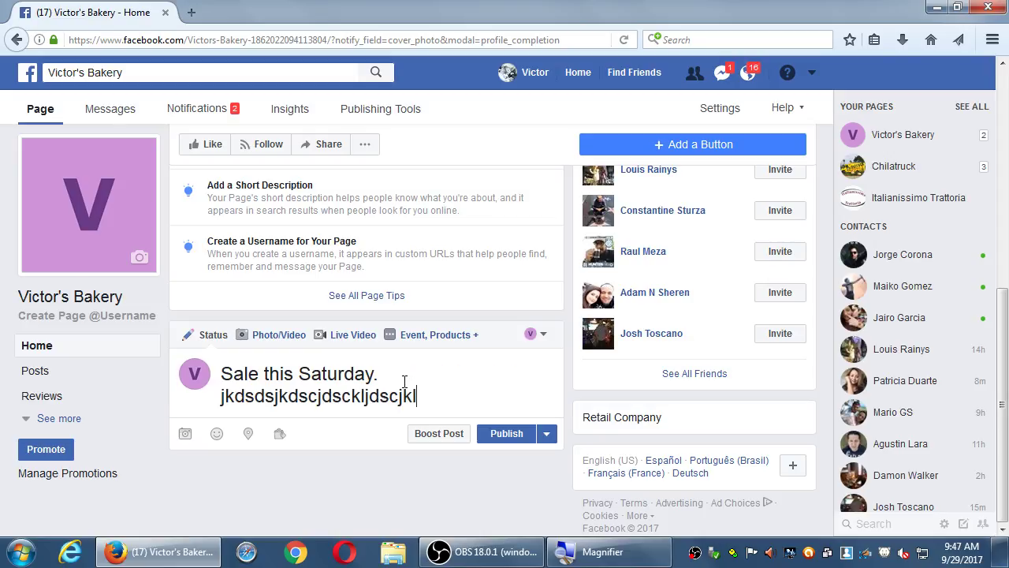
{"action": "type", "text": "dsckjdsckjldscjdks dksl dsc"}
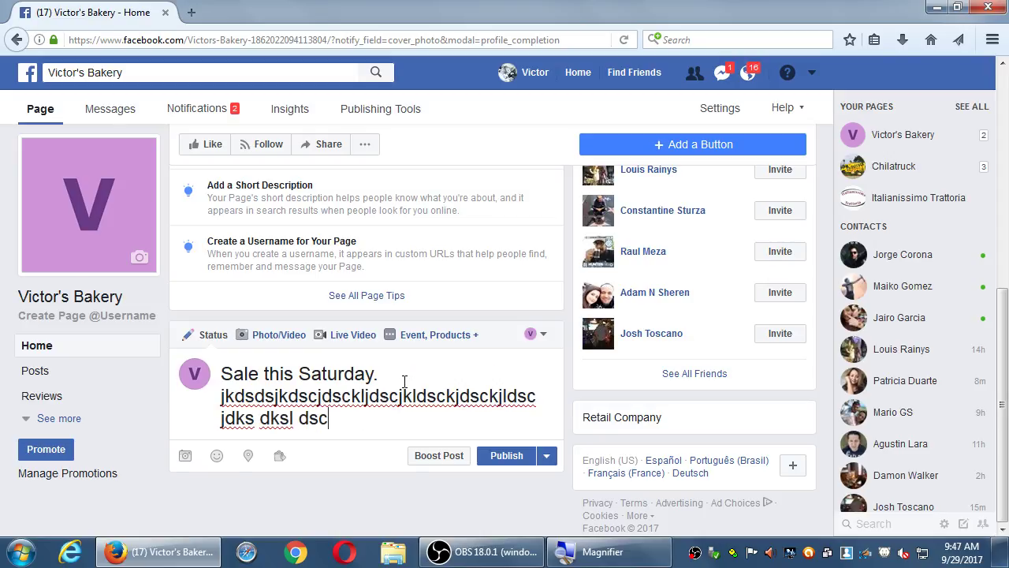
{"action": "type", "text": "lkjsddsckljdscjlkdskjdsdsc kjl"}
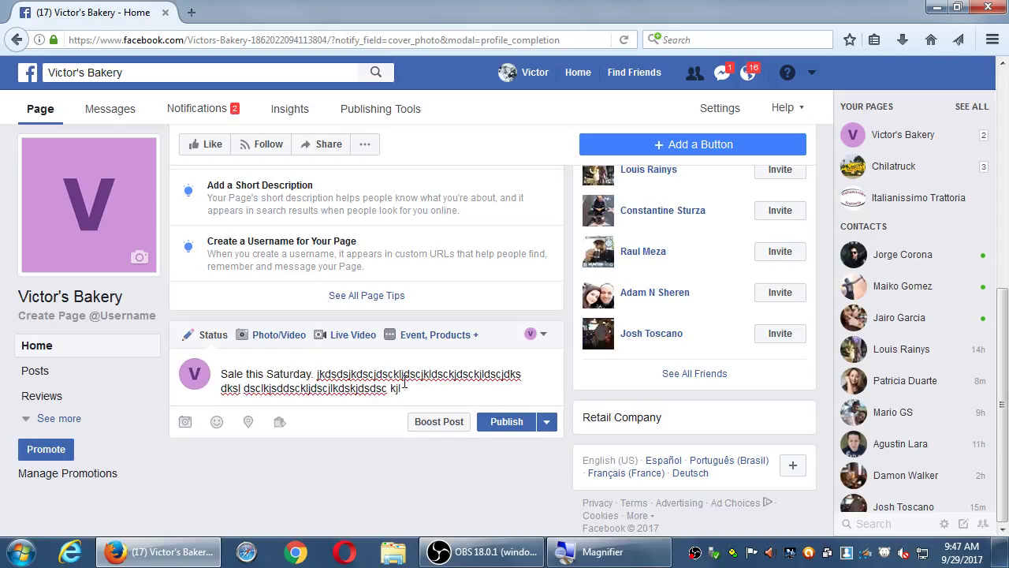
Open Boost Post settings for the draft, scroll to Payment, and clear them without boosting
{"action": "left_click", "coordinate": [418, 426]}
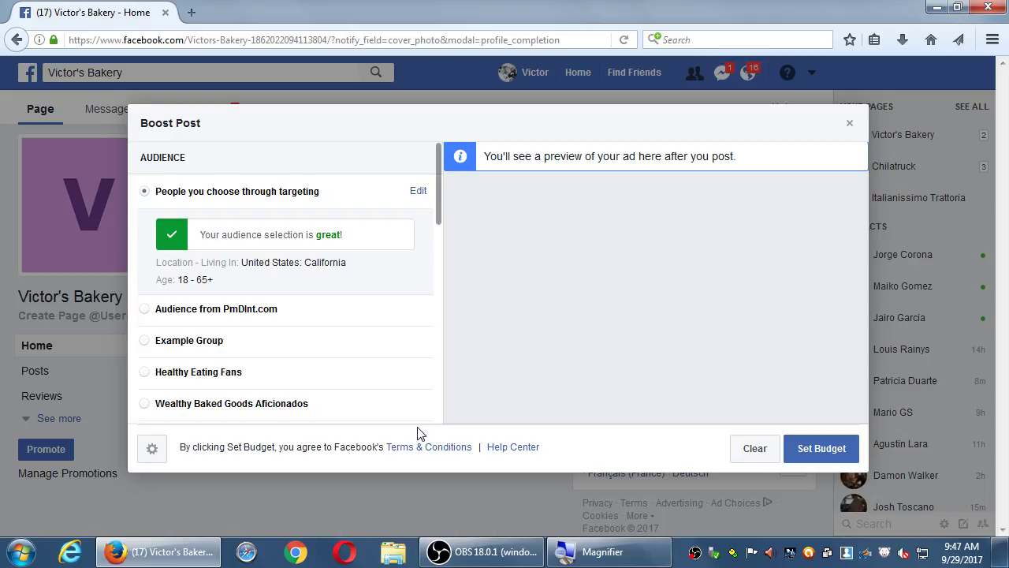
{"action": "scroll", "coordinate": [375, 298], "scroll_direction": "down", "scroll_amount": 7}
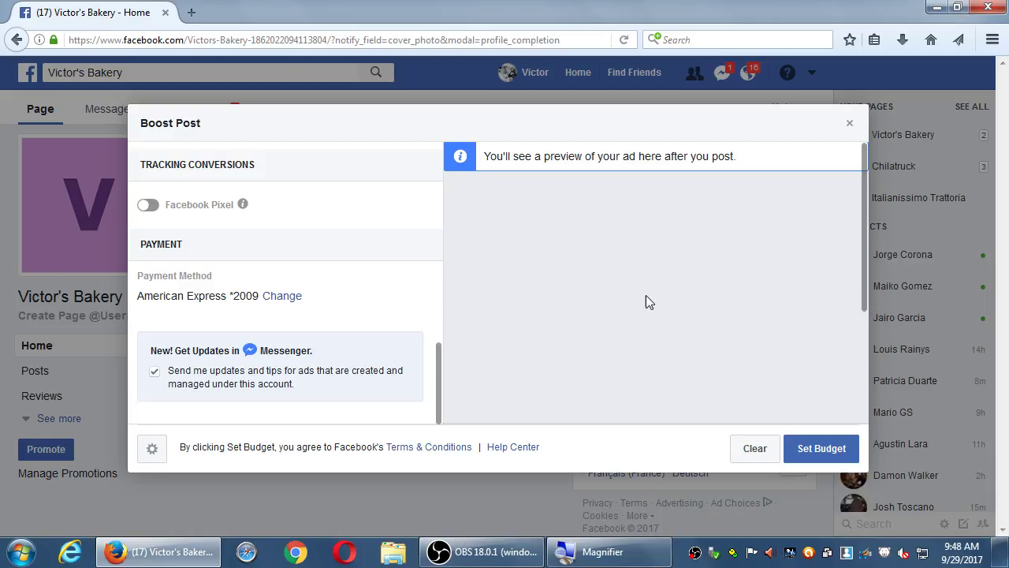
{"action": "left_click", "coordinate": [759, 452]}
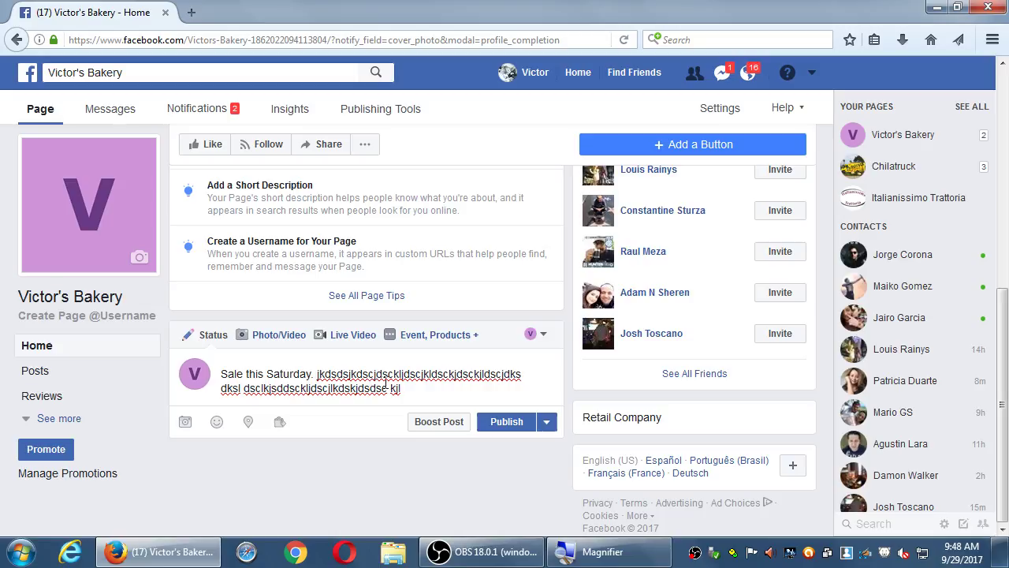
Publish the Sale this Saturday post on Victor's Bakery and close the 'Boost your post' tip
{"action": "left_click", "coordinate": [503, 422]}
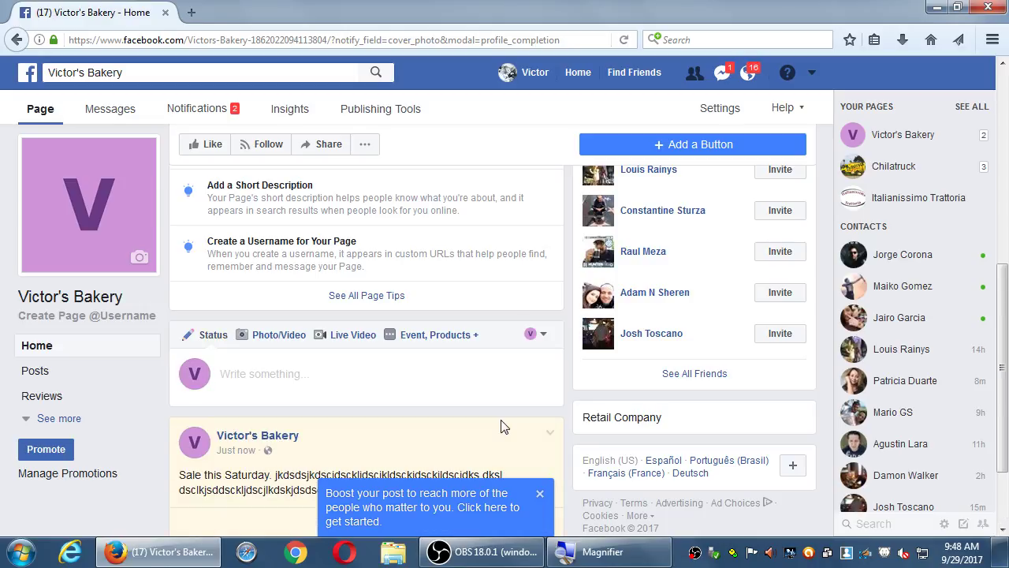
{"action": "scroll", "coordinate": [503, 426], "scroll_direction": "down", "scroll_amount": 2}
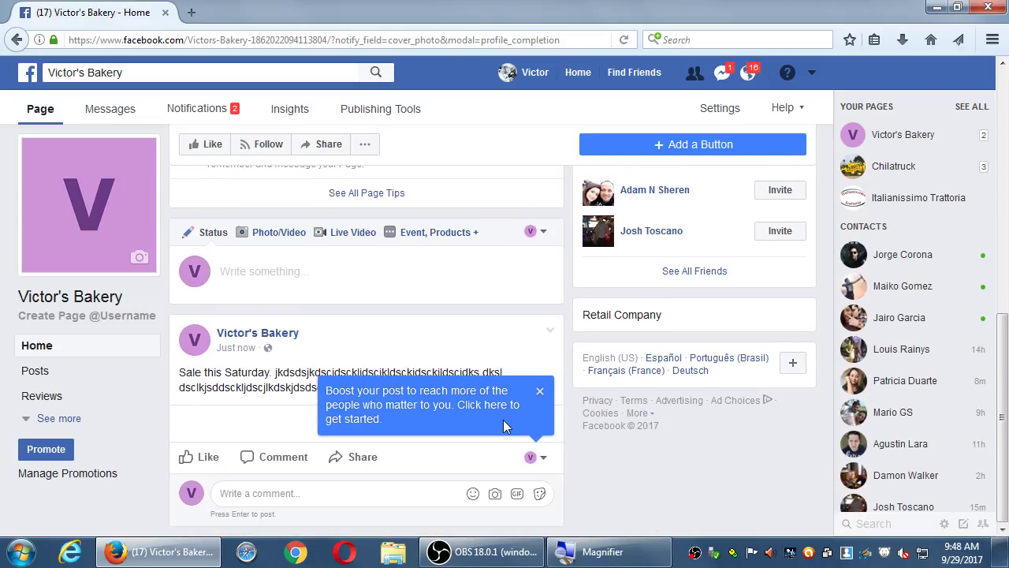
{"action": "left_click", "coordinate": [539, 393]}
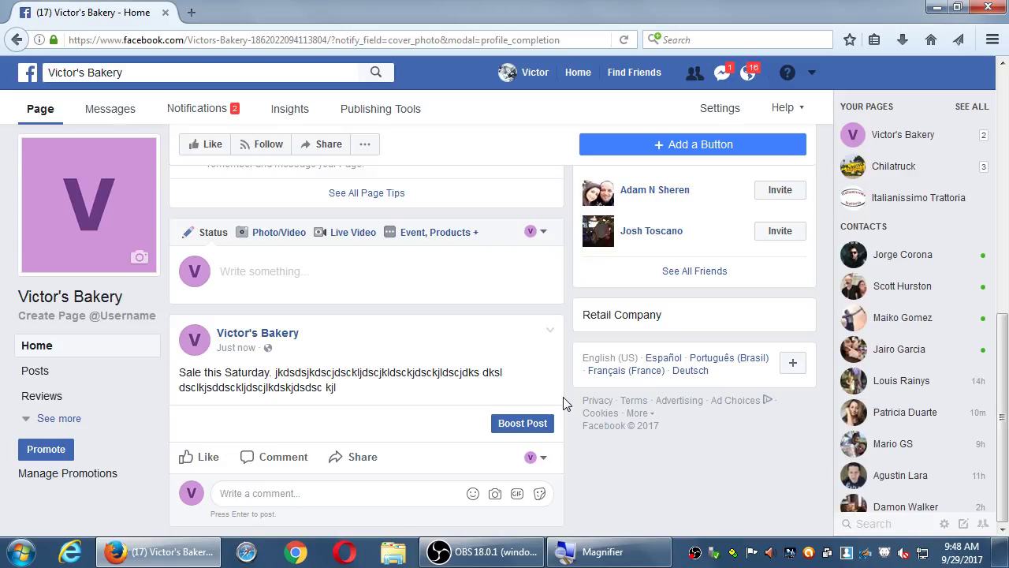
{"action": "key", "text": "super"}
Launch Notepad from the Start search and move and narrow its window toward the upper left
{"action": "type", "text": "not"}
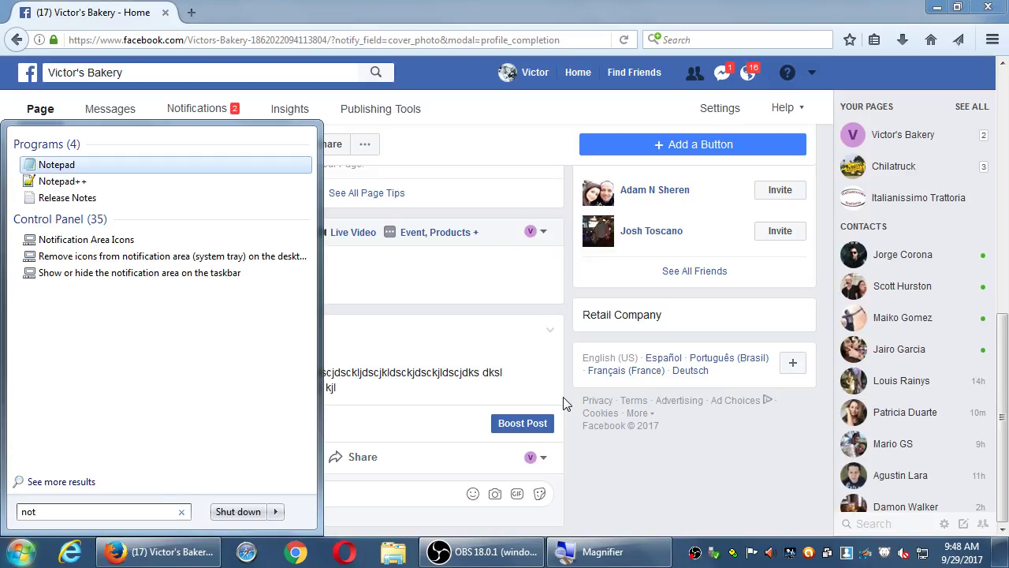
{"action": "key", "text": "Return"}
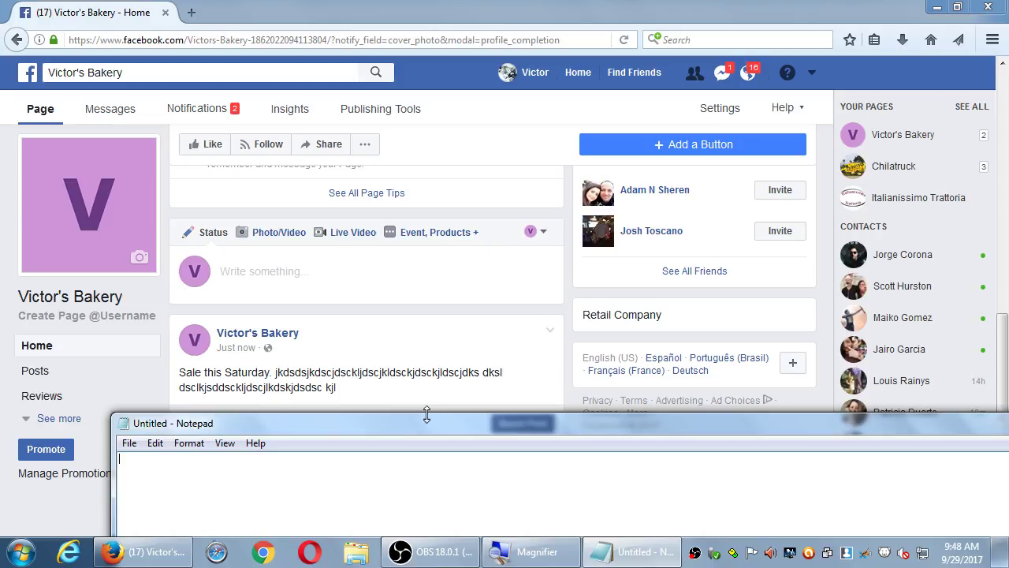
{"action": "left_click_drag", "start_coordinate": [426, 418], "coordinate": [473, 175]}
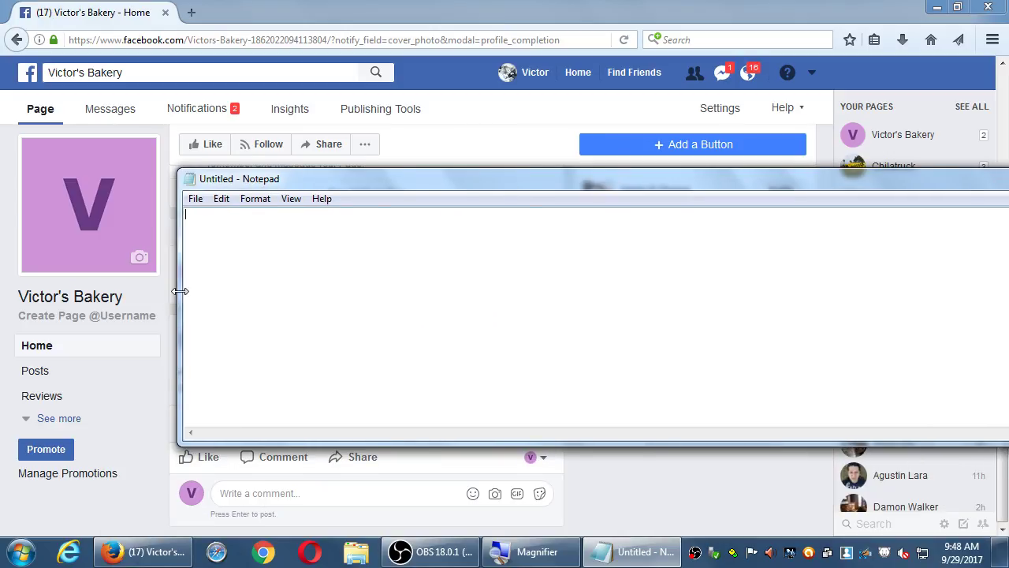
{"action": "left_click_drag", "start_coordinate": [180, 291], "coordinate": [384, 290]}
{"action": "left_click_drag", "start_coordinate": [539, 185], "coordinate": [228, 181]}
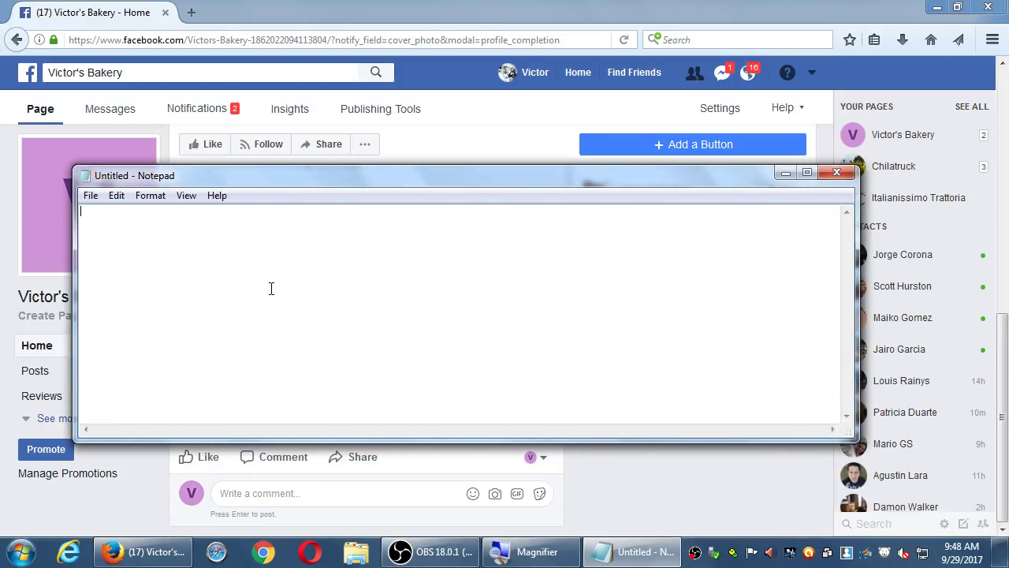
Save the blank document to the Desktop as 2017-09-29.txt
{"action": "left_click", "coordinate": [91, 196]}
{"action": "left_click", "coordinate": [134, 272]}
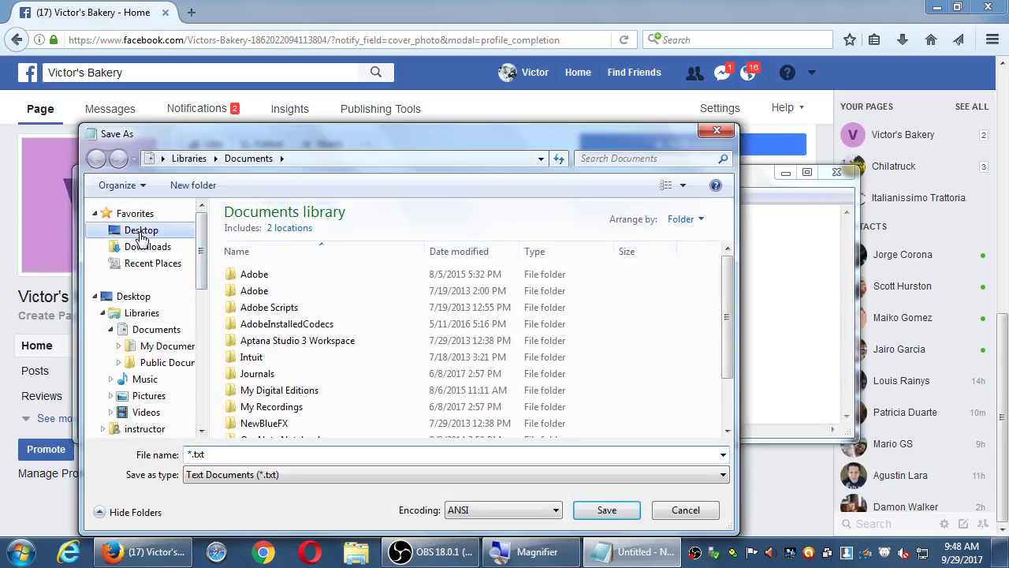
{"action": "left_click", "coordinate": [140, 230]}
{"action": "left_click", "coordinate": [330, 453]}
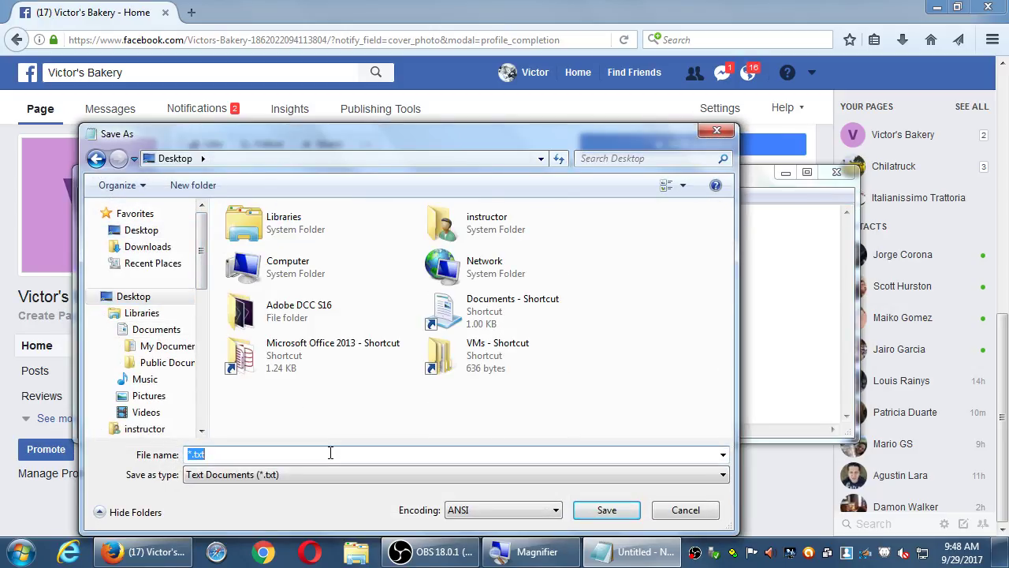
{"action": "type", "text": "2017-09-29"}
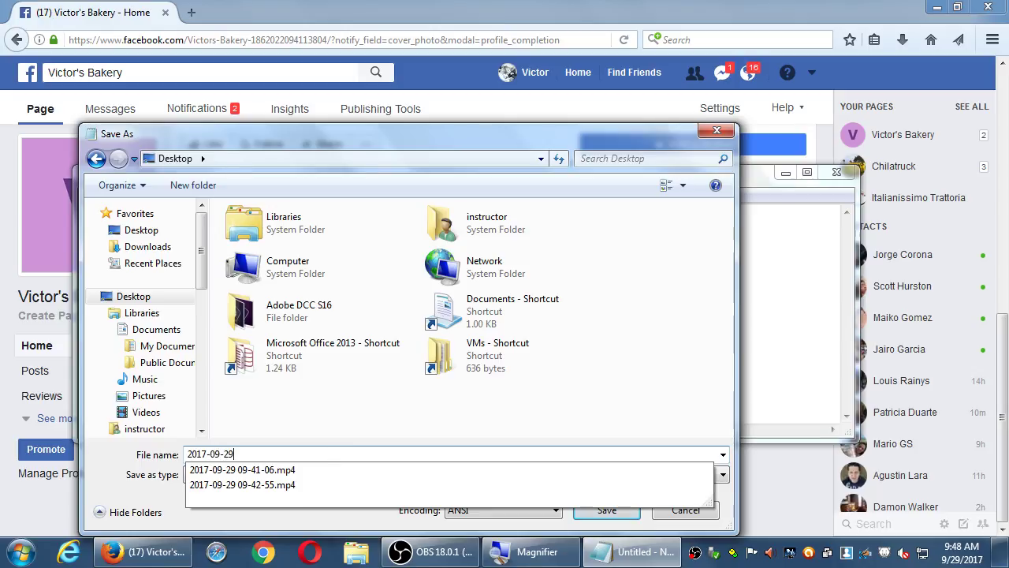
{"action": "key", "text": "Return"}
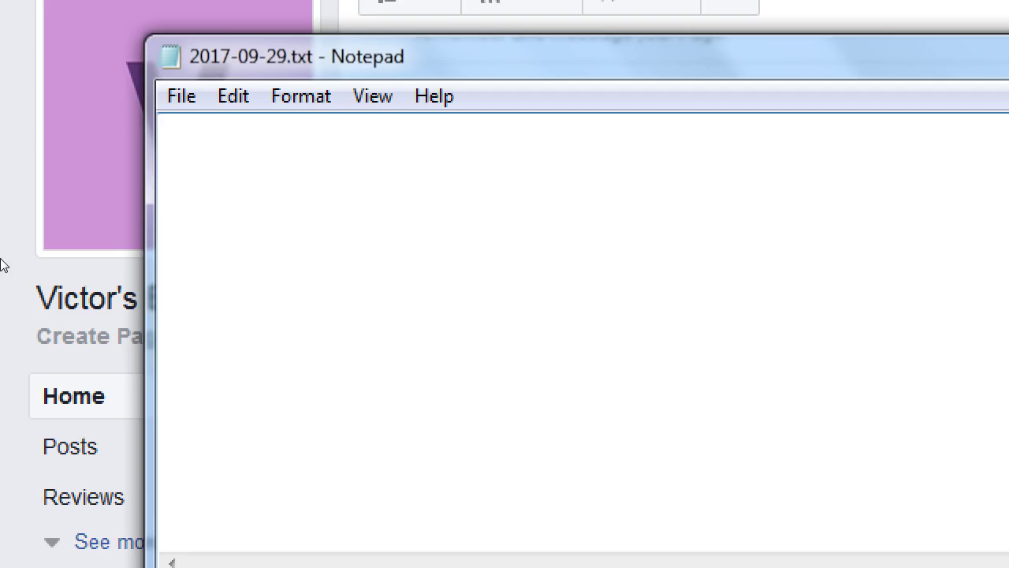
Type the heading 'Tip on Boosting' and indented tip 'First publish your Post (so you can't lose it).'
{"action": "type", "text": "Tip on B"}
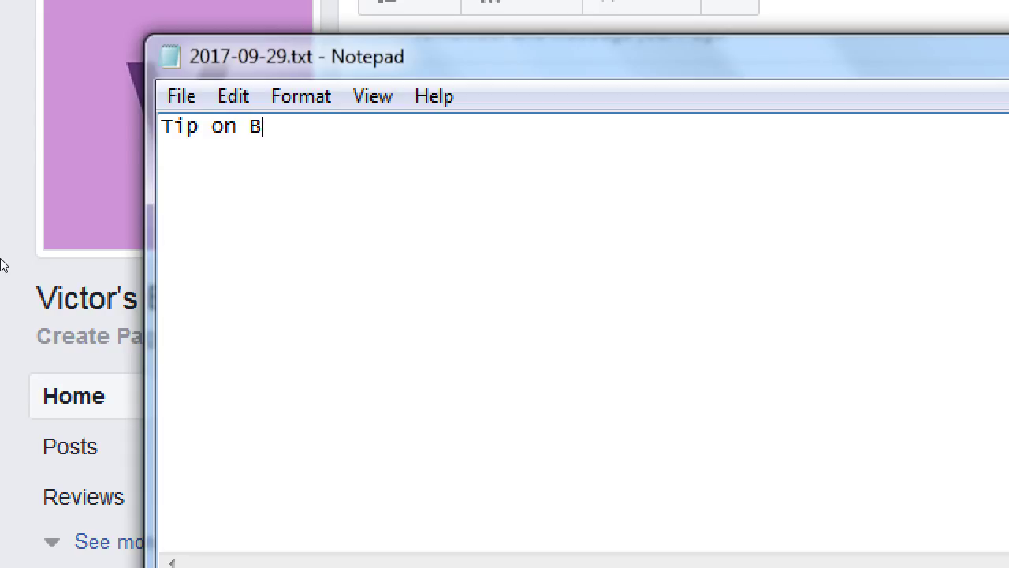
{"action": "type", "text": "oosting"}
{"action": "key", "text": "Return"}
{"action": "key", "text": "Tab"}
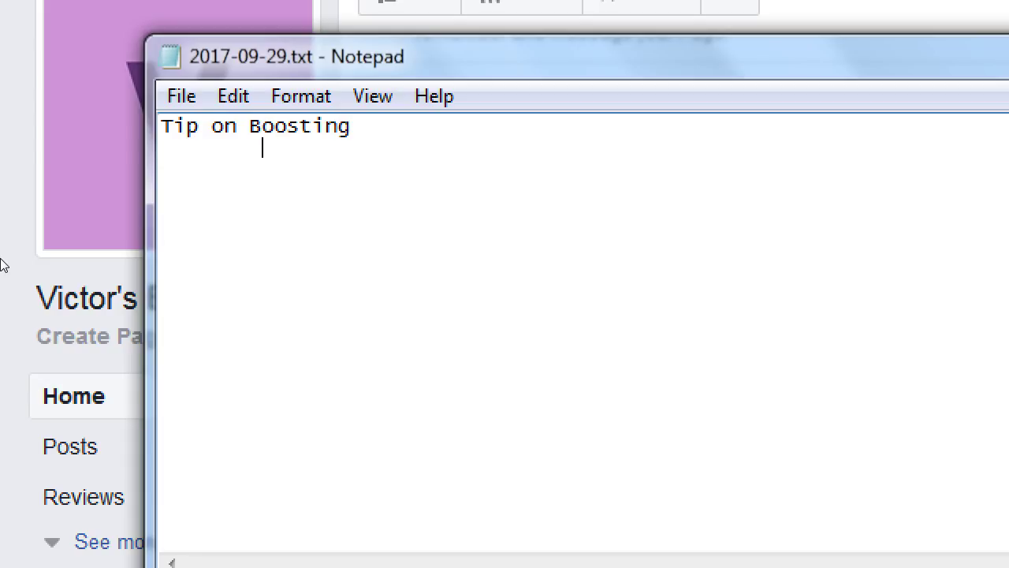
{"action": "type", "text": "First publis"}
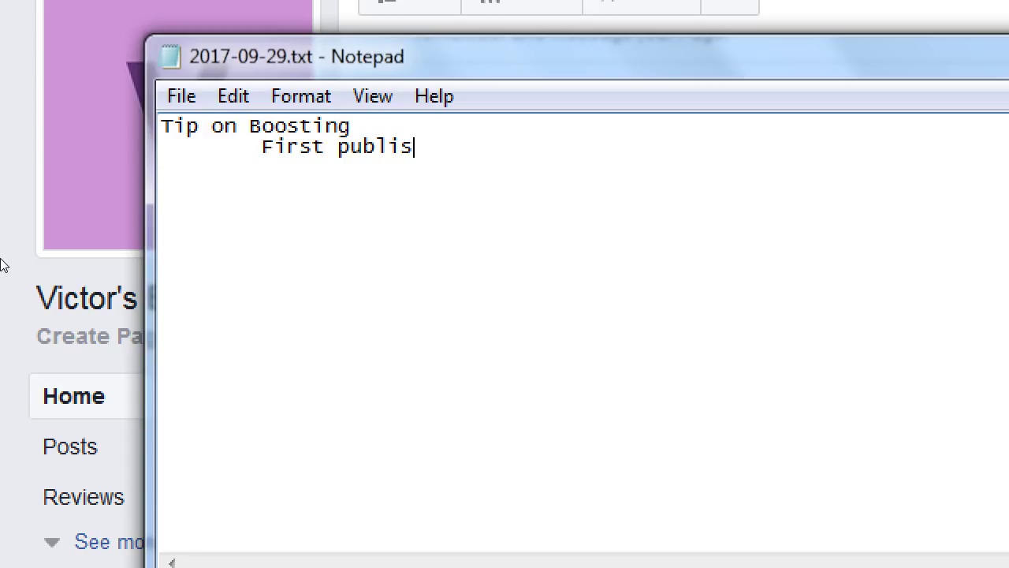
{"action": "type", "text": "h your Post"}
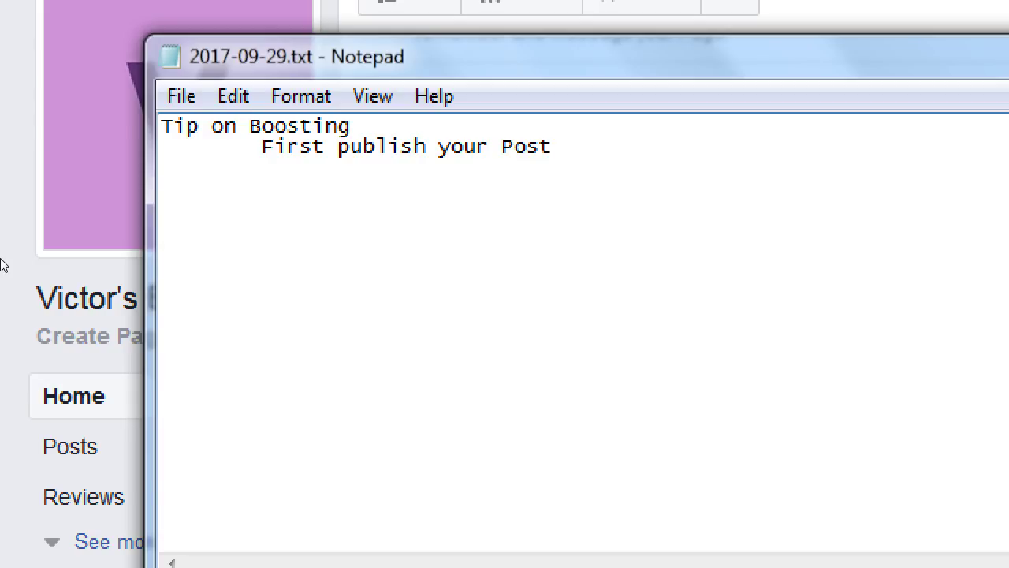
{"action": "type", "text": " (so you "}
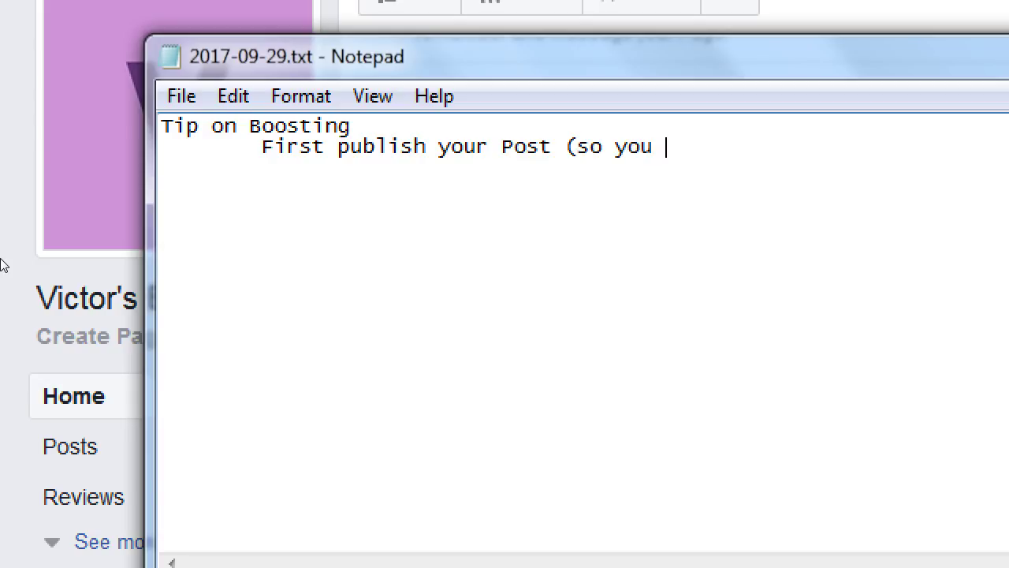
{"action": "type", "text": "can't lose it)"}
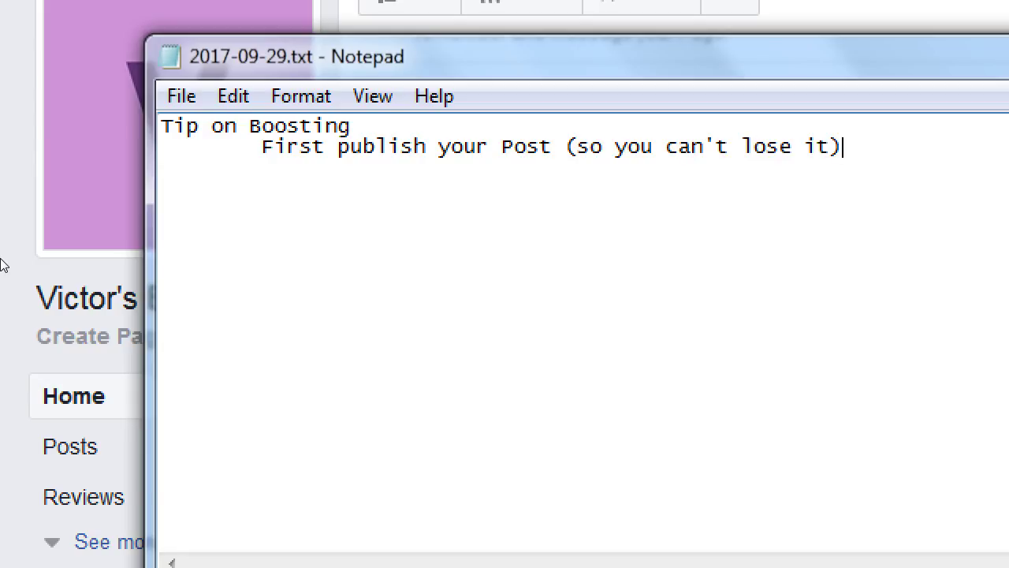
{"action": "type", "text": "."}
Add indented tips 'Then go back to Boost it.' and 'You can Boost content.', then return to Firefox
{"action": "key", "text": "Return"}
{"action": "key", "text": "Tab"}
{"action": "type", "text": "Then go pa"}
{"action": "key", "text": "BackSpace"}
{"action": "key", "text": "BackSpace"}
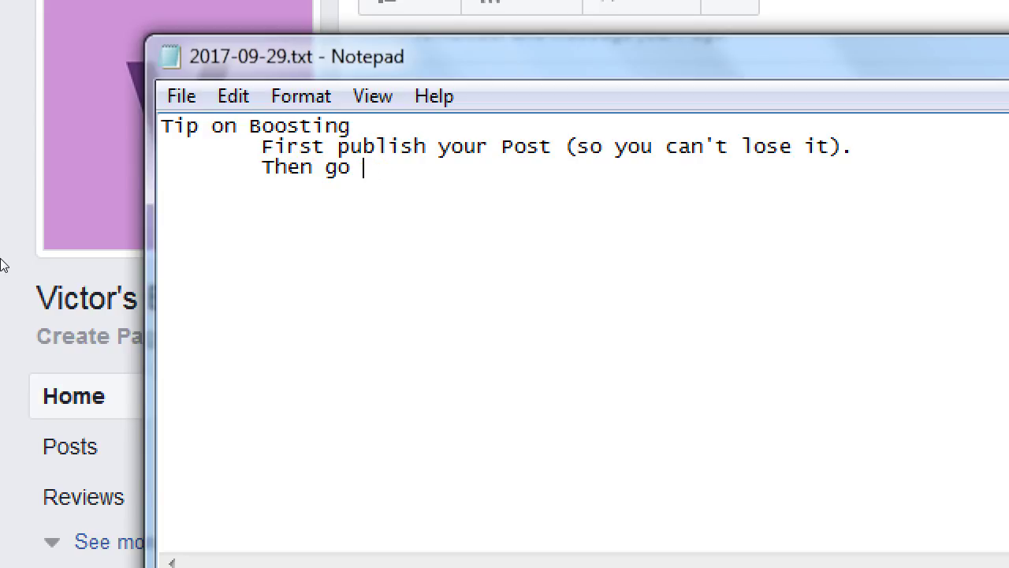
{"action": "type", "text": "back to "}
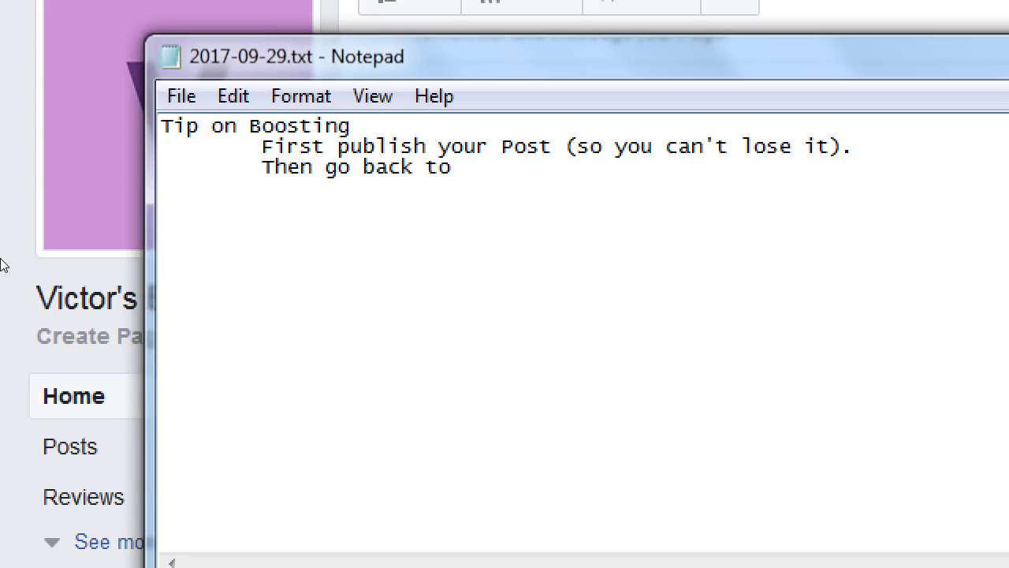
{"action": "type", "text": "Boost it."}
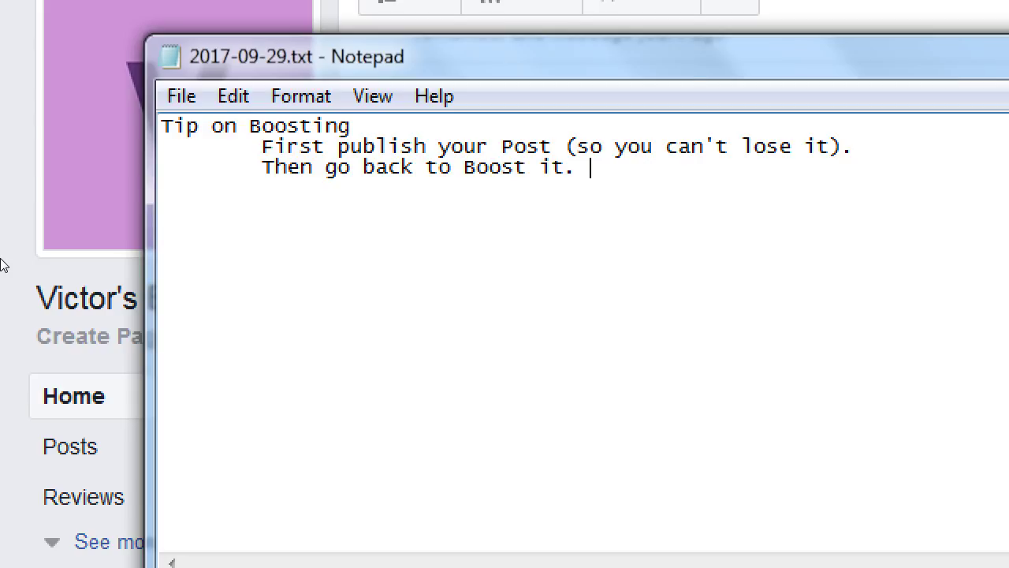
{"action": "key", "text": "Return"}
{"action": "key", "text": "Tab"}
{"action": "type", "text": "You can Boost"}
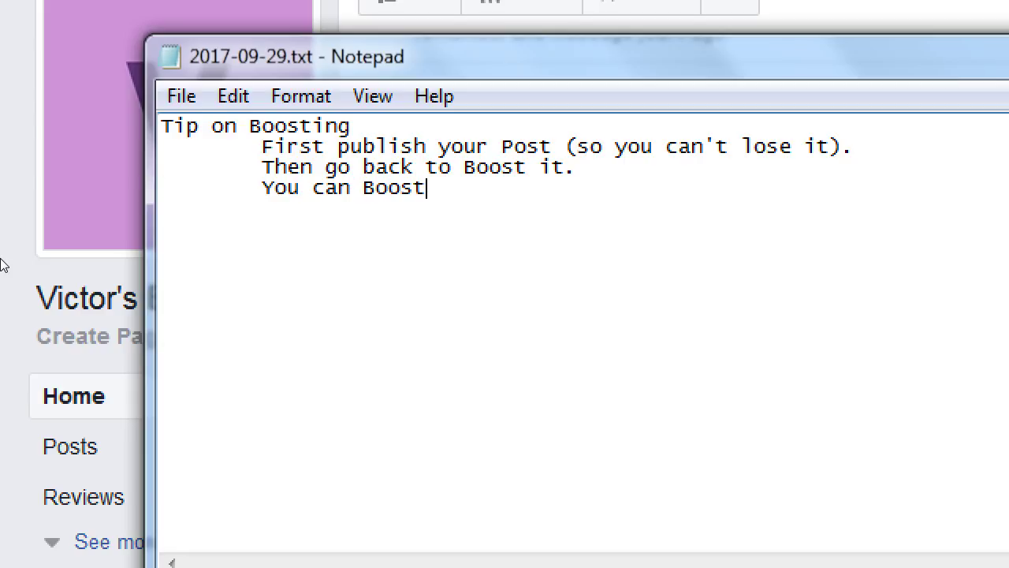
{"action": "type", "text": " content."}
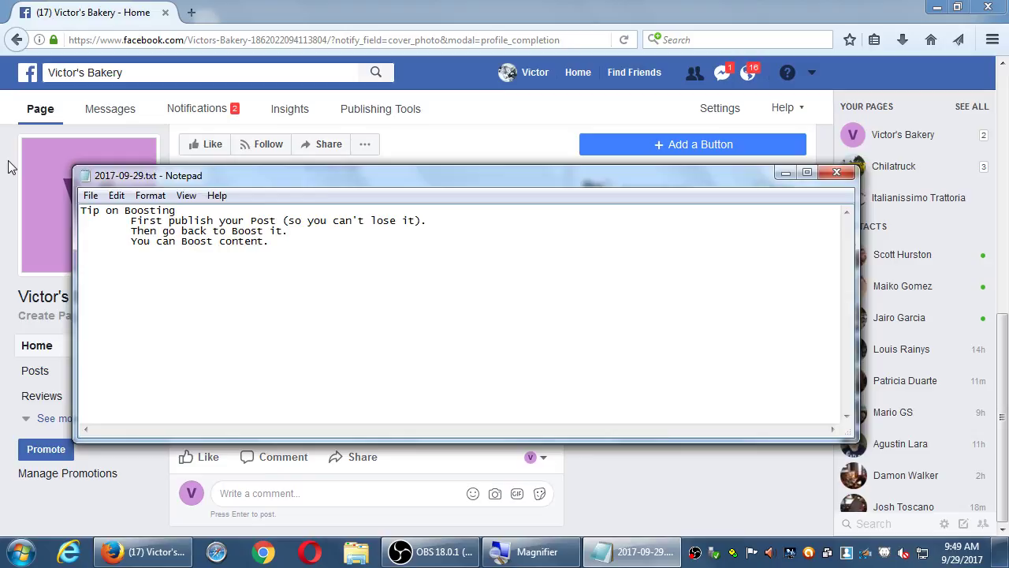
{"action": "left_click", "coordinate": [9, 166]}
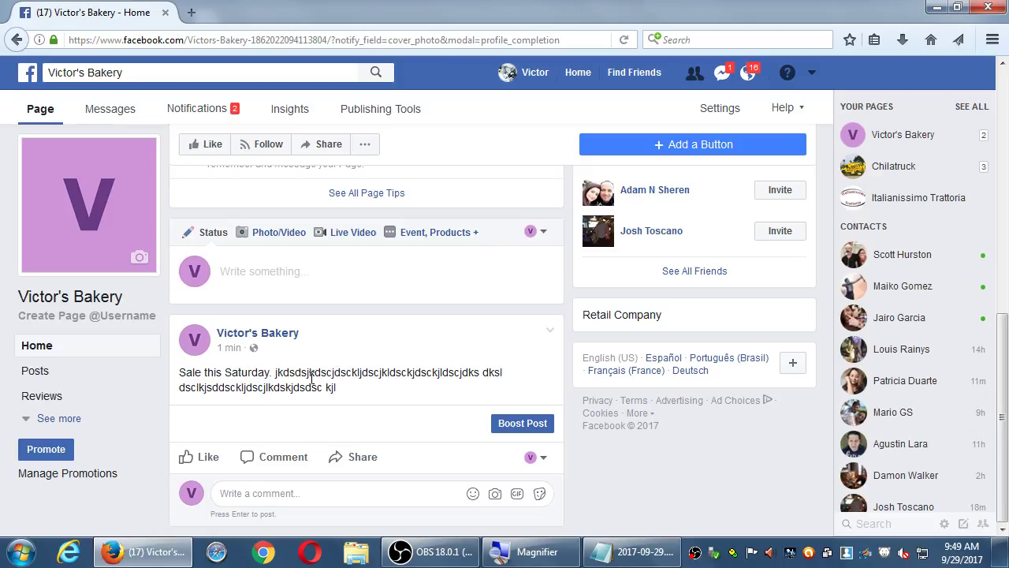
Open Boost Post for the published Sale this Saturday post and review its California, 18–65+ audience and $20.00 budget
{"action": "left_click", "coordinate": [519, 427]}
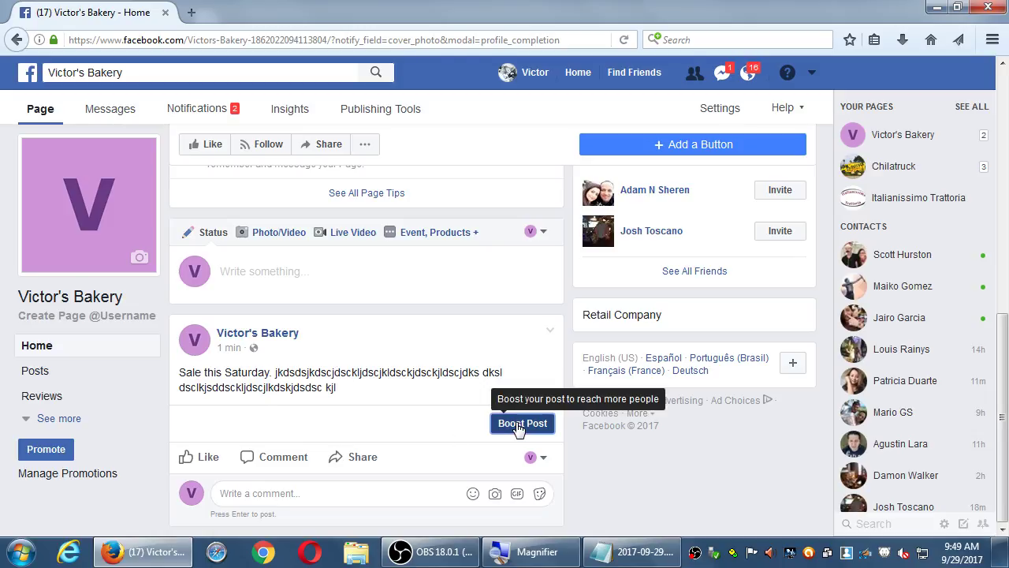
{"action": "scroll", "coordinate": [345, 291], "scroll_direction": "down", "scroll_amount": 5}
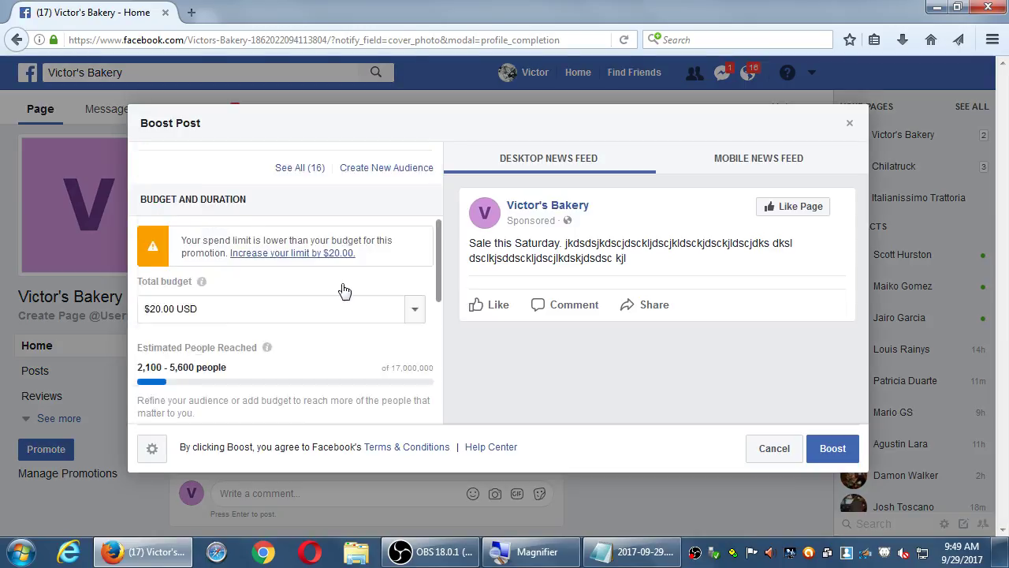
{"action": "scroll", "coordinate": [345, 291], "scroll_direction": "down", "scroll_amount": 5}
{"action": "scroll", "coordinate": [342, 289], "scroll_direction": "up", "scroll_amount": 10}
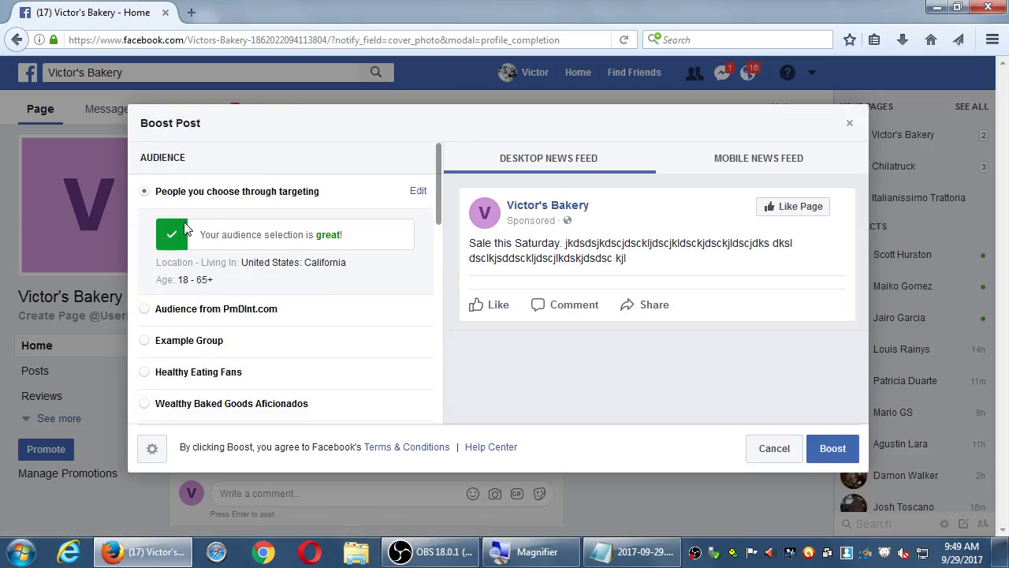
{"action": "scroll", "coordinate": [229, 223], "scroll_direction": "down", "scroll_amount": 3}
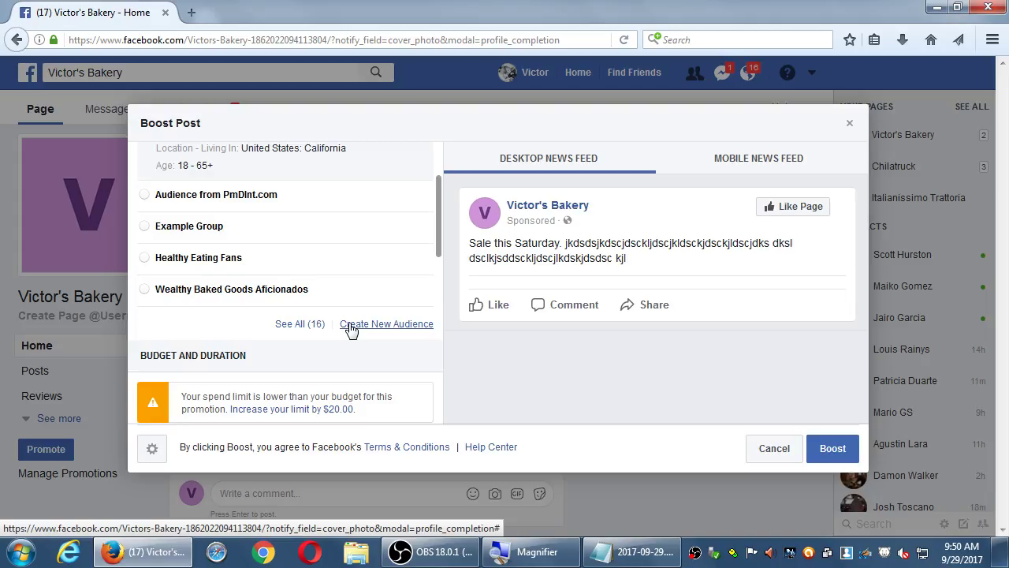
{"action": "scroll", "coordinate": [350, 330], "scroll_direction": "up", "scroll_amount": 2}
{"action": "scroll", "coordinate": [347, 333], "scroll_direction": "down", "scroll_amount": 2}
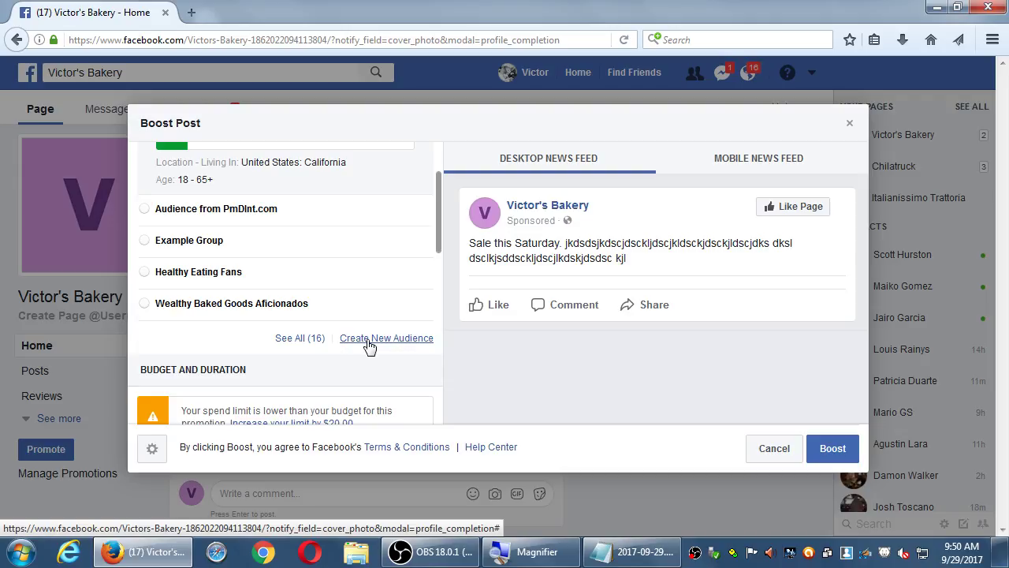
{"action": "left_click", "coordinate": [368, 345]}
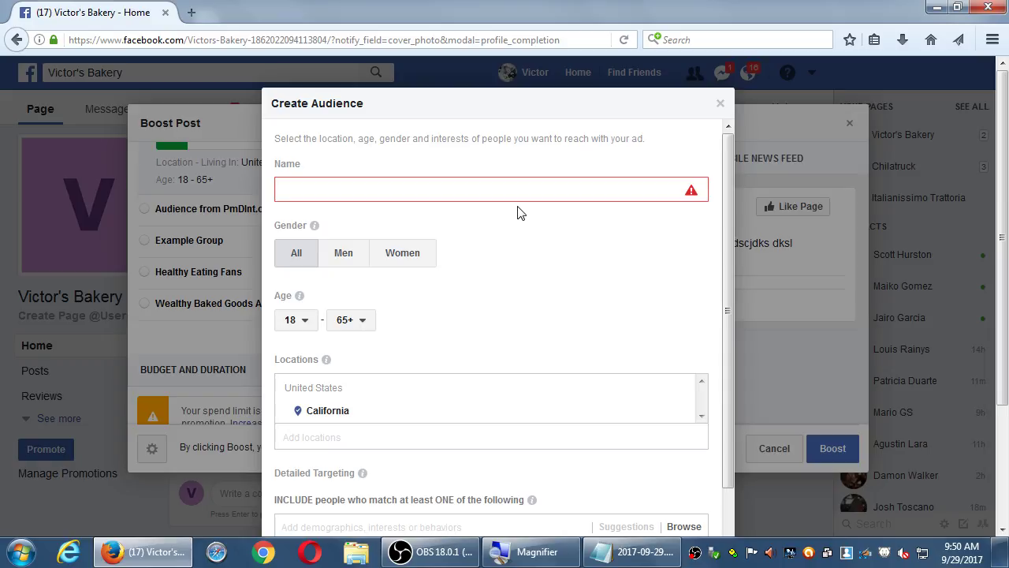
{"action": "left_click_drag", "start_coordinate": [726, 232], "coordinate": [721, 284]}
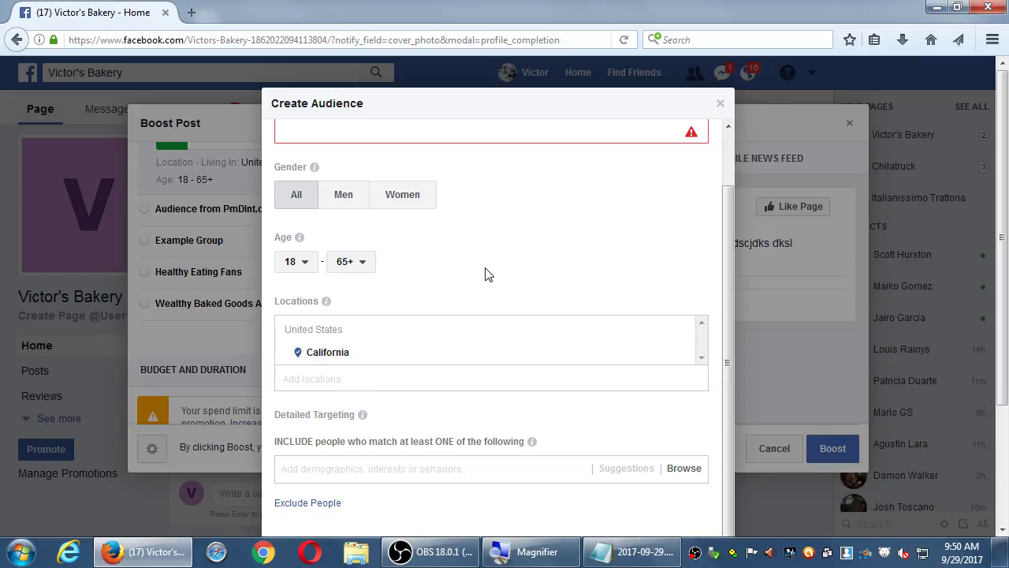
{"action": "key", "text": "Escape"}
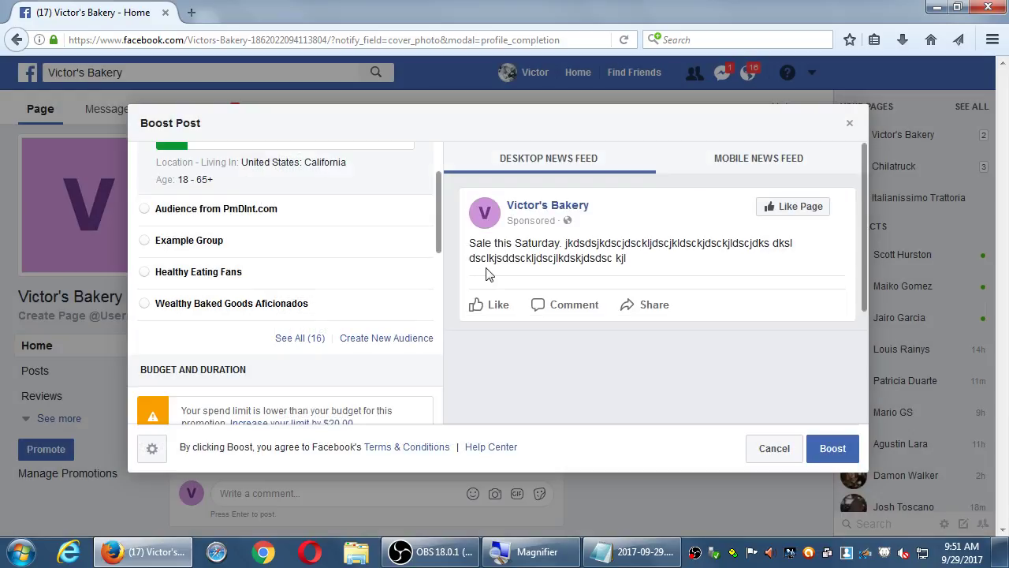
{"action": "scroll", "coordinate": [307, 329], "scroll_direction": "up", "scroll_amount": 2}
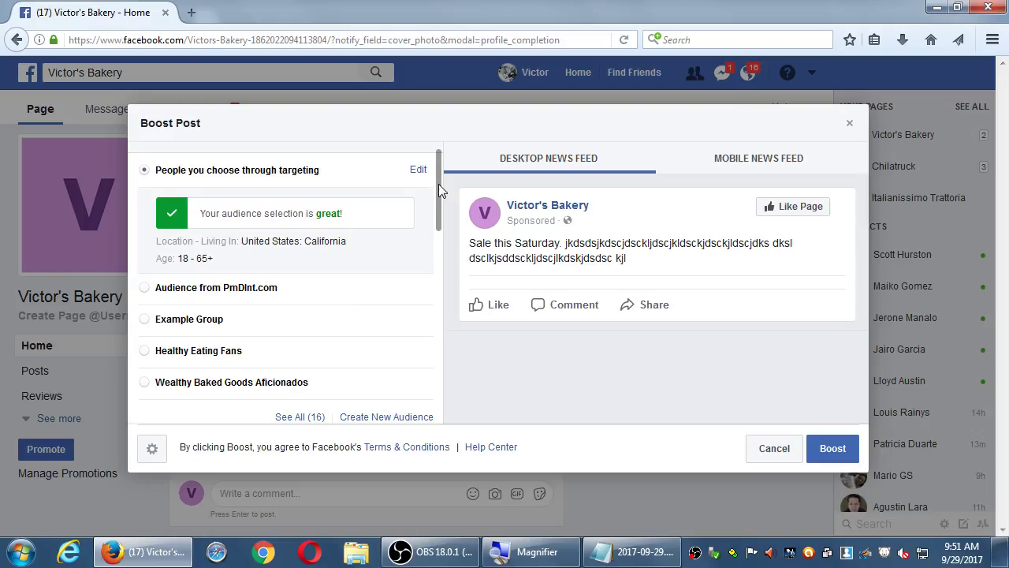
{"action": "left_click_drag", "start_coordinate": [440, 194], "coordinate": [418, 265]}
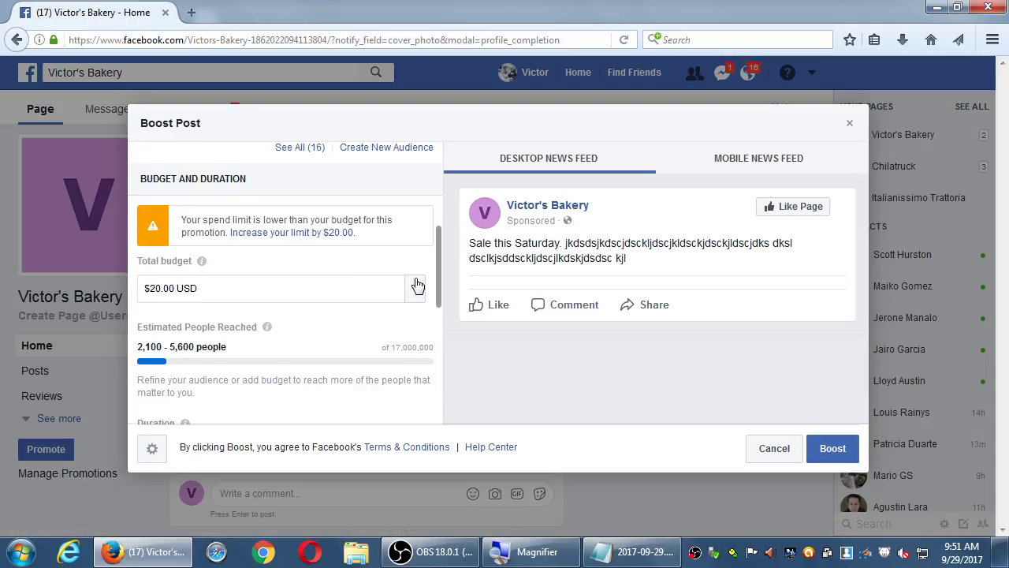
{"action": "left_click_drag", "start_coordinate": [436, 298], "coordinate": [434, 376]}
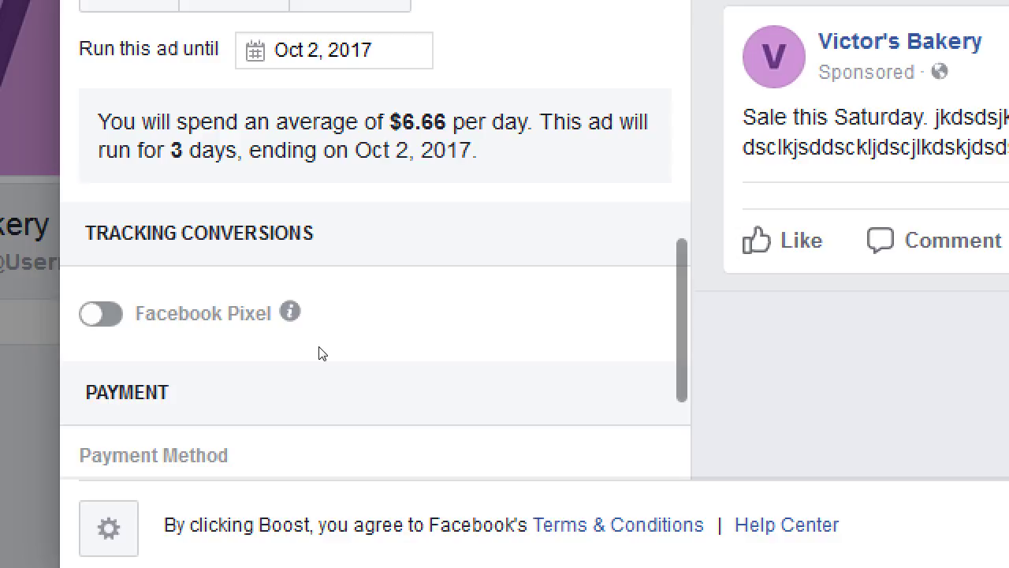
{"action": "mouse_move", "coordinate": [247, 343]}
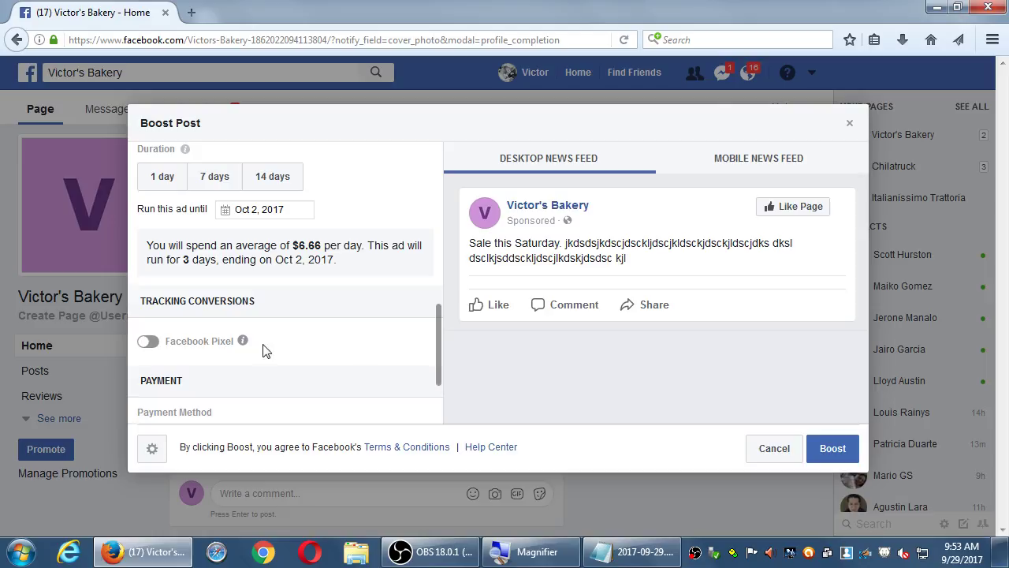
Show the tooltip explaining how the Facebook Pixel tracks conversions
{"action": "mouse_move", "coordinate": [243, 345]}
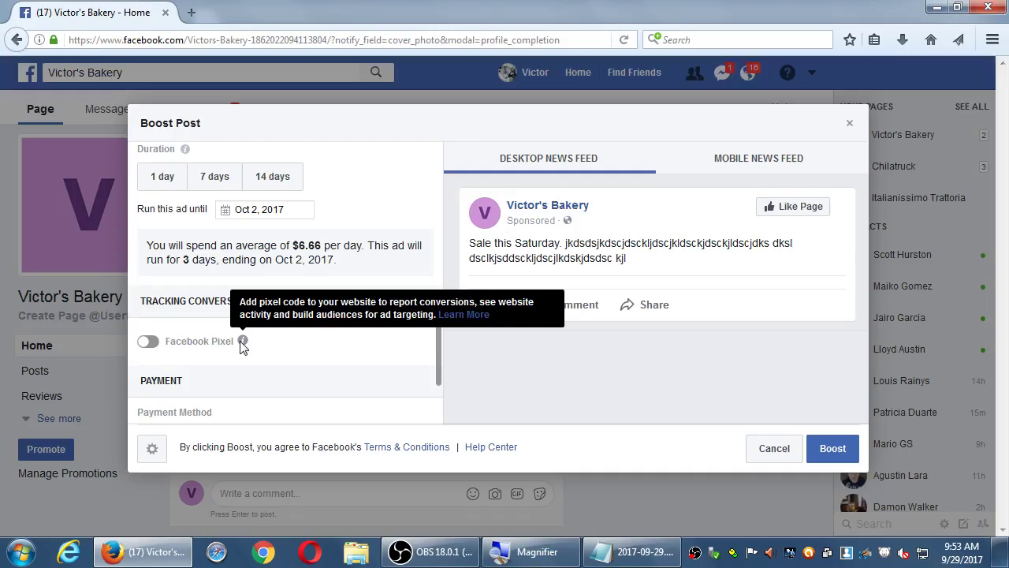
{"action": "key", "text": "ctrl+u"}
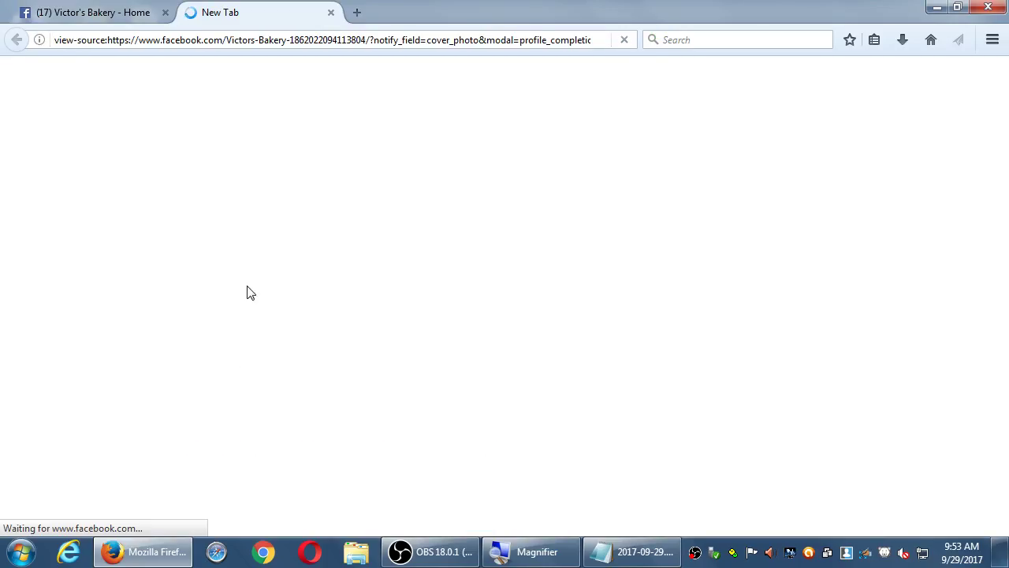
{"action": "scroll", "coordinate": [268, 253], "scroll_direction": "down", "scroll_amount": 20}
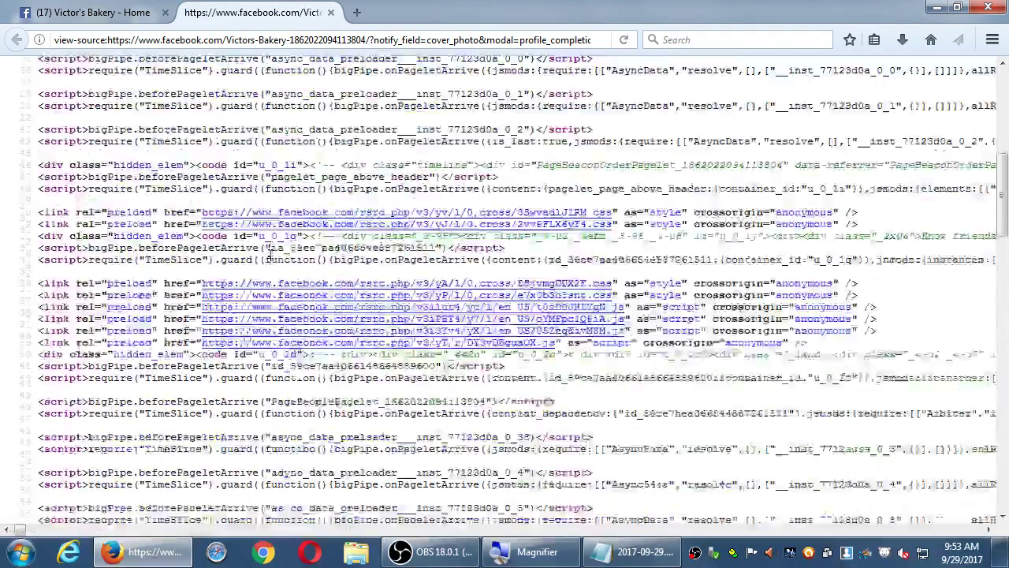
{"action": "scroll", "coordinate": [268, 256], "scroll_direction": "down", "scroll_amount": 20}
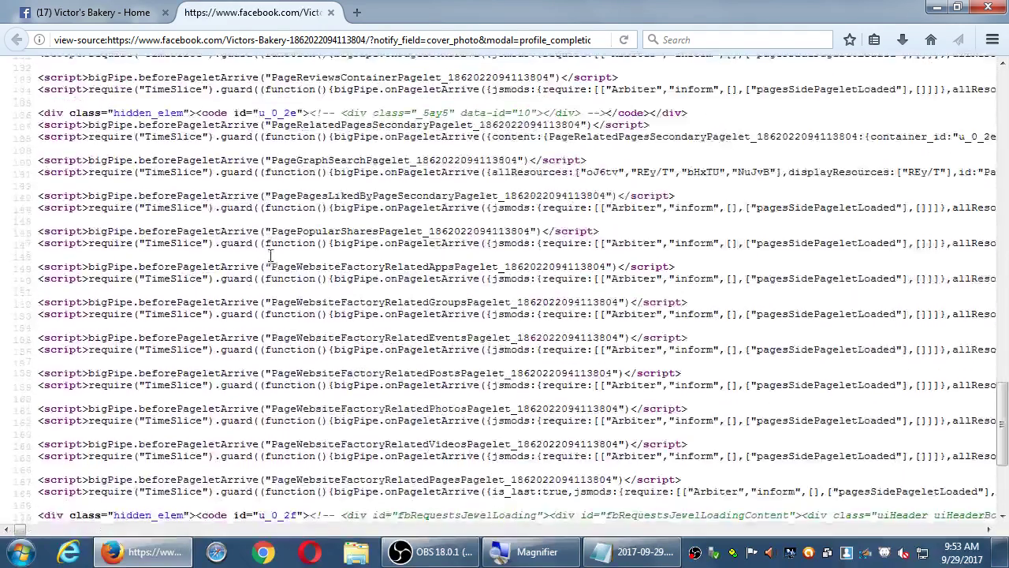
{"action": "scroll", "coordinate": [272, 258], "scroll_direction": "up", "scroll_amount": 20}
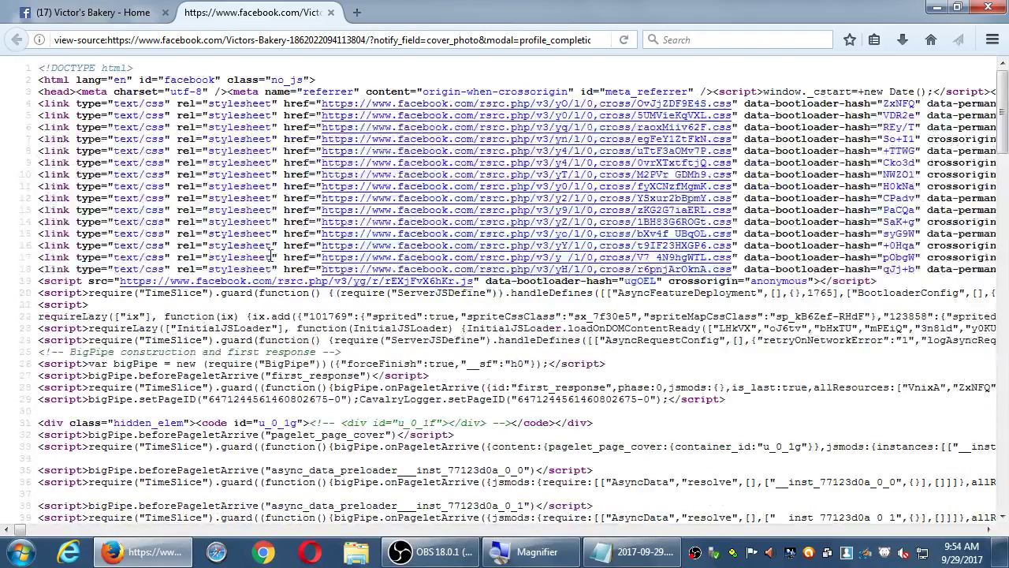
{"action": "scroll", "coordinate": [272, 256], "scroll_direction": "down", "scroll_amount": 2}
{"action": "scroll", "coordinate": [272, 256], "scroll_direction": "up", "scroll_amount": 2}
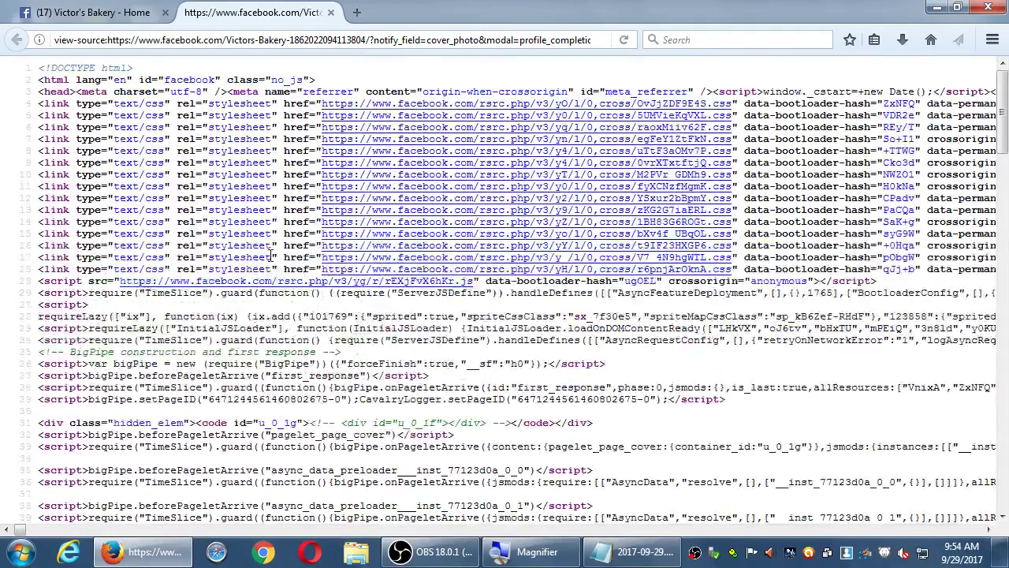
{"action": "scroll", "coordinate": [272, 256], "scroll_direction": "down", "scroll_amount": 6}
{"action": "scroll", "coordinate": [272, 257], "scroll_direction": "up", "scroll_amount": 6}
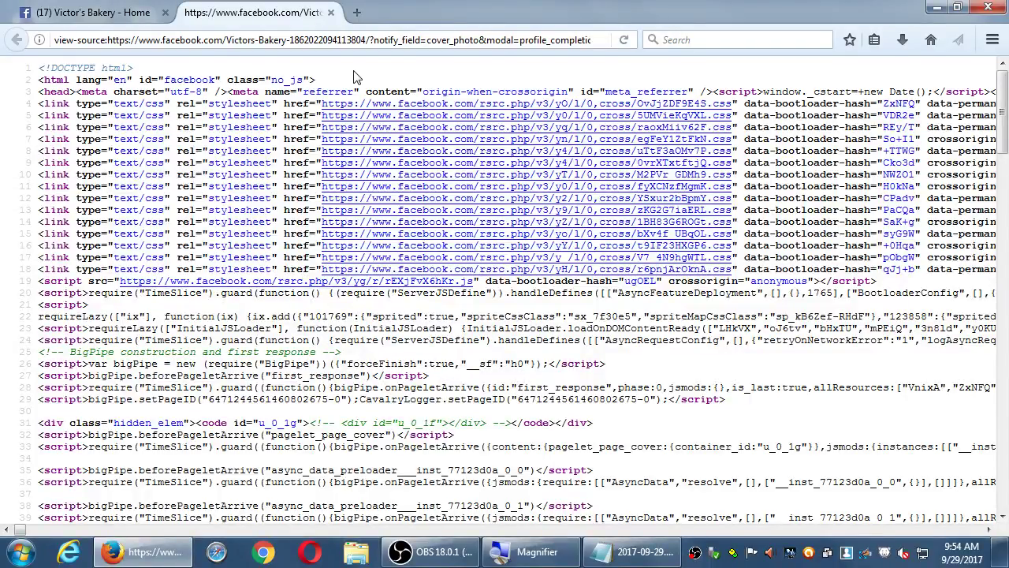
{"action": "key", "text": "ctrl+w"}
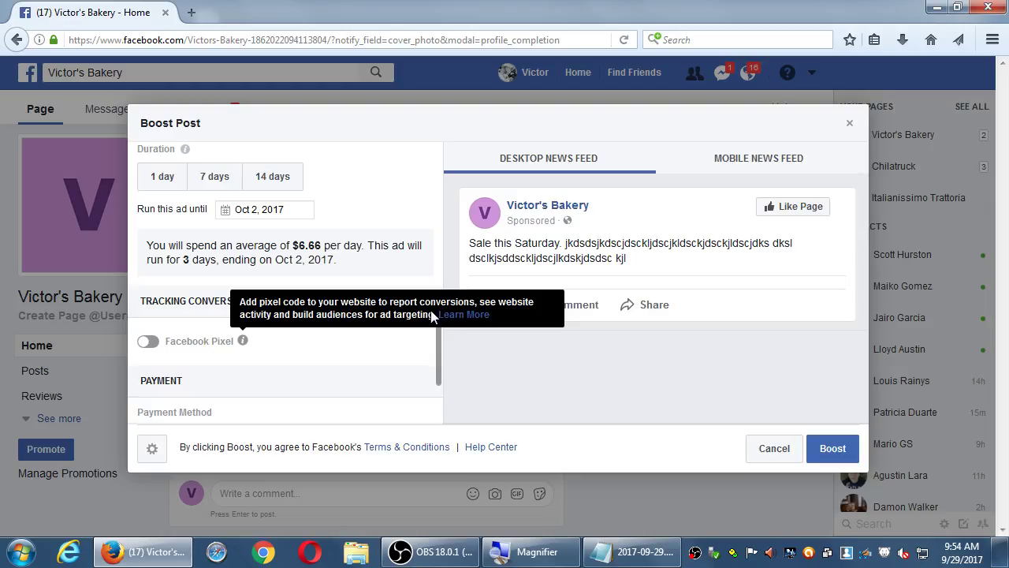
Open 'The Facebook Pixel' help article and browse its Basics, Setup and Troubleshooting questions
{"action": "left_click", "coordinate": [468, 314]}
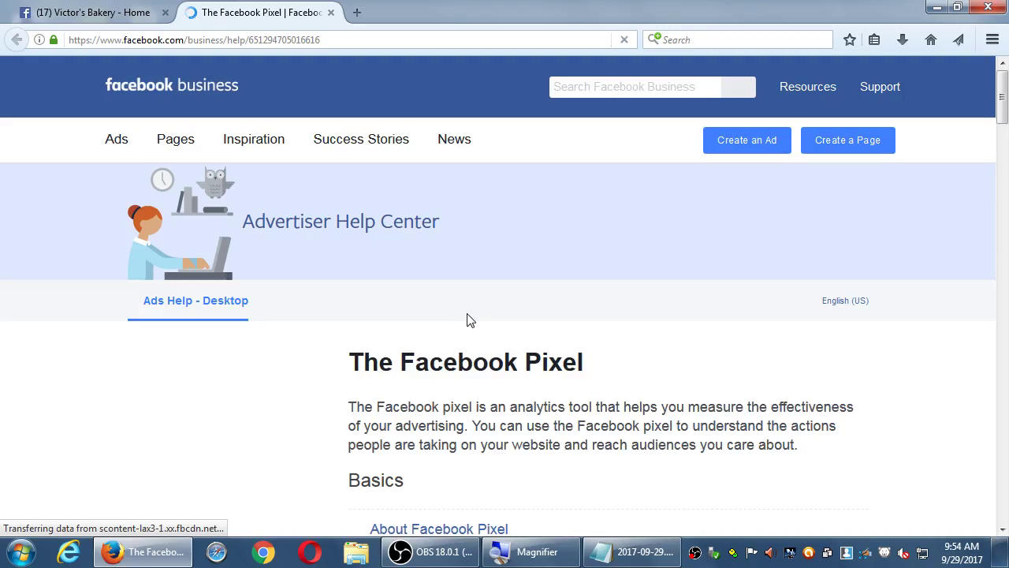
{"action": "scroll", "coordinate": [398, 371], "scroll_direction": "down", "scroll_amount": 3}
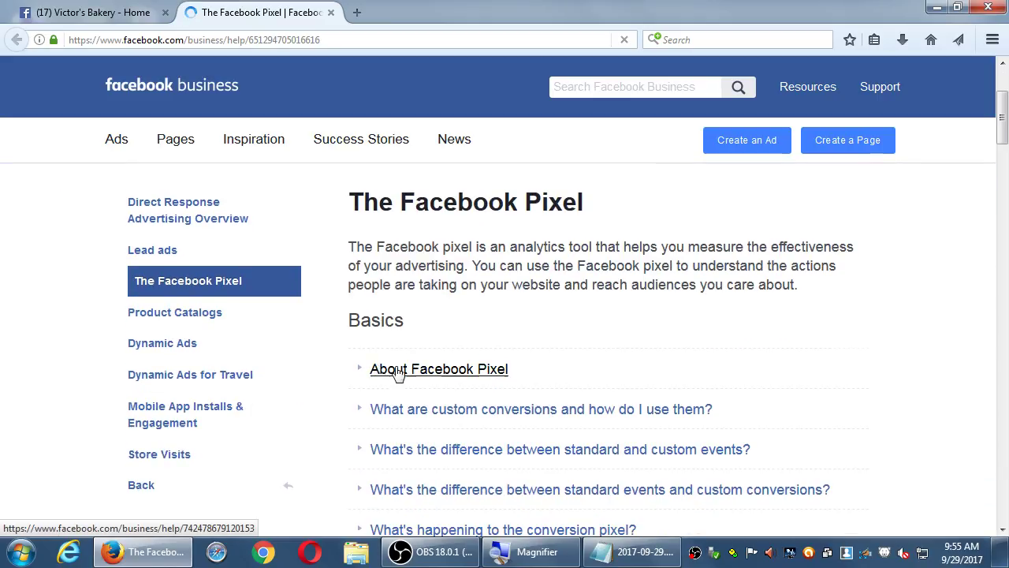
{"action": "scroll", "coordinate": [350, 366], "scroll_direction": "down", "scroll_amount": 3}
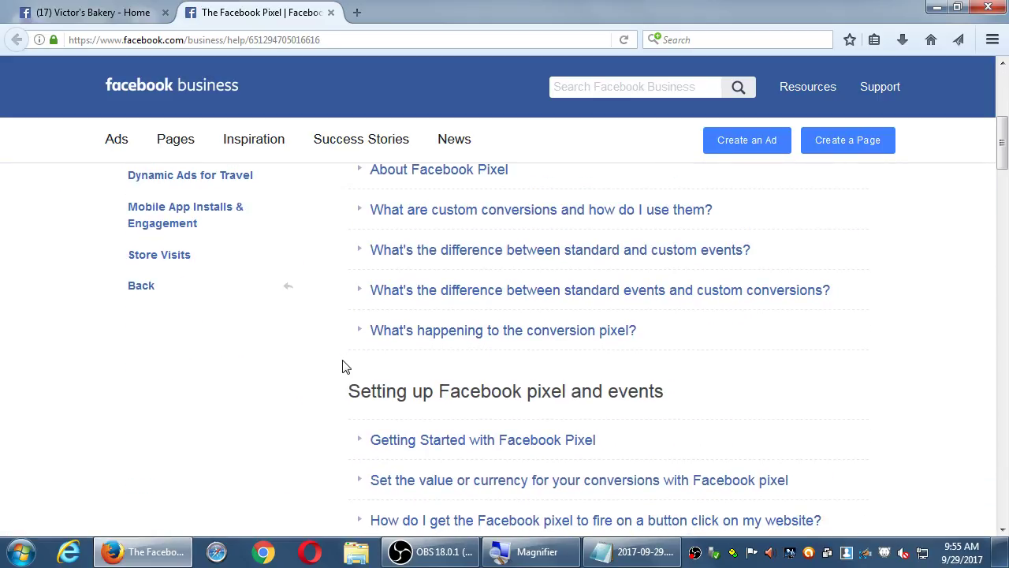
{"action": "scroll", "coordinate": [343, 367], "scroll_direction": "down", "scroll_amount": 3}
{"action": "scroll", "coordinate": [343, 367], "scroll_direction": "down", "scroll_amount": 1}
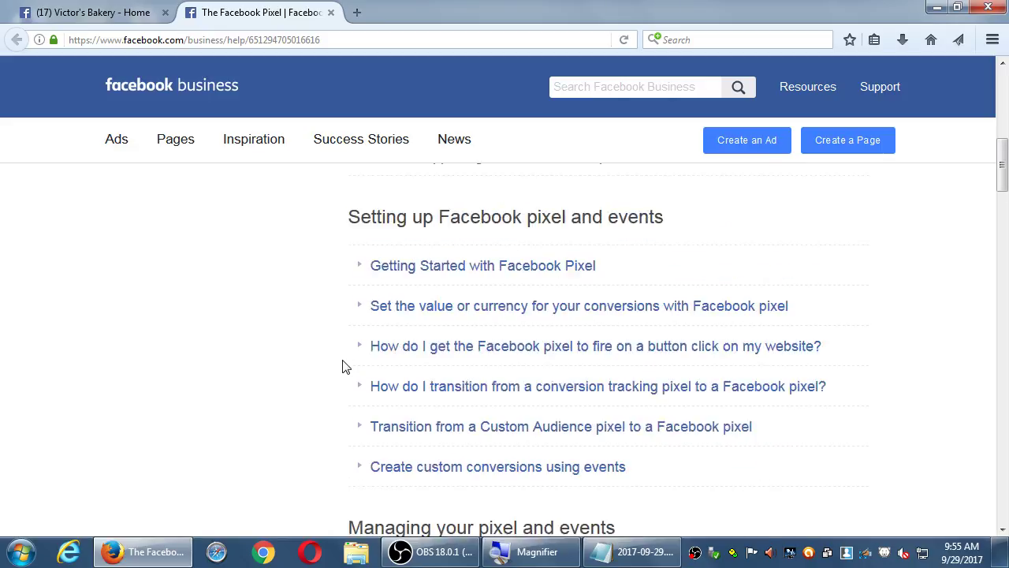
{"action": "scroll", "coordinate": [343, 366], "scroll_direction": "down", "scroll_amount": 10}
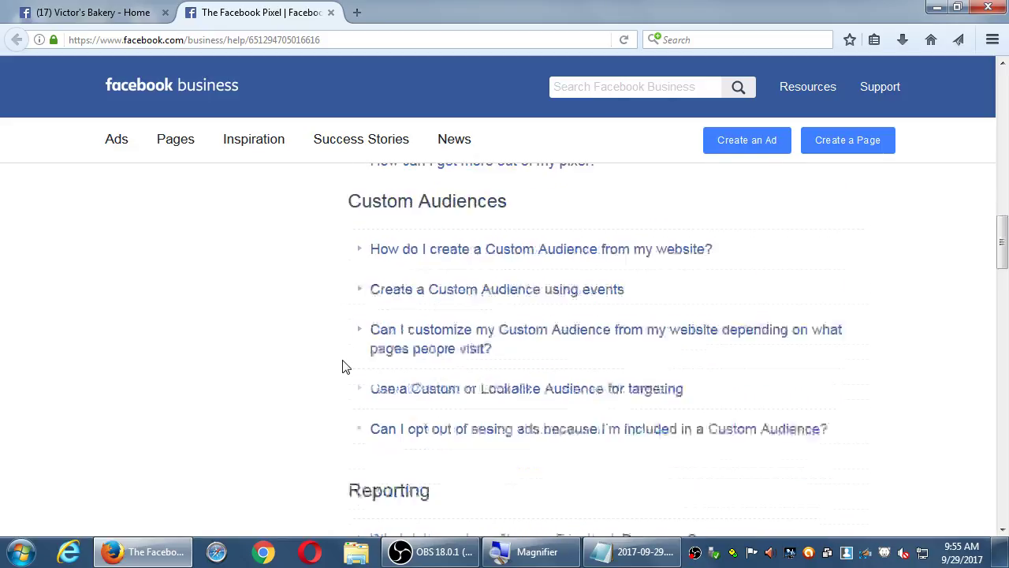
{"action": "scroll", "coordinate": [343, 367], "scroll_direction": "down", "scroll_amount": 15}
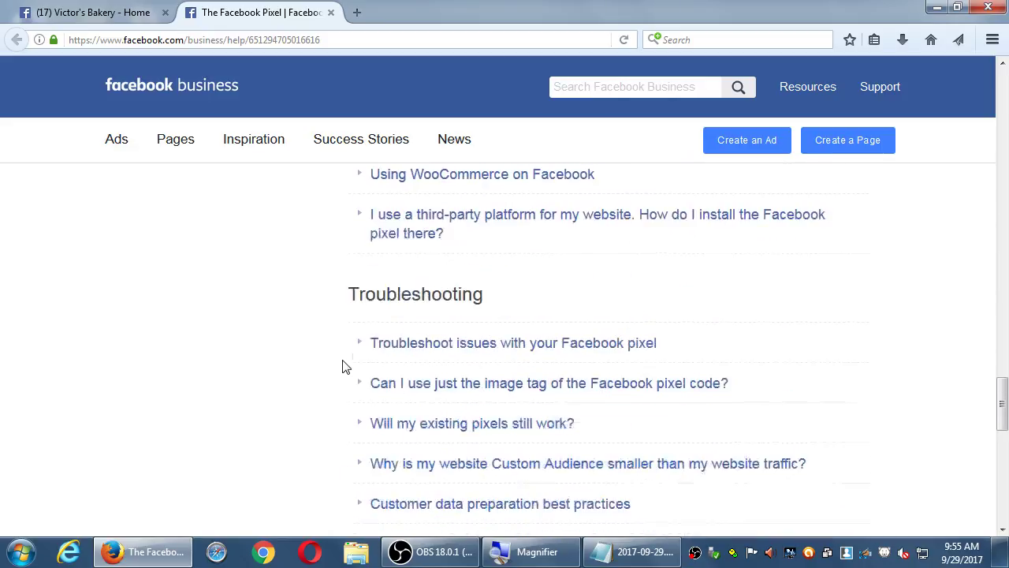
{"action": "scroll", "coordinate": [342, 367], "scroll_direction": "down", "scroll_amount": 8}
{"action": "scroll", "coordinate": [342, 366], "scroll_direction": "up", "scroll_amount": 20}
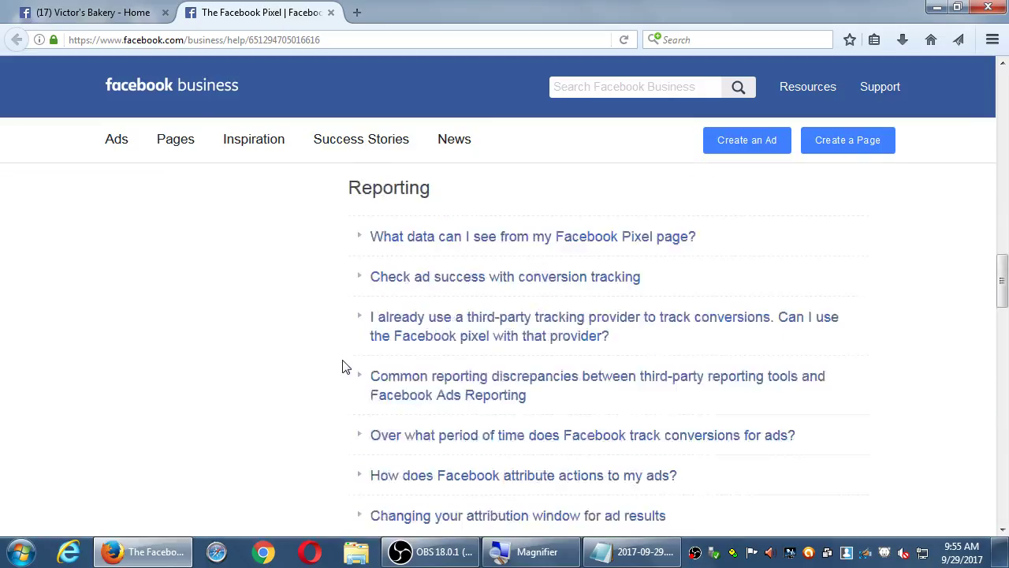
{"action": "scroll", "coordinate": [342, 366], "scroll_direction": "up", "scroll_amount": 15}
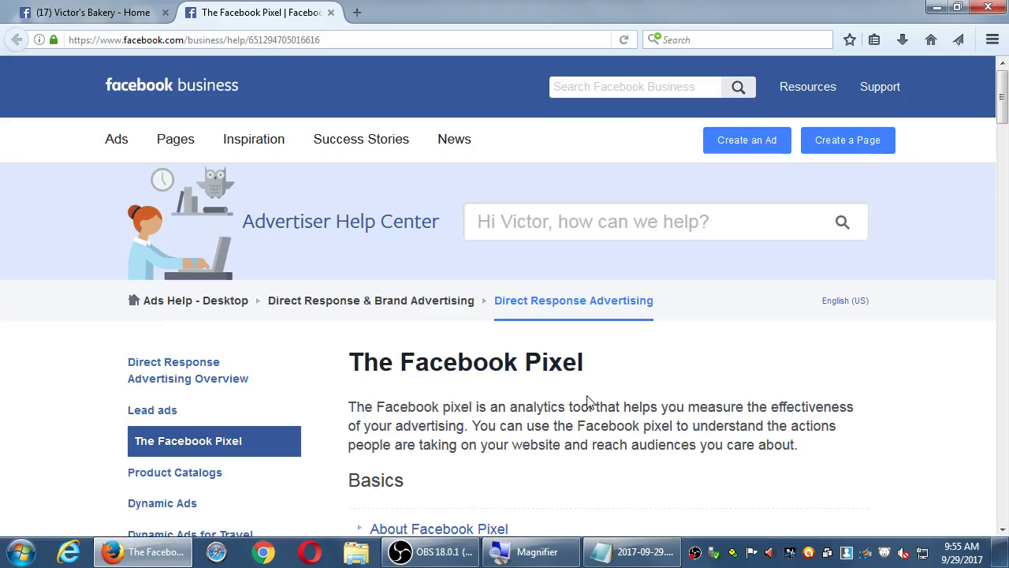
{"action": "key", "text": "ctrl+Tab"}
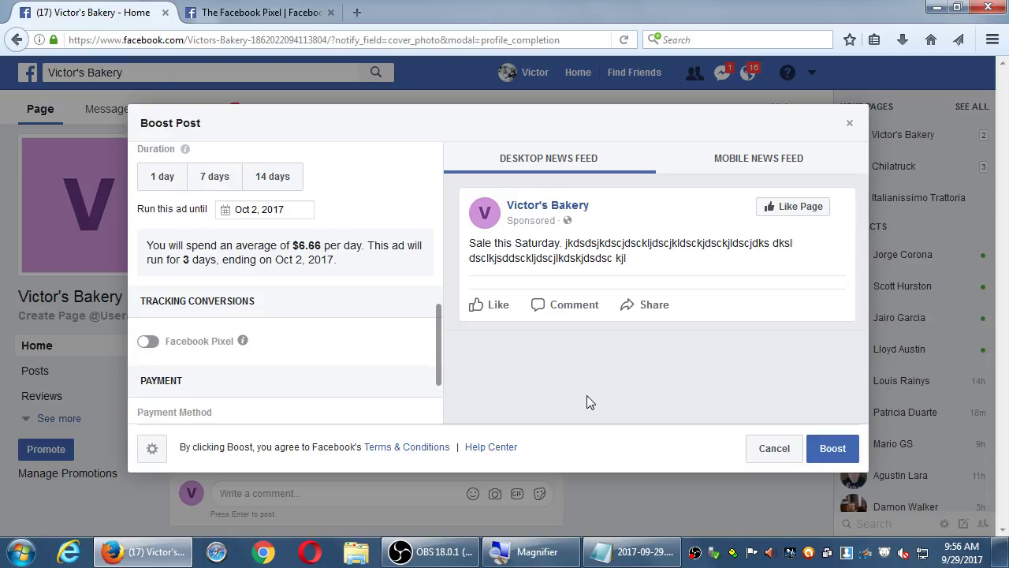
{"action": "left_click", "coordinate": [749, 161]}
Preview the bakery's sponsored sale ad in the Mobile News Feed view
{"action": "left_click", "coordinate": [534, 167]}
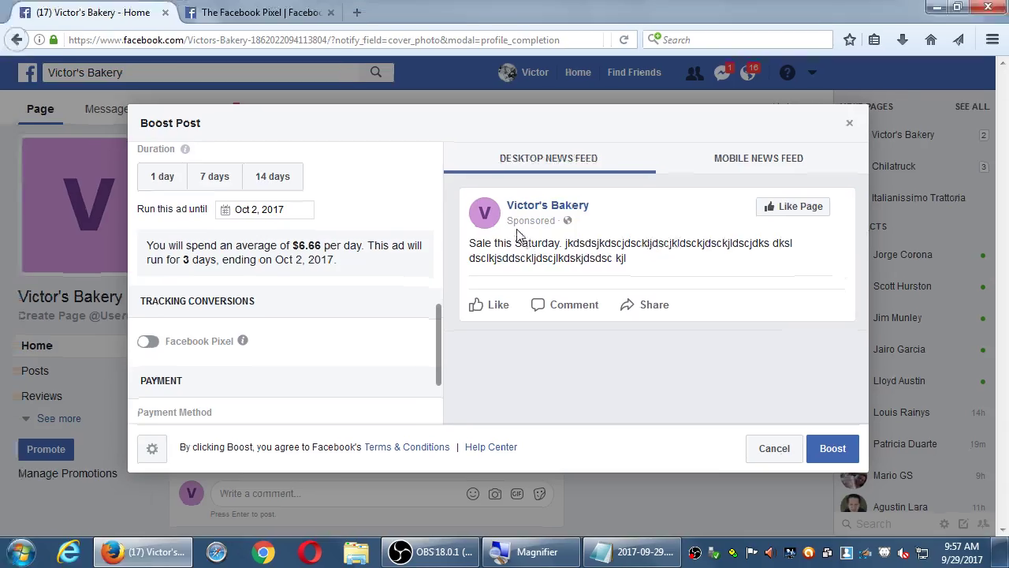
{"action": "left_click", "coordinate": [728, 157]}
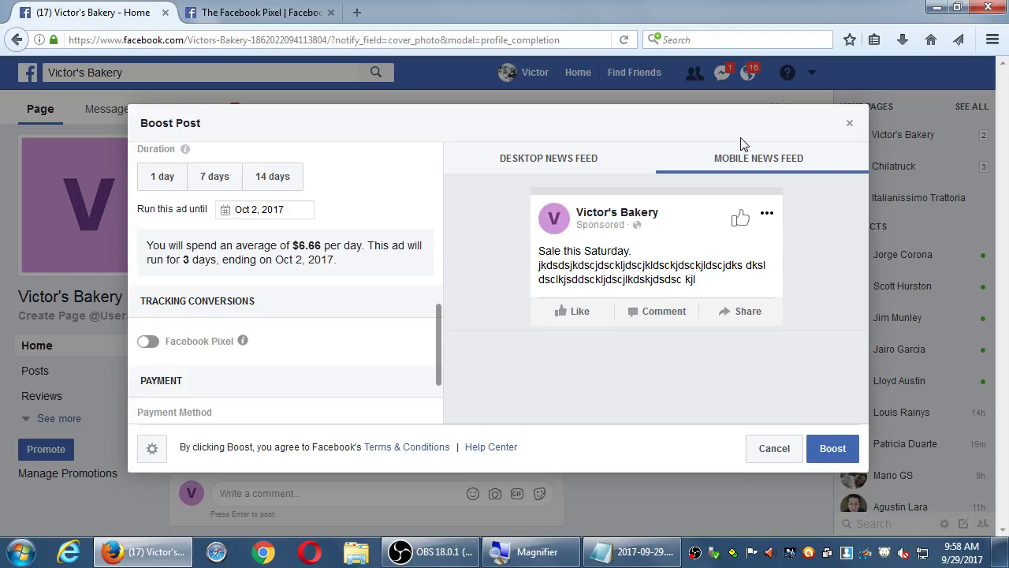
{"action": "scroll", "coordinate": [374, 263], "scroll_direction": "up", "scroll_amount": 10}
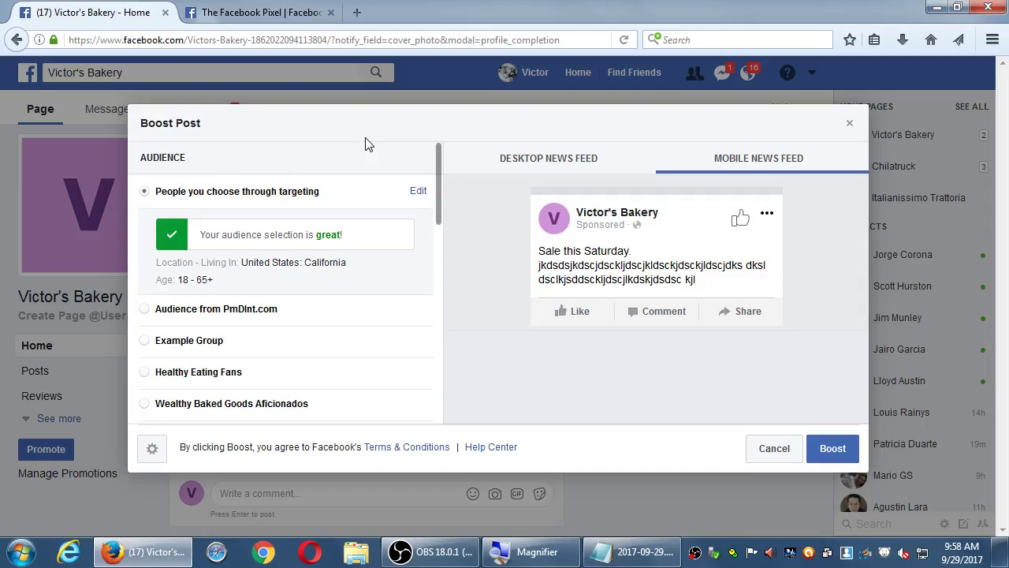
{"action": "scroll", "coordinate": [365, 201], "scroll_direction": "down", "scroll_amount": 3}
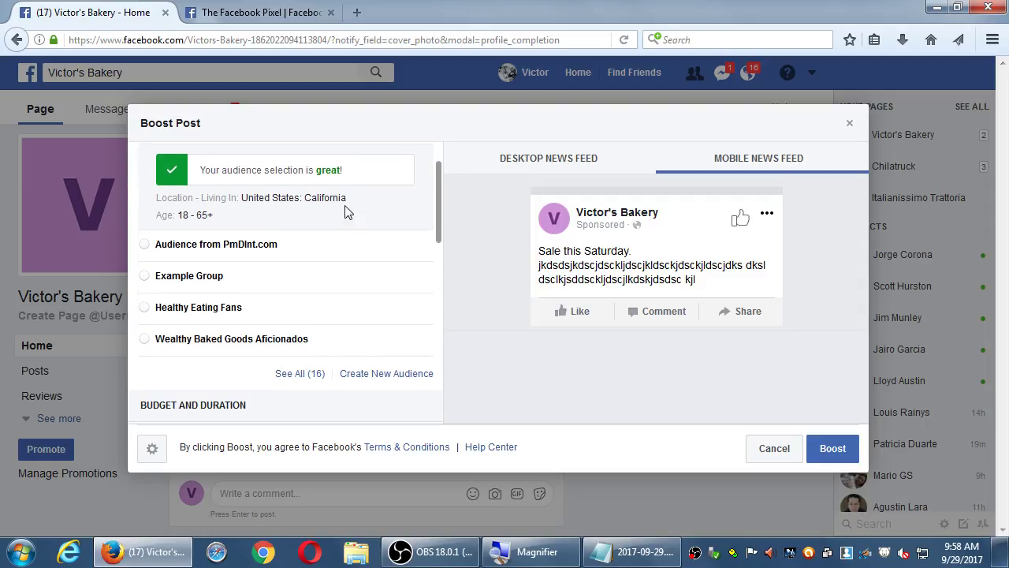
{"action": "left_click", "coordinate": [384, 364]}
{"action": "scroll", "coordinate": [430, 337], "scroll_direction": "down", "scroll_amount": 1}
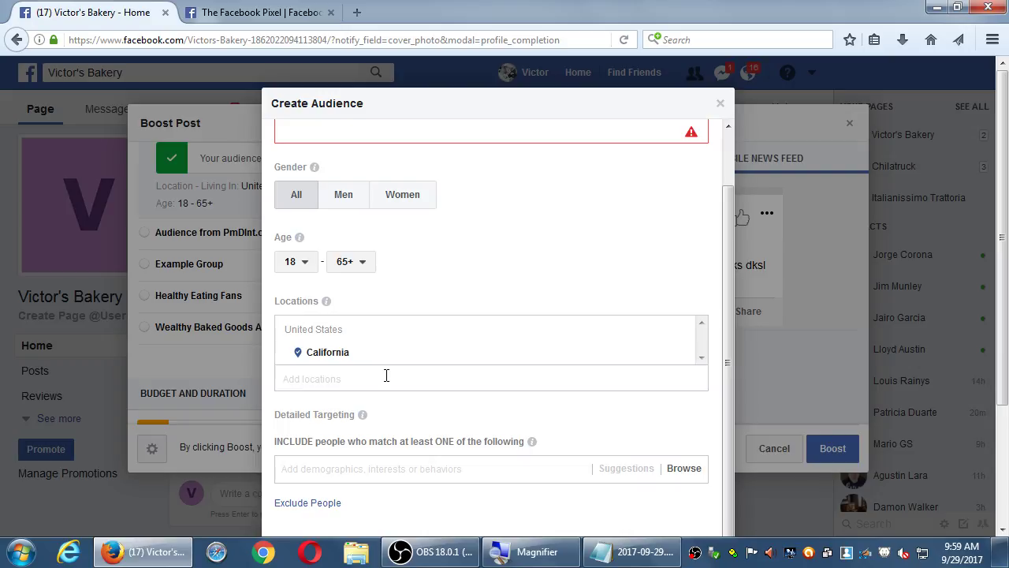
{"action": "key", "text": "Escape"}
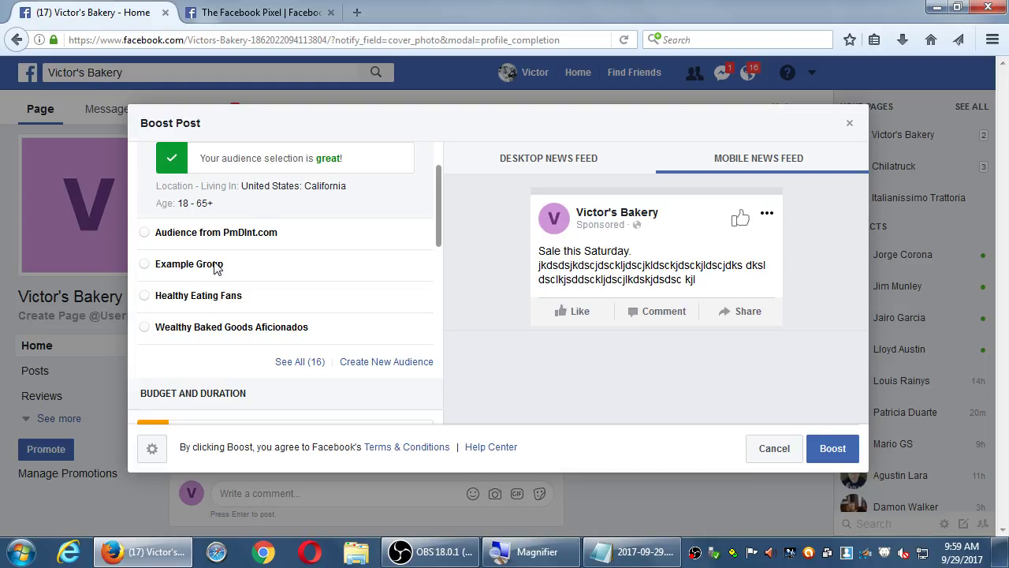
Cancel the current boost setup and confirm with Cancel Promotion
{"action": "scroll", "coordinate": [339, 268], "scroll_direction": "down", "scroll_amount": 6}
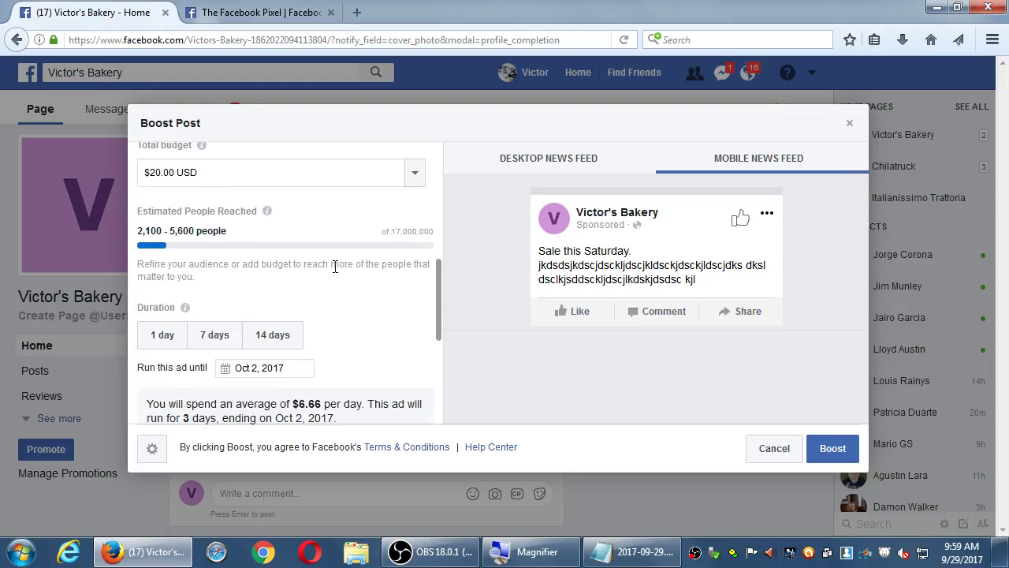
{"action": "scroll", "coordinate": [355, 271], "scroll_direction": "up", "scroll_amount": 2}
{"action": "scroll", "coordinate": [355, 273], "scroll_direction": "up", "scroll_amount": 4}
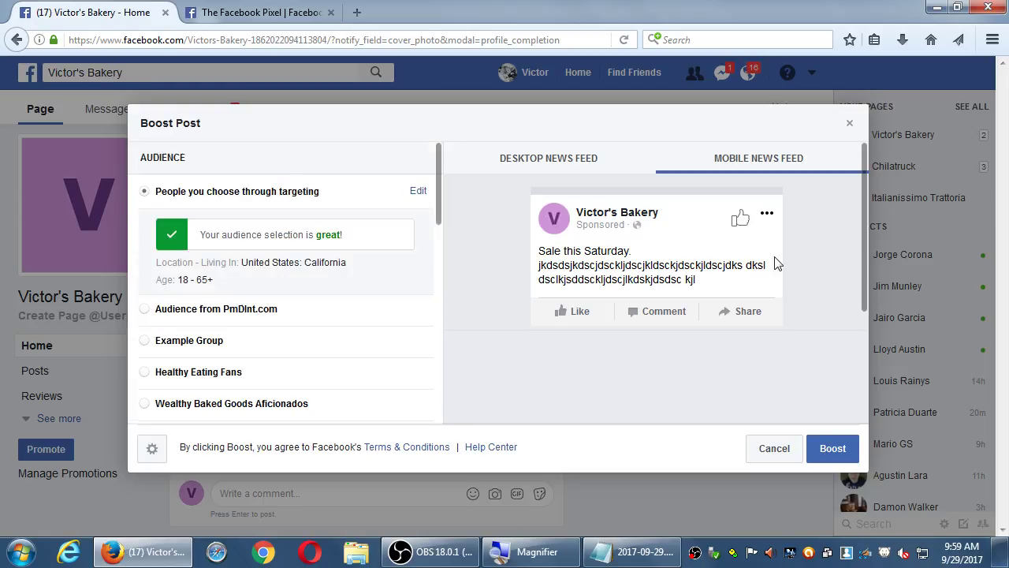
{"action": "left_click", "coordinate": [773, 447]}
{"action": "left_click", "coordinate": [584, 276]}
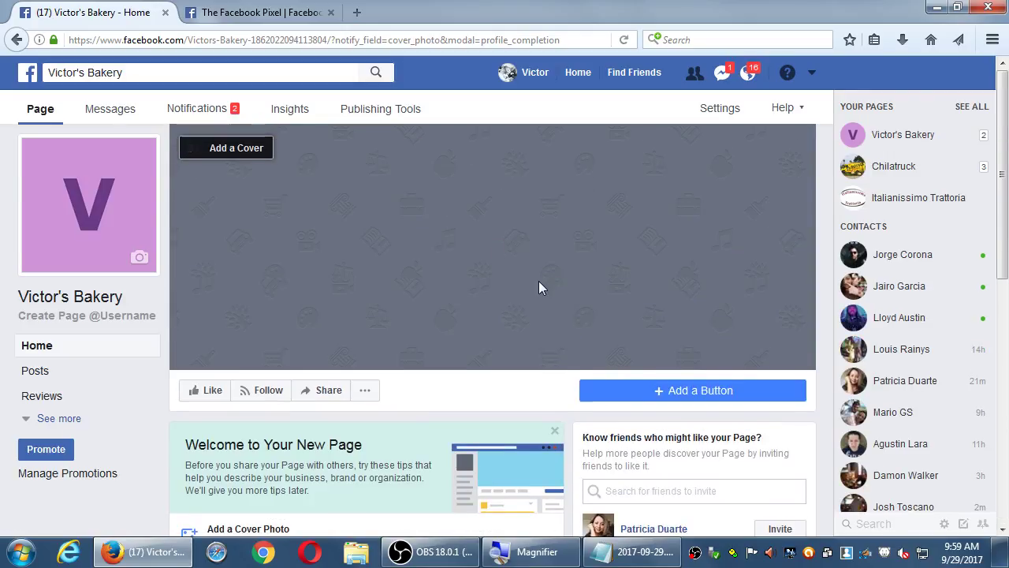
Start a fresh boost of the Sale this Saturday post
{"action": "scroll", "coordinate": [539, 288], "scroll_direction": "down", "scroll_amount": 4}
{"action": "scroll", "coordinate": [457, 327], "scroll_direction": "down", "scroll_amount": 1}
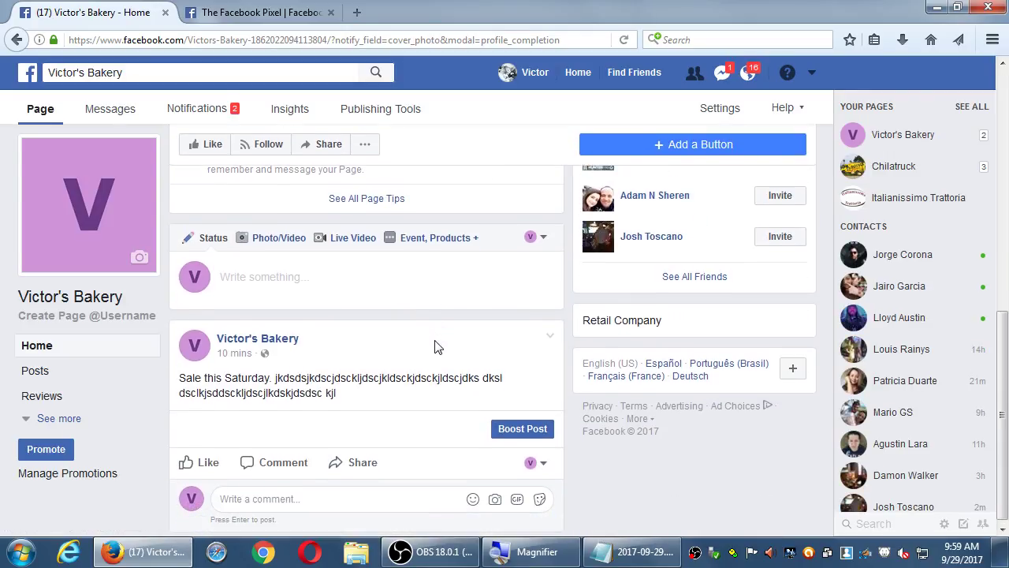
{"action": "left_click", "coordinate": [521, 423]}
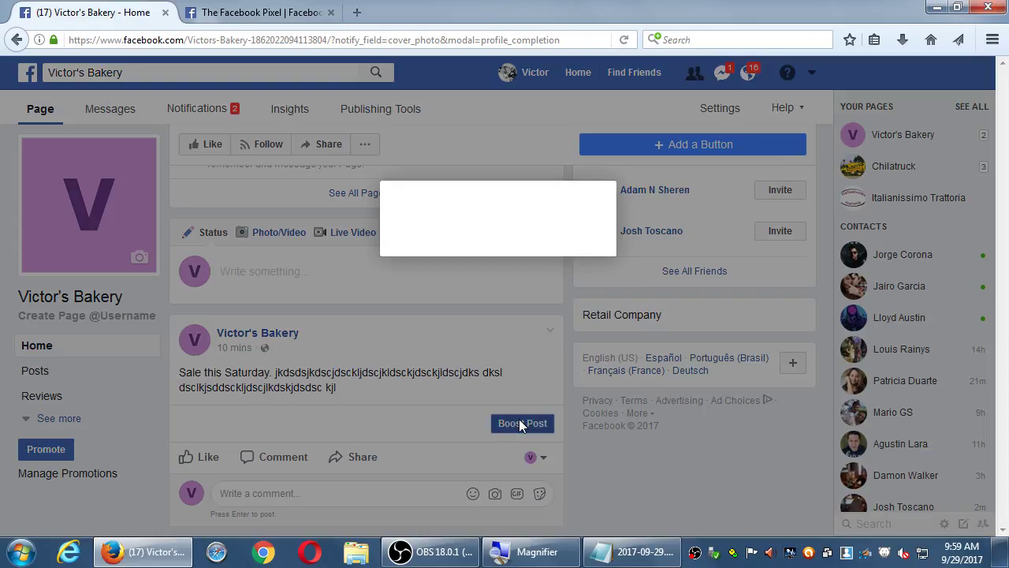
Show all 16 saved audiences and choose SWC Students as the boost audience
{"action": "scroll", "coordinate": [315, 284], "scroll_direction": "down", "scroll_amount": 3}
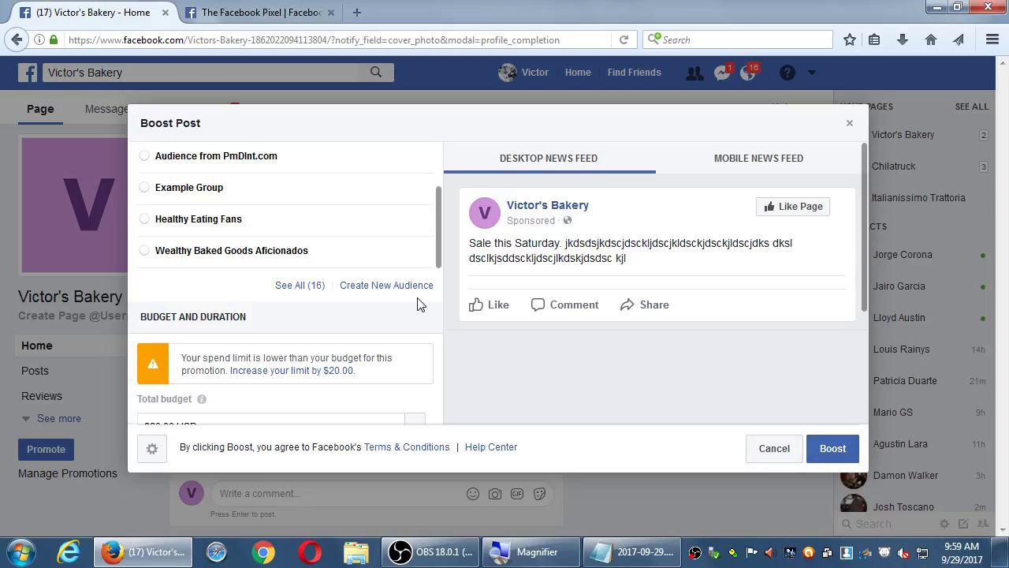
{"action": "left_click", "coordinate": [294, 287]}
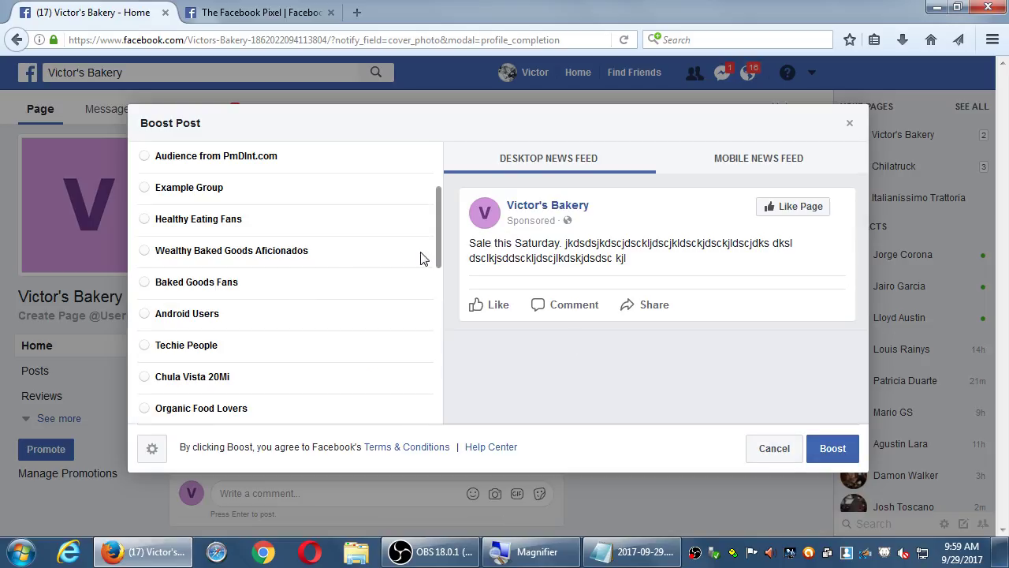
{"action": "mouse_move", "coordinate": [438, 224]}
{"action": "left_mouse_down"}
{"action": "mouse_move", "coordinate": [438, 242]}
{"action": "mouse_move", "coordinate": [428, 235]}
{"action": "left_mouse_up"}
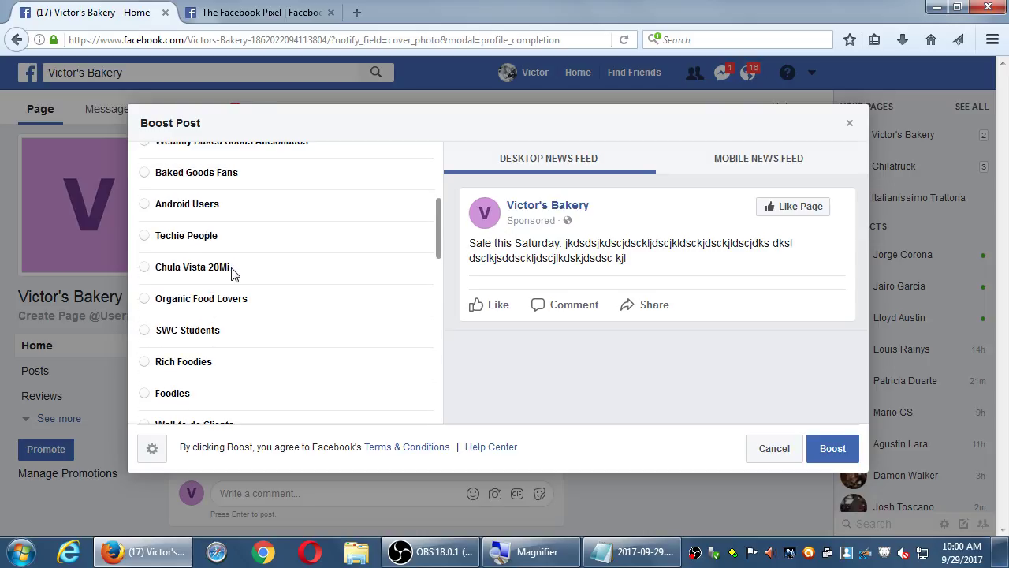
{"action": "left_click", "coordinate": [188, 331]}
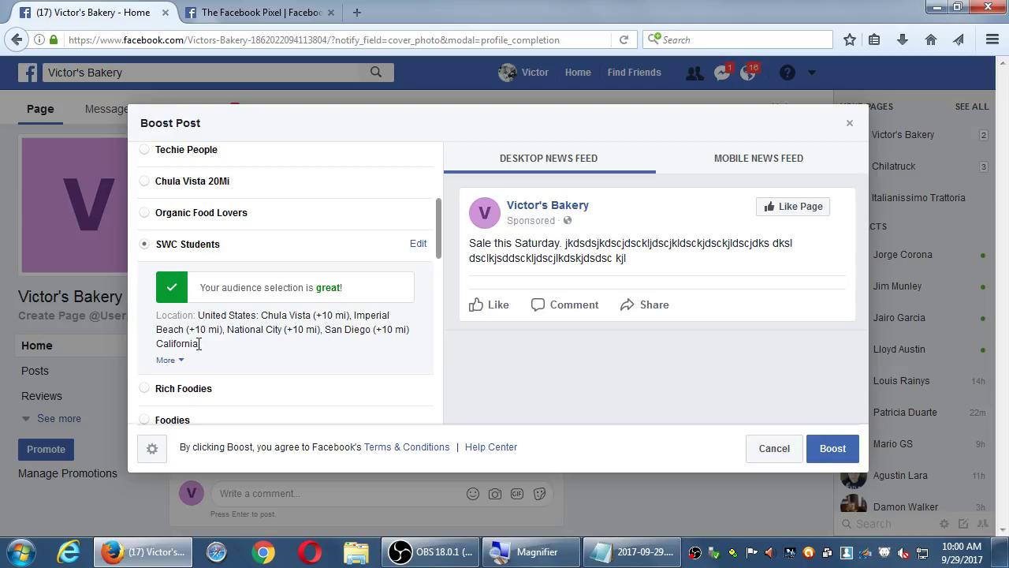
Expand the SWC Students audience details to reveal its interests and ages 20–50
{"action": "left_click", "coordinate": [177, 360]}
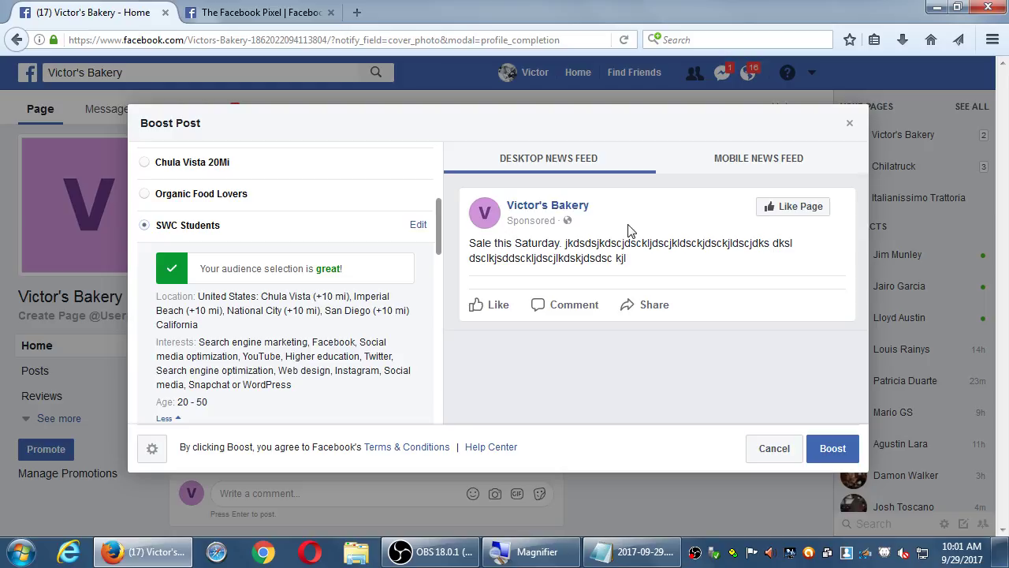
Discard the SWC Students boost via Cancel Promotion and return to the unboosted sale post
{"action": "left_click", "coordinate": [762, 462]}
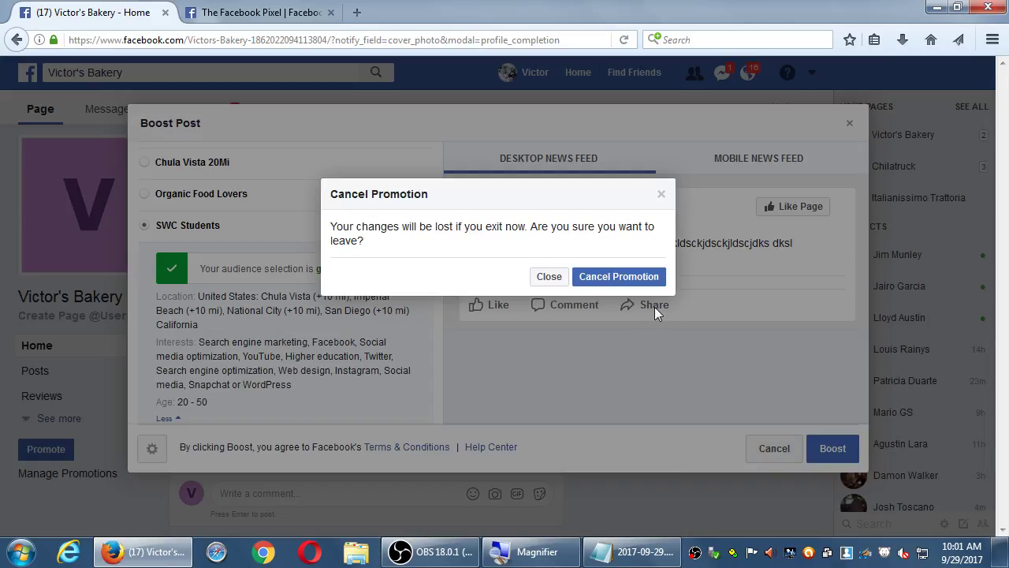
{"action": "left_click", "coordinate": [549, 277]}
{"action": "left_click", "coordinate": [796, 451]}
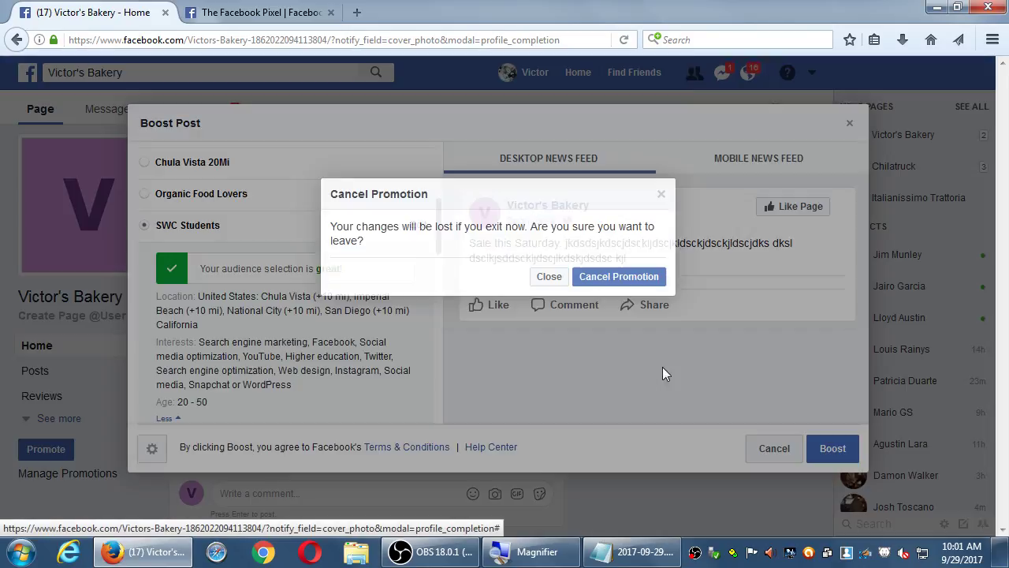
{"action": "left_click", "coordinate": [622, 278]}
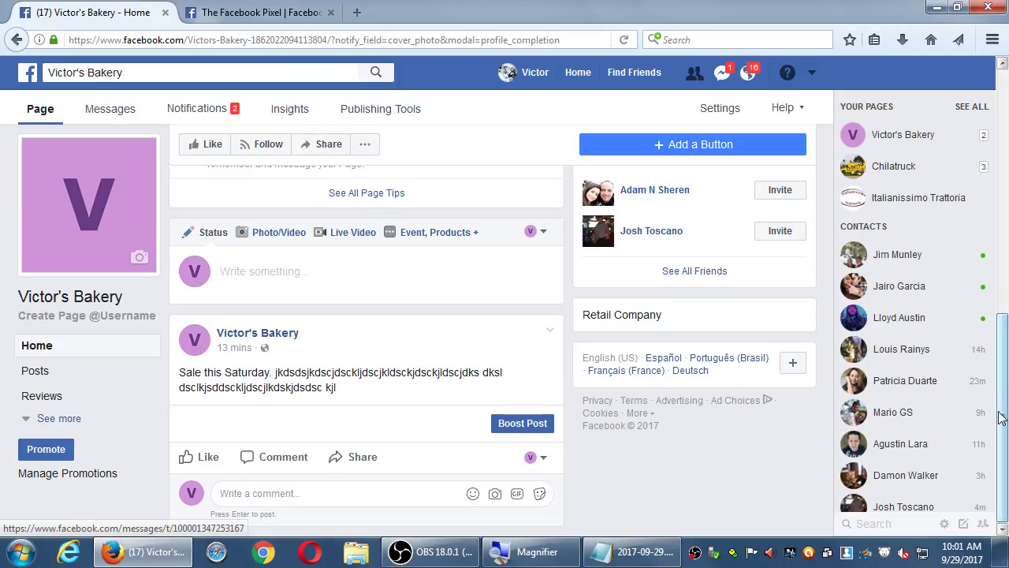
{"action": "left_click_drag", "start_coordinate": [1001, 415], "coordinate": [1003, 399]}
{"action": "scroll", "coordinate": [1003, 398], "scroll_direction": "down", "scroll_amount": 1}
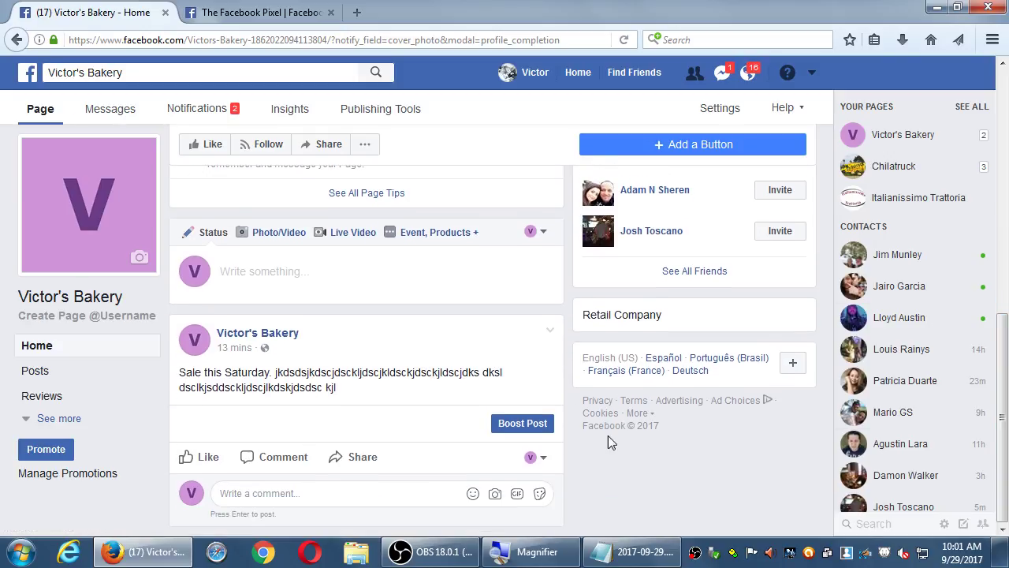
Open a new boost for the sale post and bring its $20.00 budget into view
{"action": "left_click", "coordinate": [507, 430]}
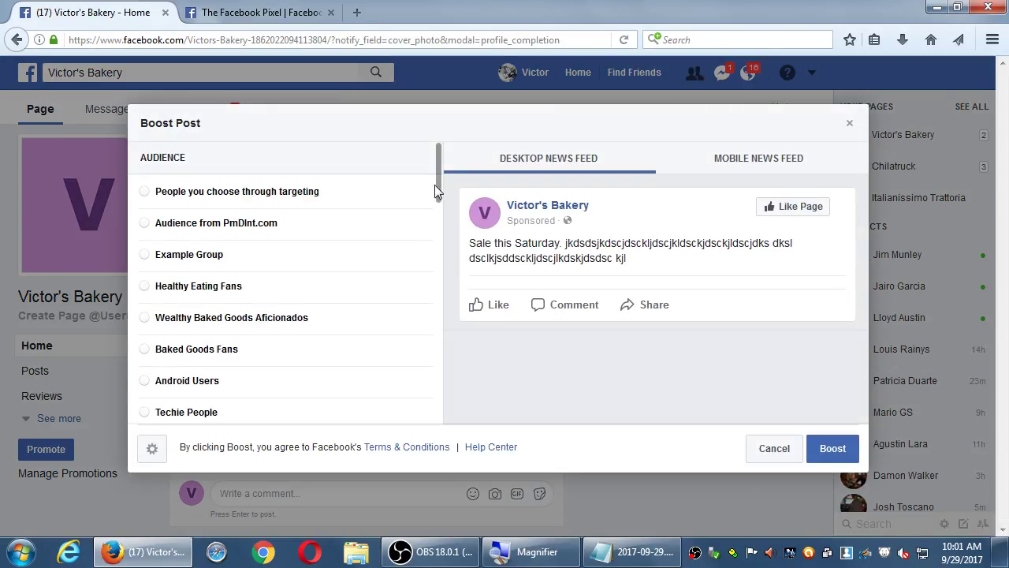
{"action": "left_click_drag", "start_coordinate": [435, 185], "coordinate": [436, 261]}
{"action": "left_click_drag", "start_coordinate": [438, 191], "coordinate": [416, 328]}
{"action": "scroll", "coordinate": [415, 328], "scroll_direction": "down", "scroll_amount": 1}
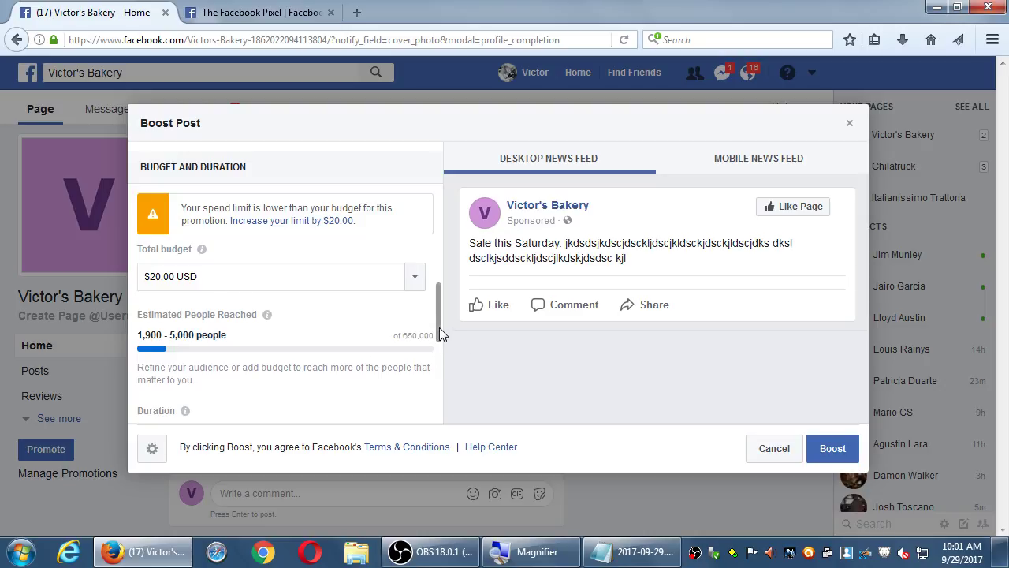
{"action": "scroll", "coordinate": [438, 337], "scroll_direction": "down", "scroll_amount": 1}
{"action": "left_click_drag", "start_coordinate": [437, 341], "coordinate": [436, 347]}
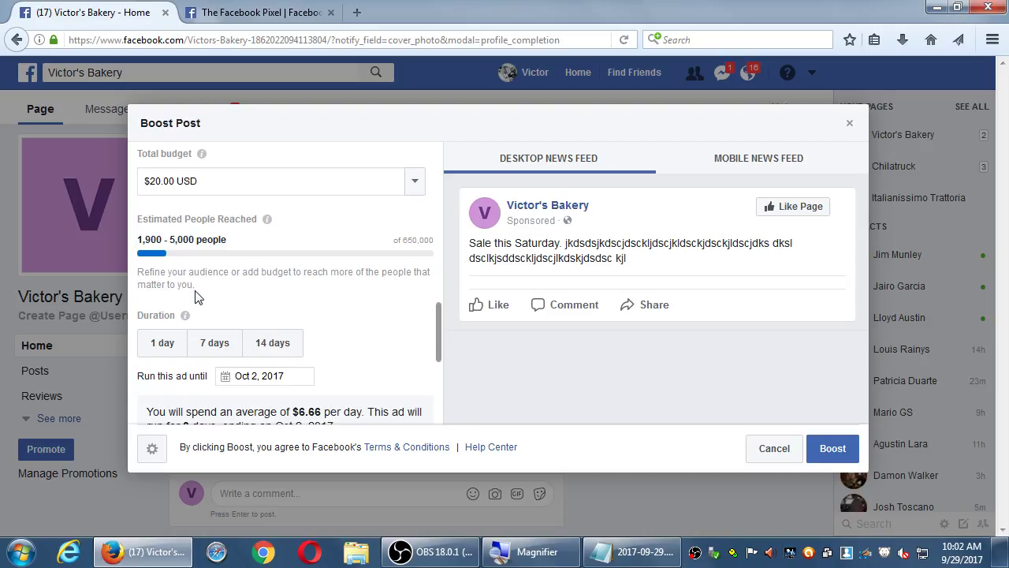
Set the boost duration to 1 day, ending Sep 30, 2017
{"action": "left_click", "coordinate": [163, 343]}
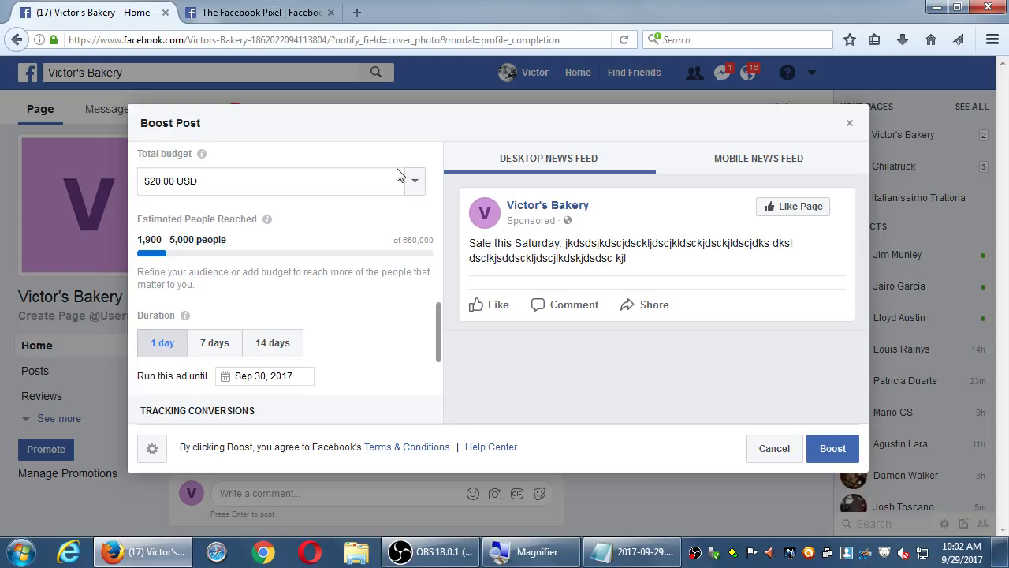
{"action": "left_click", "coordinate": [413, 181]}
{"action": "left_click", "coordinate": [336, 181]}
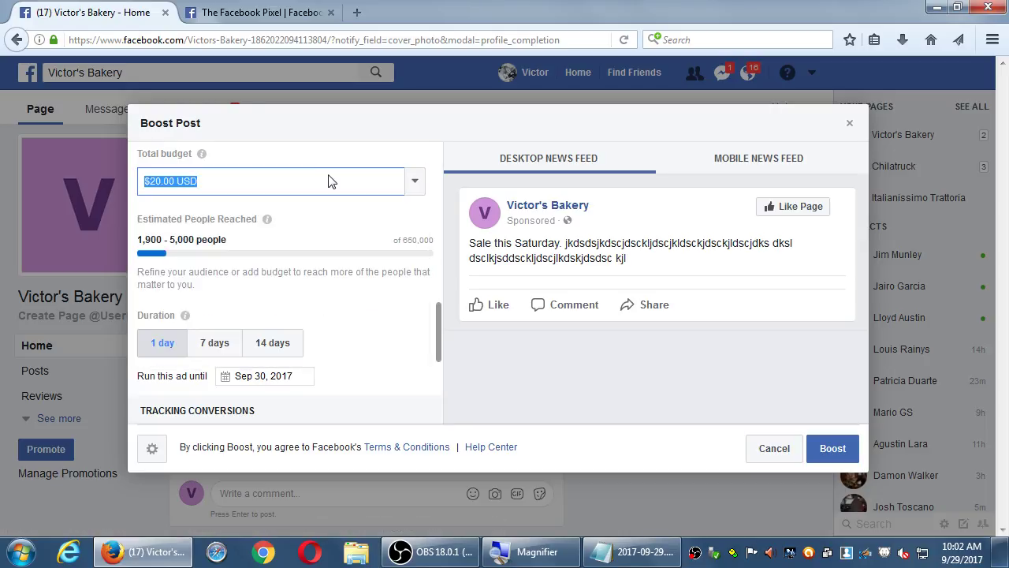
{"action": "type", "text": "1"}
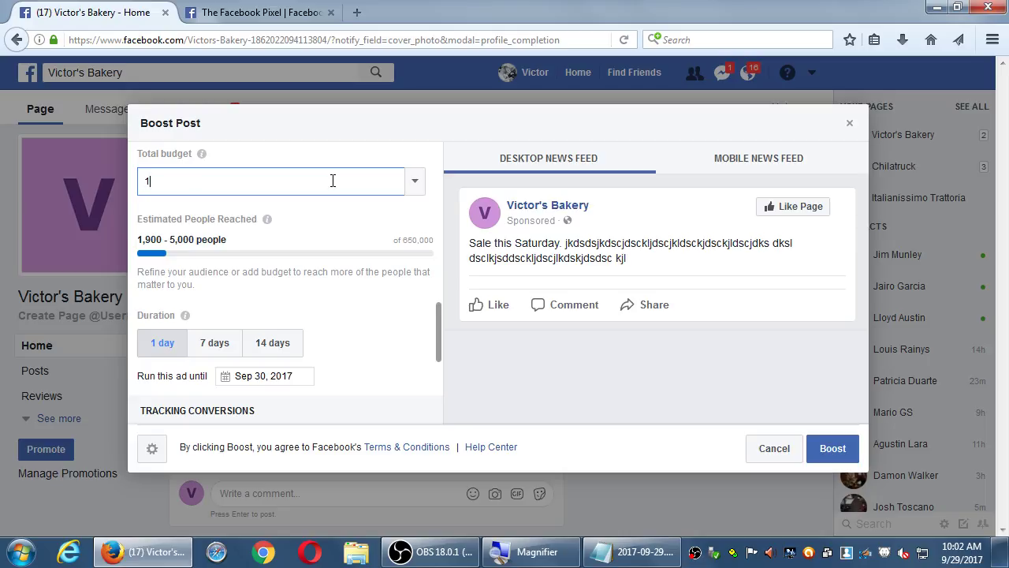
{"action": "key", "text": "Tab"}
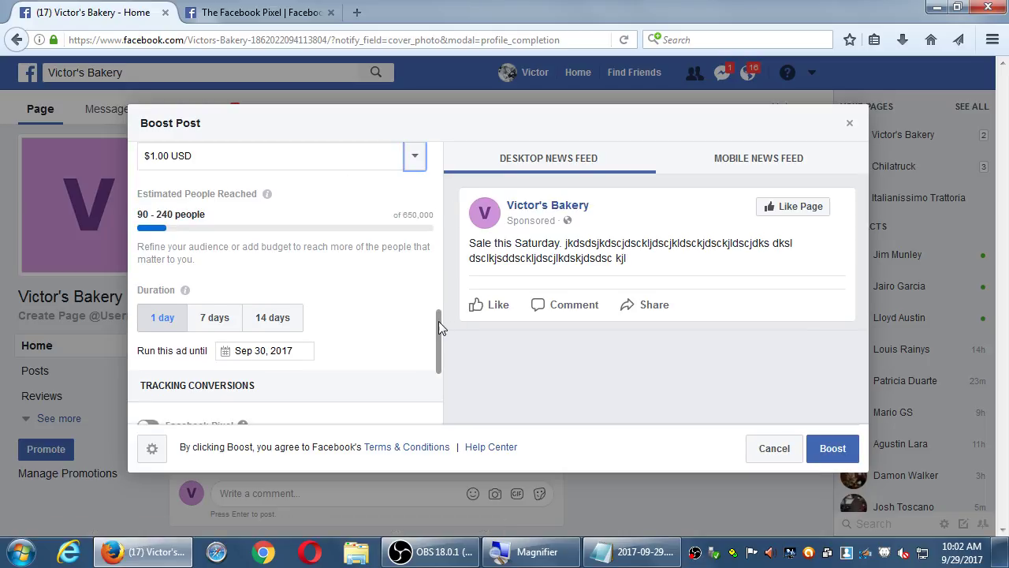
{"action": "left_click_drag", "start_coordinate": [439, 321], "coordinate": [431, 310]}
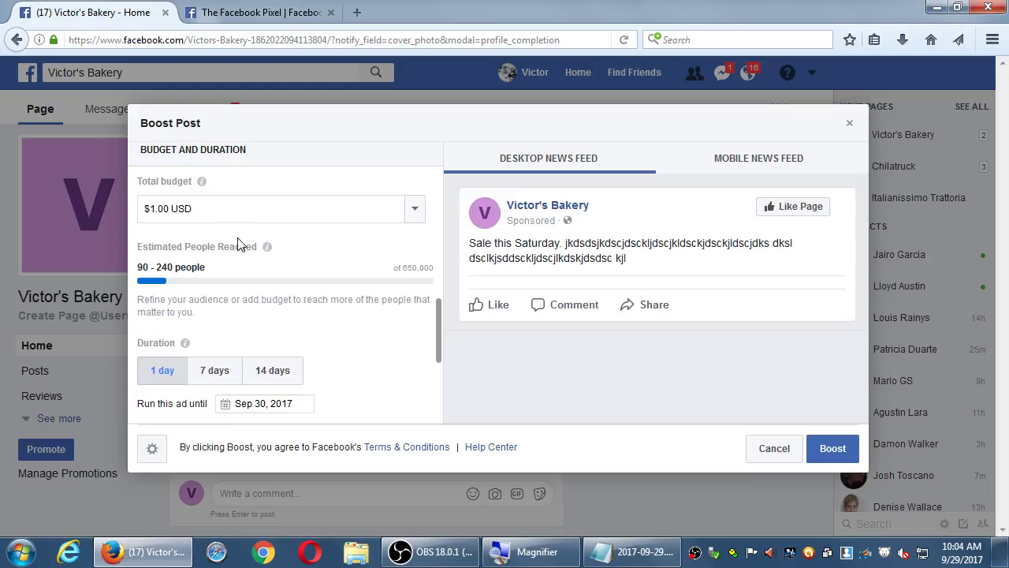
{"action": "scroll", "coordinate": [438, 347], "scroll_direction": "up", "scroll_amount": 1}
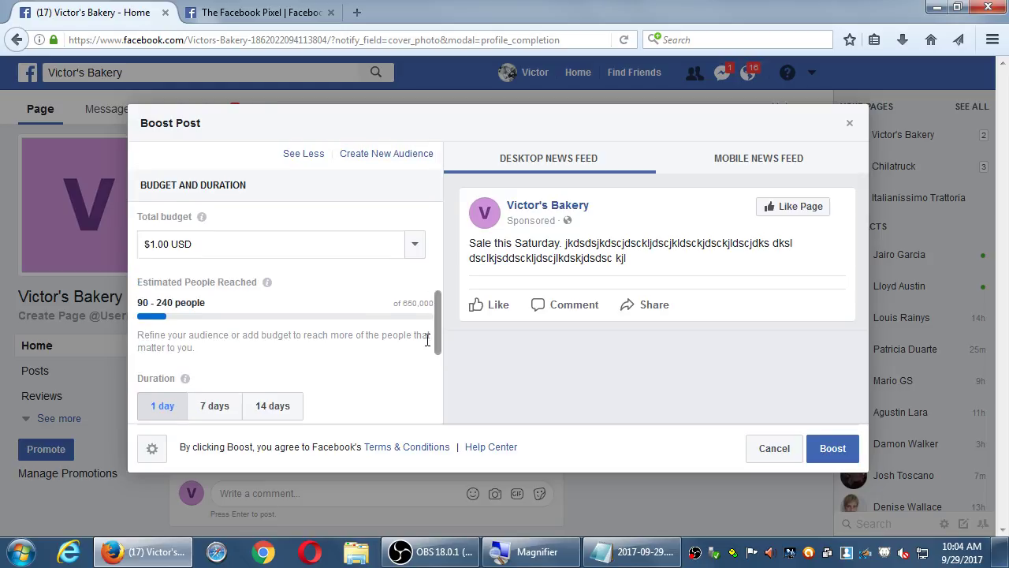
{"action": "left_click", "coordinate": [225, 246]}
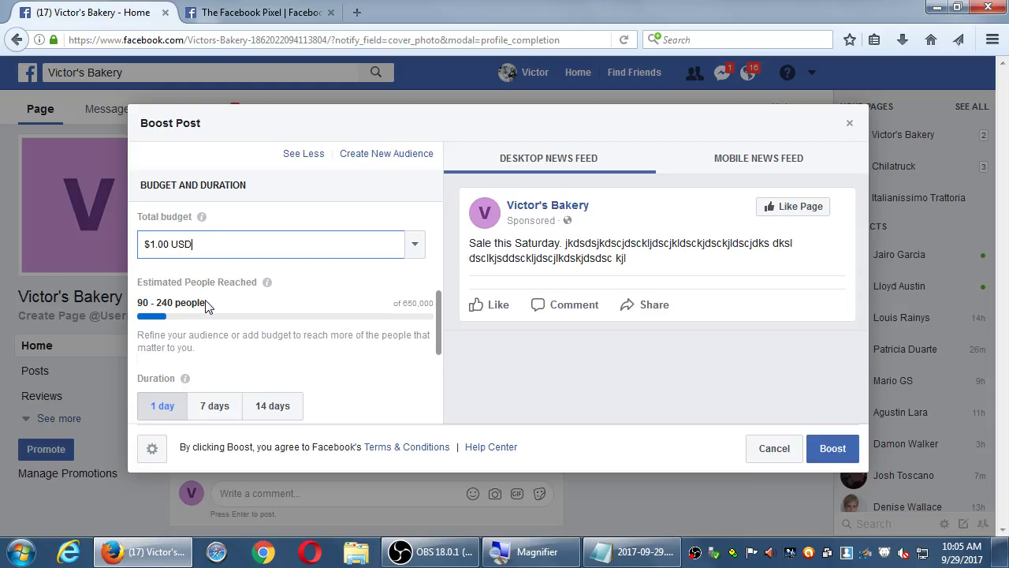
{"action": "scroll", "coordinate": [206, 306], "scroll_direction": "down", "scroll_amount": 2}
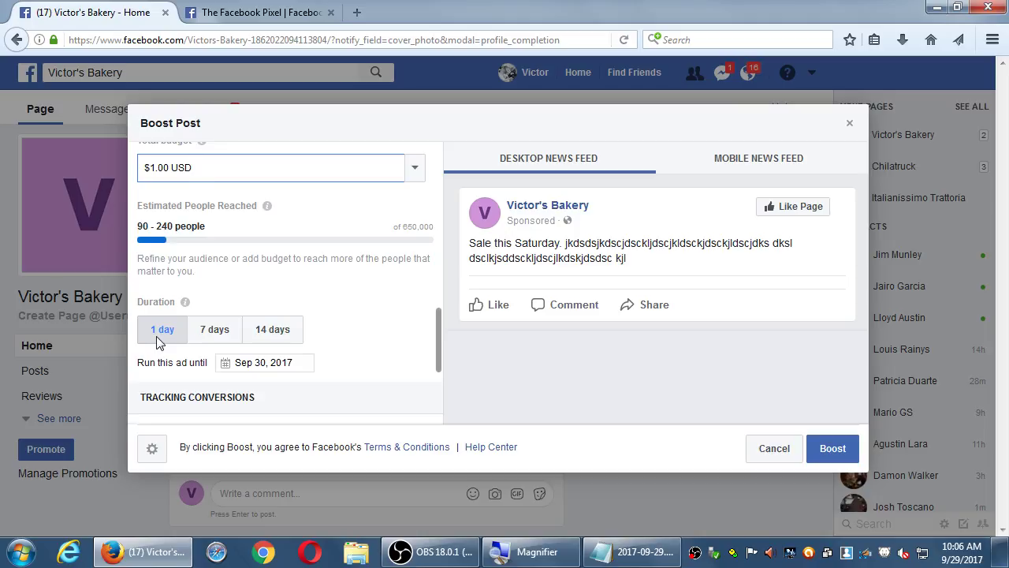
Select the $1.00 USD budget, then open the Create Audience form for the boost
{"action": "triple_click", "coordinate": [194, 172]}
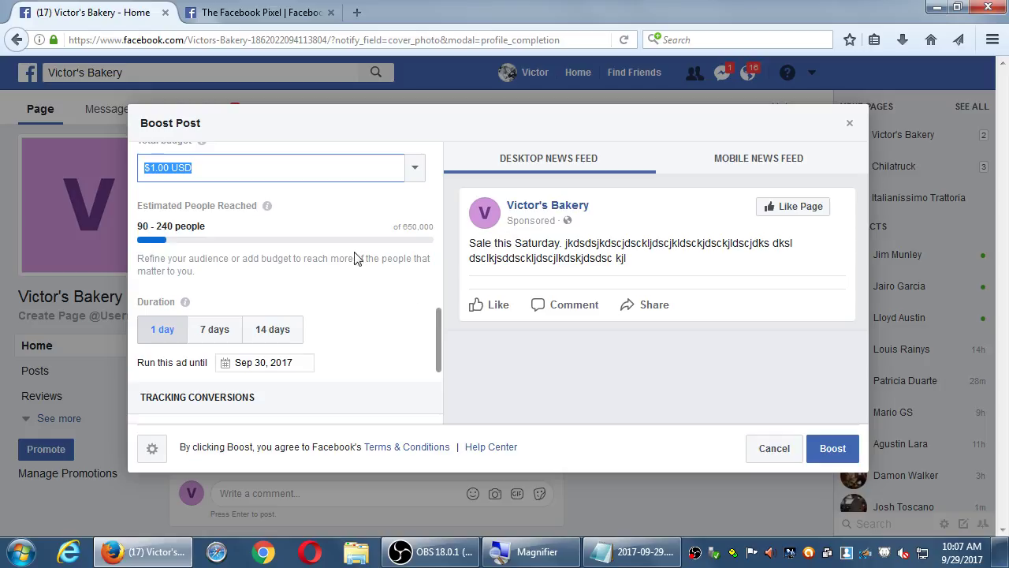
{"action": "mouse_move", "coordinate": [439, 319]}
{"action": "left_mouse_down"}
{"action": "mouse_move", "coordinate": [460, 153]}
{"action": "mouse_move", "coordinate": [435, 183]}
{"action": "left_mouse_up"}
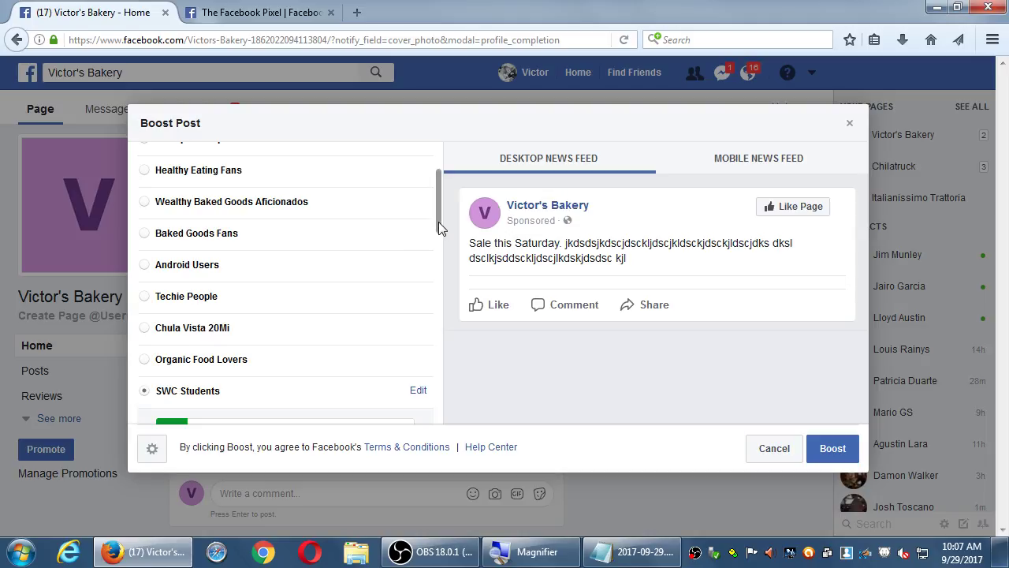
{"action": "left_click_drag", "start_coordinate": [436, 224], "coordinate": [440, 306]}
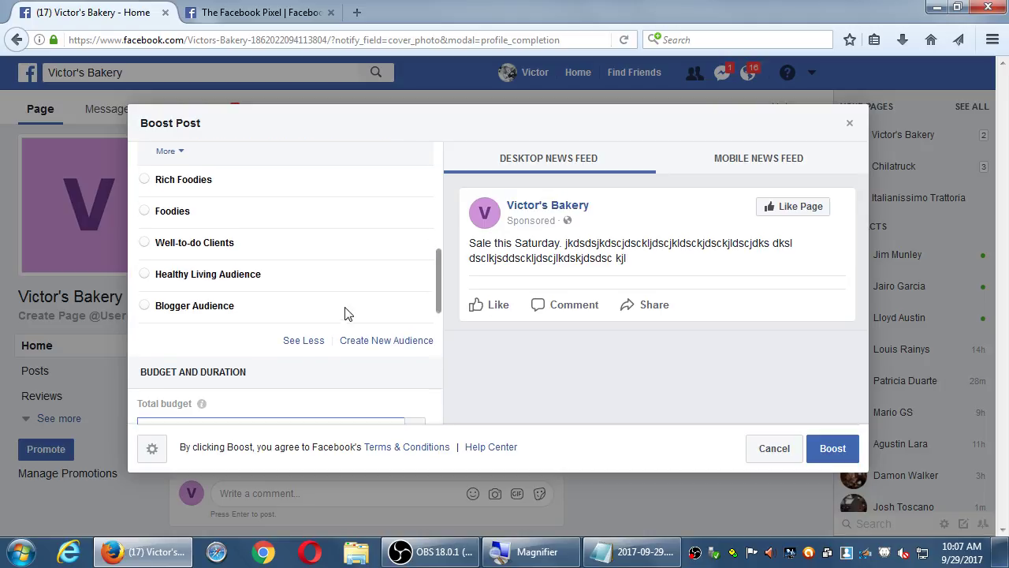
{"action": "left_click", "coordinate": [379, 344]}
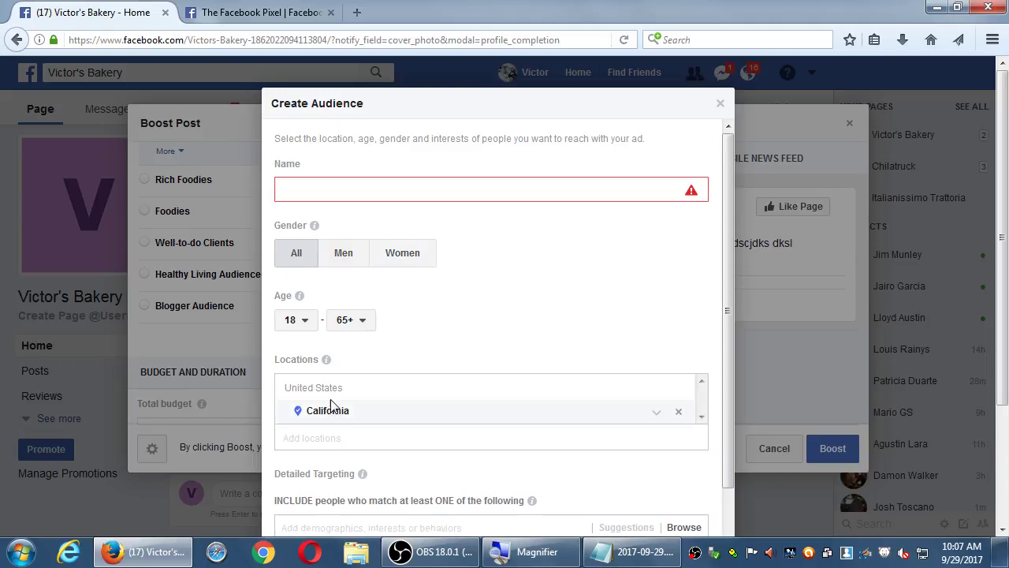
Set the new audience's age range to 23 minimum and 27 maximum
{"action": "left_click", "coordinate": [295, 324]}
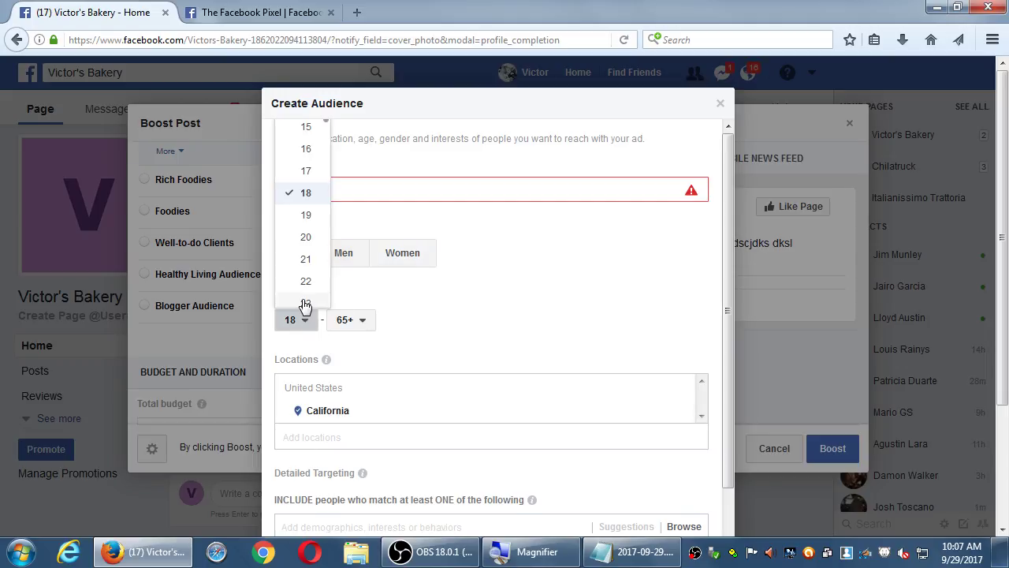
{"action": "left_click", "coordinate": [305, 306]}
{"action": "left_click", "coordinate": [352, 322]}
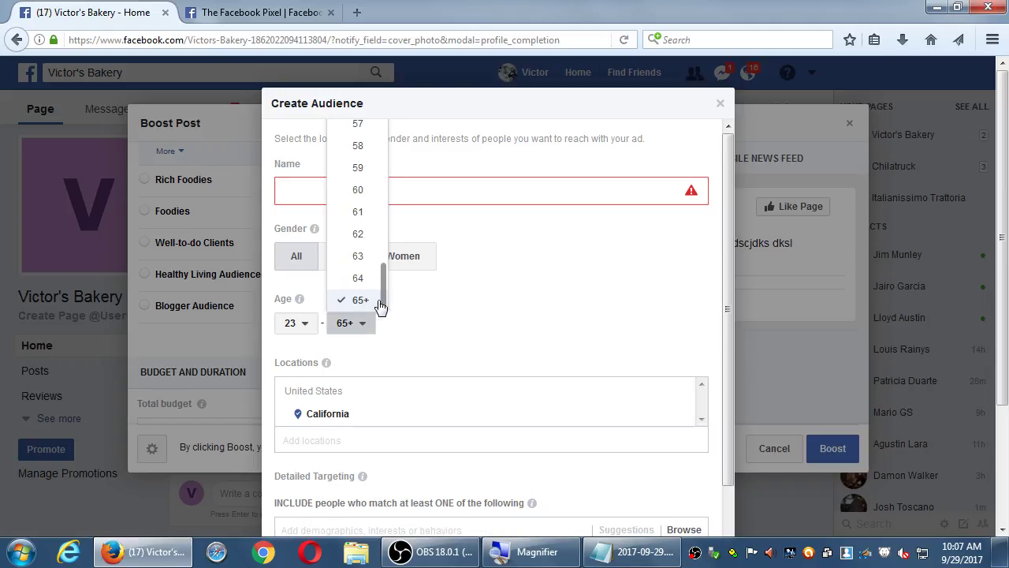
{"action": "left_click_drag", "start_coordinate": [385, 295], "coordinate": [382, 138]}
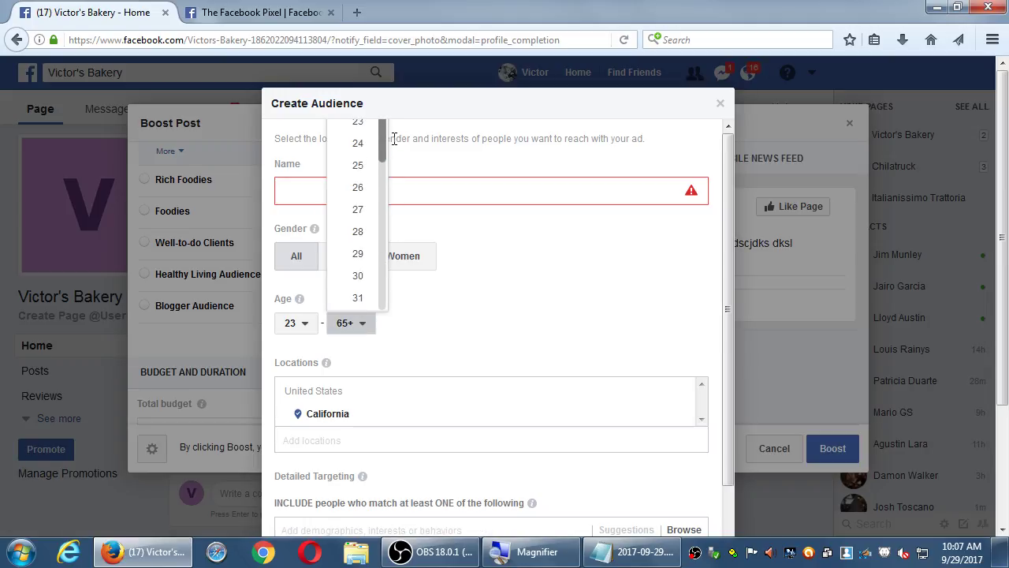
{"action": "left_click", "coordinate": [366, 209]}
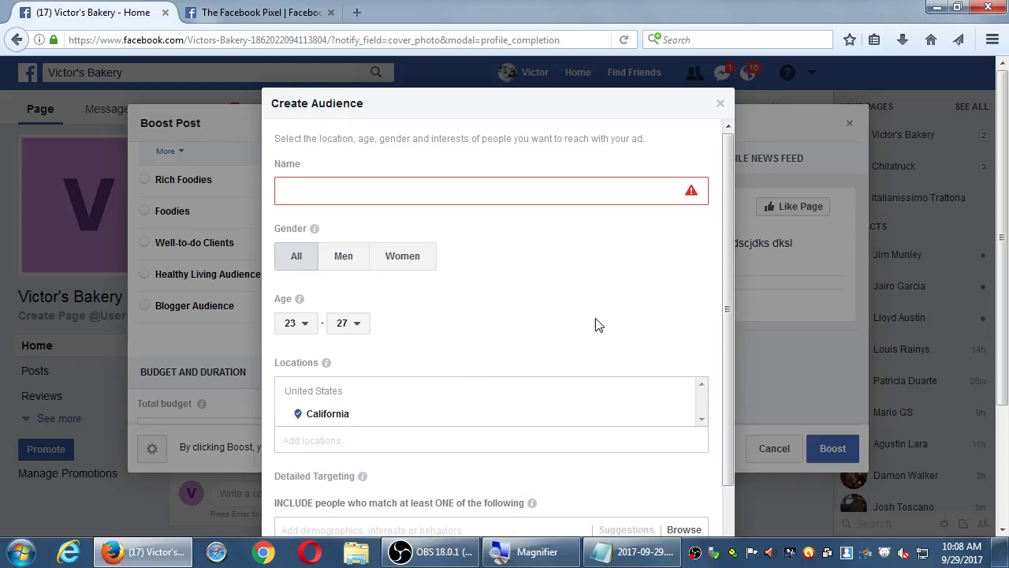
{"action": "scroll", "coordinate": [615, 319], "scroll_direction": "down", "scroll_amount": 2}
{"action": "scroll", "coordinate": [563, 286], "scroll_direction": "up", "scroll_amount": 2}
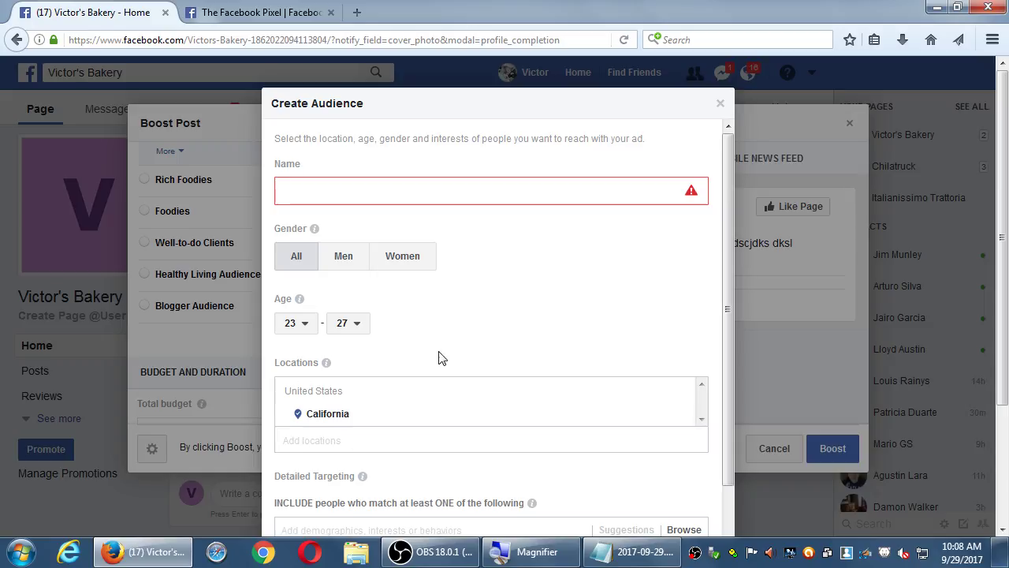
{"action": "scroll", "coordinate": [552, 296], "scroll_direction": "down", "scroll_amount": 1}
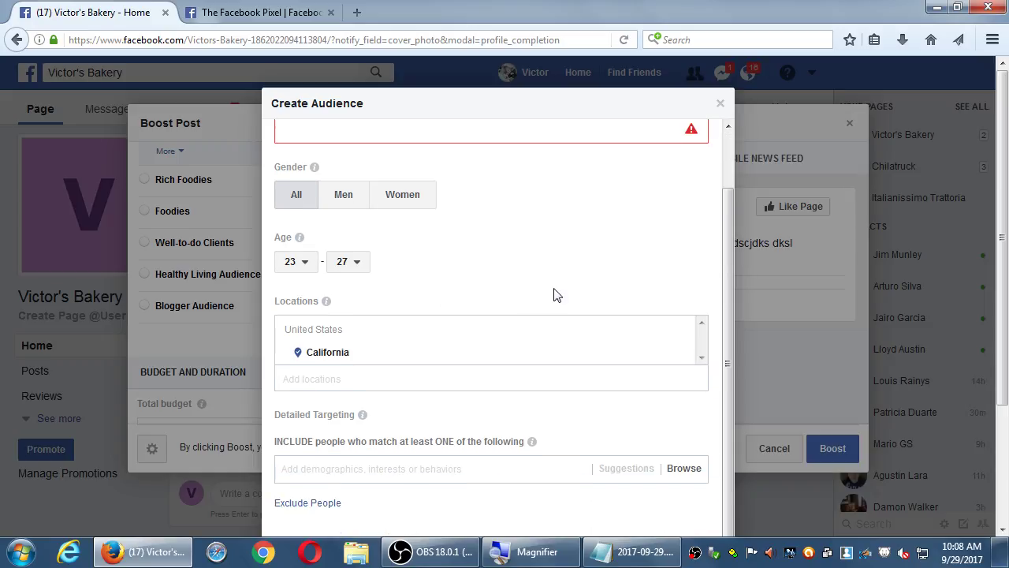
Discard the unsaved audience and set the boost duration to 1 day, ending Sep 30, 2017
{"action": "left_click", "coordinate": [722, 104]}
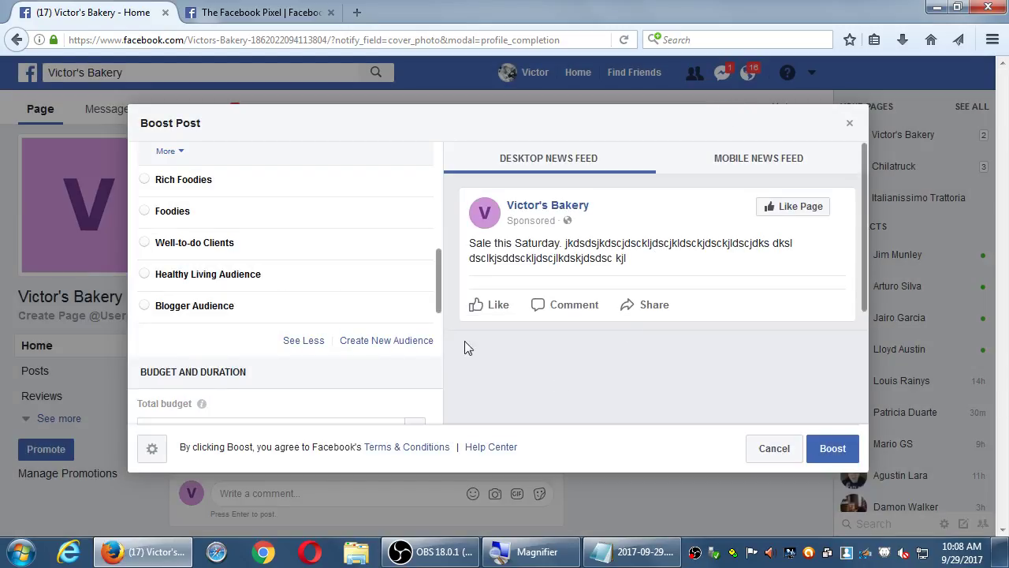
{"action": "scroll", "coordinate": [372, 295], "scroll_direction": "down", "scroll_amount": 5}
{"action": "scroll", "coordinate": [372, 295], "scroll_direction": "down", "scroll_amount": 3}
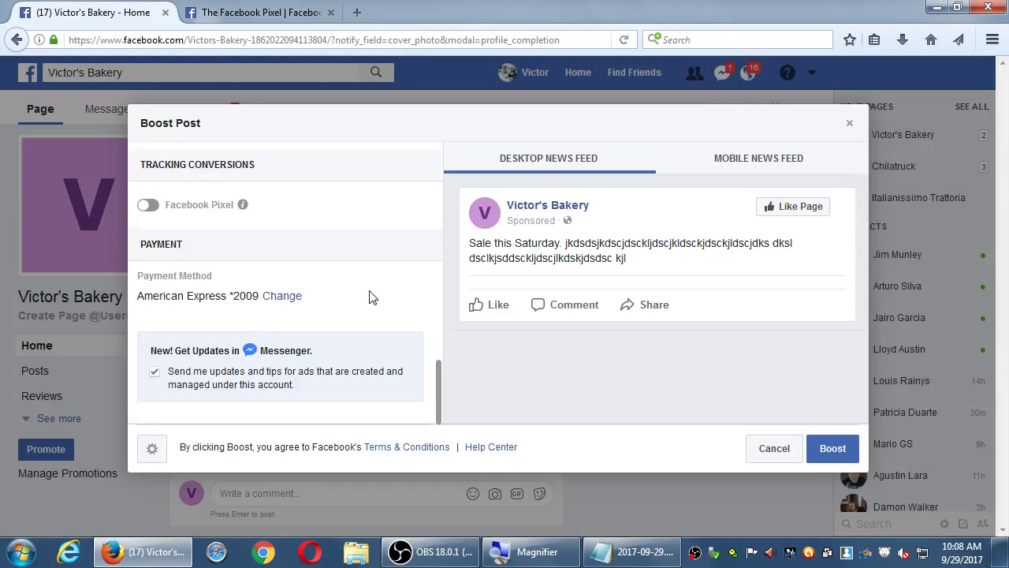
{"action": "double_click", "coordinate": [163, 282]}
{"action": "left_click", "coordinate": [226, 281]}
{"action": "scroll", "coordinate": [226, 282], "scroll_direction": "up", "scroll_amount": 5}
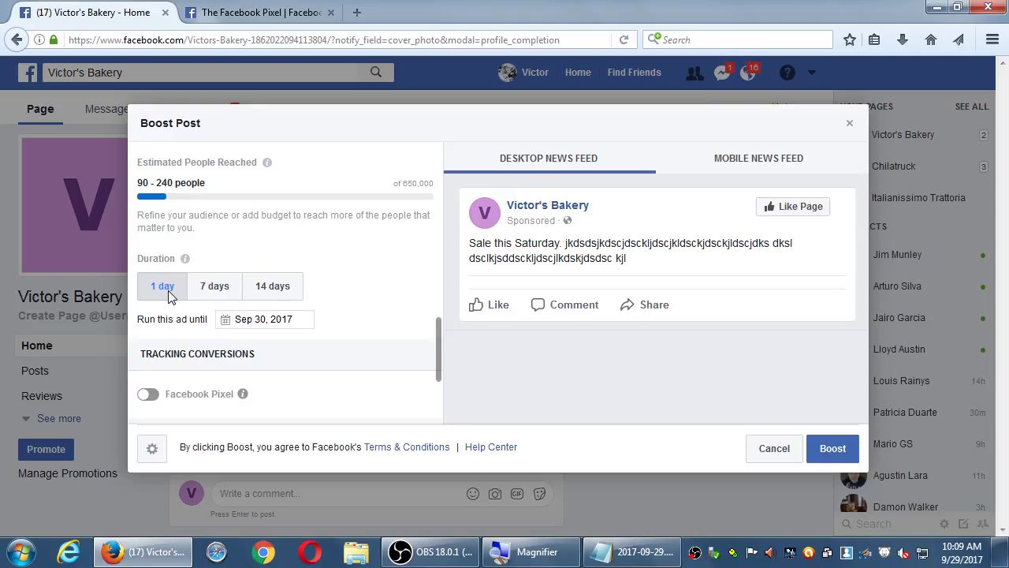
Add the tip 'Set you Audience, Length, and use a credit card:' to the boosting notes
{"action": "left_click", "coordinate": [635, 552]}
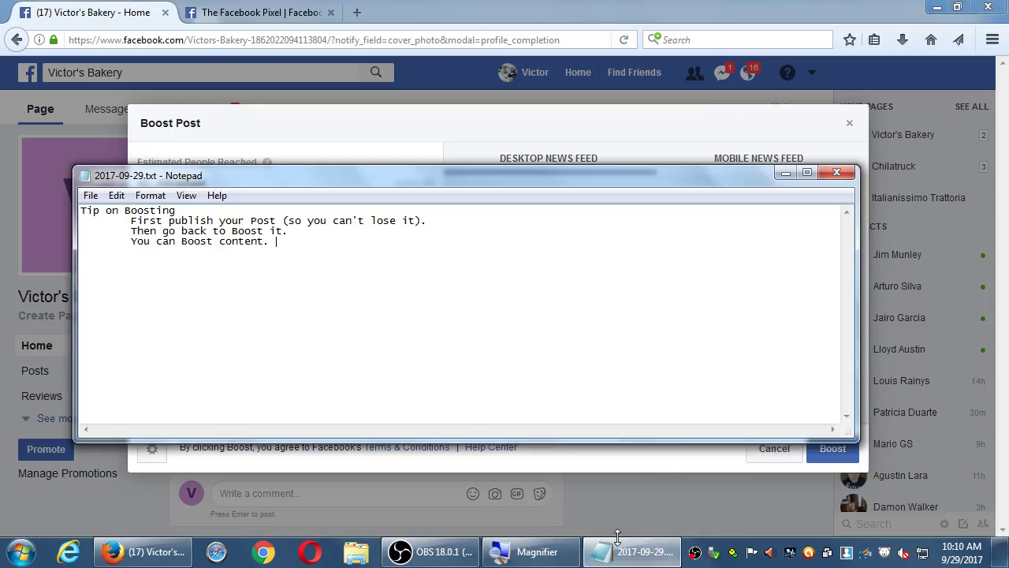
{"action": "key", "text": "super+plus"}
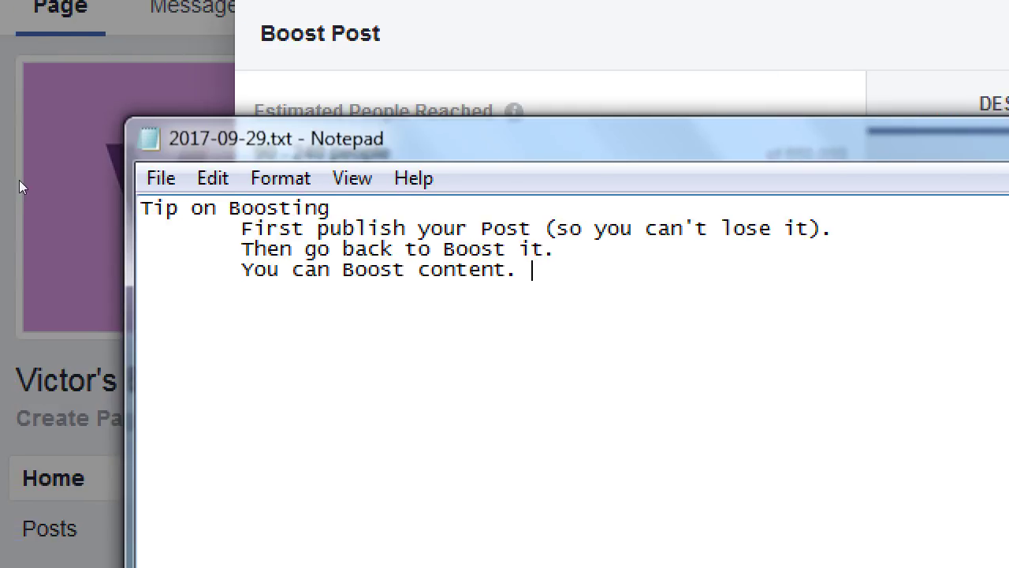
{"action": "key", "text": "Return"}
{"action": "type", "text": "Set you Aud"}
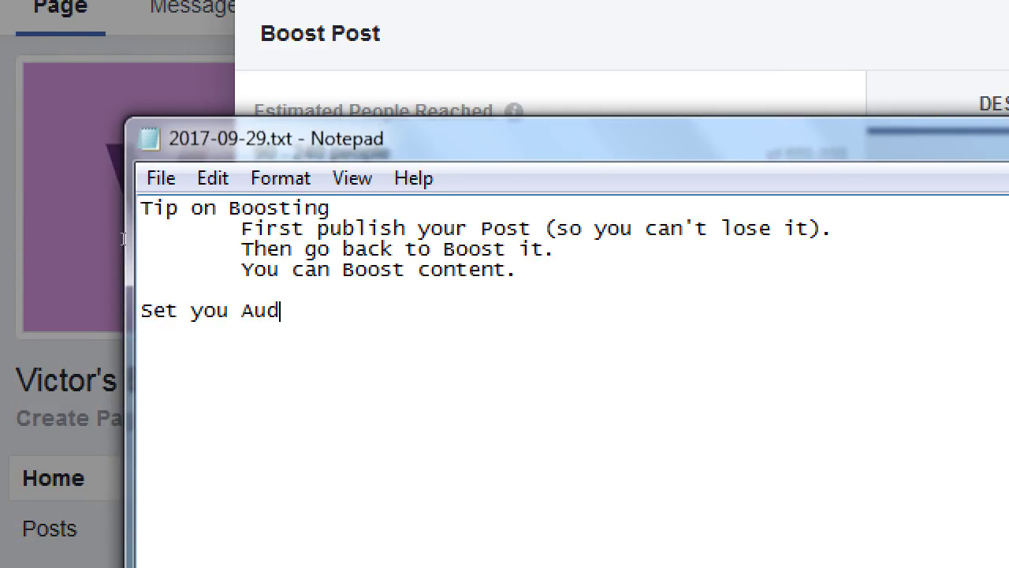
{"action": "type", "text": "ience"}
{"action": "key", "text": "Return"}
{"action": "type", "text": ", Length, and "}
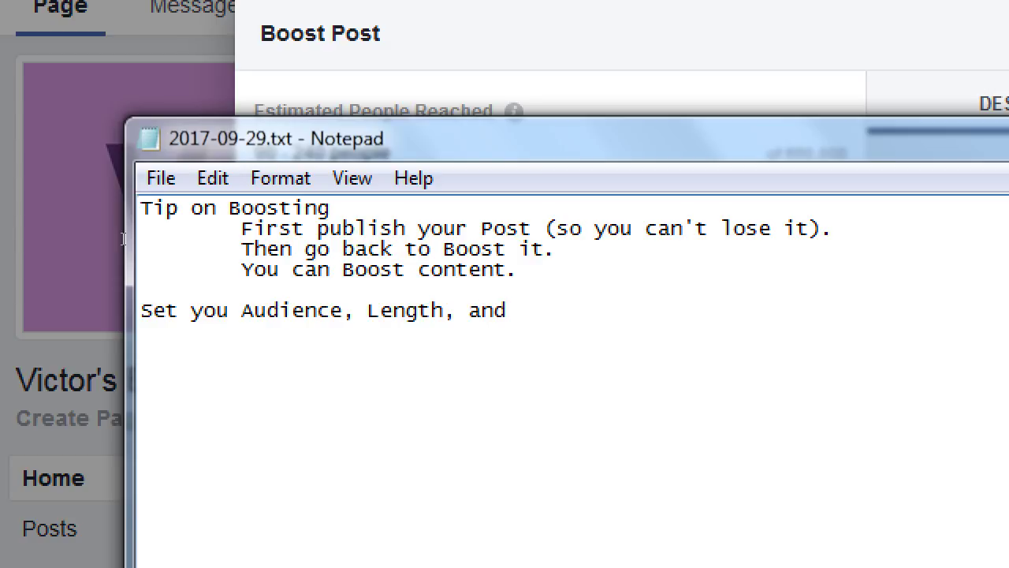
{"action": "type", "text": "use a credit cart"}
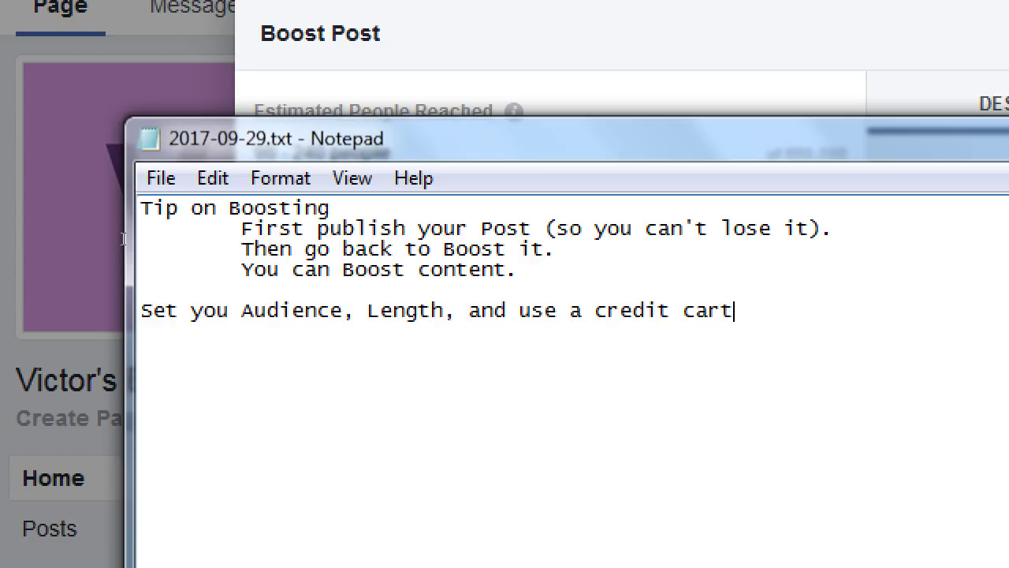
{"action": "key", "text": "BackSpace"}
{"action": "type", "text": "d:"}
Add the indented note 'It's easier to dispute charges with a CC, rather than a debit card'
{"action": "key", "text": "Return"}
{"action": "key", "text": "Tab"}
{"action": "type", "text": "It's easi"}
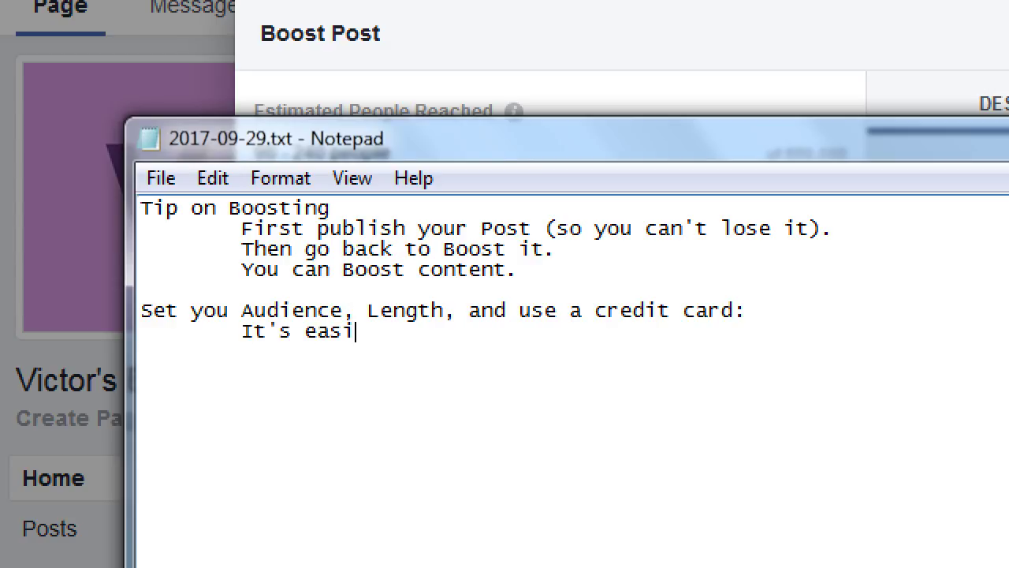
{"action": "type", "text": "er to dispu"}
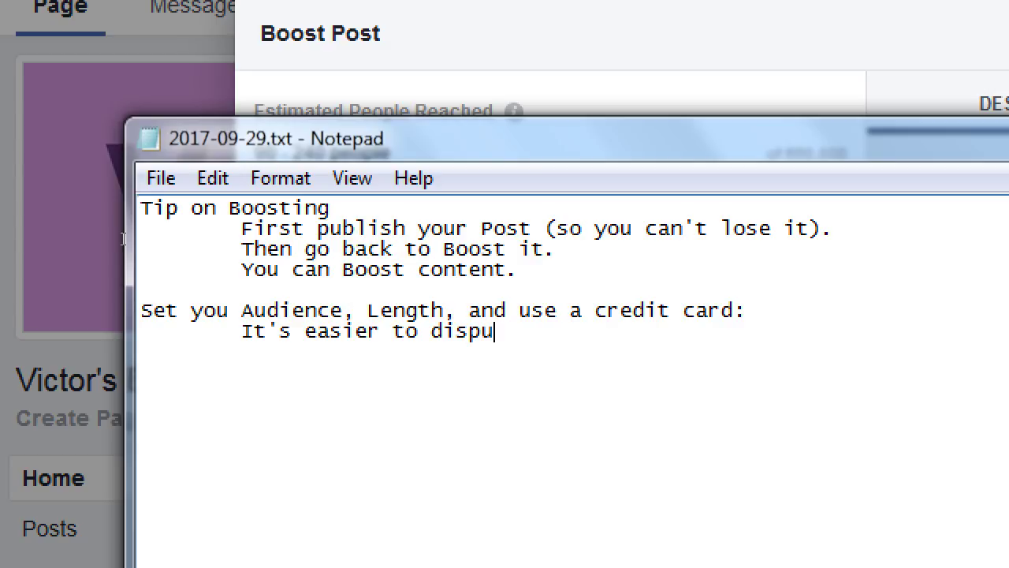
{"action": "type", "text": "te charges"}
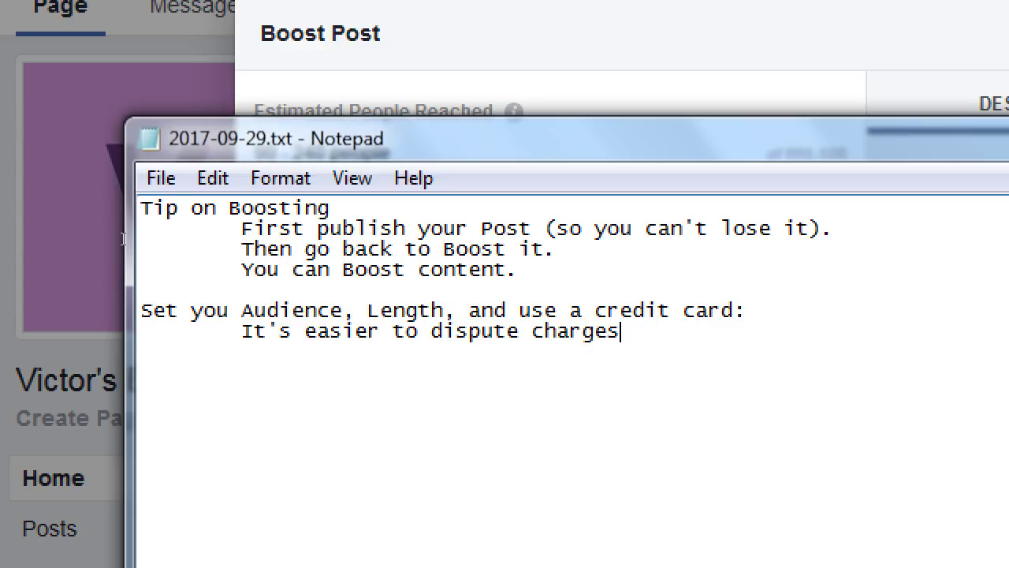
{"action": "type", "text": "with a CC, rather t"}
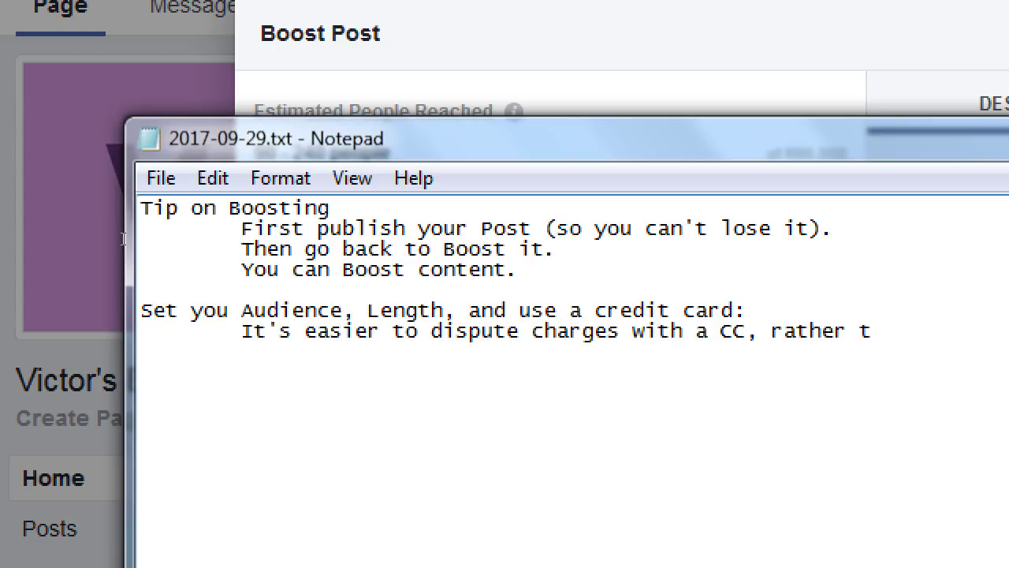
{"action": "type", "text": "han a debit"}
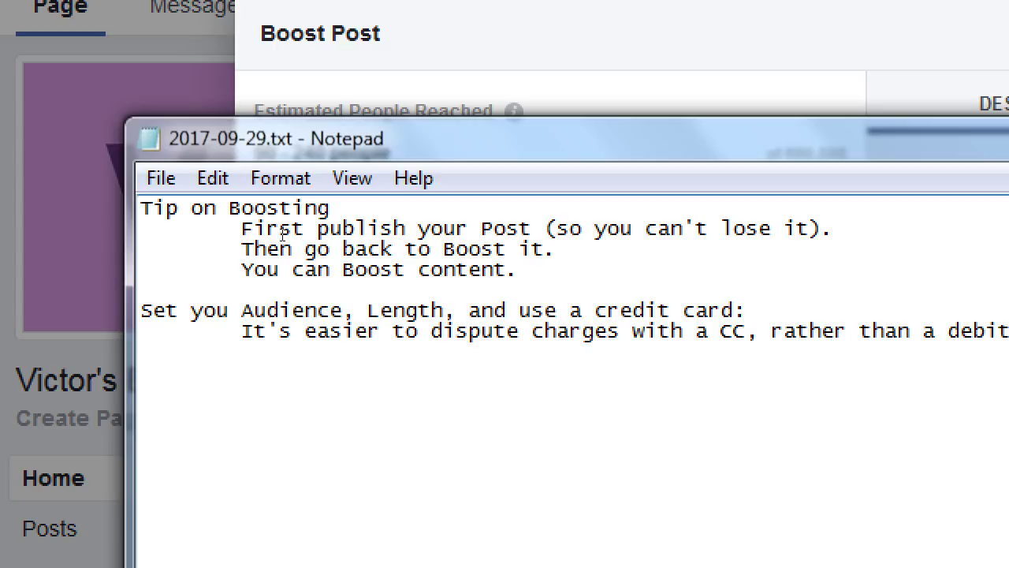
{"action": "type", "text": " card"}
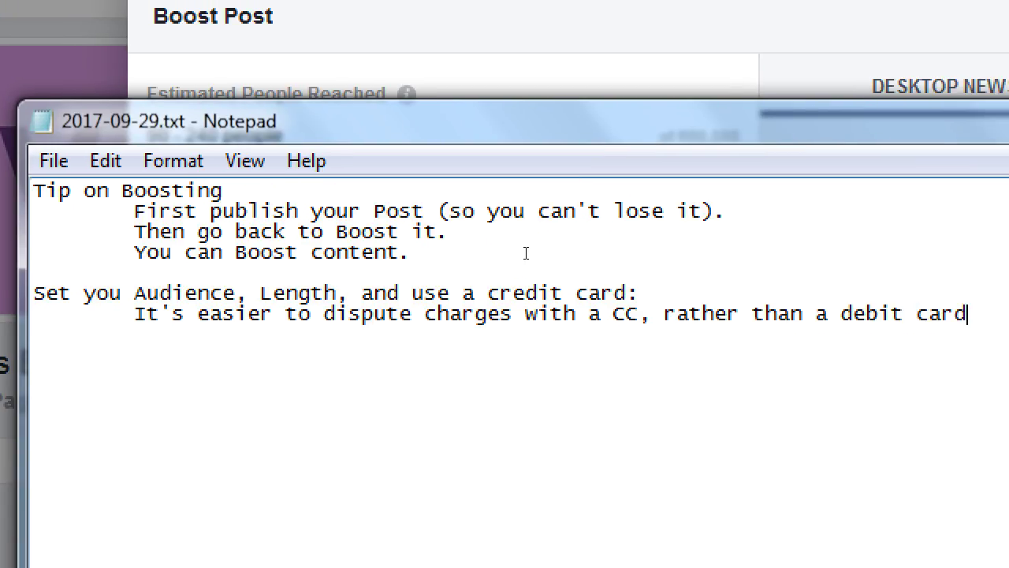
Add 'Try to reach a wider audience first, then specify' with a sub-point against narrowing Gender, Age, Location
{"action": "key", "text": "Return"}
{"action": "key", "text": "Return"}
{"action": "type", "text": "Try to reach a"}
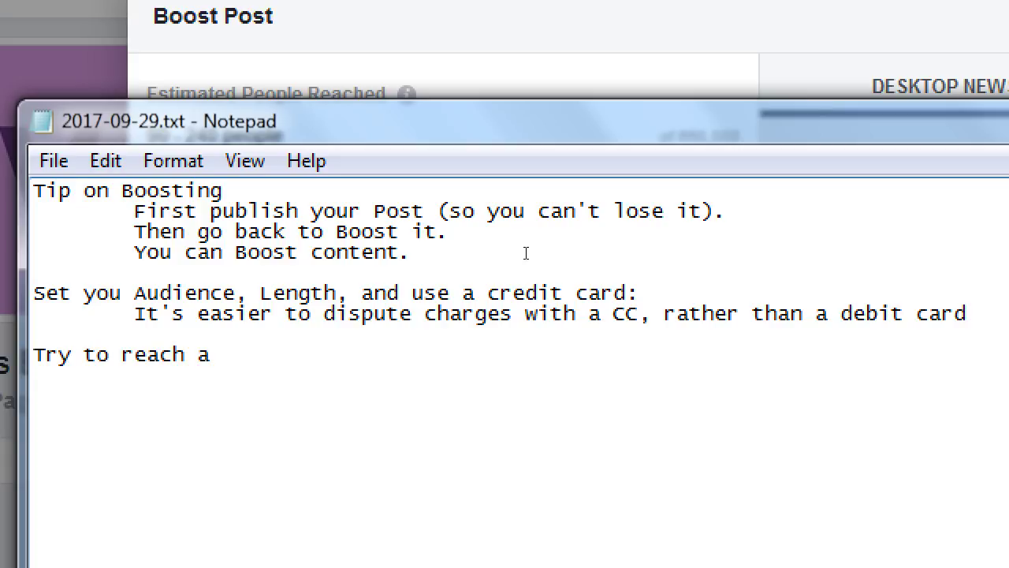
{"action": "type", "text": " wider audi"}
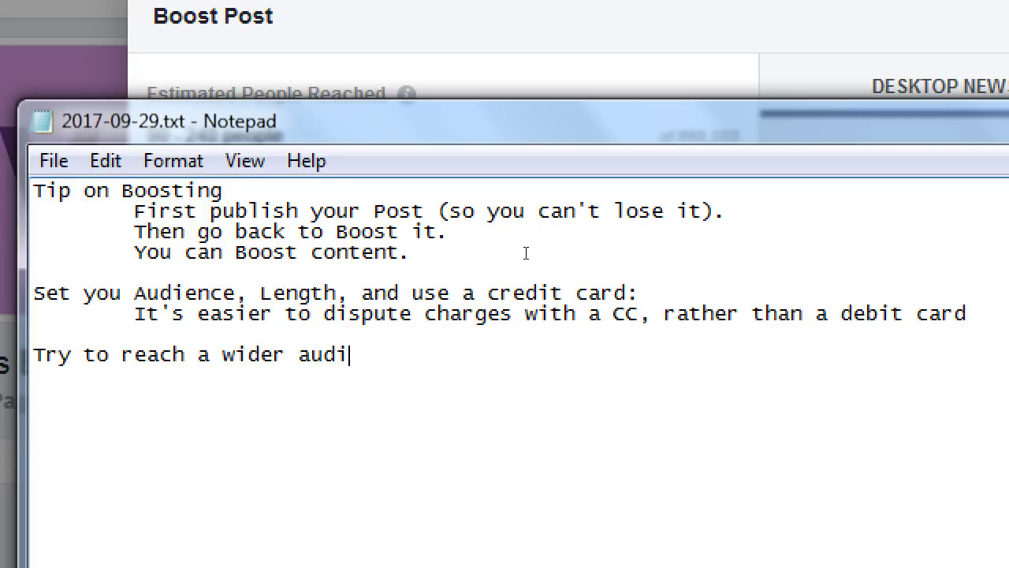
{"action": "type", "text": "ence first , t"}
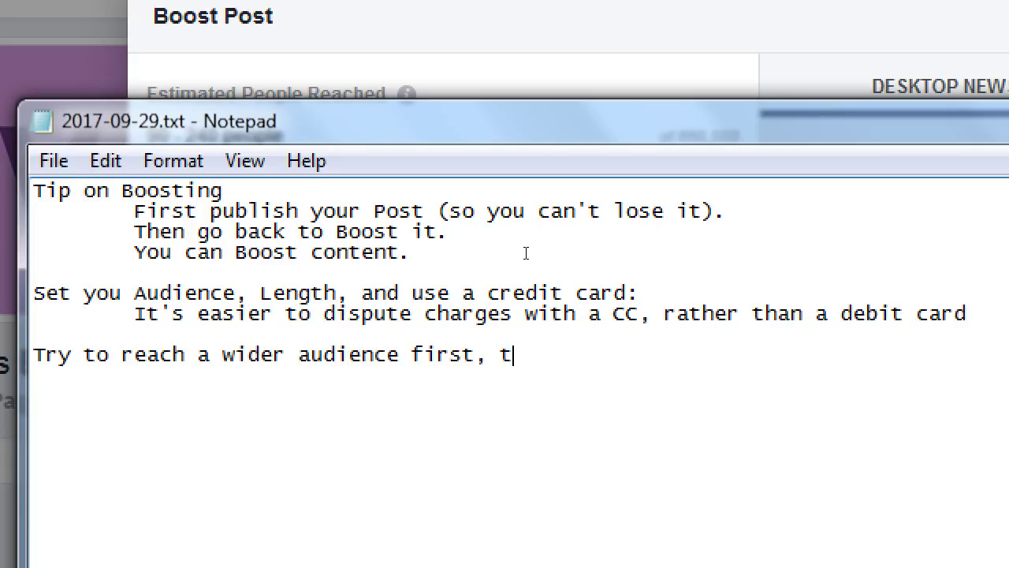
{"action": "type", "text": "hen specifiy."}
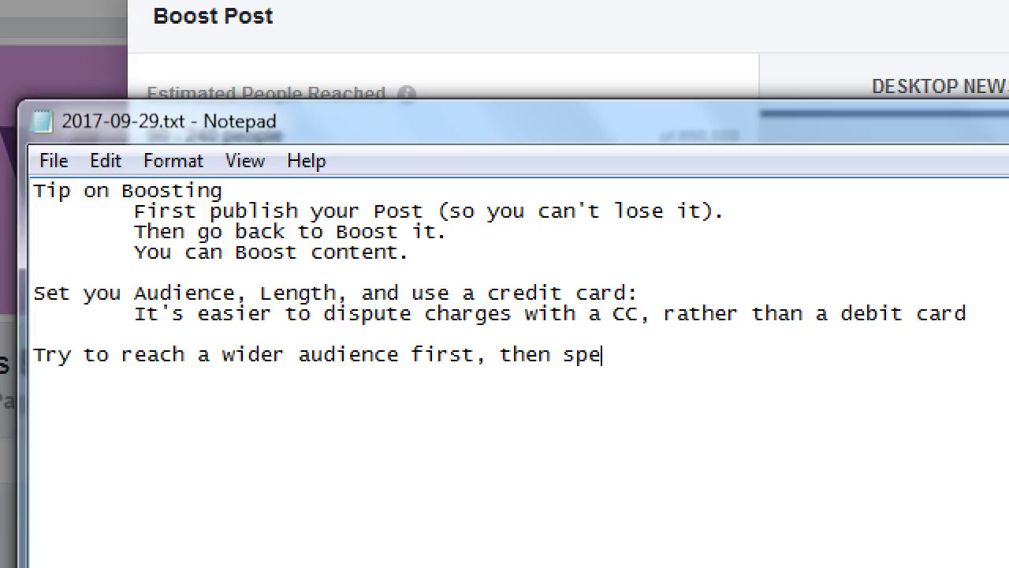
{"action": "key", "text": "Return"}
{"action": "key", "text": "Return"}
{"action": "key", "text": "Tab"}
{"action": "type", "text": "Don't narrow"}
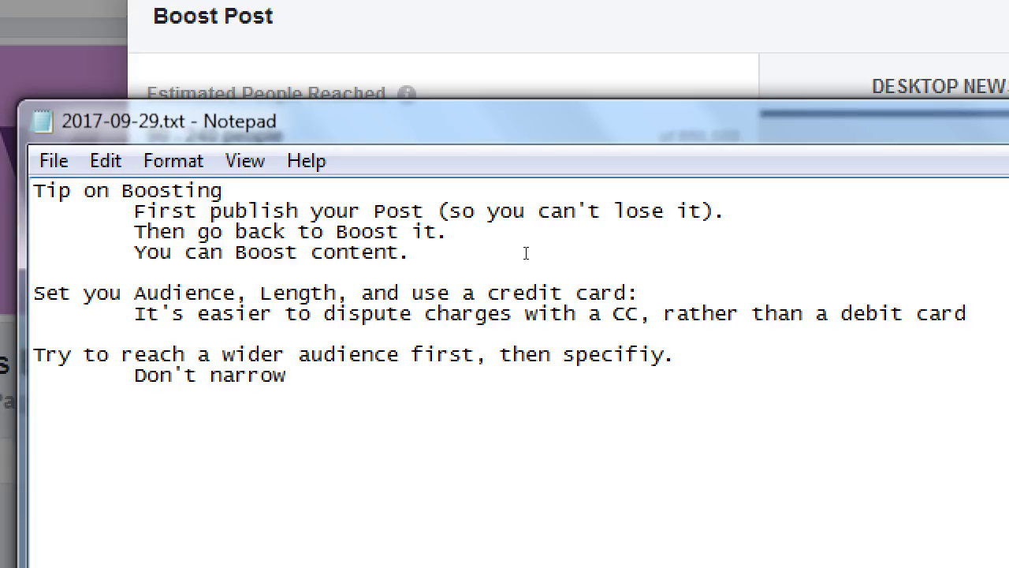
{"action": "type", "text": " too much th e"}
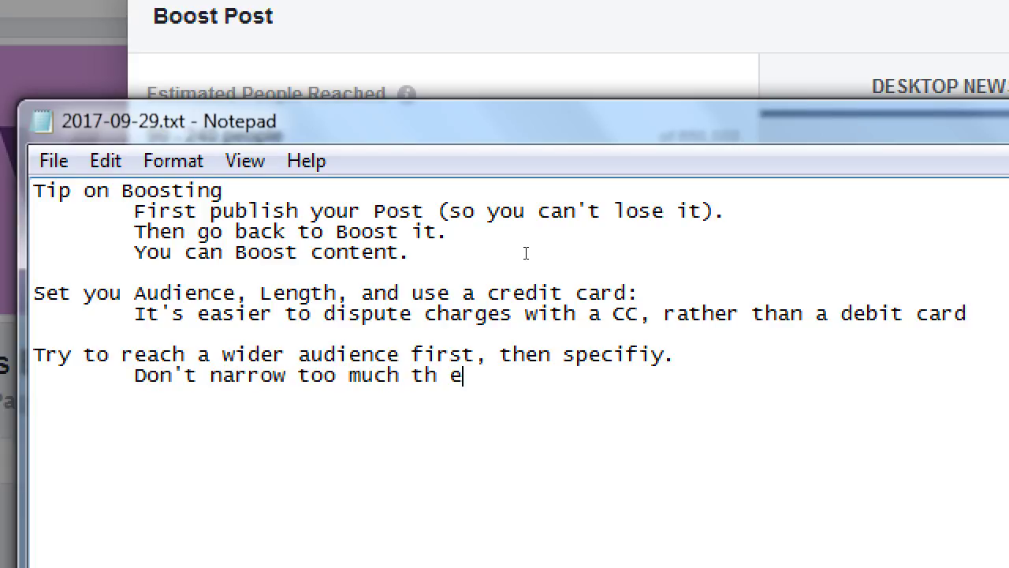
{"action": "type", "text": "Ge"}
{"action": "key", "text": "BackSpace"}
{"action": "key", "text": "BackSpace"}
{"action": "key", "text": "BackSpace"}
{"action": "key", "text": "BackSpace"}
{"action": "type", "text": "e Gender, Age"}
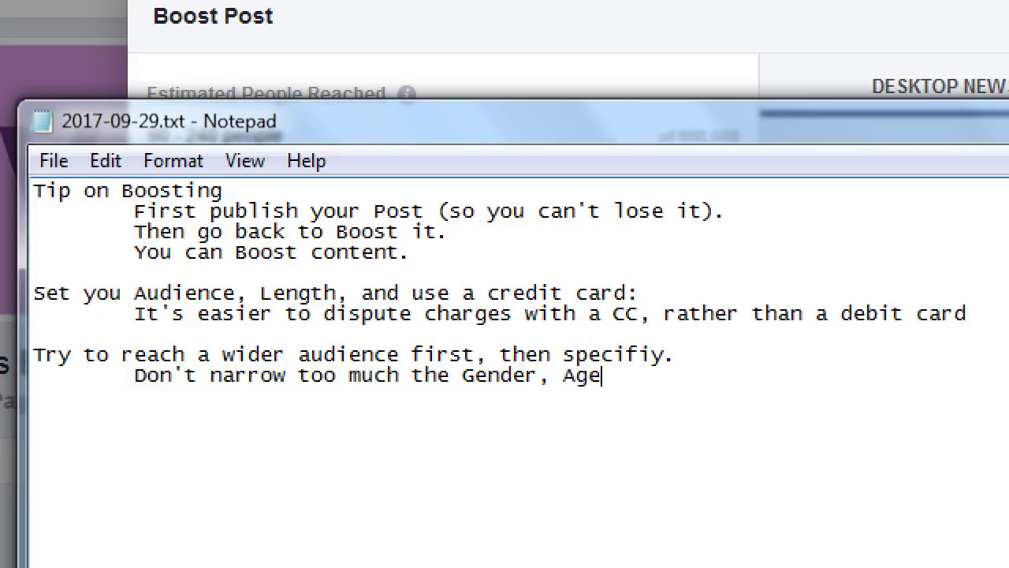
{"action": "type", "text": ", Location"}
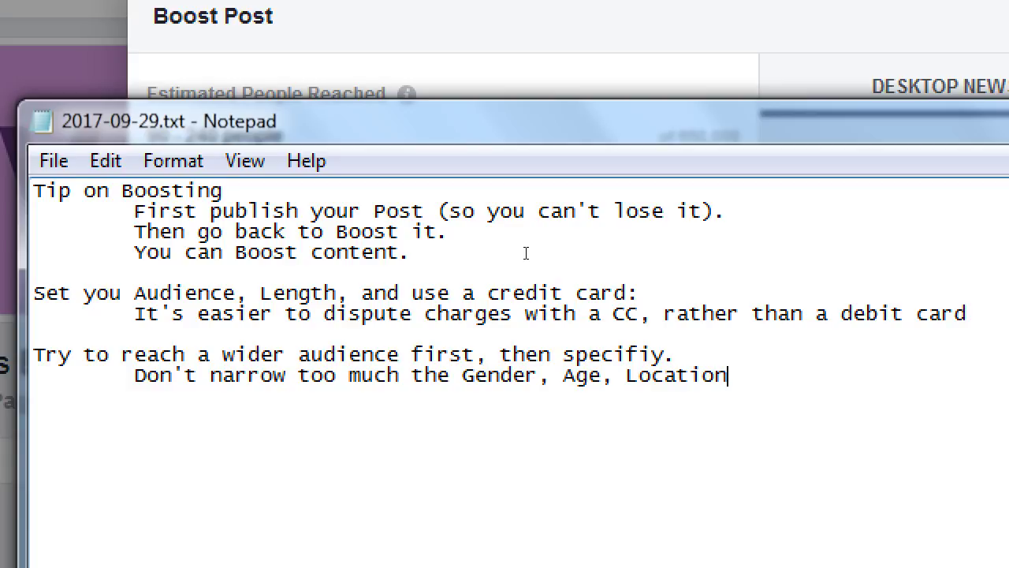
{"action": "key", "text": "Return"}
{"action": "key", "text": "Tab"}
Type 'Then after campaigns run, you have Insights (Data/Stats/Analytics)' and indented 'to guide you for future Boosts.'
{"action": "type", "text": "Then after campai"}
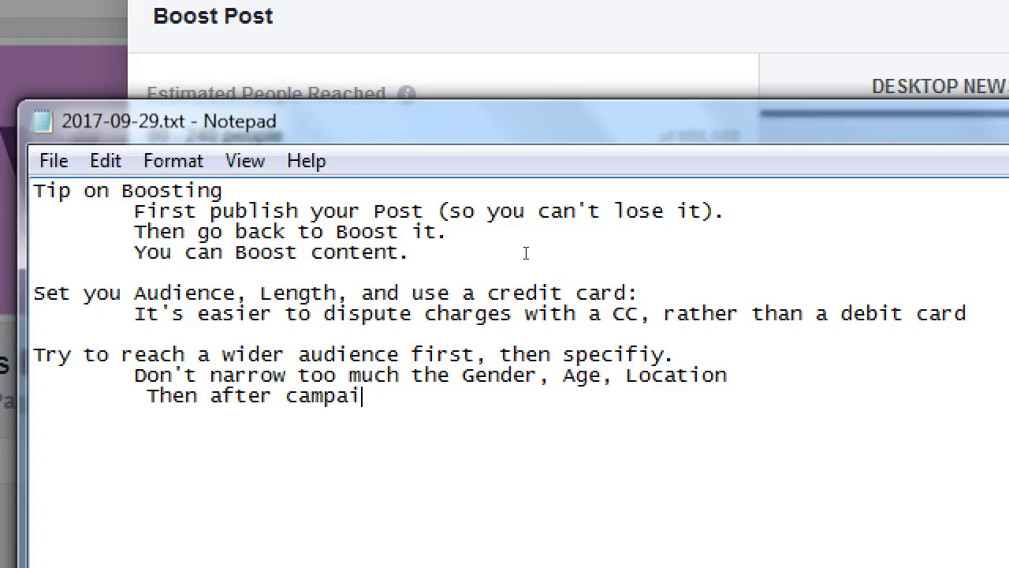
{"action": "type", "text": "gns run, y"}
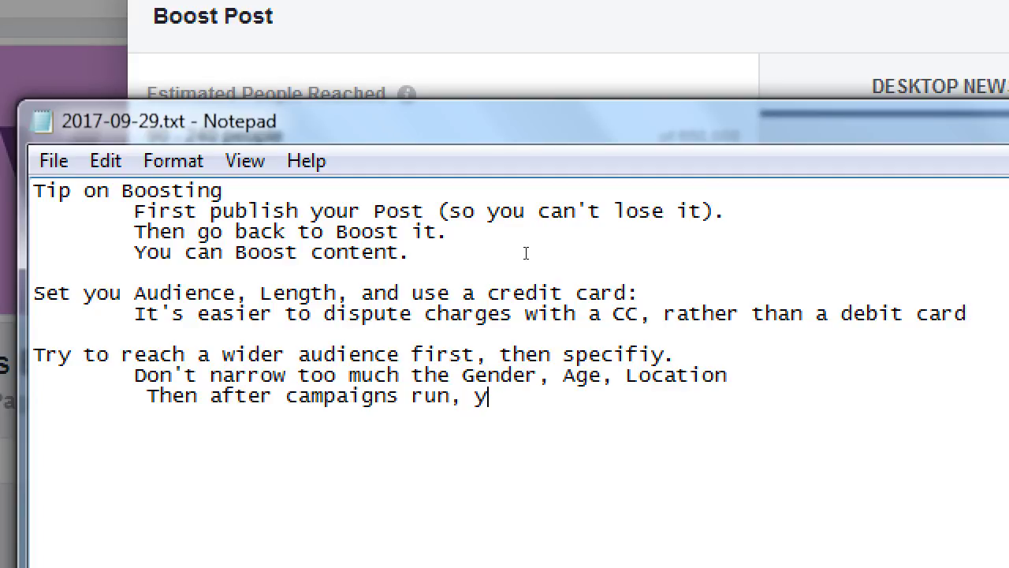
{"action": "type", "text": "ou have Data"}
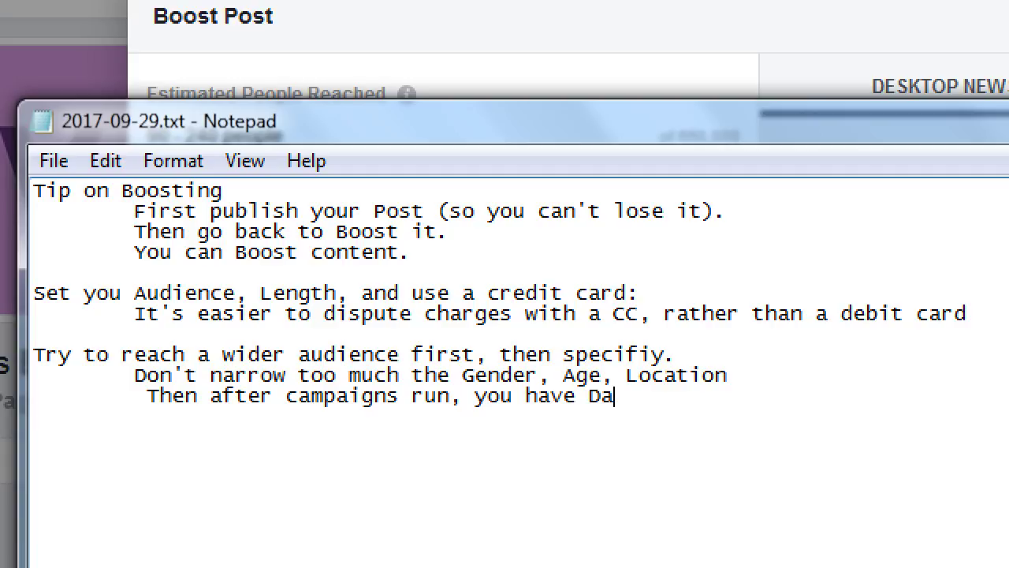
{"action": "key", "text": "BackSpace"}
{"action": "key", "text": "BackSpace"}
{"action": "key", "text": "BackSpace"}
{"action": "key", "text": "BackSpace"}
{"action": "key", "text": "BackSpace"}
{"action": "type", "text": "Insights ("}
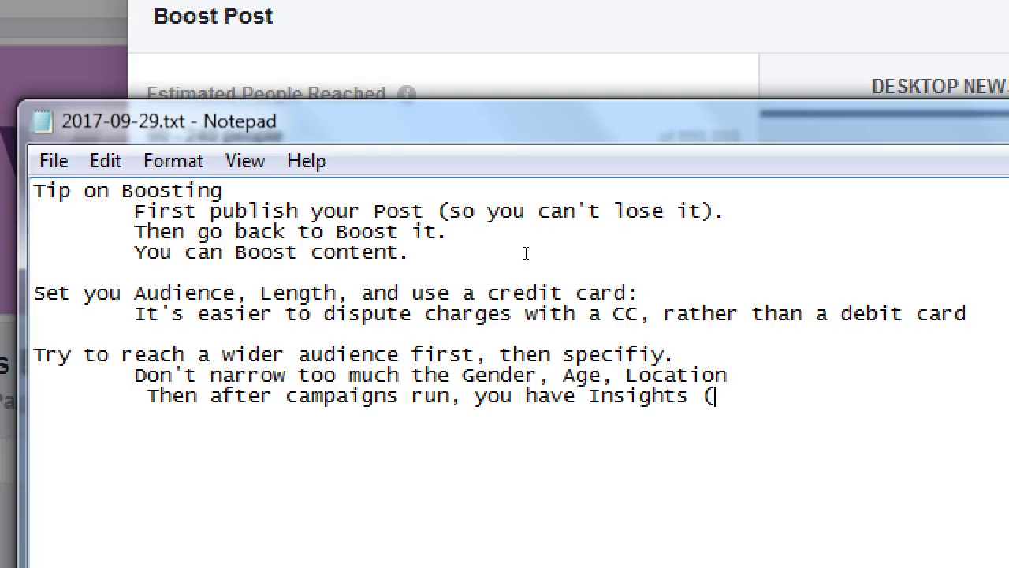
{"action": "type", "text": "Data/Stat"}
{"action": "key", "text": "BackSpace"}
{"action": "key", "text": "BackSpace"}
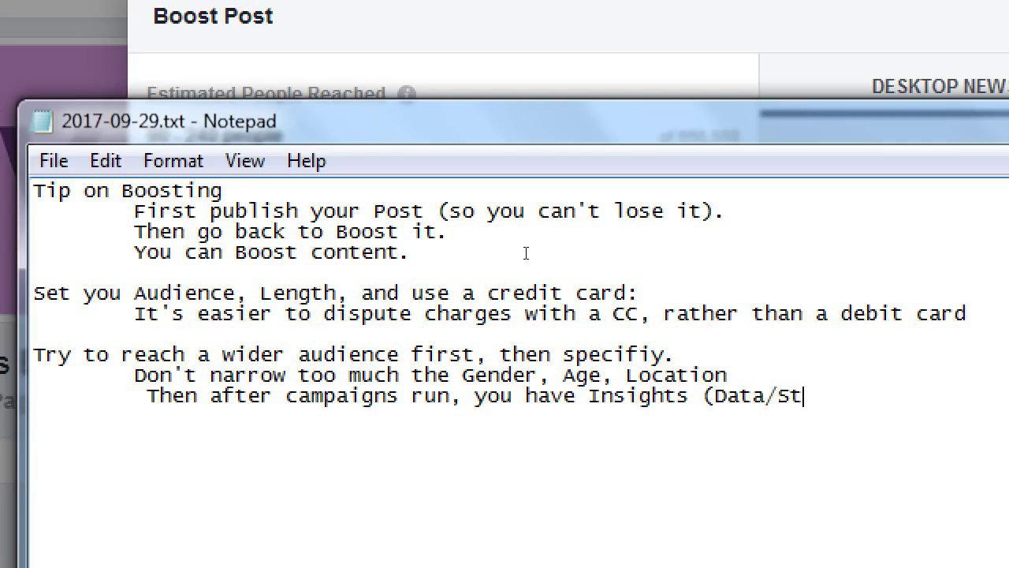
{"action": "type", "text": "tats/Analytics)"}
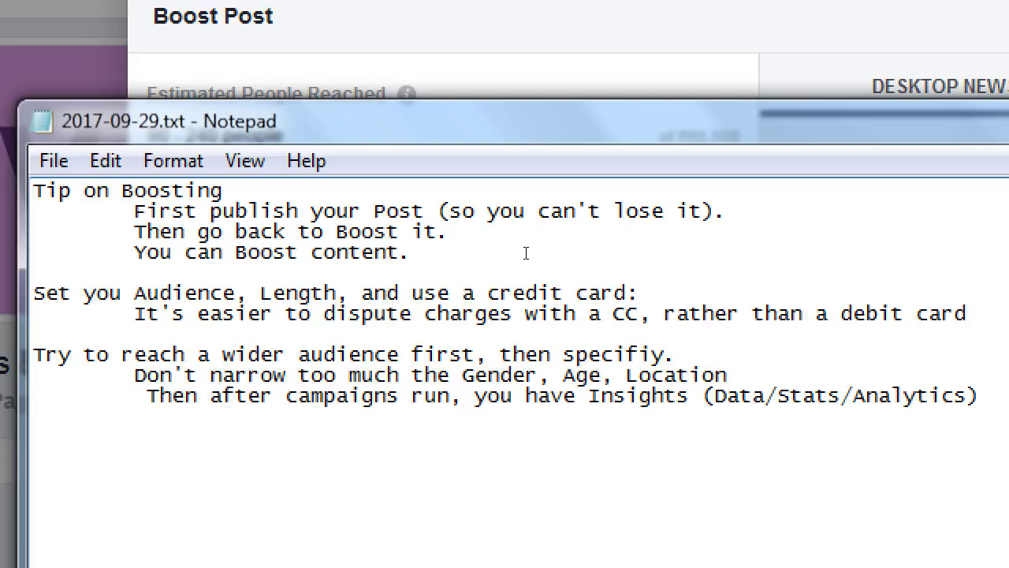
{"action": "key", "text": "Return"}
{"action": "key", "text": "Tab"}
{"action": "key", "text": "Tab"}
{"action": "type", "text": "to guide y"}
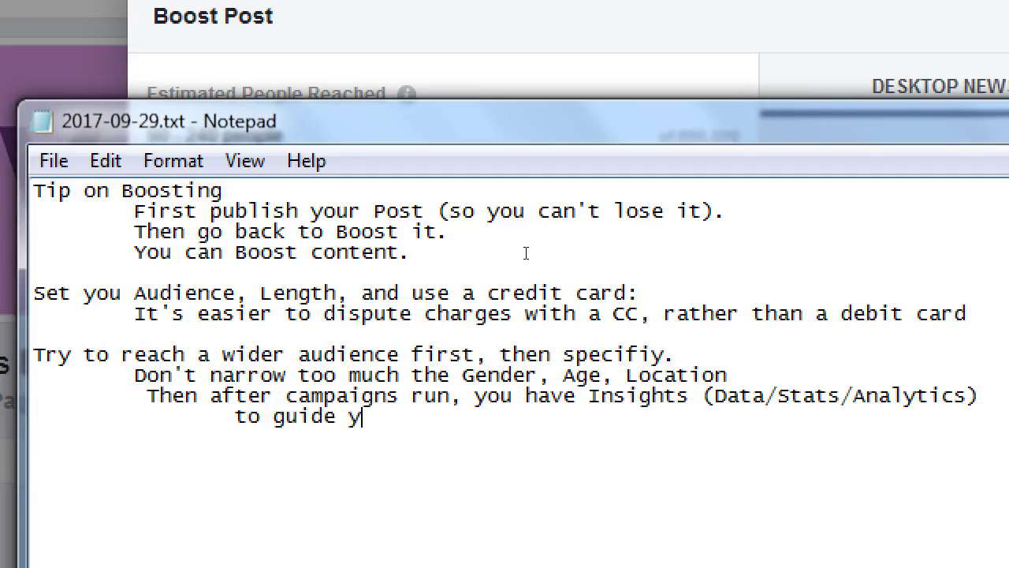
{"action": "type", "text": "ou for future Bo"}
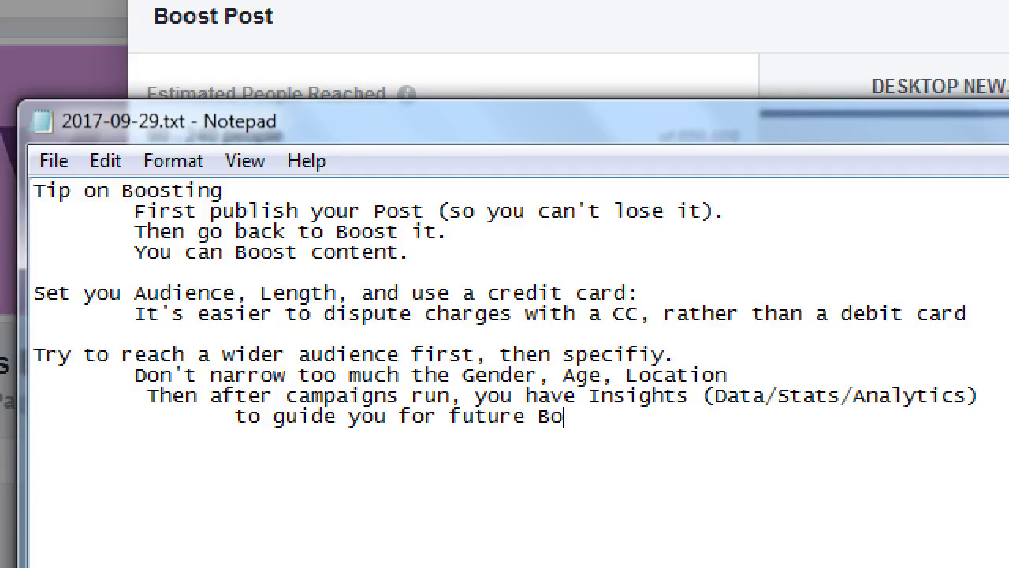
{"action": "type", "text": "osts."}
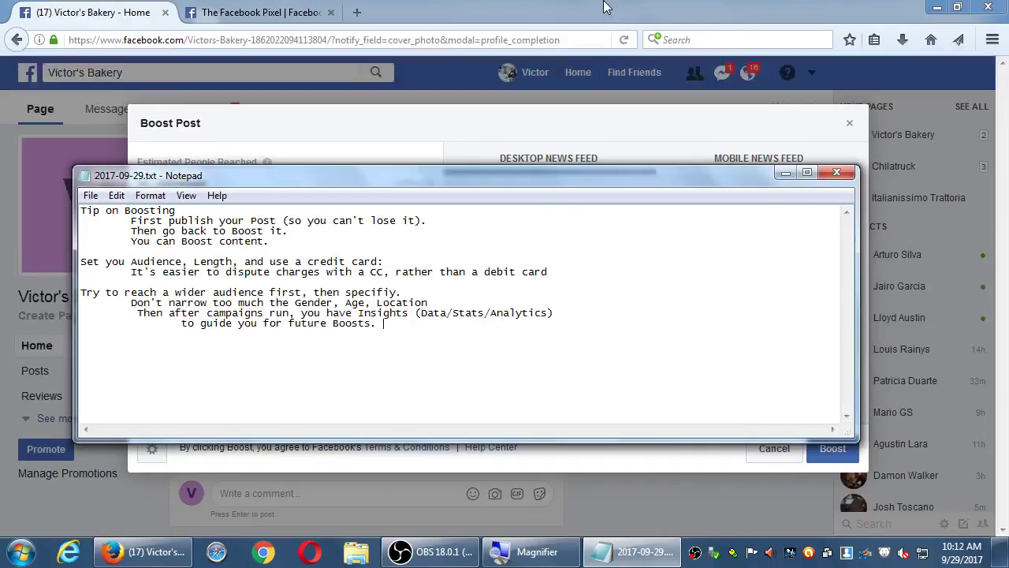
Close the Boost Post dialog and confirm Cancel Promotion for the Victor's Bakery boost
{"action": "left_click", "coordinate": [886, 141]}
{"action": "left_click", "coordinate": [849, 123]}
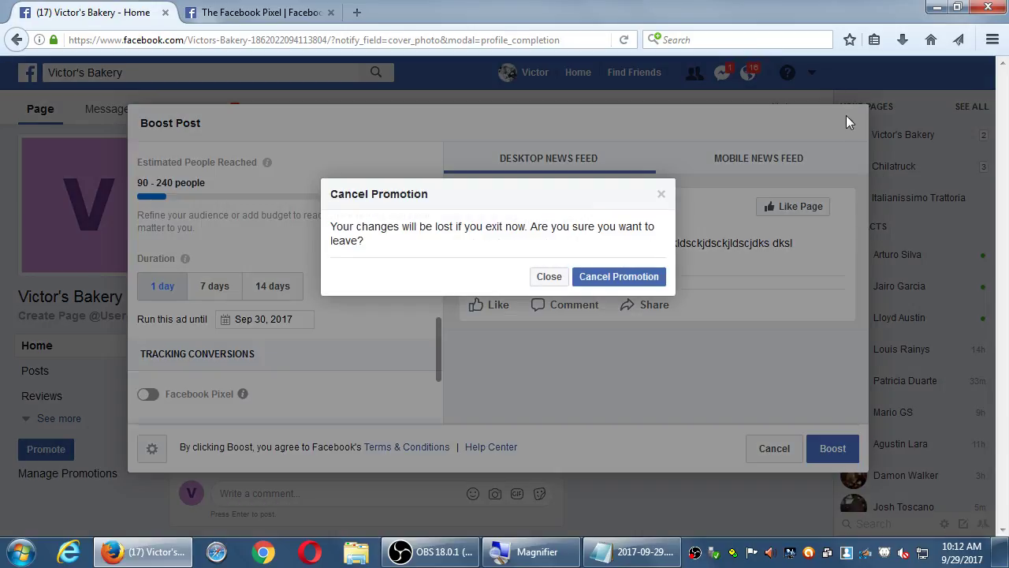
{"action": "left_click", "coordinate": [550, 277]}
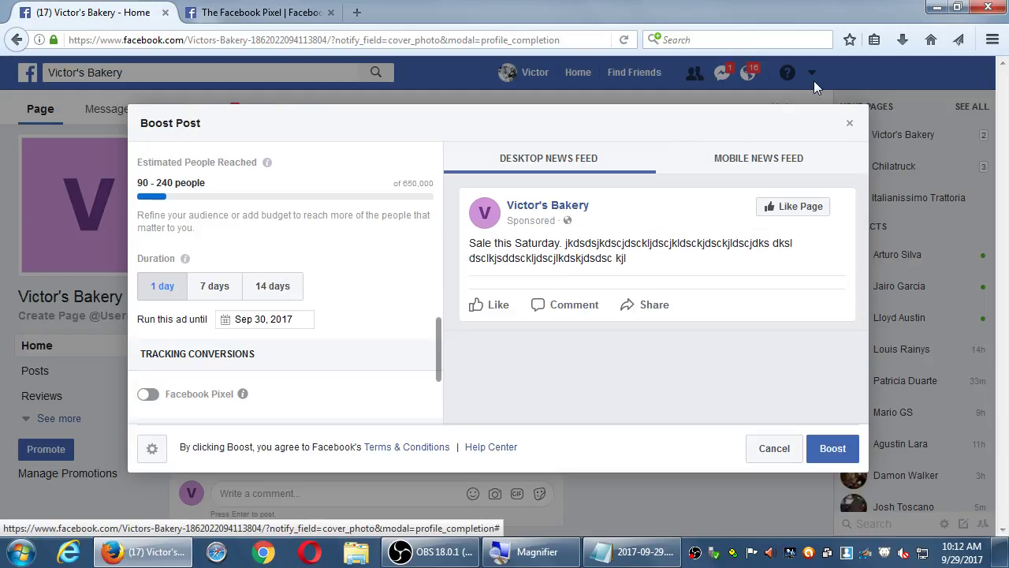
{"action": "left_click", "coordinate": [849, 123]}
{"action": "left_click", "coordinate": [596, 283]}
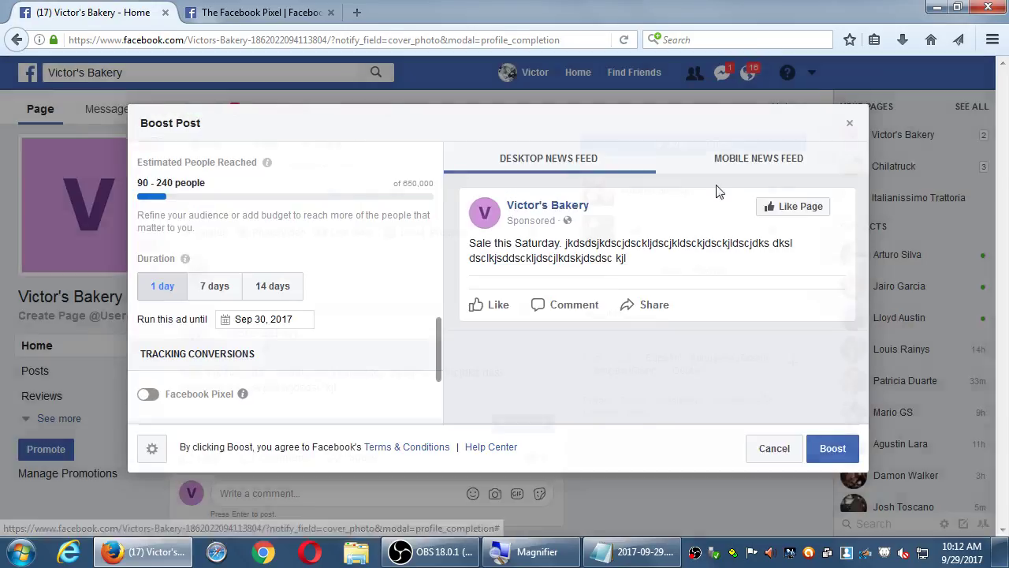
Open the Italianissimo Trattoria page from the full Pages list and view its Insights
{"action": "left_click", "coordinate": [810, 73]}
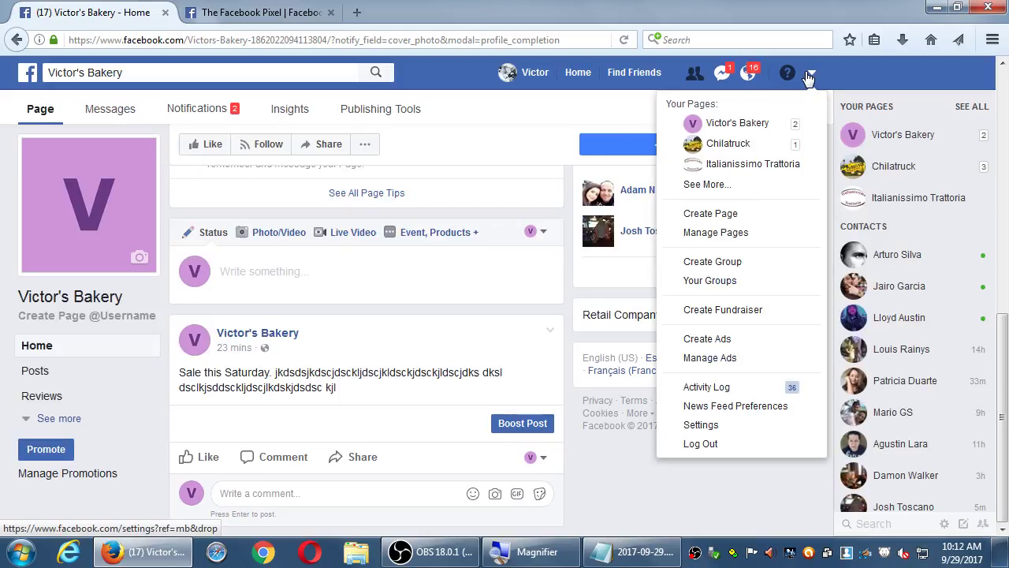
{"action": "left_click", "coordinate": [735, 186]}
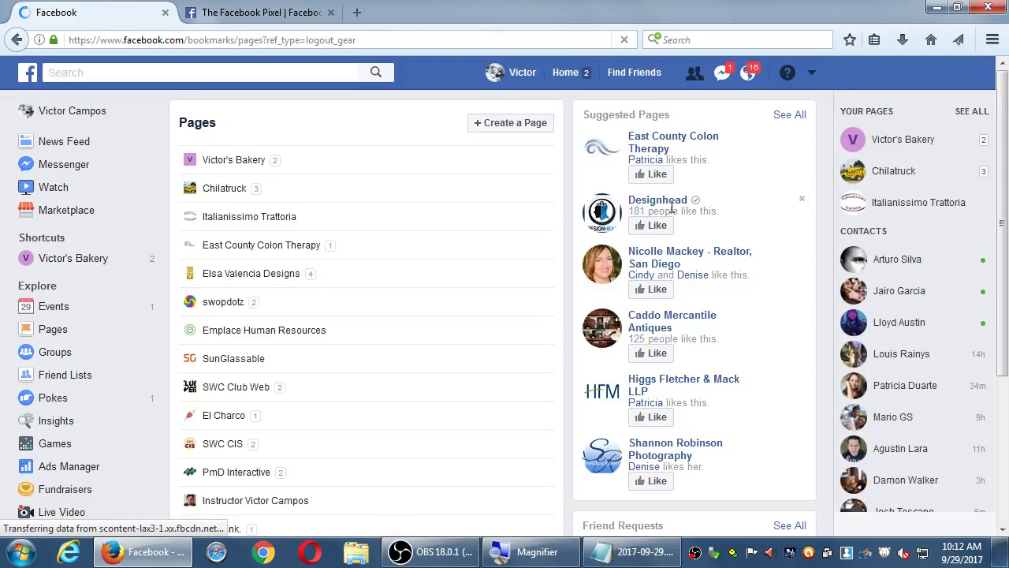
{"action": "scroll", "coordinate": [552, 292], "scroll_direction": "down", "scroll_amount": 1}
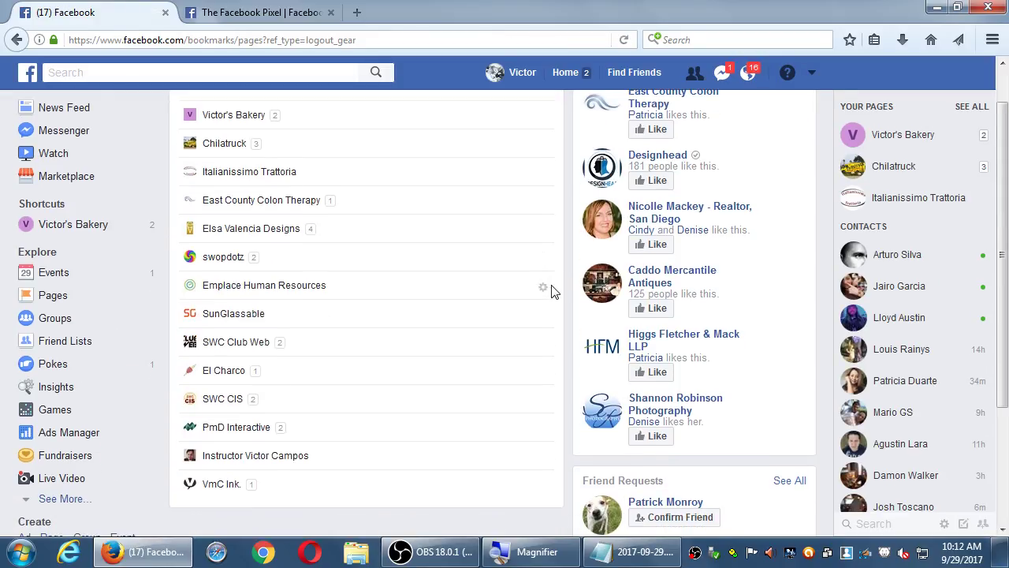
{"action": "left_click", "coordinate": [276, 172]}
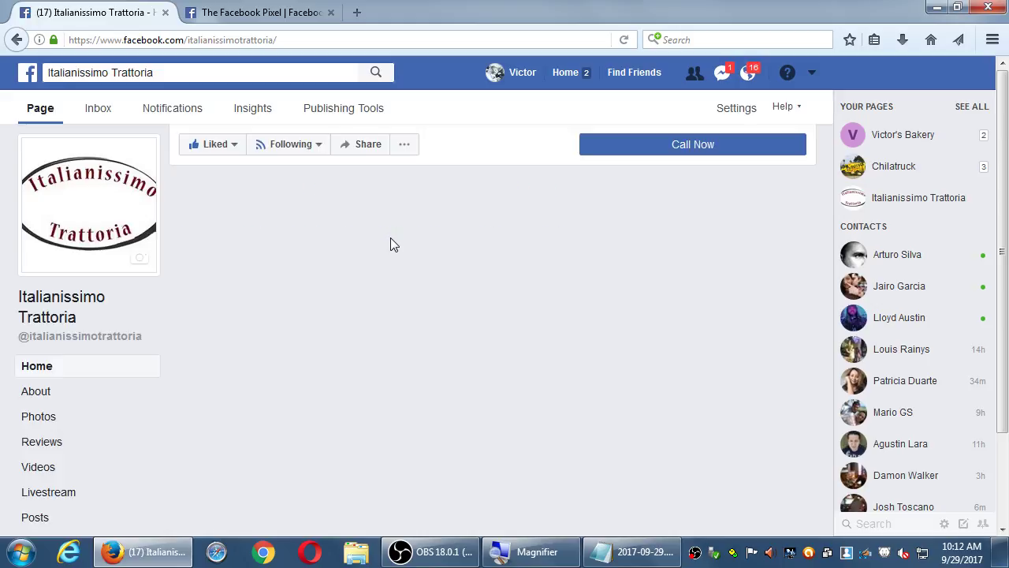
{"action": "left_click", "coordinate": [251, 108]}
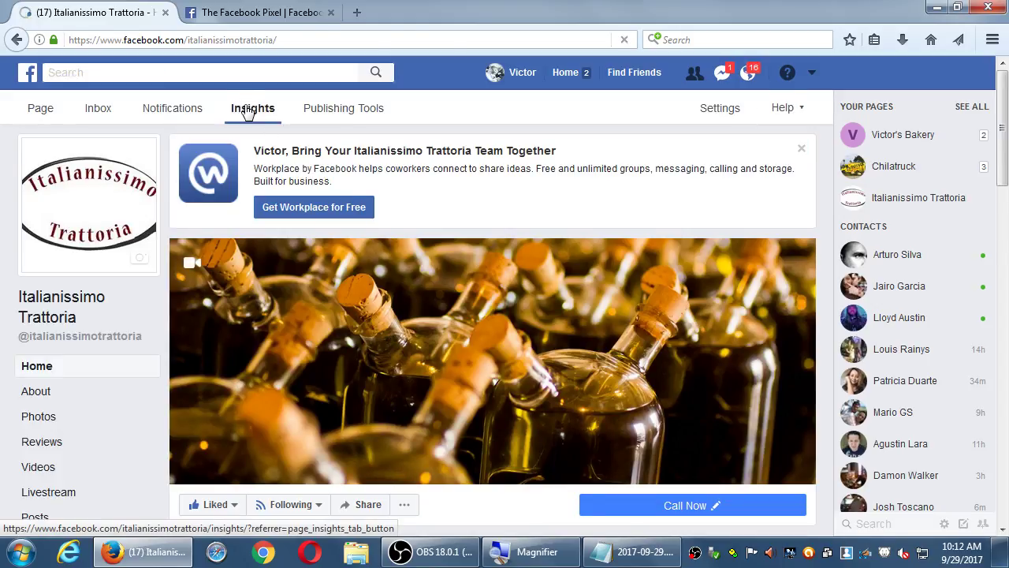
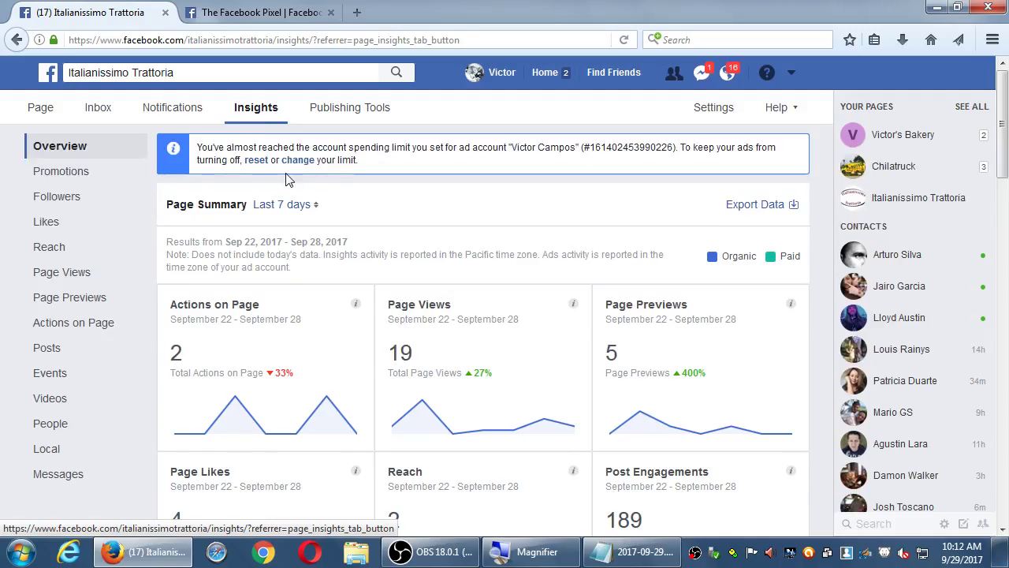
Scroll through the Facebook page summary to review it
{"action": "scroll", "coordinate": [350, 269], "scroll_direction": "down", "scroll_amount": 6}
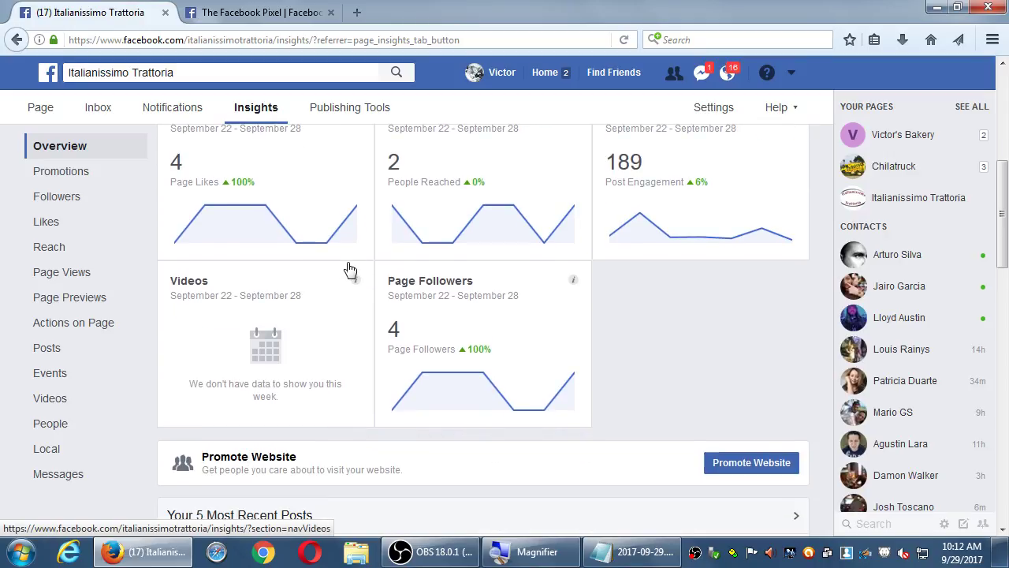
{"action": "scroll", "coordinate": [350, 270], "scroll_direction": "up", "scroll_amount": 6}
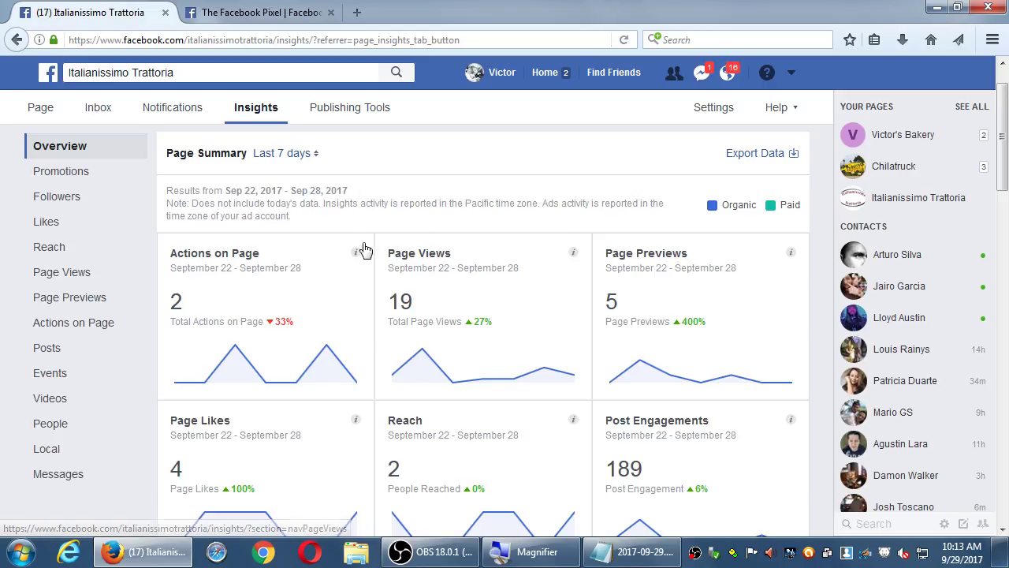
{"action": "mouse_move", "coordinate": [355, 252]}
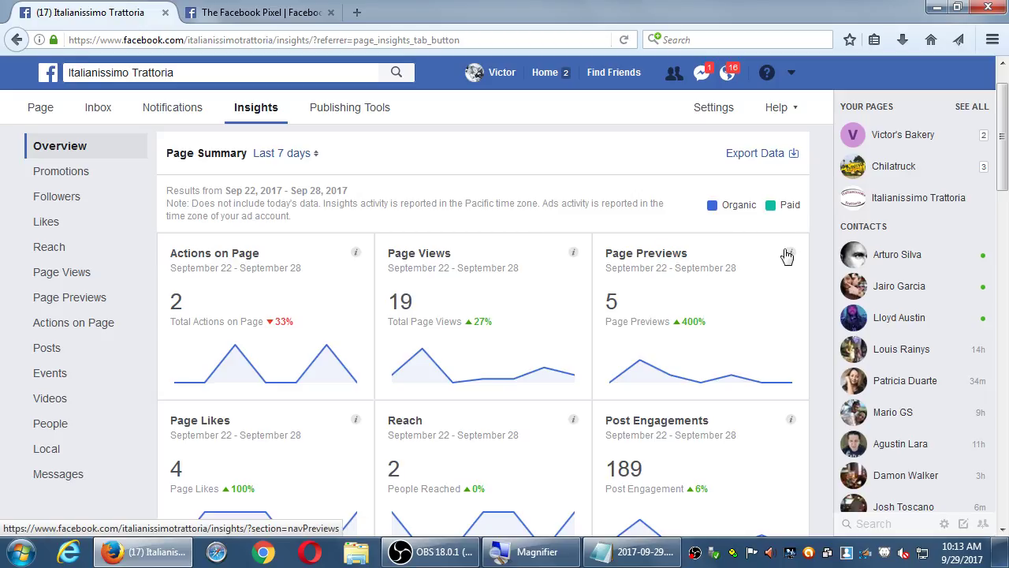
{"action": "mouse_move", "coordinate": [789, 256]}
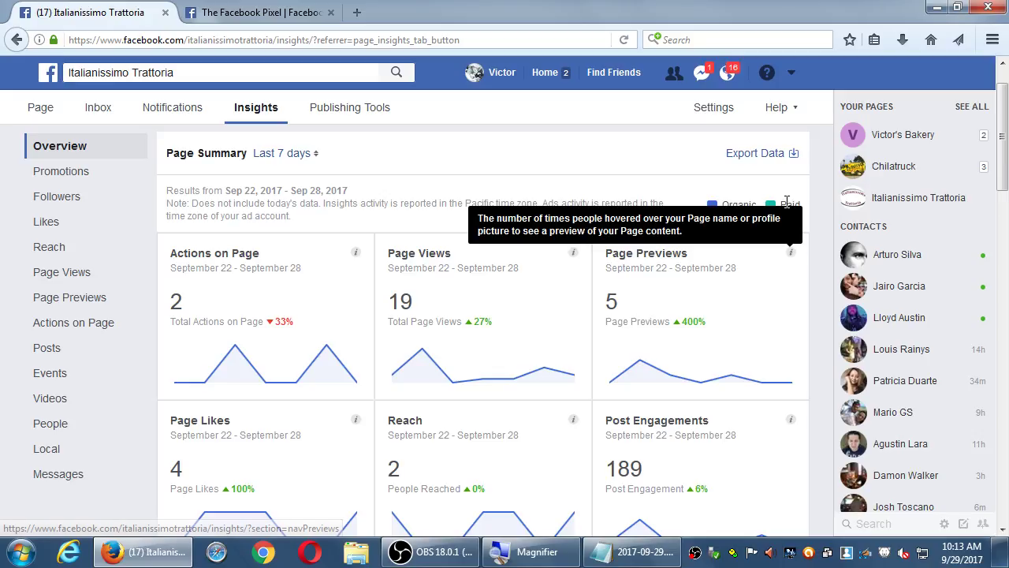
{"action": "mouse_move", "coordinate": [874, 172]}
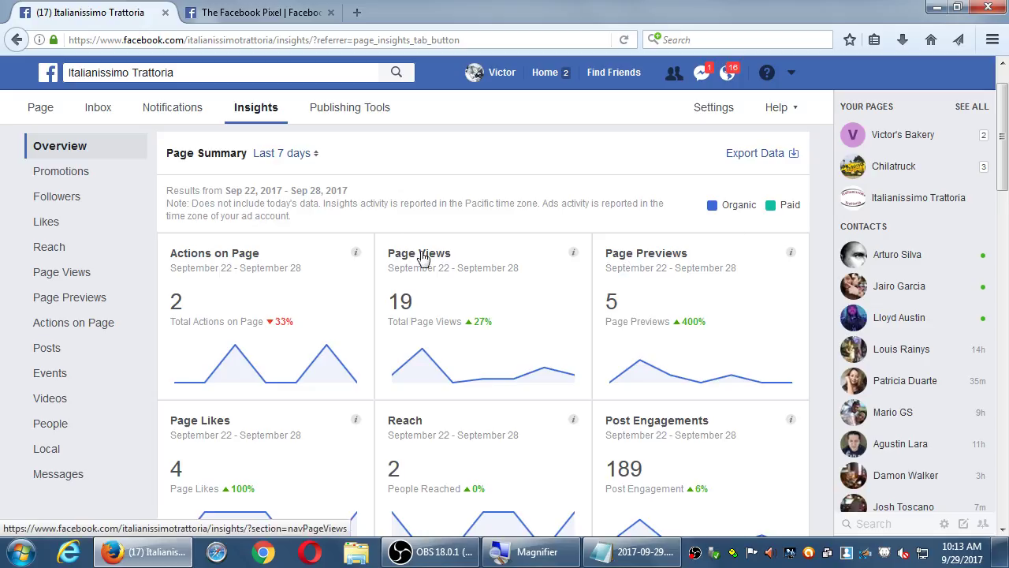
{"action": "mouse_move", "coordinate": [571, 259]}
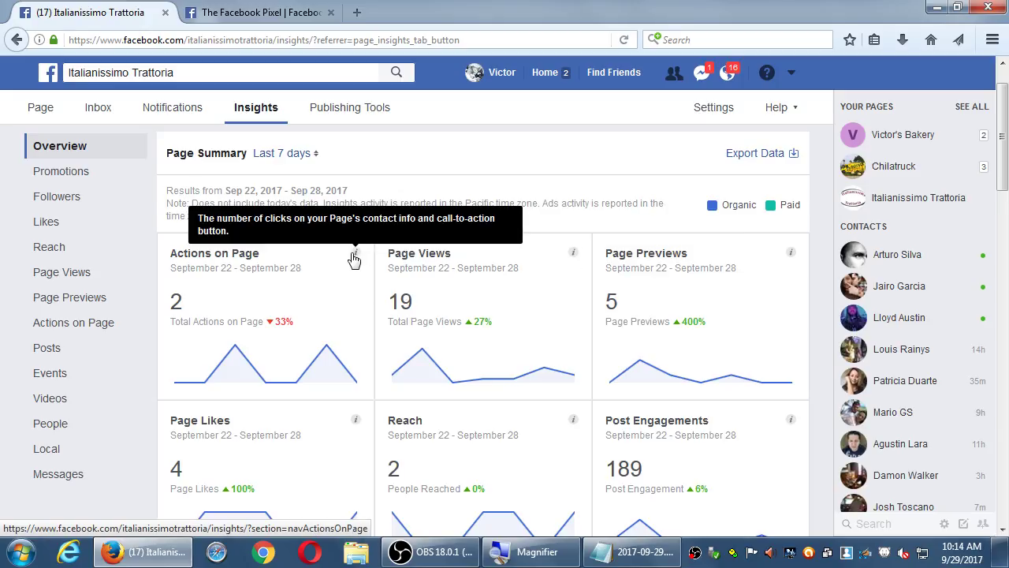
{"action": "scroll", "coordinate": [383, 328], "scroll_direction": "down", "scroll_amount": 3}
{"action": "mouse_move", "coordinate": [356, 306]}
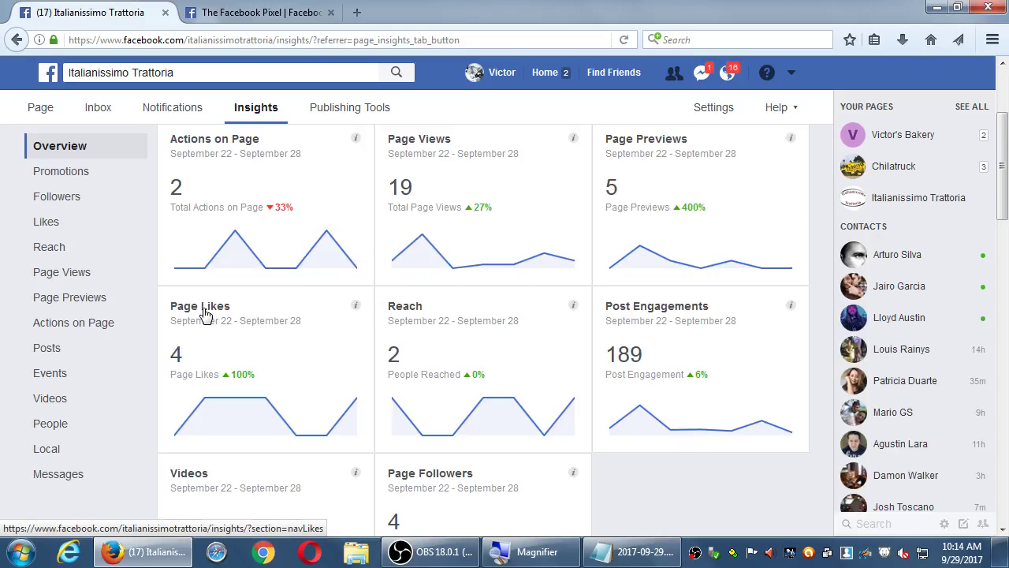
{"action": "scroll", "coordinate": [203, 314], "scroll_direction": "up", "scroll_amount": 4}
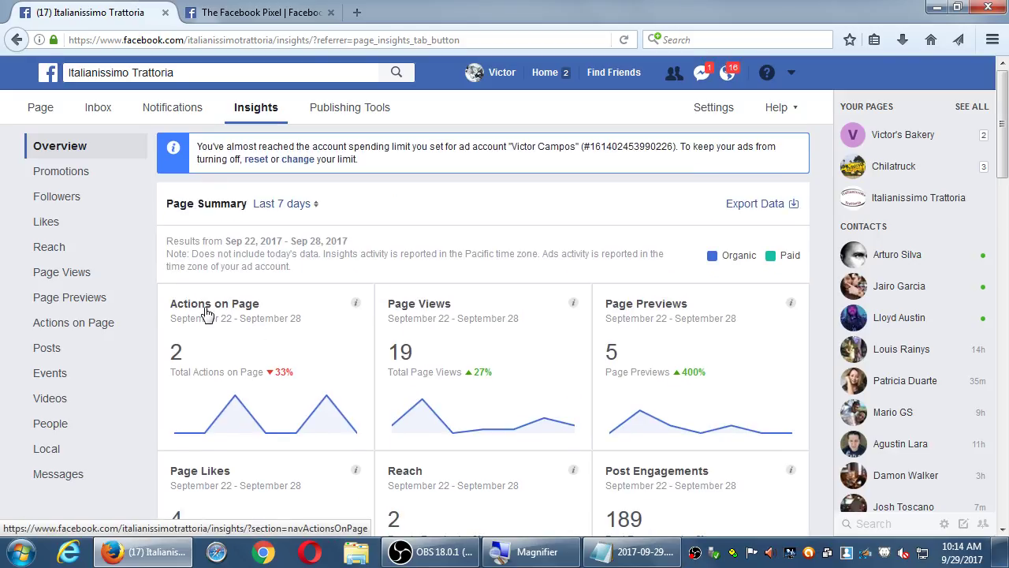
Check the summary's date range list without changing it, then scroll further down the summary
{"action": "left_click", "coordinate": [277, 205]}
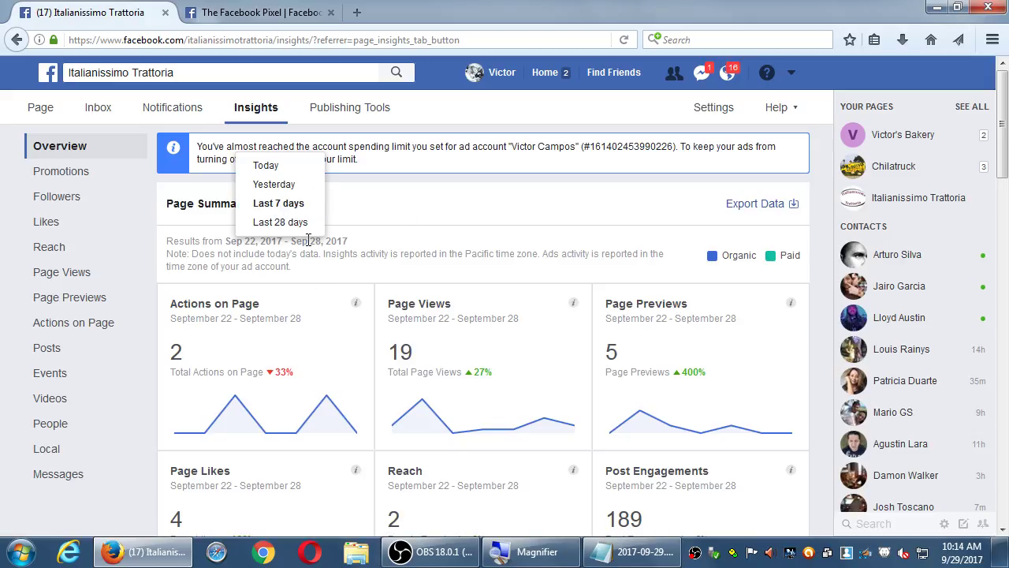
{"action": "left_click", "coordinate": [406, 213]}
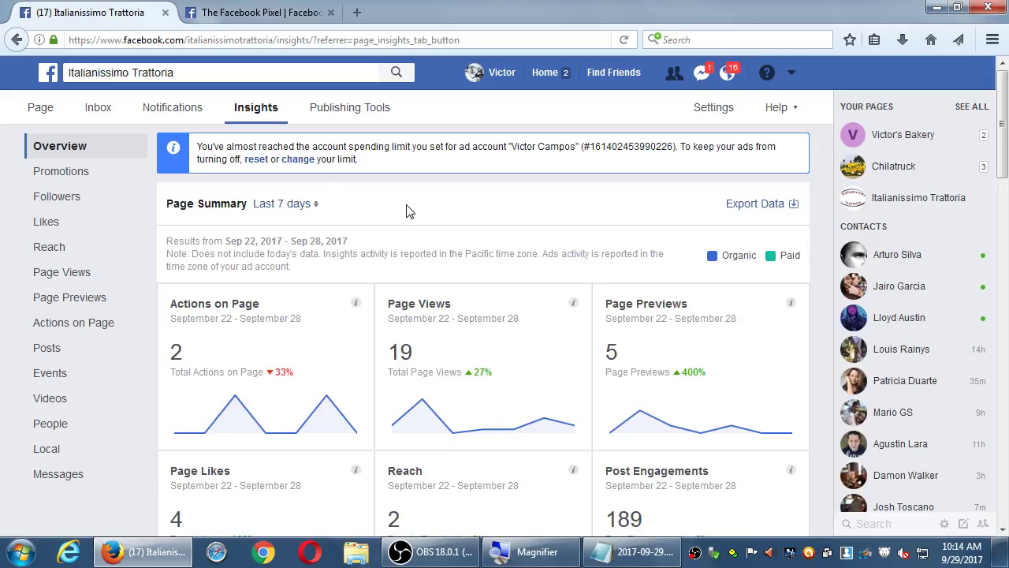
{"action": "scroll", "coordinate": [387, 287], "scroll_direction": "down", "scroll_amount": 3}
{"action": "scroll", "coordinate": [442, 404], "scroll_direction": "down", "scroll_amount": 2}
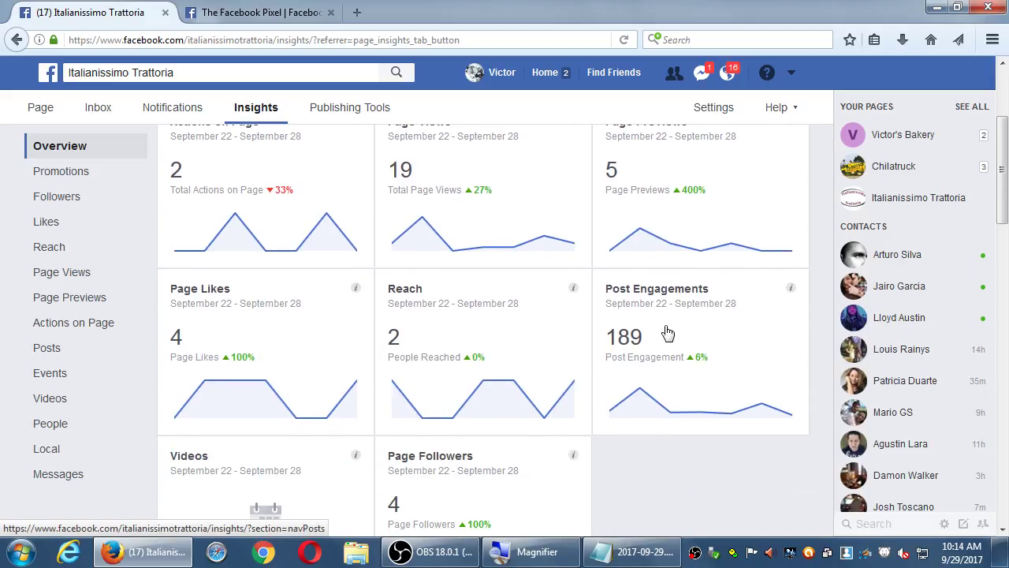
{"action": "scroll", "coordinate": [667, 333], "scroll_direction": "down", "scroll_amount": 2}
{"action": "scroll", "coordinate": [627, 429], "scroll_direction": "down", "scroll_amount": 2}
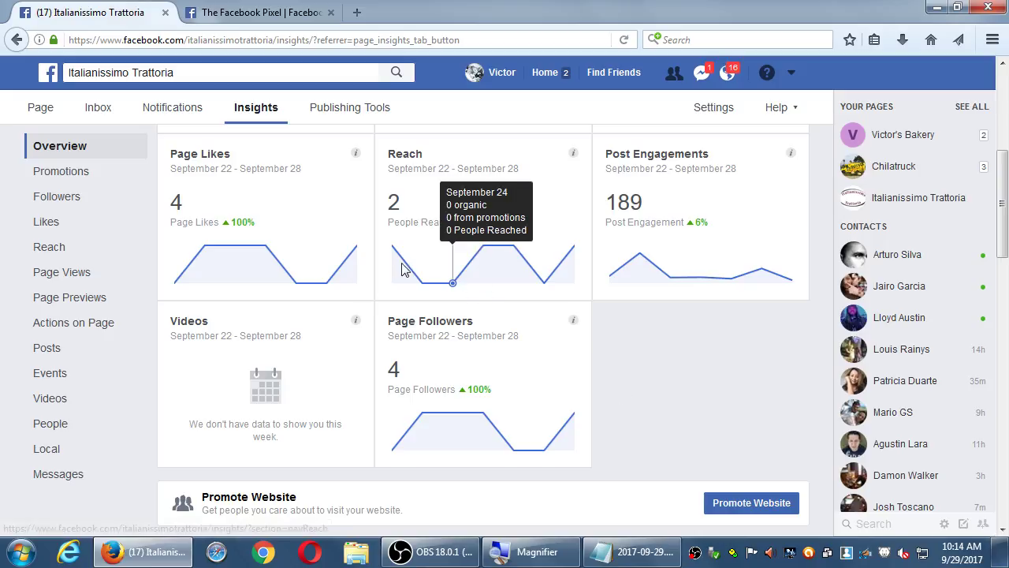
{"action": "mouse_move", "coordinate": [355, 158]}
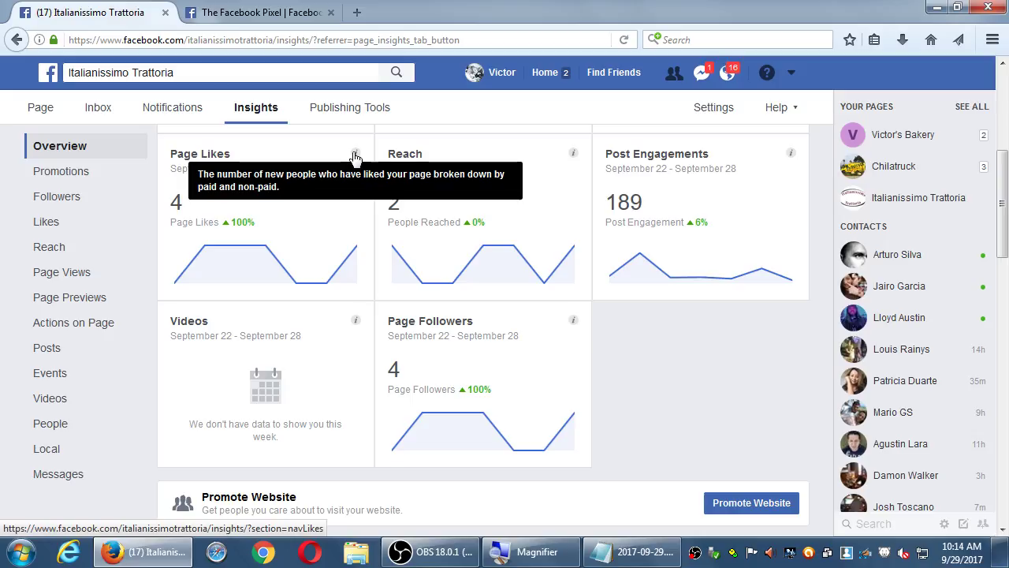
{"action": "mouse_move", "coordinate": [573, 321]}
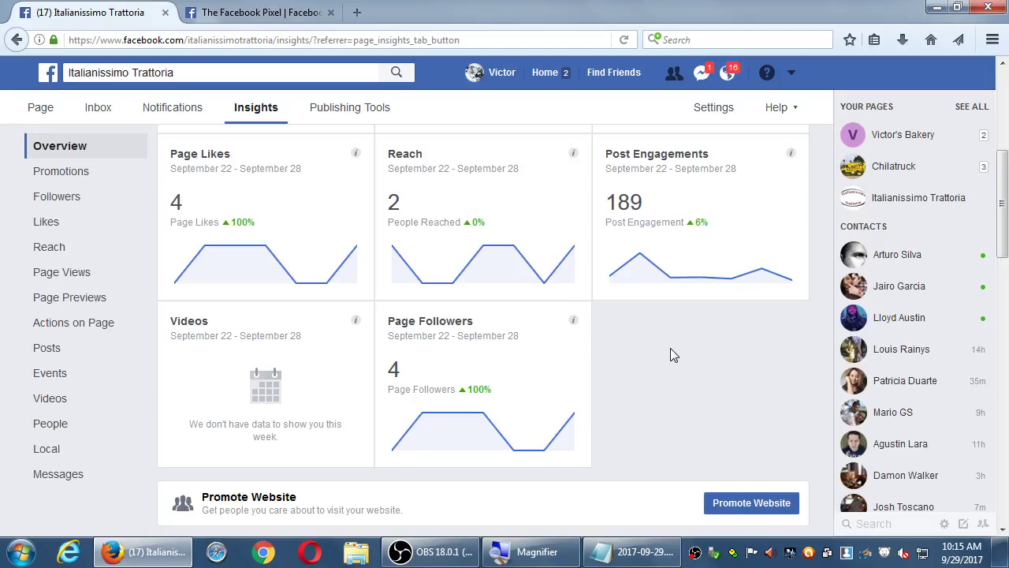
In the magnified notes, add the line 'In the beginning, a Facebook Like was a FOLLOW' with an indented line below
{"action": "left_click", "coordinate": [640, 552]}
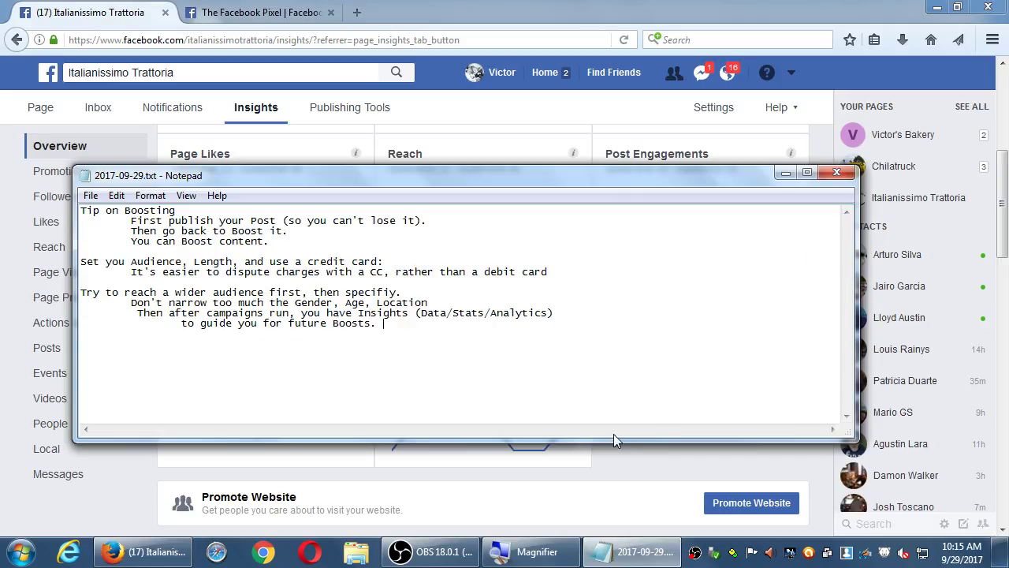
{"action": "key", "text": "super+plus"}
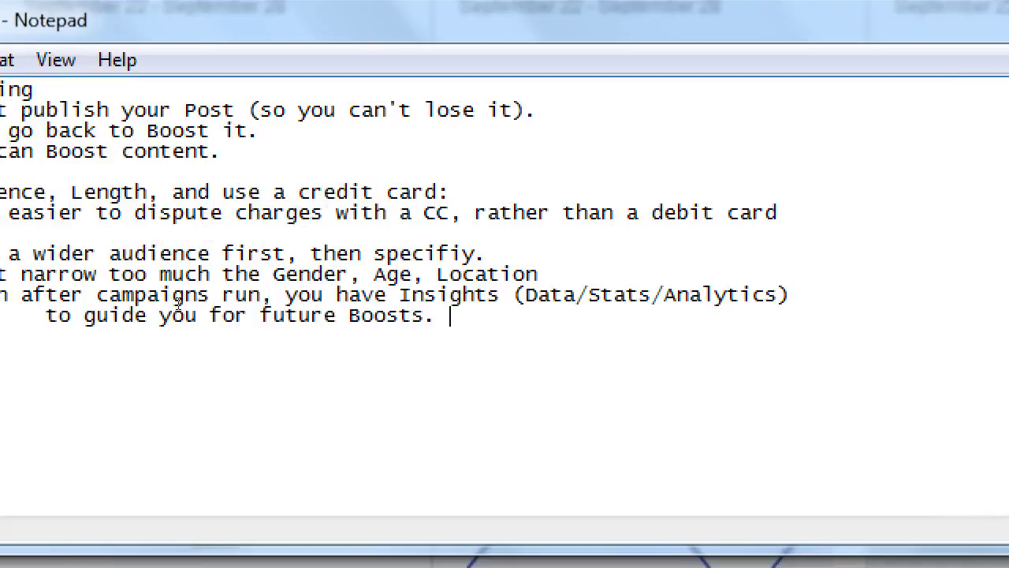
{"action": "key", "text": "Return"}
{"action": "key", "text": "Return"}
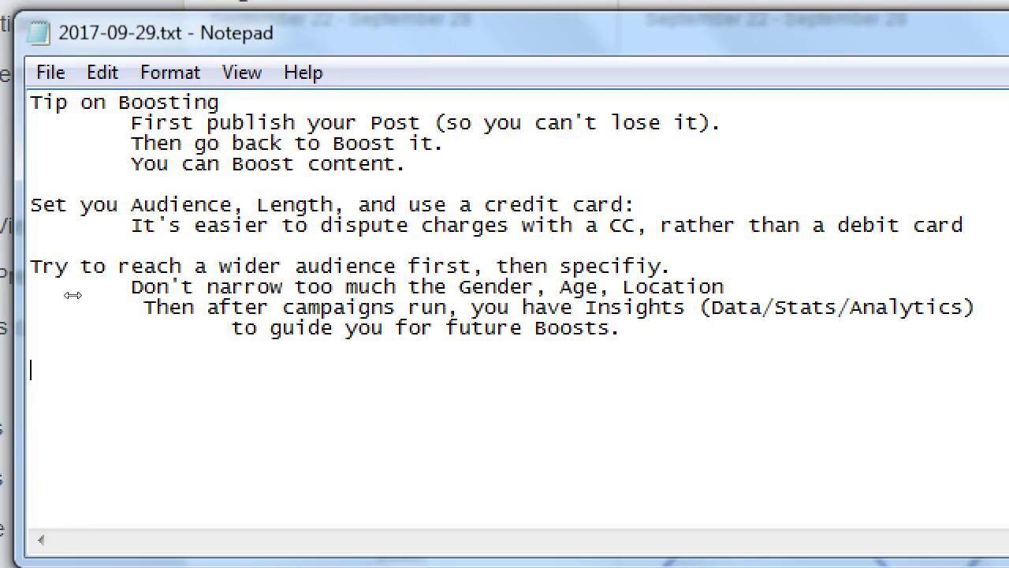
{"action": "type", "text": "In the beginni"}
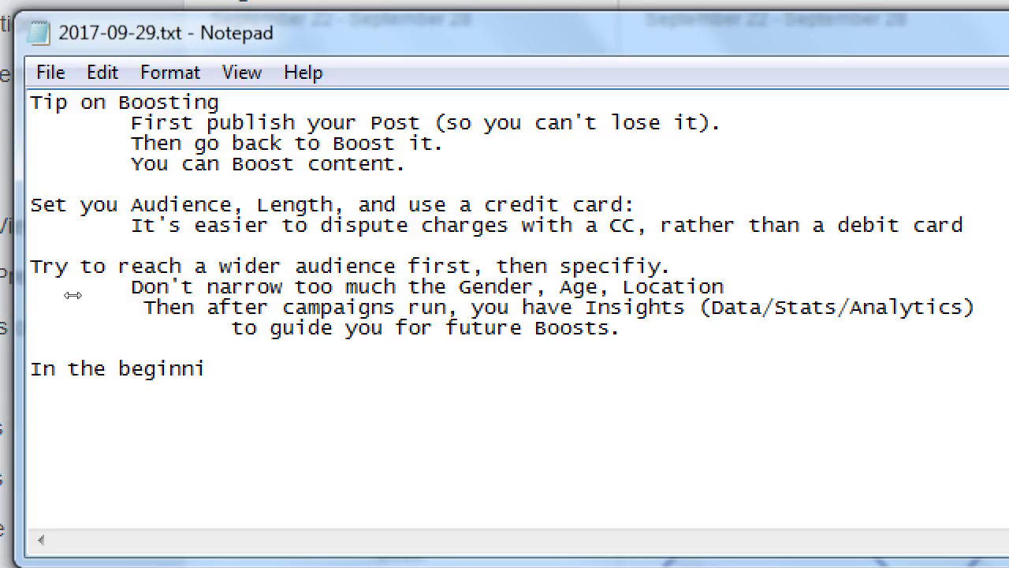
{"action": "type", "text": "ng, a Face"}
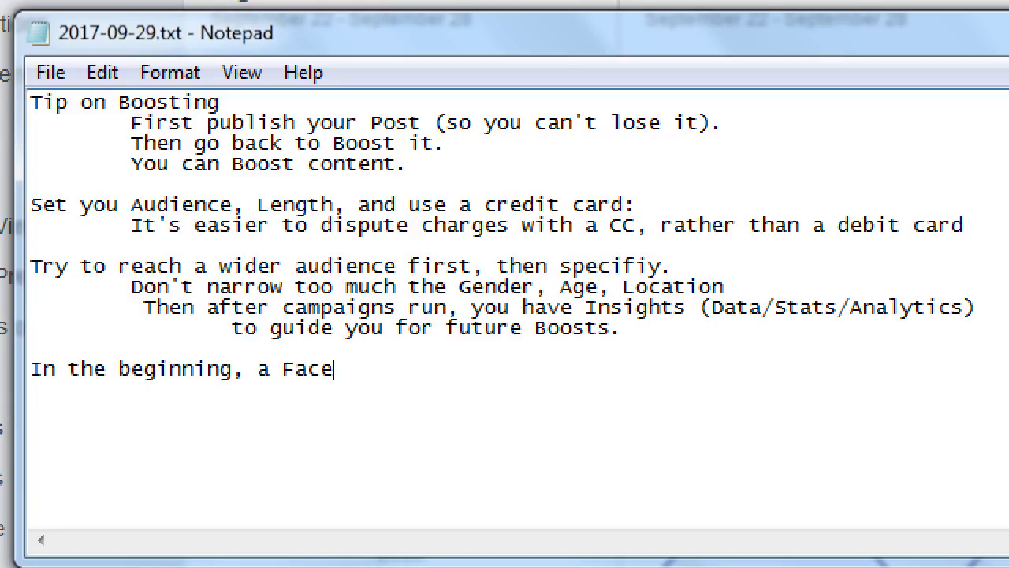
{"action": "type", "text": "book Like wa"}
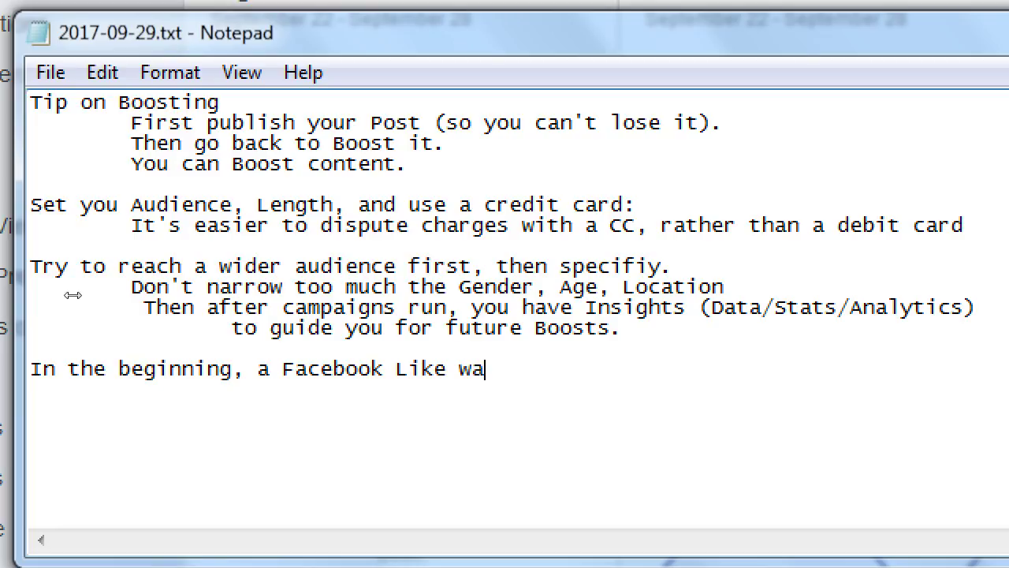
{"action": "type", "text": "s a FOLLOW"}
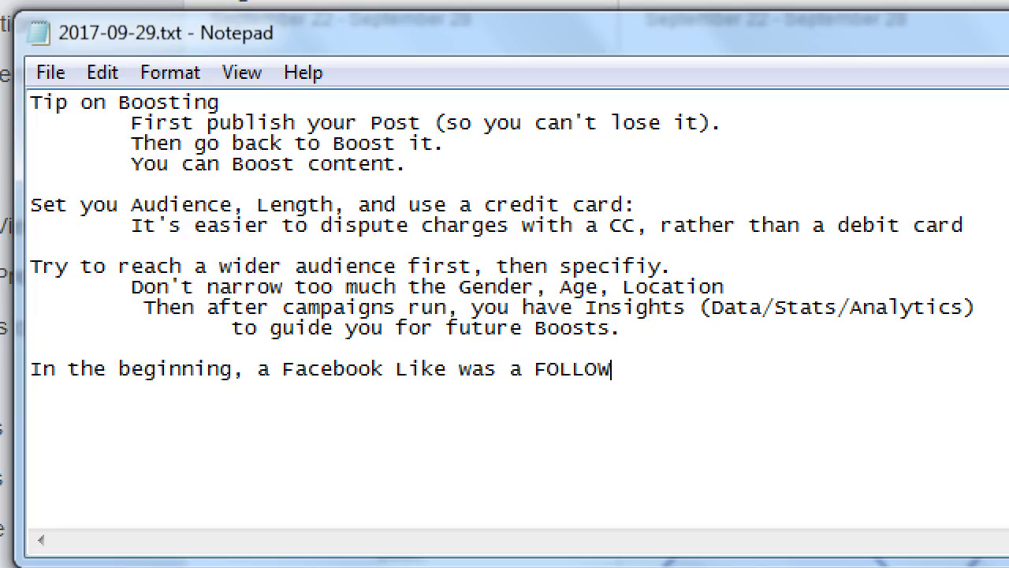
{"action": "key", "text": "Return"}
{"action": "key", "text": "Tab"}
Type the indented explanation 'A follow meant the person WANTED to see EVERYTHING you posted.'
{"action": "type", "text": "A follow "}
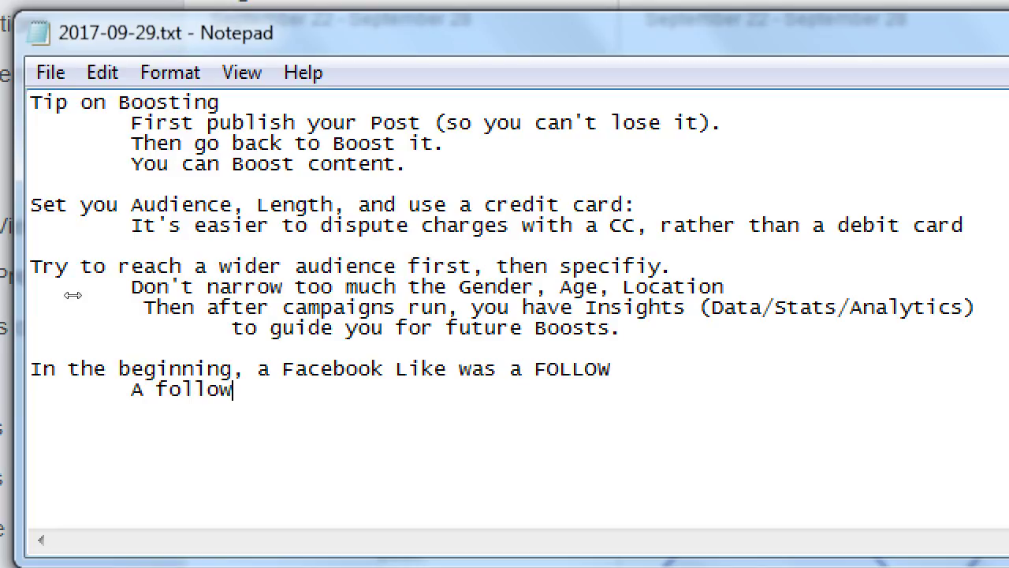
{"action": "type", "text": "meant th epe"}
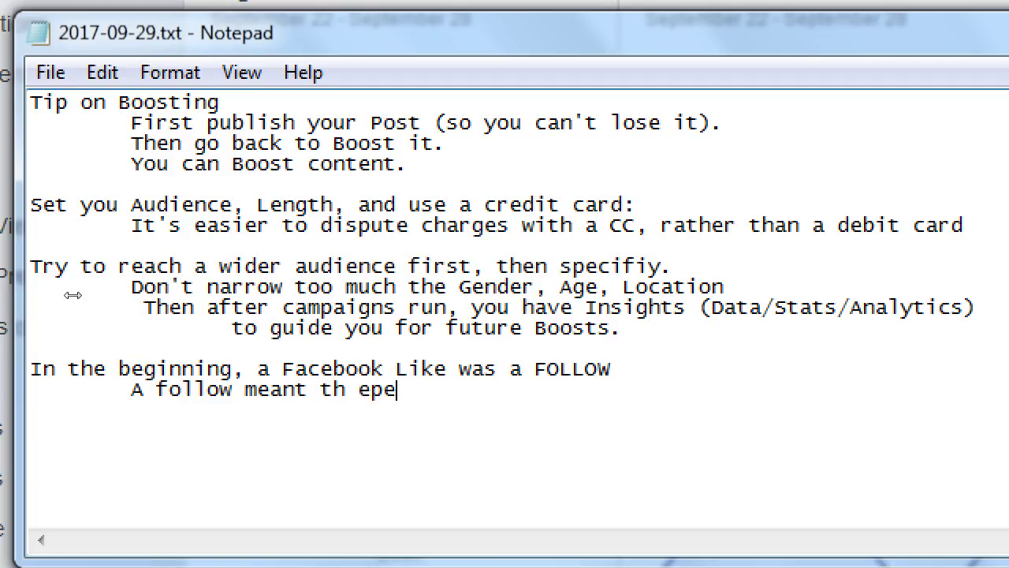
{"action": "key", "text": "BackSpace"}
{"action": "key", "text": "BackSpace"}
{"action": "key", "text": "BackSpace"}
{"action": "key", "text": "BackSpace"}
{"action": "type", "text": "e peson"}
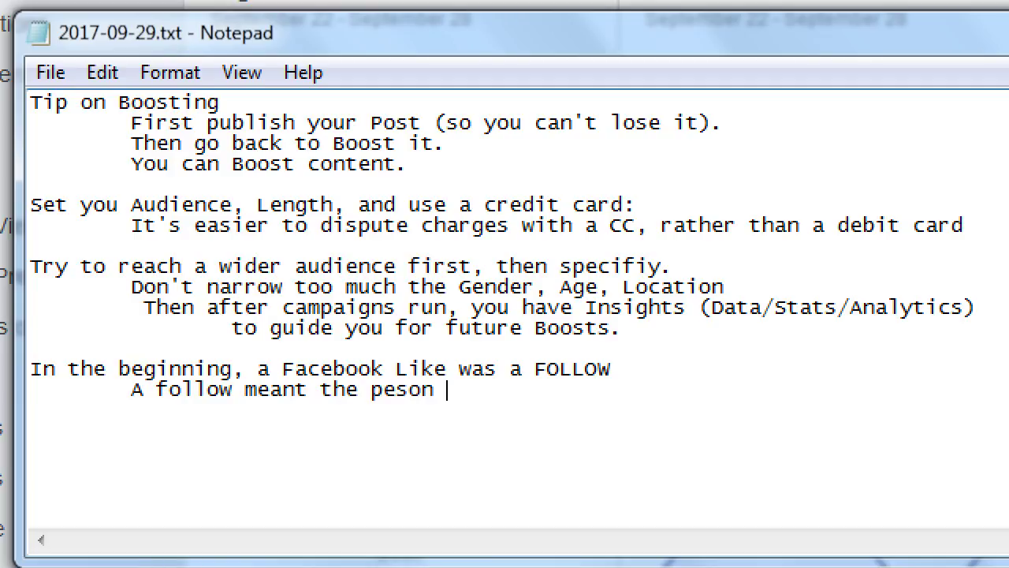
{"action": "key", "text": "BackSpace"}
{"action": "key", "text": "BackSpace"}
{"action": "key", "text": "BackSpace"}
{"action": "key", "text": "BackSpace"}
{"action": "type", "text": "rson WAN"}
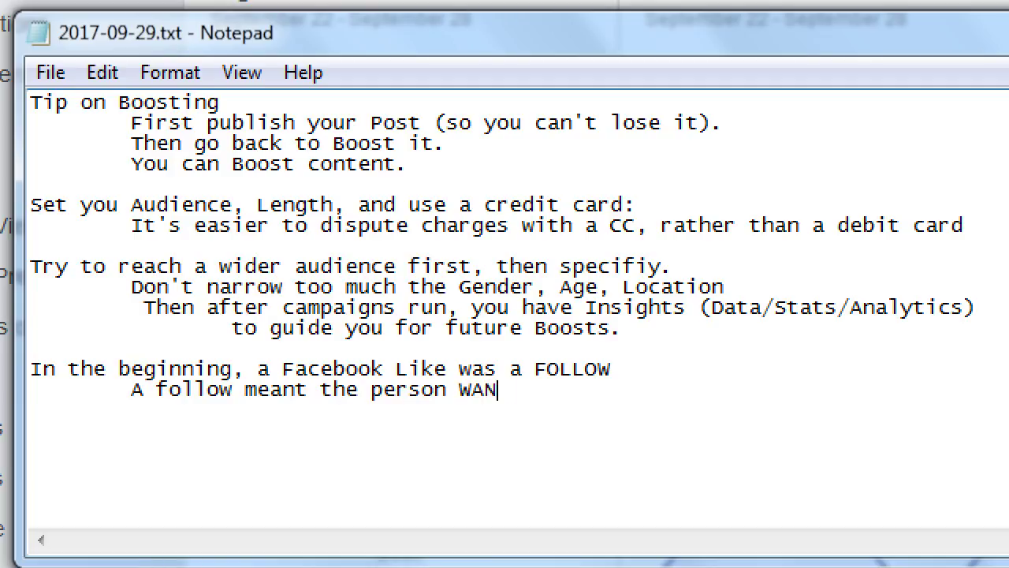
{"action": "type", "text": "TED to see"}
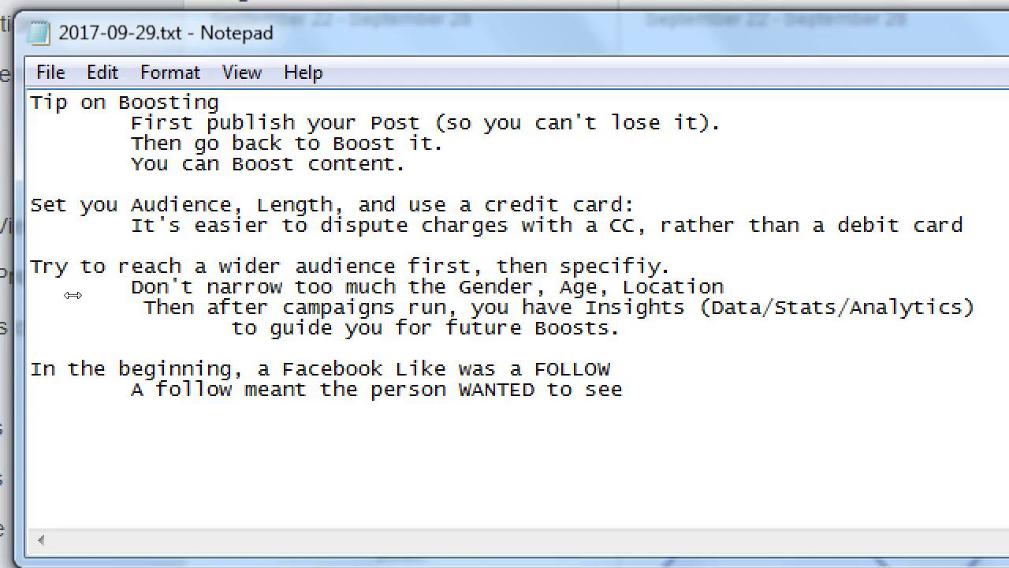
{"action": "type", "text": " EVERYTHING you"}
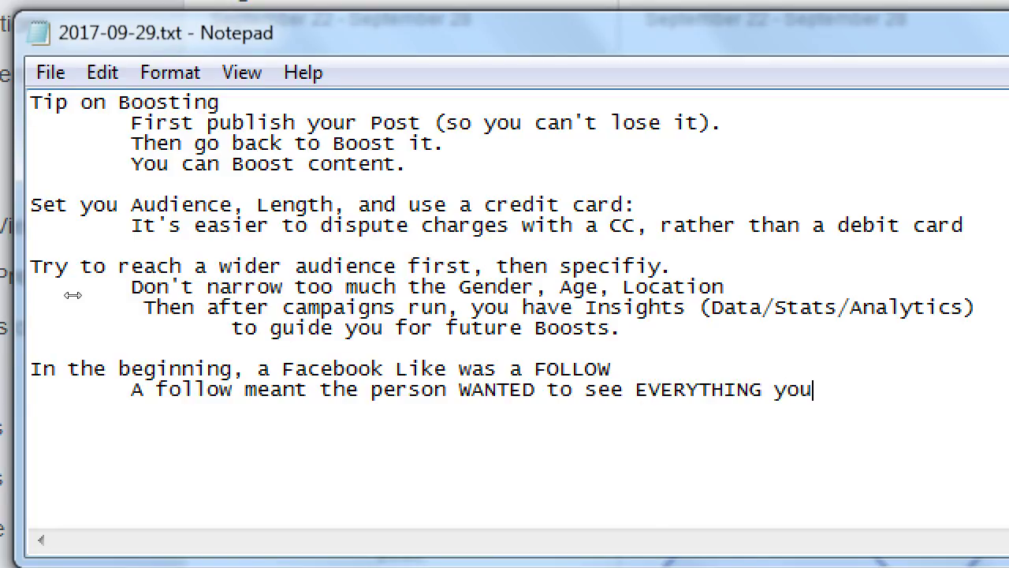
{"action": "type", "text": " posted."}
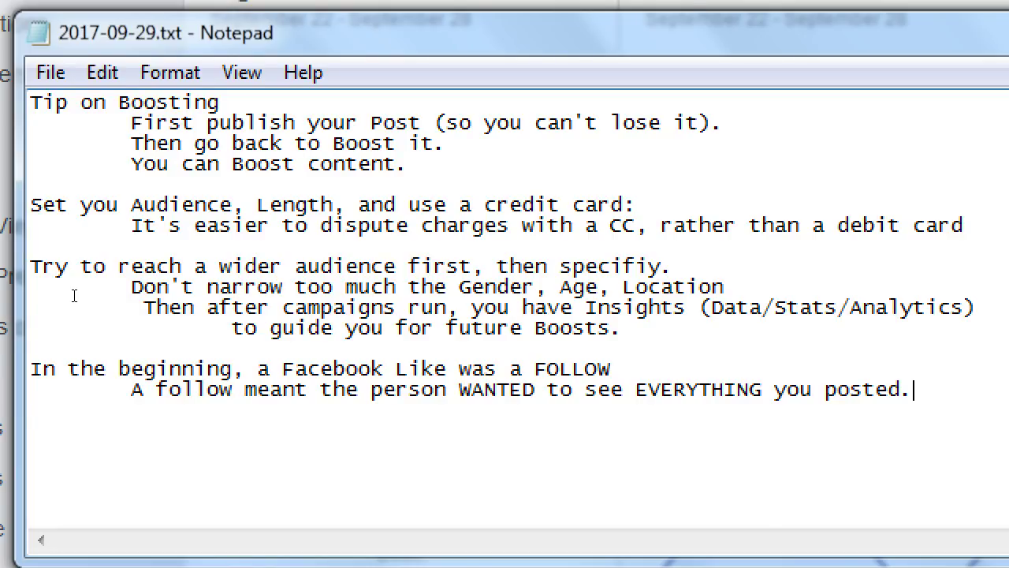
Start a new indented line below the finished follow explanation
{"action": "key", "text": "Return"}
{"action": "key", "text": "Tab"}
Zoom the screen magnification back out
{"action": "key", "text": "super+minus"}
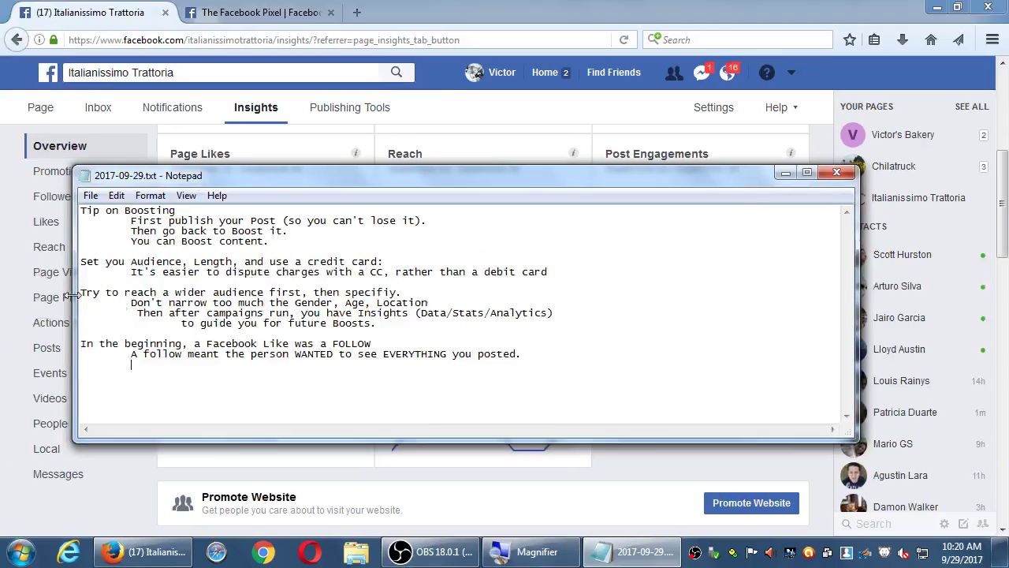
{"action": "left_click", "coordinate": [597, 6]}
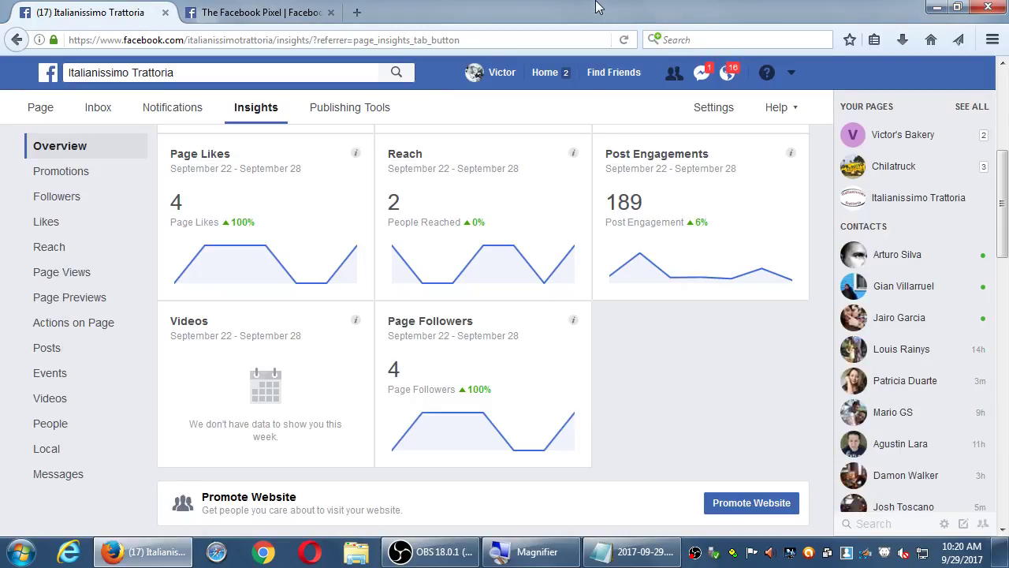
{"action": "scroll", "coordinate": [688, 379], "scroll_direction": "down", "scroll_amount": 3}
{"action": "scroll", "coordinate": [664, 334], "scroll_direction": "up", "scroll_amount": 2}
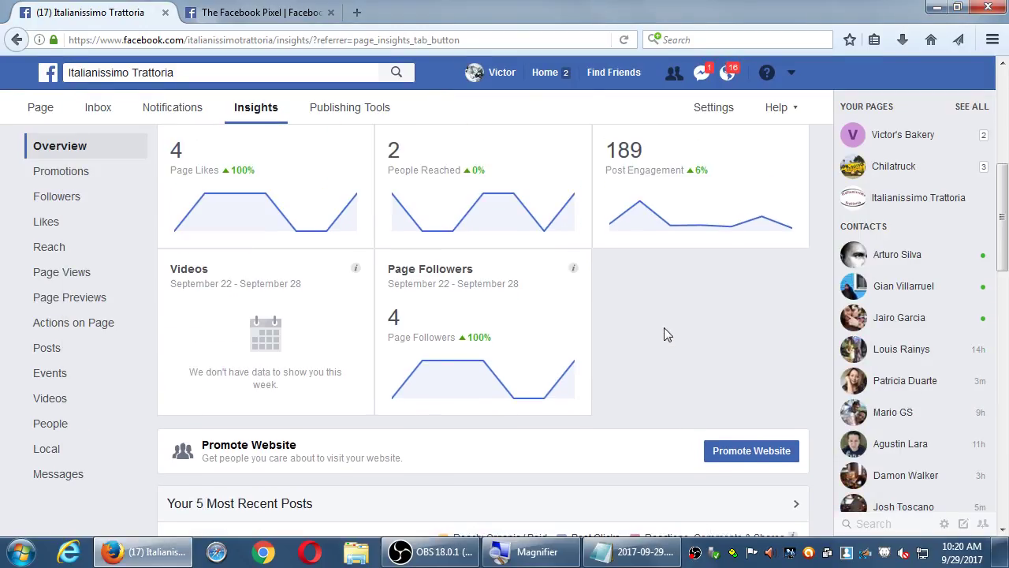
{"action": "scroll", "coordinate": [665, 339], "scroll_direction": "up", "scroll_amount": 1}
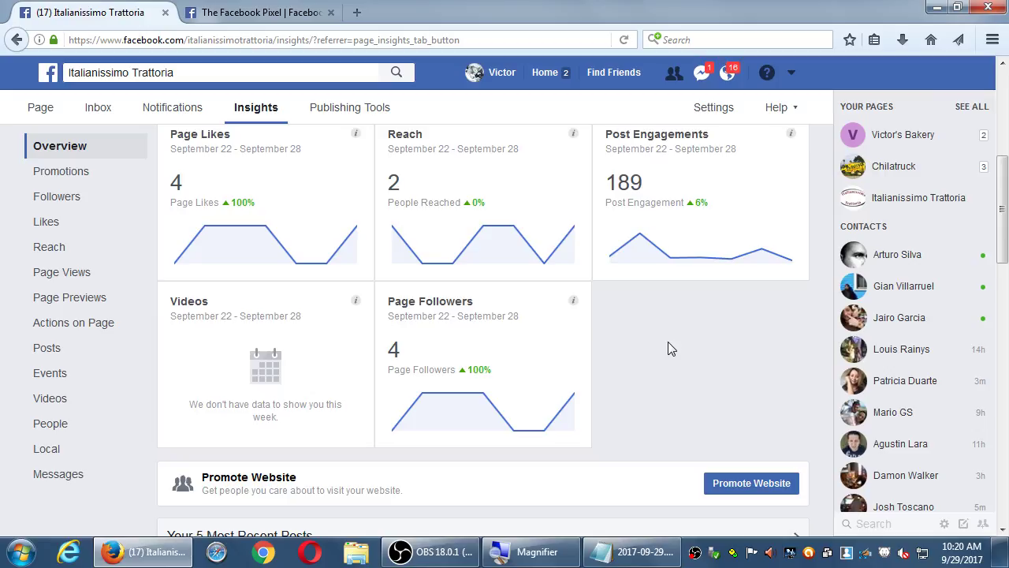
{"action": "left_click", "coordinate": [634, 551]}
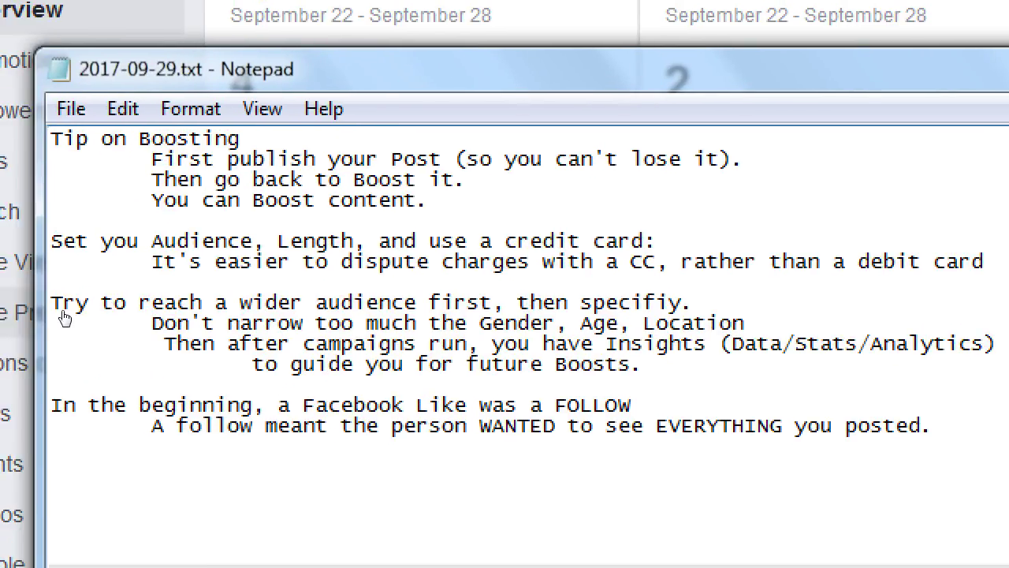
{"action": "left_click", "coordinate": [170, 380]}
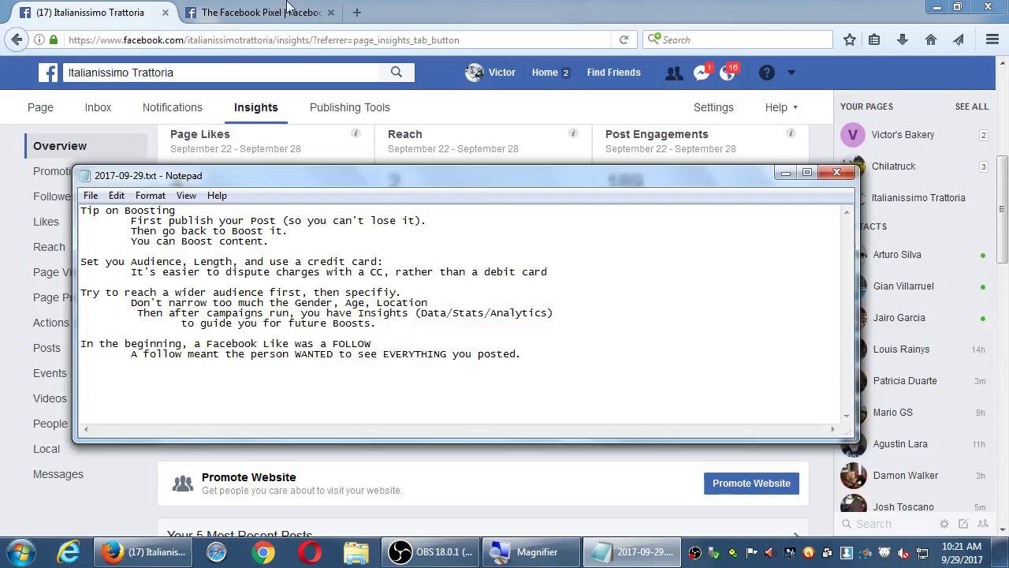
{"action": "left_click", "coordinate": [142, 552]}
{"action": "scroll", "coordinate": [592, 264], "scroll_direction": "down", "scroll_amount": 3}
{"action": "scroll", "coordinate": [601, 270], "scroll_direction": "down", "scroll_amount": 5}
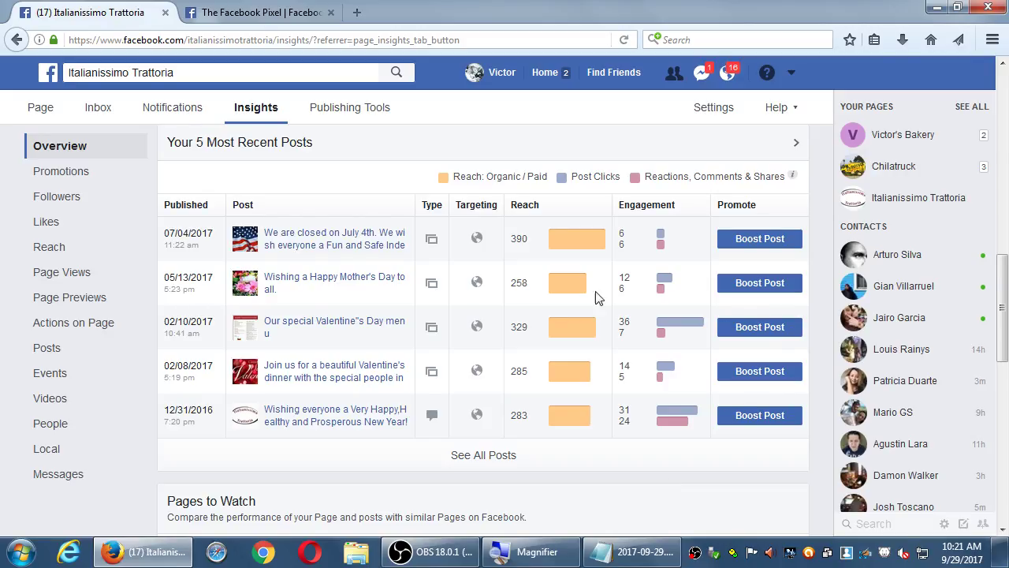
{"action": "left_click_drag", "start_coordinate": [514, 203], "coordinate": [540, 207]}
{"action": "left_click", "coordinate": [546, 207]}
{"action": "left_click", "coordinate": [551, 209]}
{"action": "left_click", "coordinate": [645, 556]}
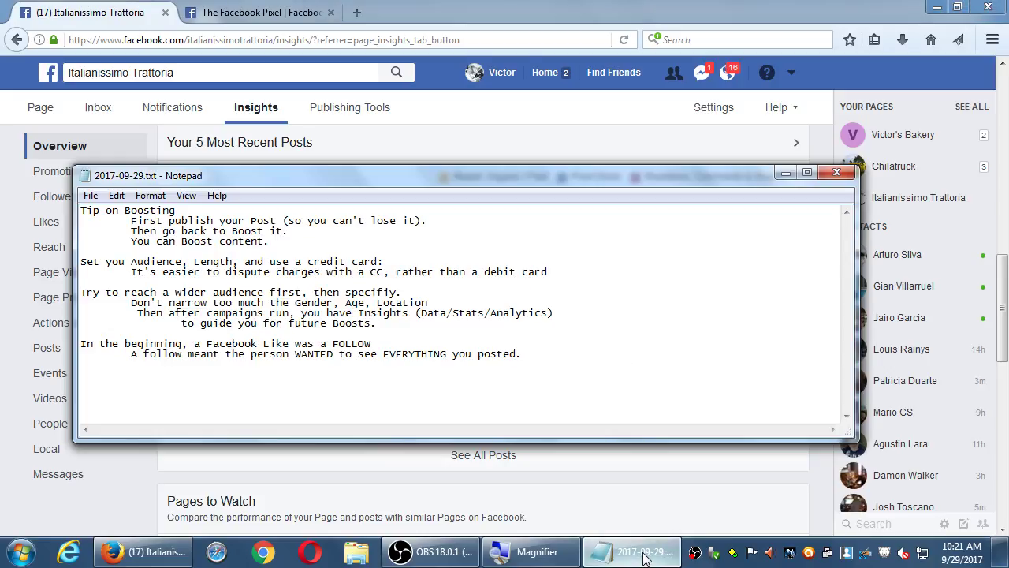
At the end of the notes, add the lines Facebook, Reach and Engagement
{"action": "key", "text": "ctrl+End"}
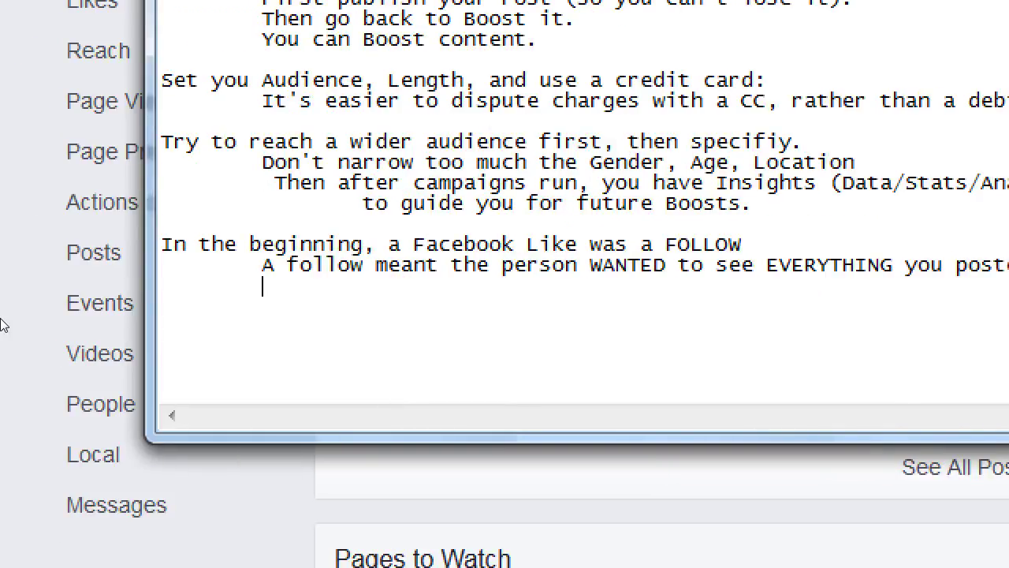
{"action": "key", "text": "Return"}
{"action": "key", "text": "Return"}
{"action": "type", "text": "Facebook"}
{"action": "key", "text": "Return"}
{"action": "type", "text": "Rea"}
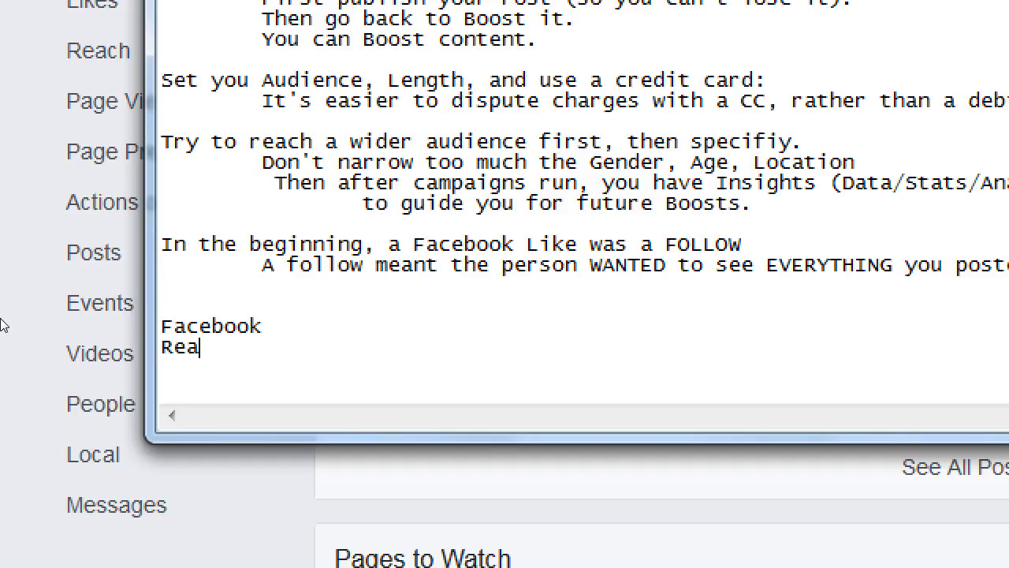
{"action": "type", "text": "ch"}
{"action": "key", "text": "Return"}
{"action": "type", "text": "Enga"}
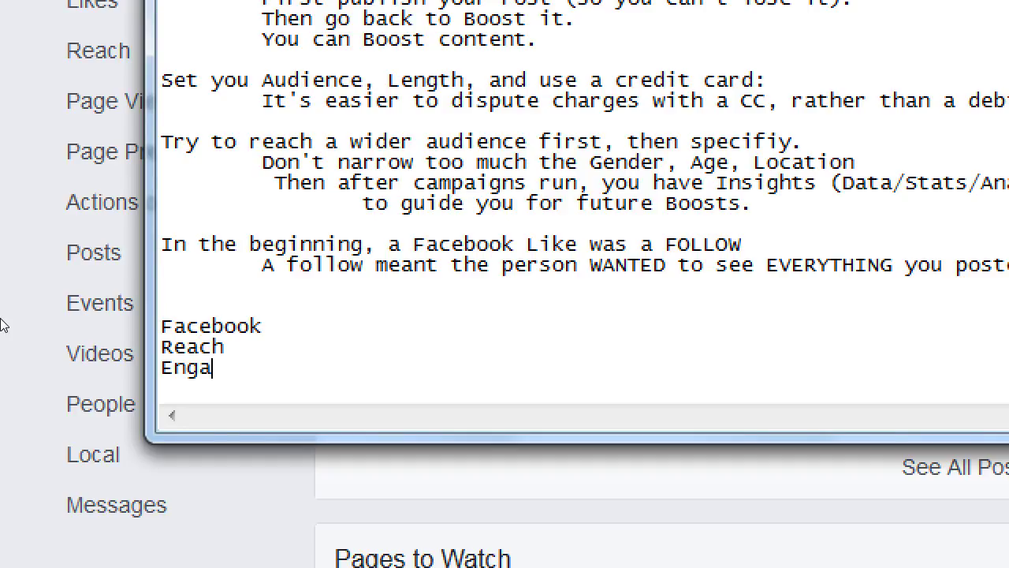
{"action": "type", "text": "gement"}
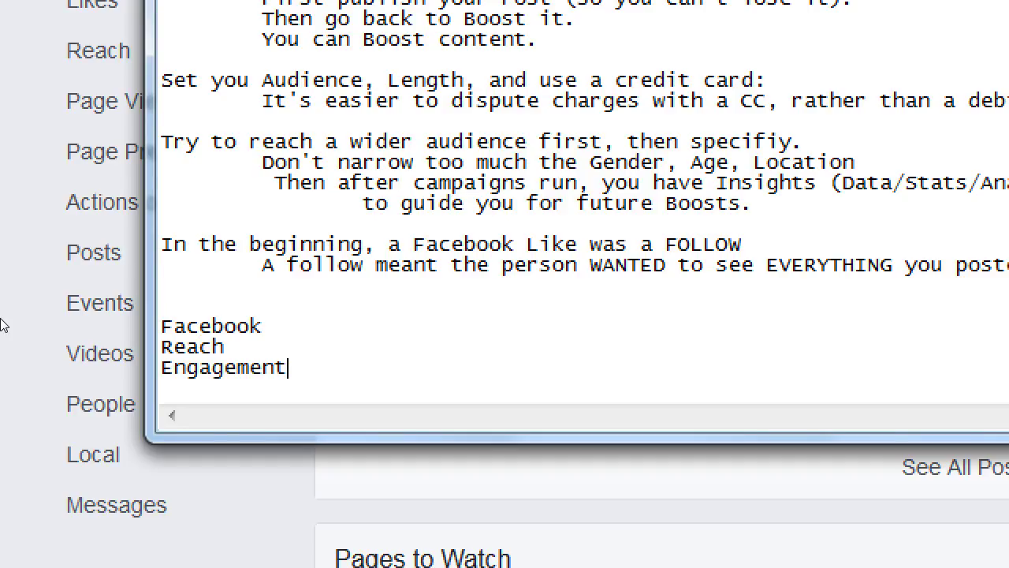
Add a 'Regular term' column heading beside Facebook
{"action": "key", "text": "Up"}
{"action": "key", "text": "Tab"}
{"action": "key", "text": "Tab"}
{"action": "key", "text": "Tab"}
{"action": "key", "text": "Tab"}
{"action": "type", "text": "Regular term"}
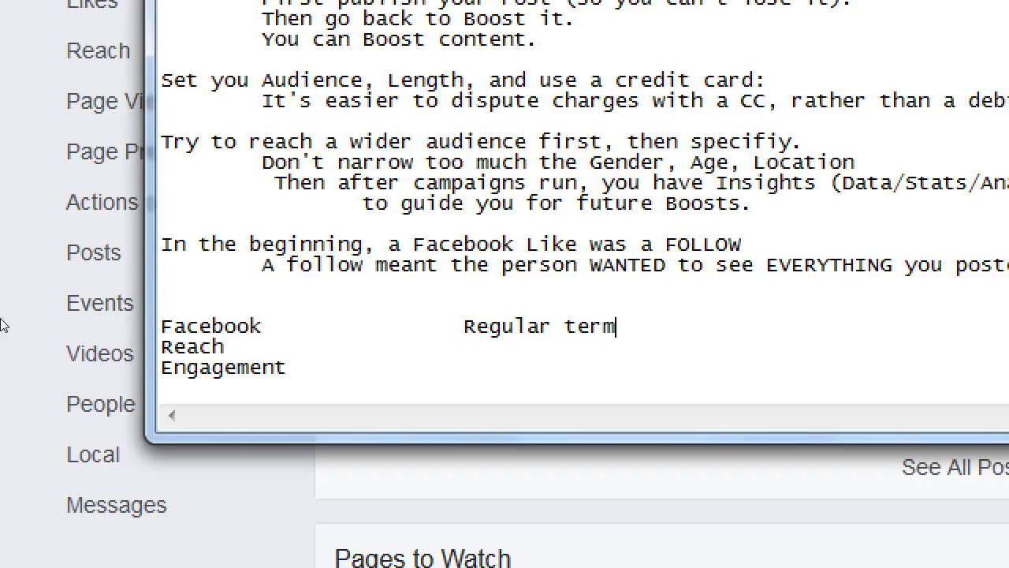
{"action": "key", "text": "Return"}
{"action": "key", "text": "Tab"}
{"action": "key", "text": "BackSpace"}
Put Impressions beside Reach and Conversions beside Engagement
{"action": "key", "text": "Up"}
{"action": "key", "text": "Down"}
{"action": "key", "text": "Down"}
{"action": "key", "text": "End"}
{"action": "key", "text": "Tab"}
{"action": "key", "text": "Tab"}
{"action": "key", "text": "Tab"}
{"action": "type", "text": "Impressions"}
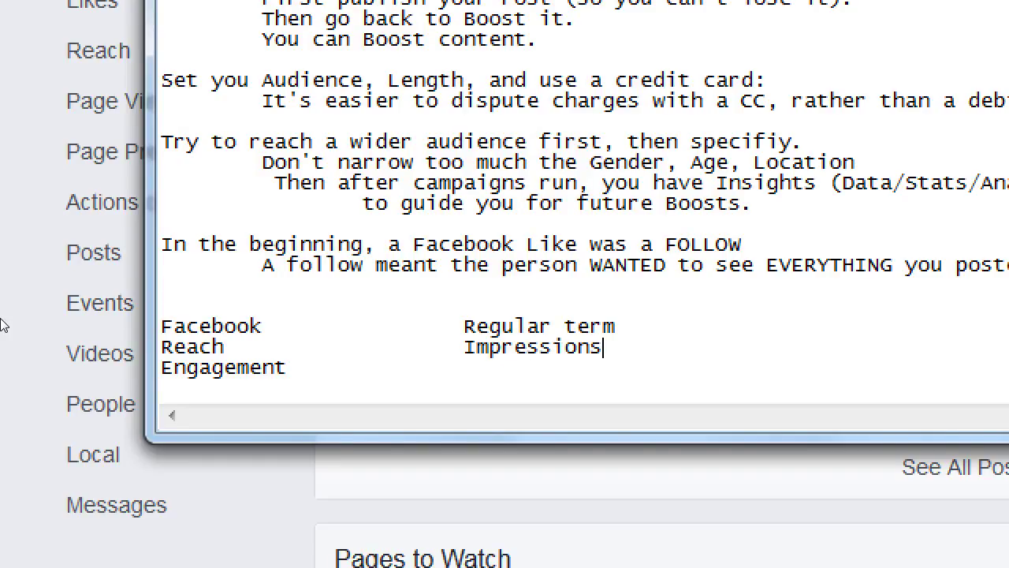
{"action": "key", "text": "Down"}
{"action": "key", "text": "Tab"}
{"action": "key", "text": "Tab"}
{"action": "type", "text": "Conversions"}
Add definitions '- People see your content' for Impressions and '- People ACT your content' for Conversions
{"action": "key", "text": "Up"}
{"action": "key", "text": "Tab"}
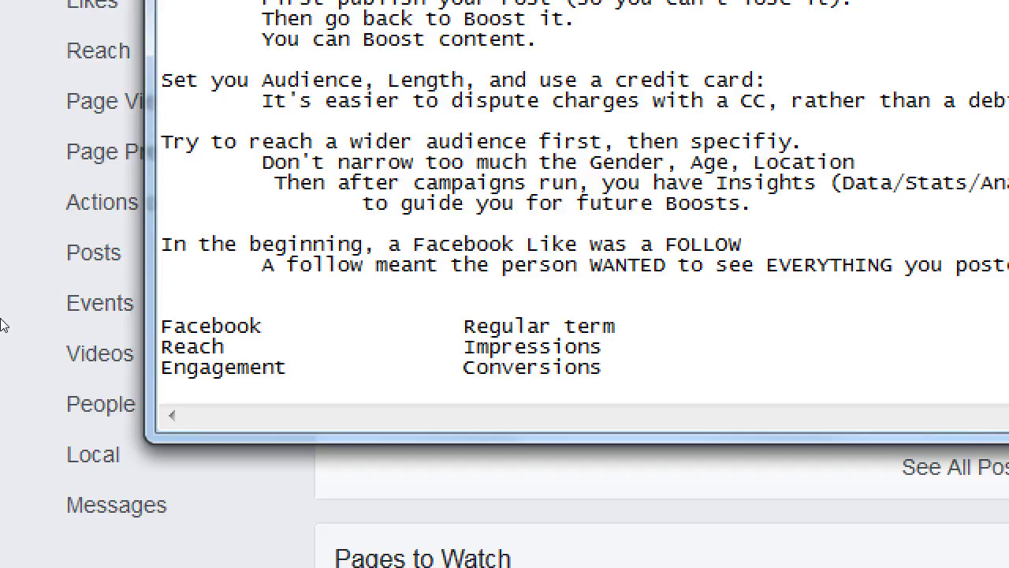
{"action": "type", "text": "- People"}
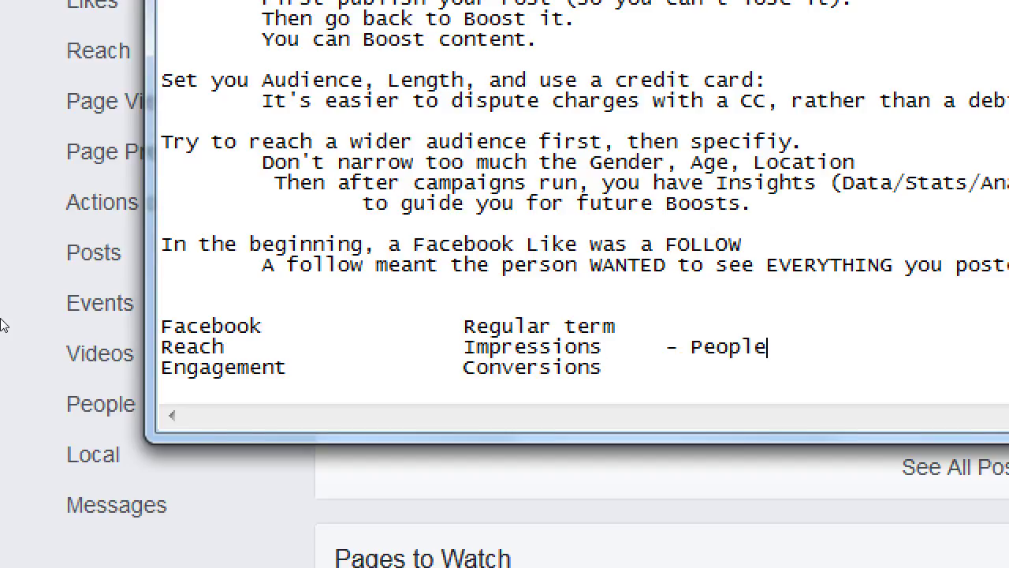
{"action": "type", "text": " see your content"}
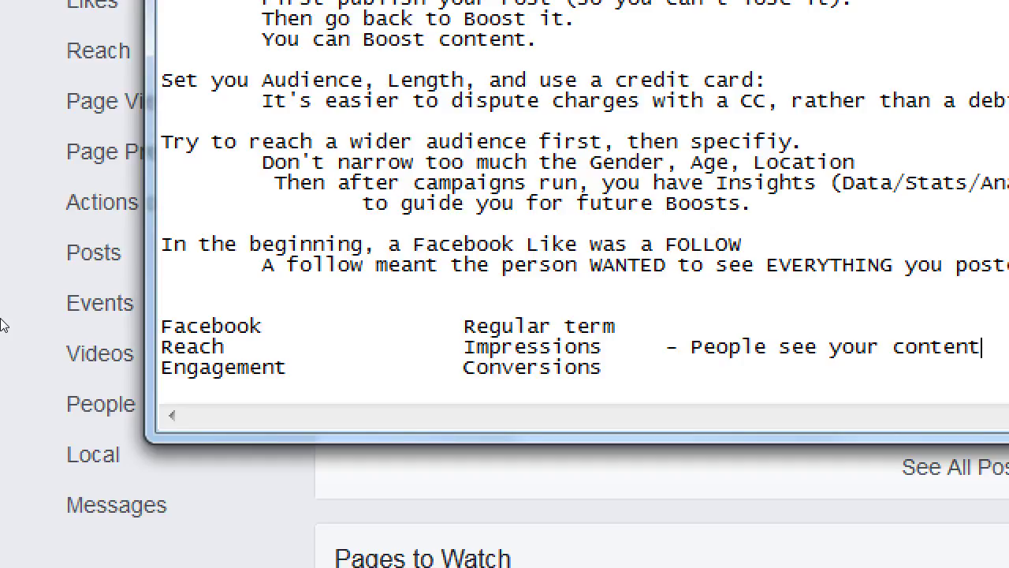
{"action": "key", "text": "Down"}
{"action": "key", "text": "Tab"}
{"action": "type", "text": "- People act"}
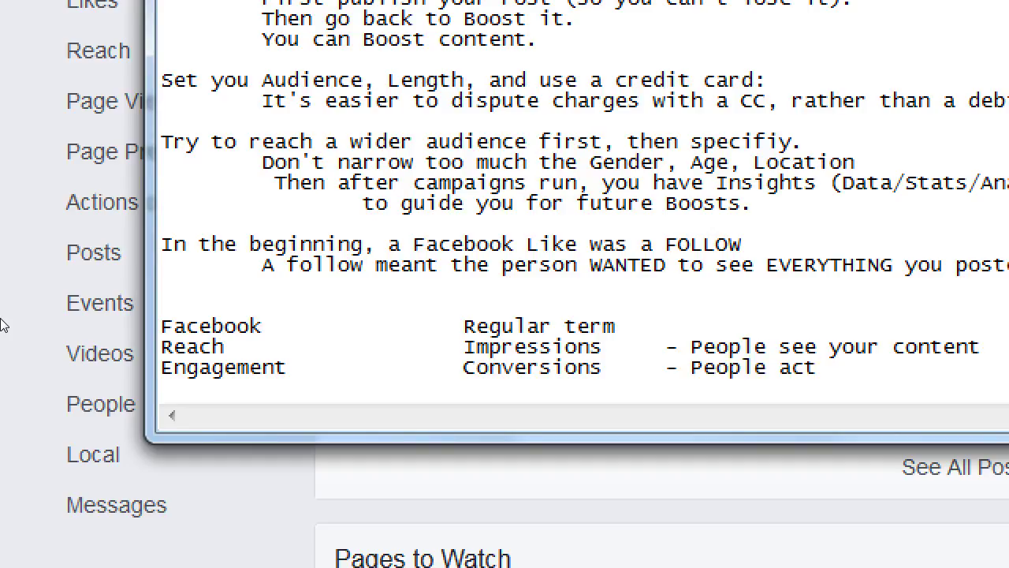
{"action": "key", "text": "BackSpace"}
{"action": "key", "text": "BackSpace"}
{"action": "key", "text": "BackSpace"}
{"action": "type", "text": "ACT your "}
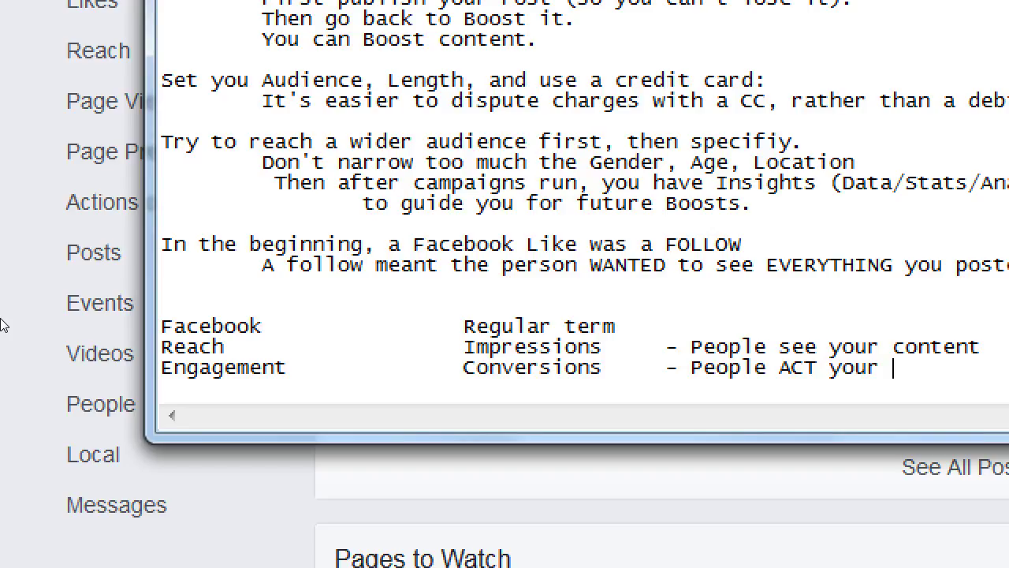
{"action": "type", "text": "content"}
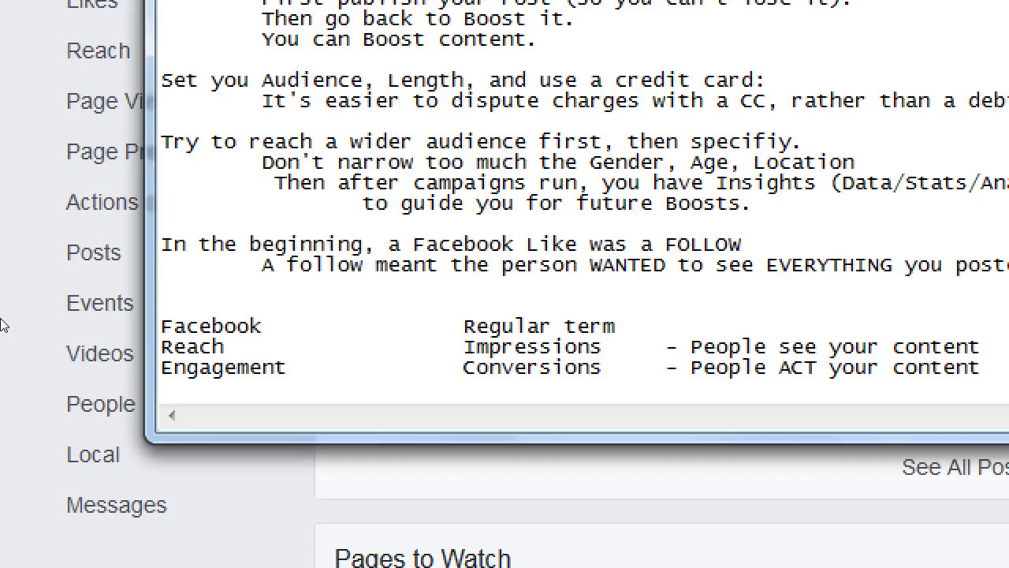
Return to the Insights posts table and select 'Organic / Paid' in the Reach legend
{"action": "left_click", "coordinate": [272, 467]}
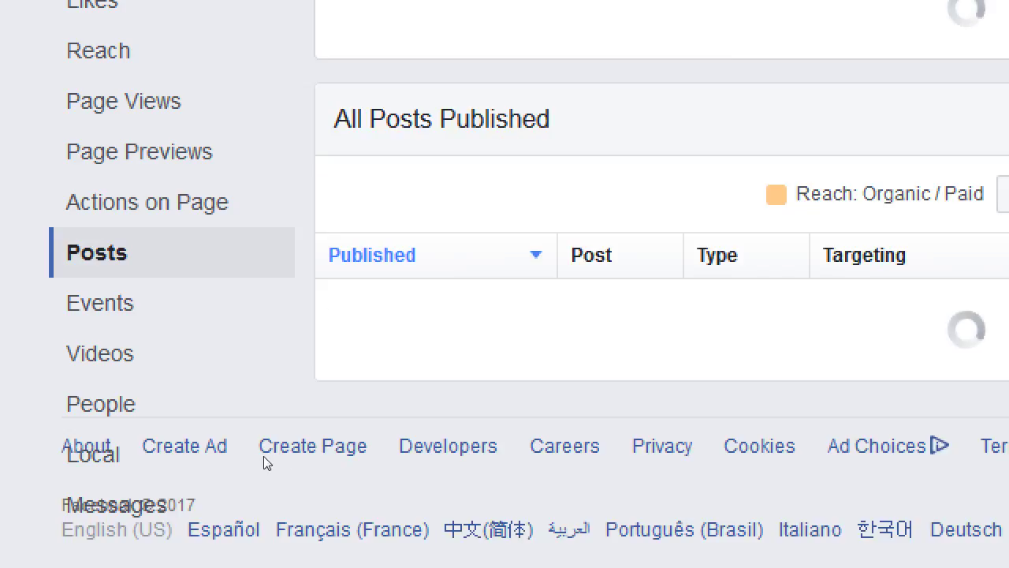
{"action": "mouse_move", "coordinate": [329, 451]}
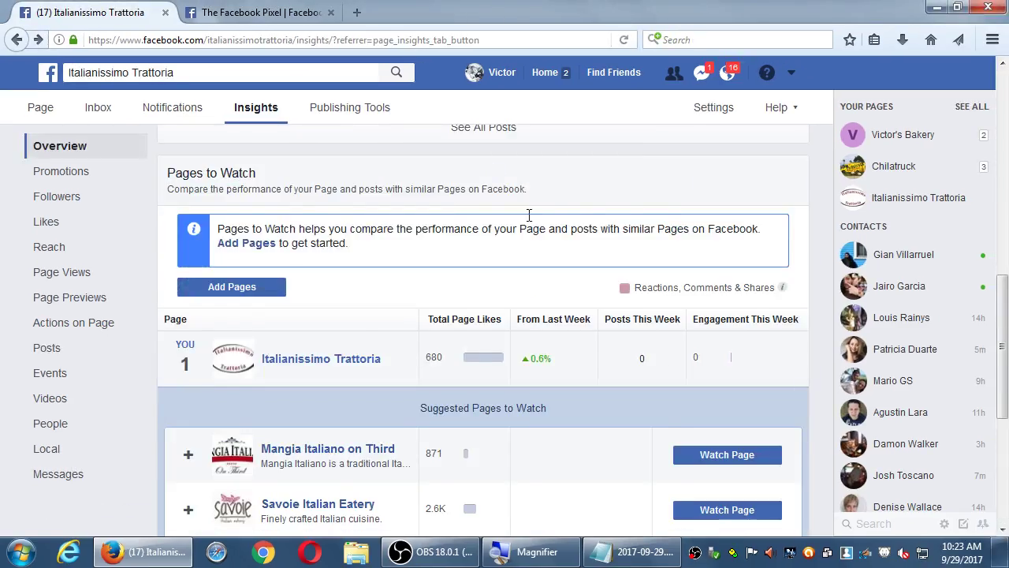
{"action": "scroll", "coordinate": [535, 220], "scroll_direction": "up", "scroll_amount": 3}
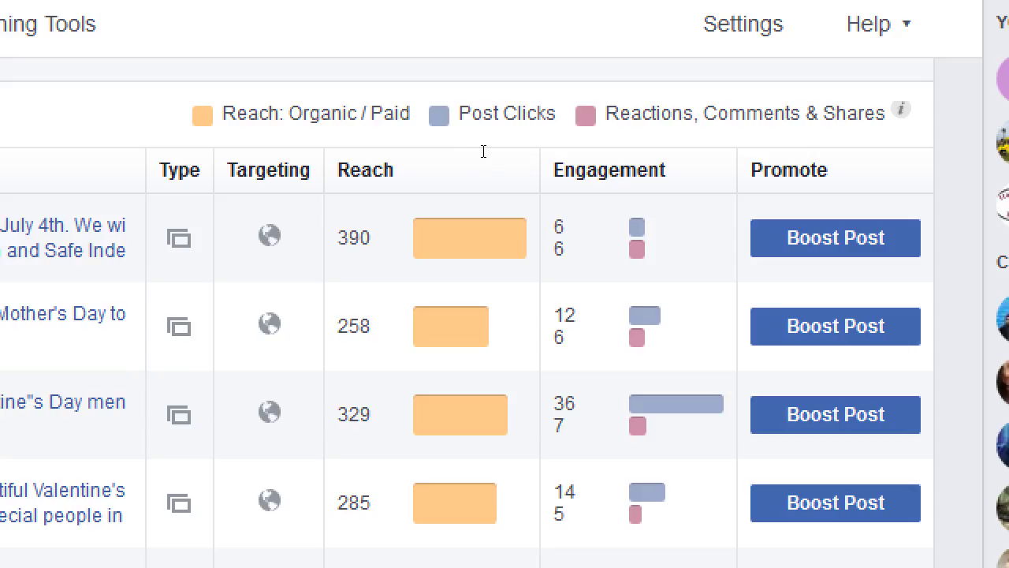
{"action": "left_click_drag", "start_coordinate": [484, 151], "coordinate": [547, 154]}
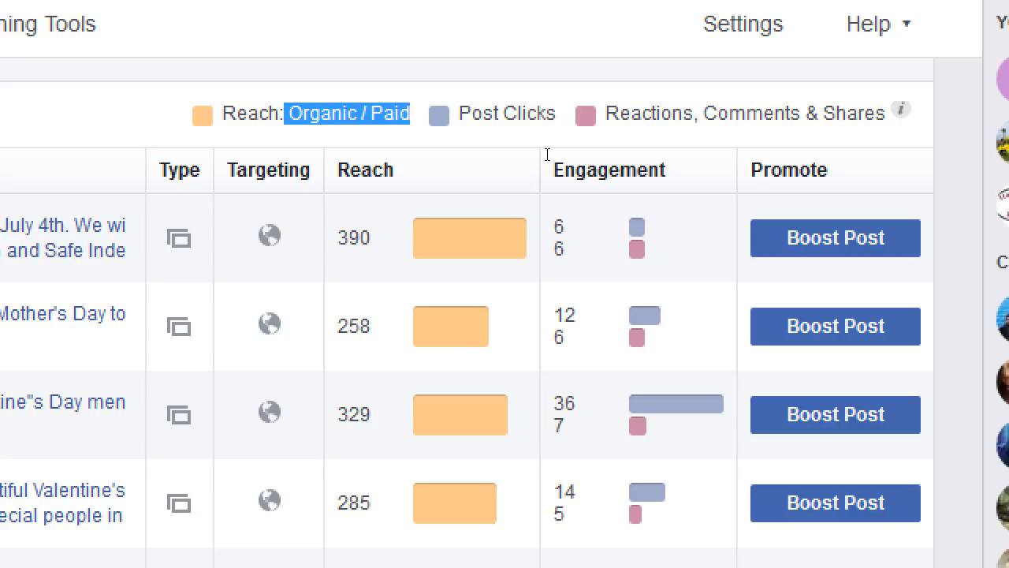
Below the table in the notes, add separate Paid and Organic lines
{"action": "key", "text": "alt+Tab"}
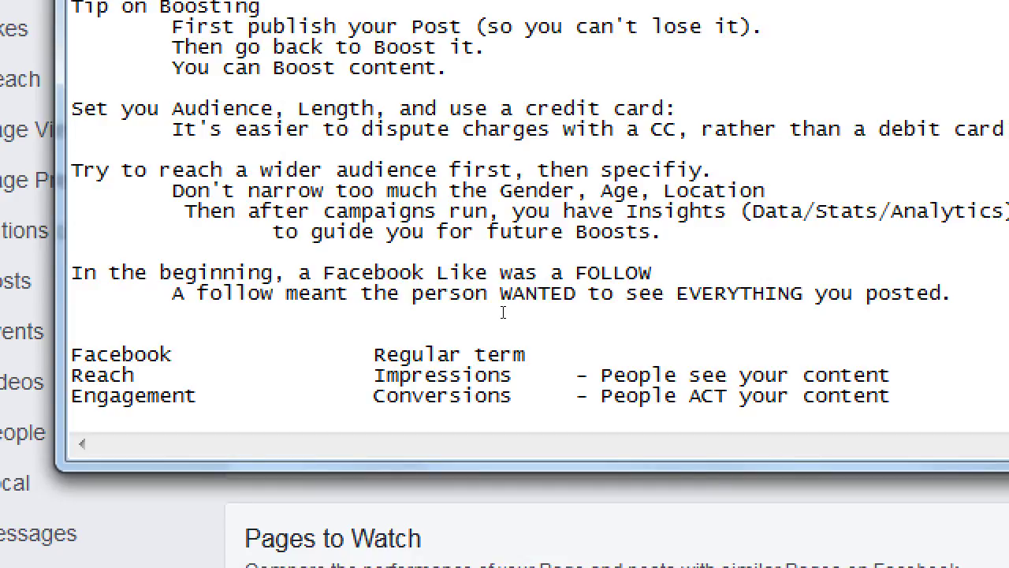
{"action": "key", "text": "ctrl+End"}
{"action": "key", "text": "Return"}
{"action": "key", "text": "Return"}
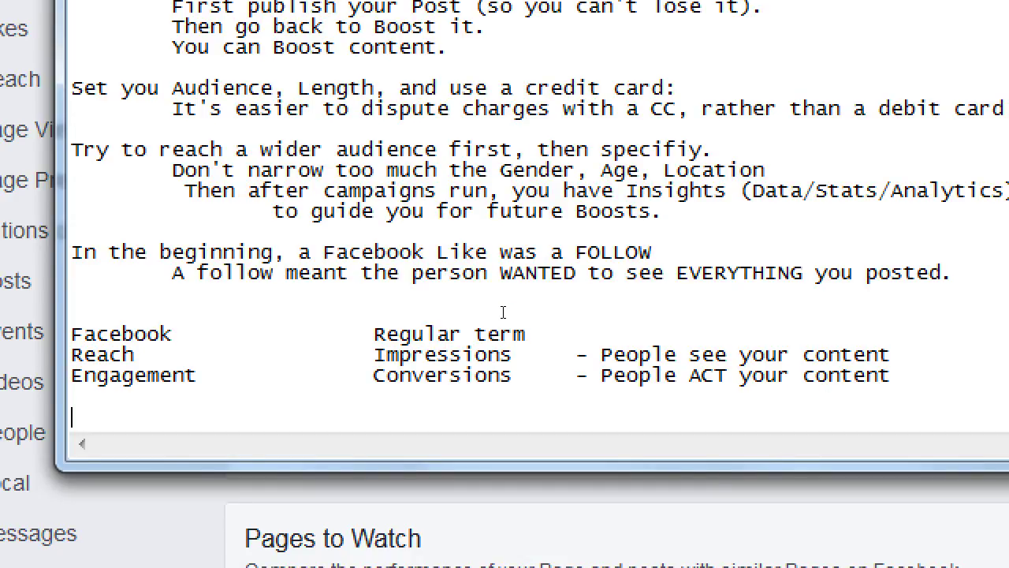
{"action": "type", "text": "Organic / Paid"}
{"action": "key", "text": "Left"}
{"action": "key", "text": "Left"}
{"action": "key", "text": "Return"}
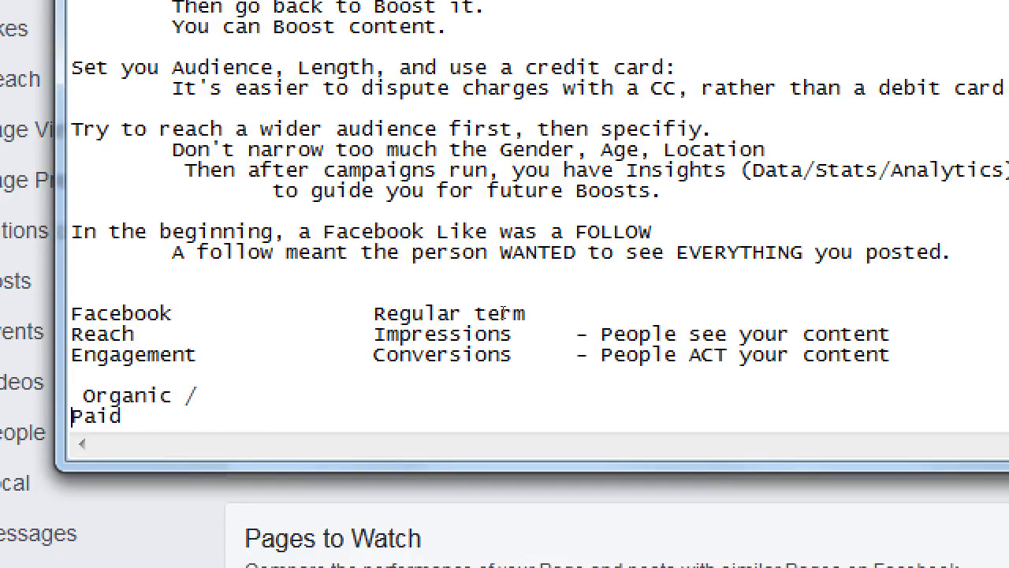
{"action": "key", "text": "shift+End"}
{"action": "key", "text": "Delete"}
{"action": "key", "text": "Up"}
{"action": "type", "text": "Paid"}
{"action": "key", "text": "Return"}
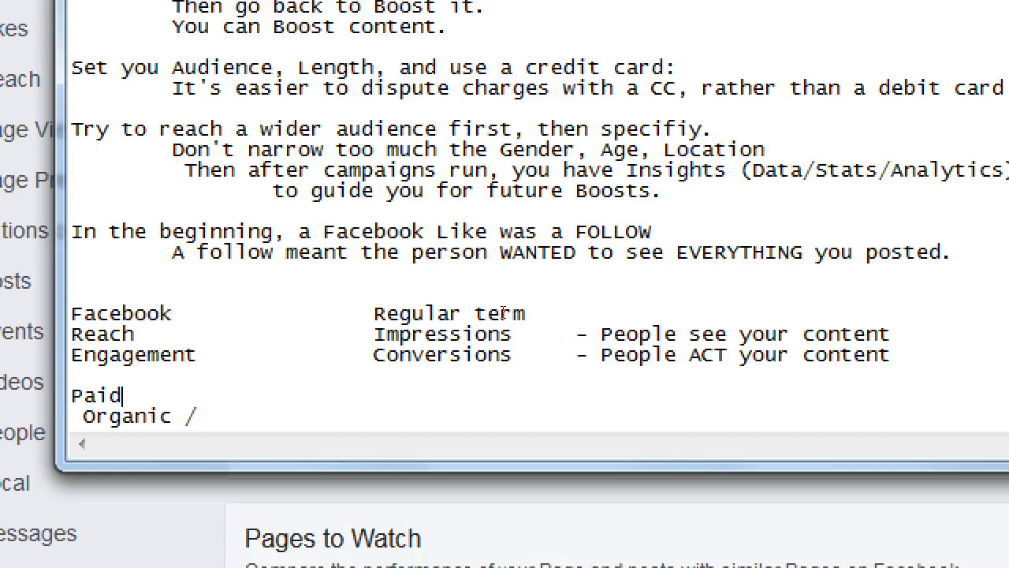
{"action": "key", "text": "Delete"}
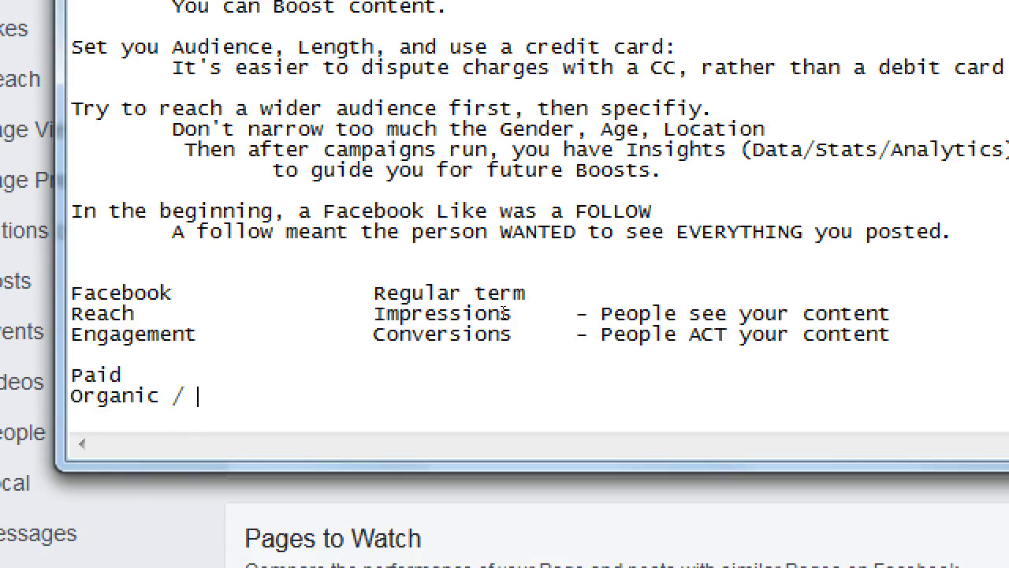
{"action": "key", "text": "BackSpace"}
{"action": "key", "text": "BackSpace"}
{"action": "key", "text": "BackSpace"}
{"action": "key", "text": "Up"}
{"action": "key", "text": "Tab"}
Extend the Paid line to 'Paid Marketing - Paid to reach an audience'
{"action": "type", "text": "- M"}
{"action": "key", "text": "BackSpace"}
{"action": "key", "text": "BackSpace"}
{"action": "key", "text": "BackSpace"}
{"action": "key", "text": "BackSpace"}
{"action": "key", "text": "BackSpace"}
{"action": "key", "text": "BackSpace"}
{"action": "type", "text": "d Marketing - "}
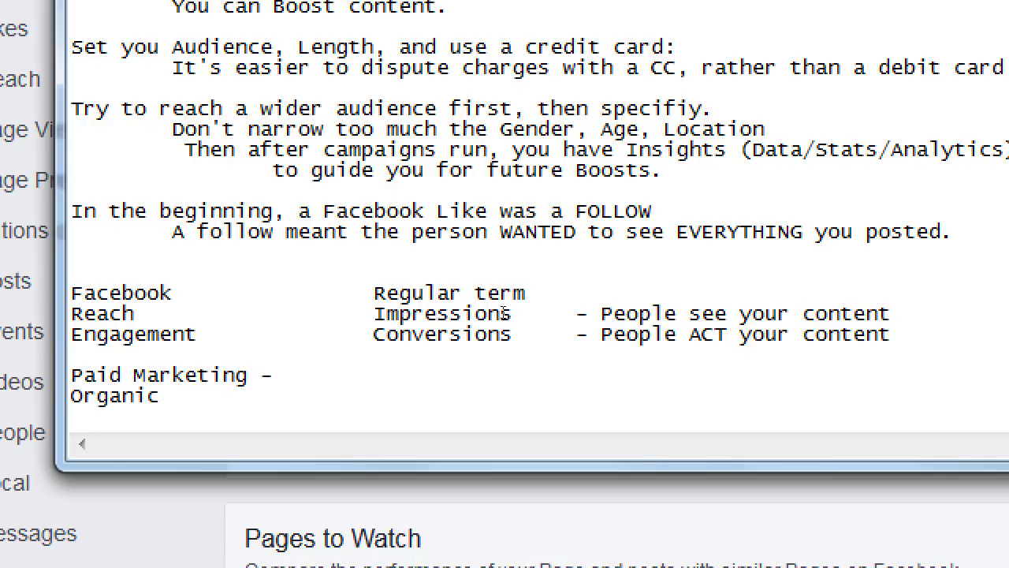
{"action": "type", "text": " Padi"}
{"action": "key", "text": "BackSpace"}
{"action": "key", "text": "BackSpace"}
{"action": "type", "text": "id to"}
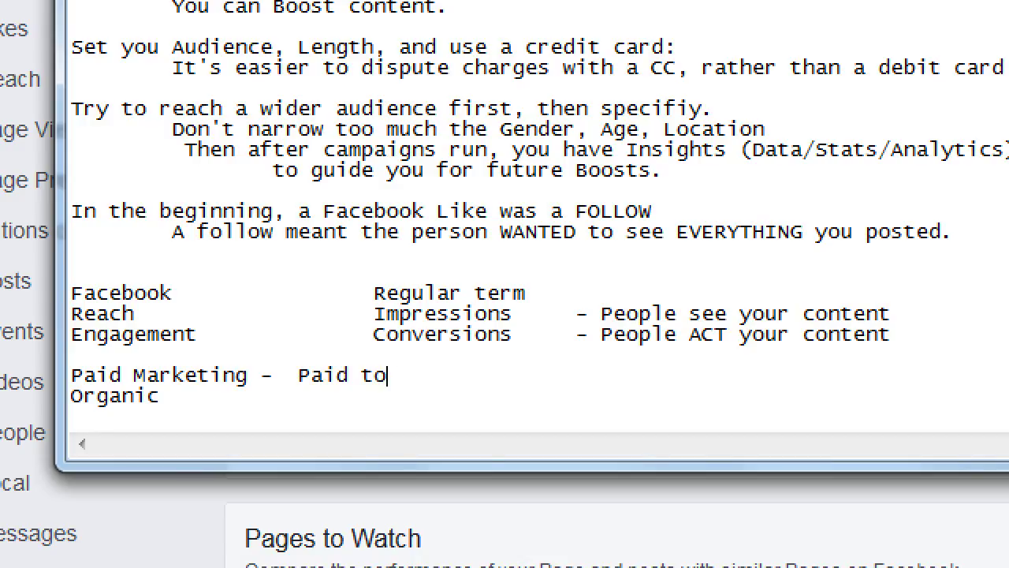
{"action": "type", "text": " reach an audi"}
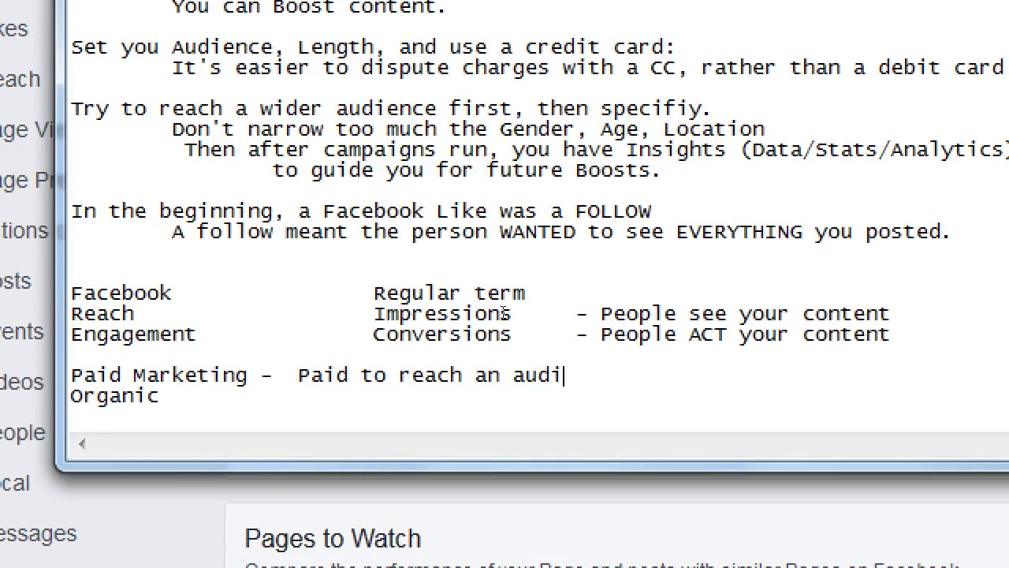
{"action": "type", "text": "ence"}
Define Organic as '- Non-paid content'
{"action": "key", "text": "Down"}
{"action": "key", "text": "Tab"}
{"action": "key", "text": "Tab"}
{"action": "type", "text": "- NON-"}
{"action": "key", "text": "BackSpace"}
{"action": "key", "text": "BackSpace"}
{"action": "key", "text": "BackSpace"}
{"action": "key", "text": "BackSpace"}
{"action": "type", "text": "Non-paid"}
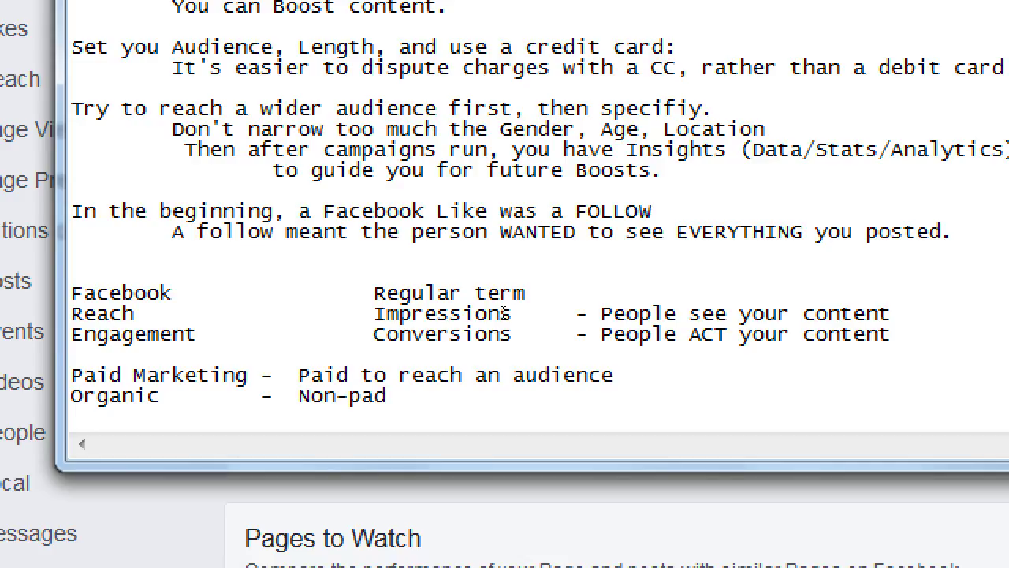
{"action": "key", "text": "BackSpace"}
{"action": "type", "text": "id content"}
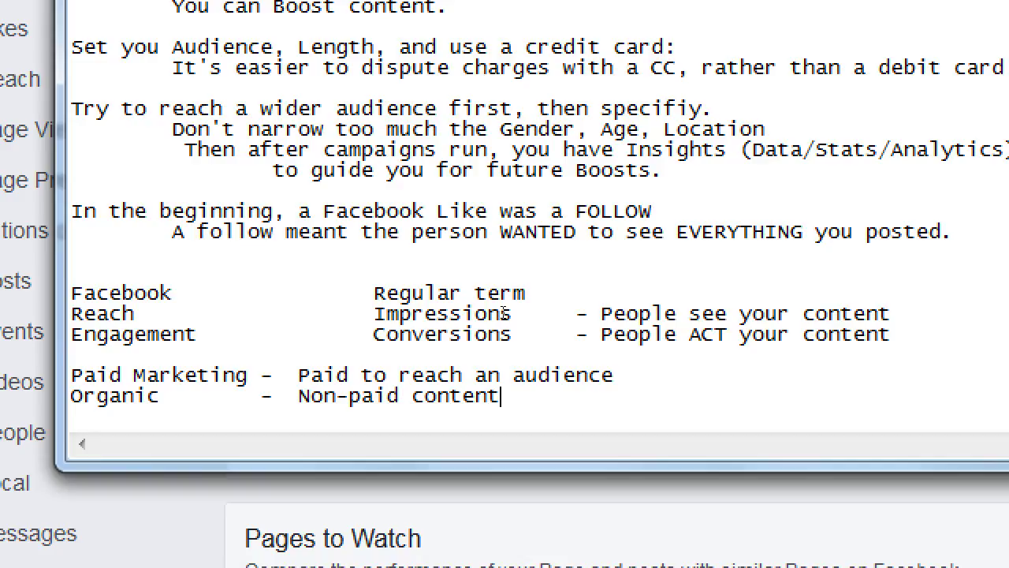
Insert 'content,' after 'Paid' in the Paid Marketing definition and zoom back out
{"action": "key", "text": "Up"}
{"action": "key", "text": "ctrl+Left"}
{"action": "key", "text": "ctrl+Left"}
{"action": "key", "text": "ctrl+Left"}
{"action": "type", "text": "conten"}
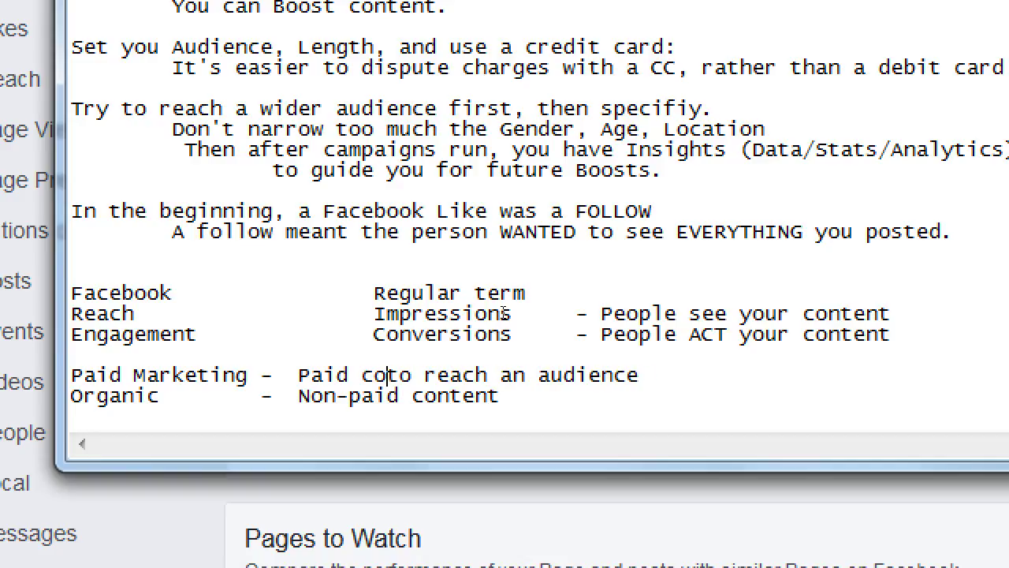
{"action": "type", "text": "t,"}
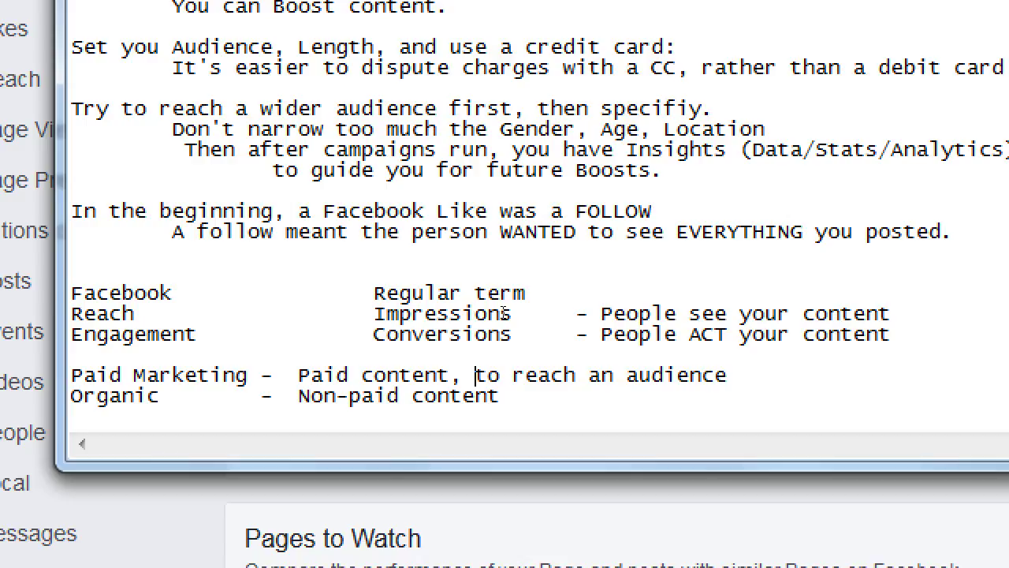
{"action": "key", "text": "super+minus"}
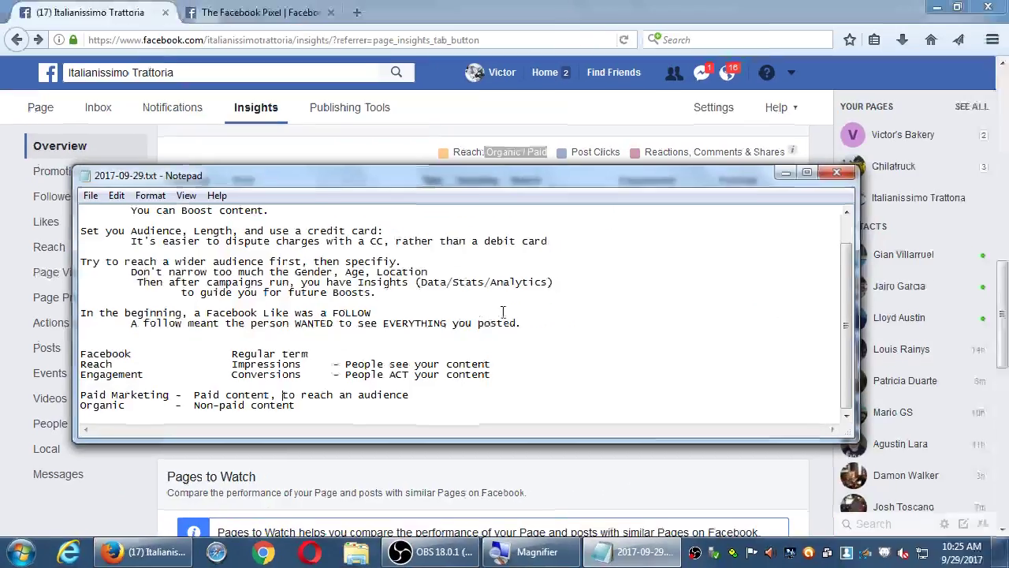
Open the Victor's Bakery page from the account menu and scroll through its posts
{"action": "left_click", "coordinate": [550, 6]}
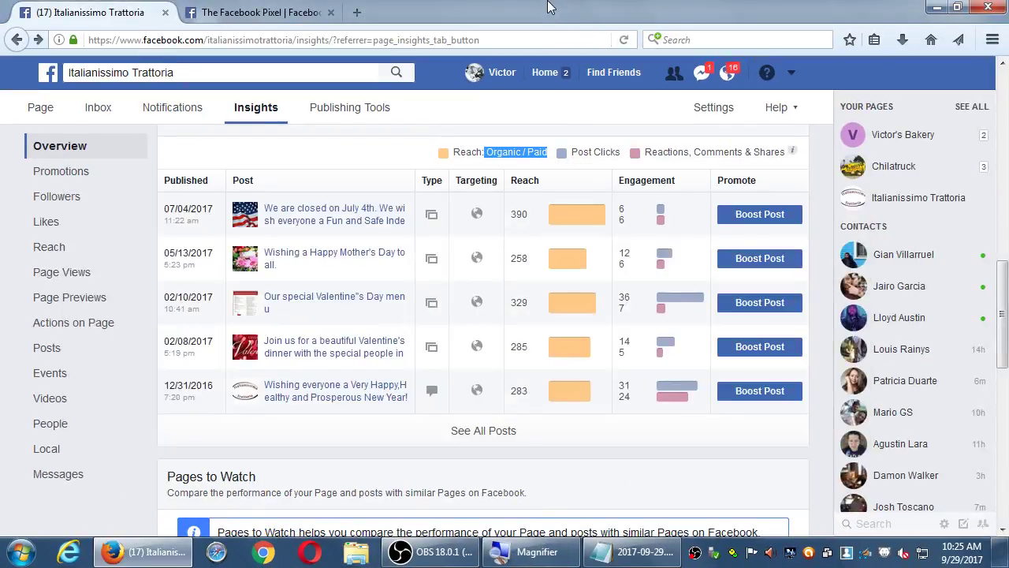
{"action": "left_click", "coordinate": [790, 73]}
{"action": "left_click", "coordinate": [746, 123]}
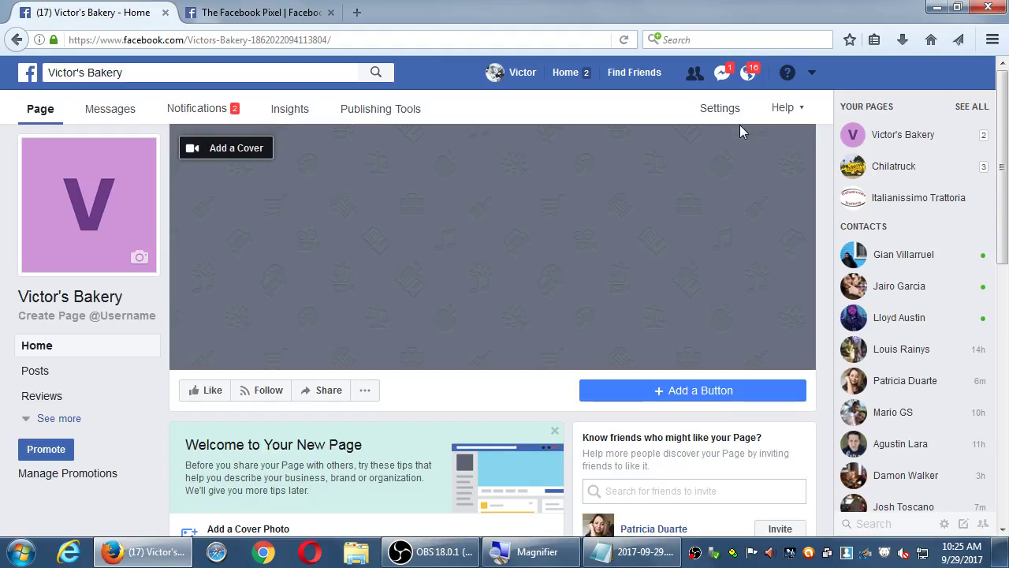
{"action": "scroll", "coordinate": [481, 296], "scroll_direction": "down", "scroll_amount": 5}
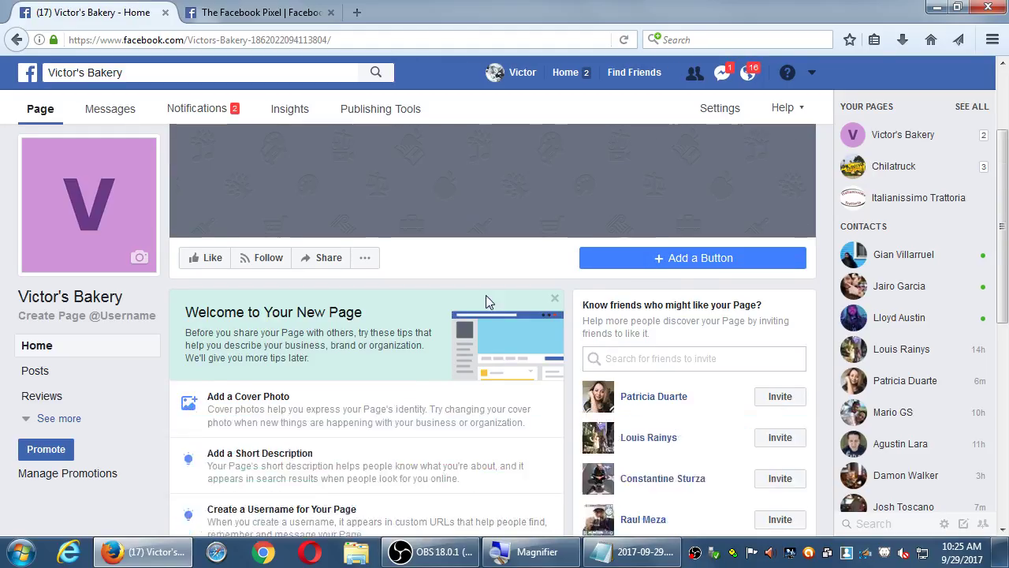
{"action": "scroll", "coordinate": [383, 389], "scroll_direction": "down", "scroll_amount": 3}
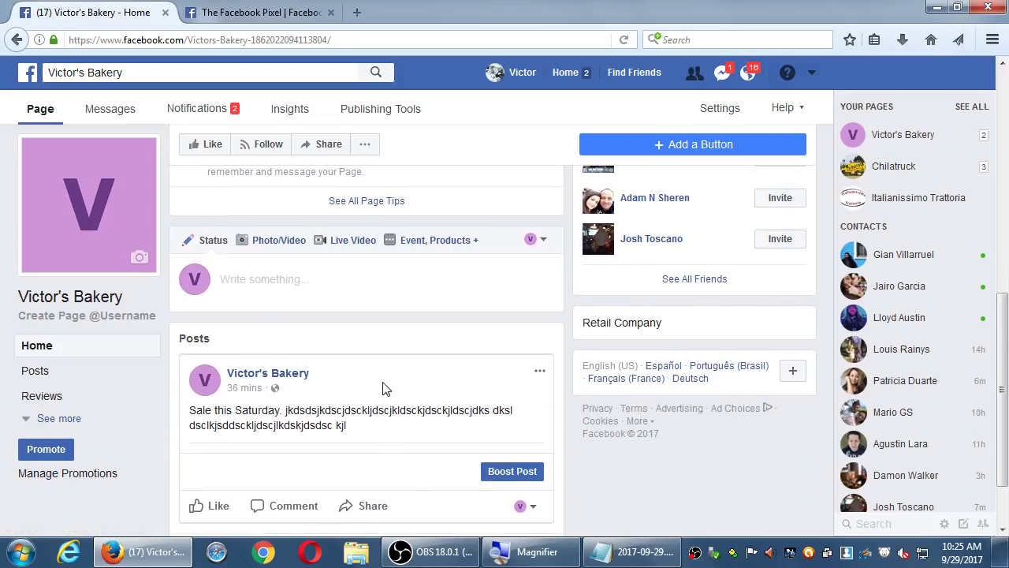
{"action": "scroll", "coordinate": [492, 476], "scroll_direction": "down", "scroll_amount": 2}
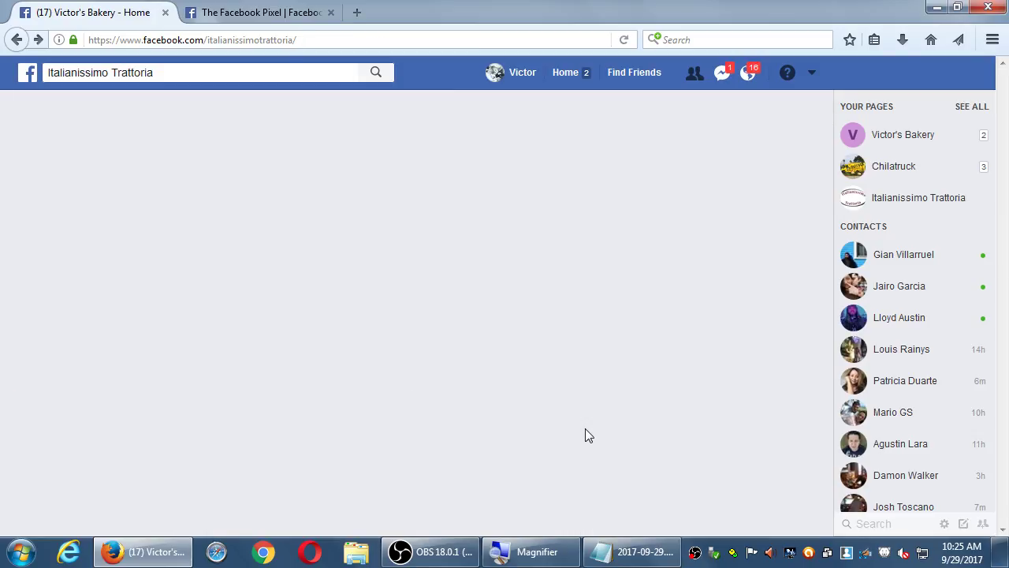
{"action": "scroll", "coordinate": [585, 430], "scroll_direction": "down", "scroll_amount": 10}
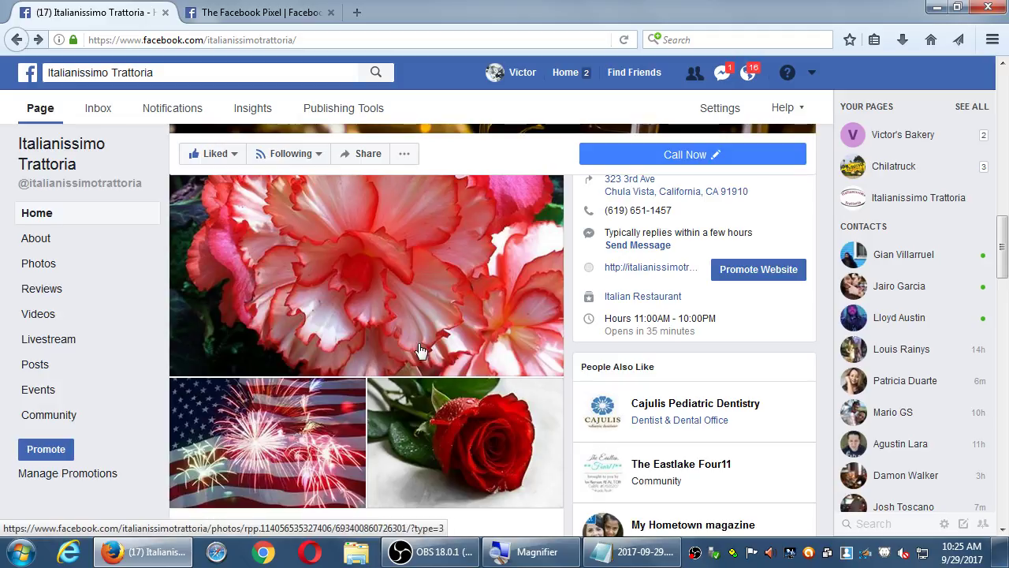
Go back to the Victor's Bakery page, close The Facebook Pixel tab, and magnify the notes
{"action": "left_click", "coordinate": [17, 39]}
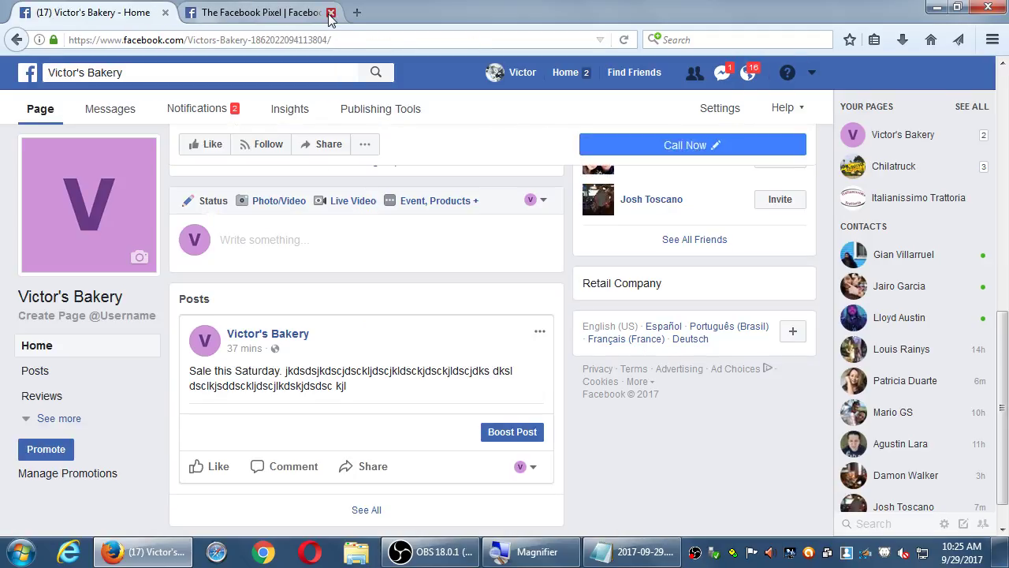
{"action": "left_click", "coordinate": [330, 12]}
{"action": "left_click", "coordinate": [631, 552]}
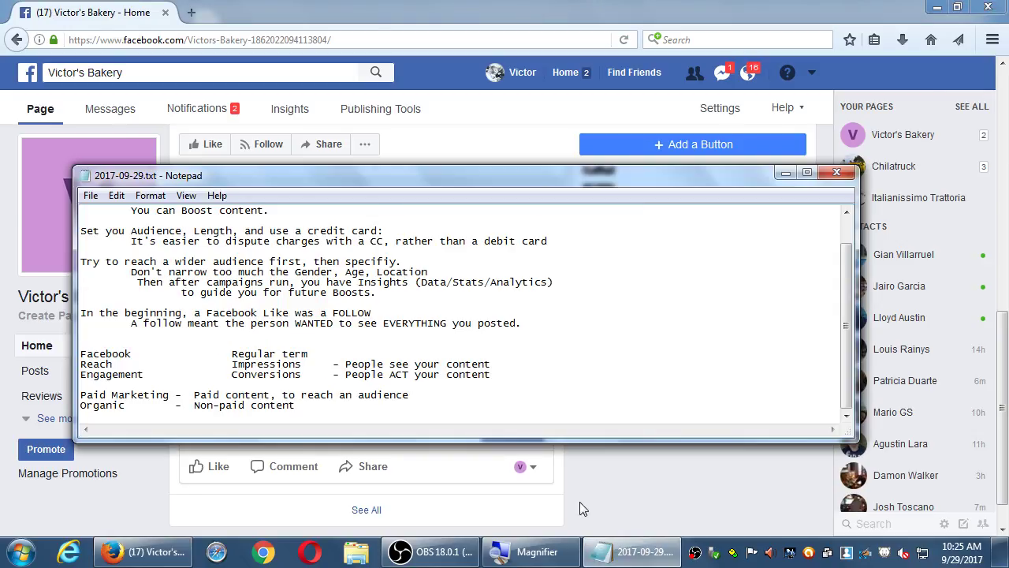
{"action": "key", "text": "super+plus"}
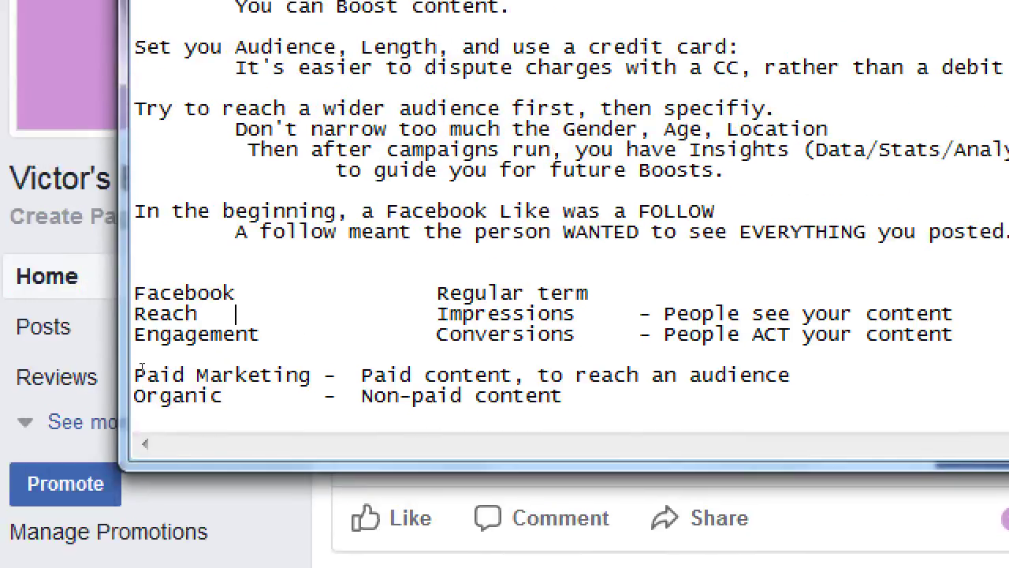
Add 'Beginner' and 'Advanced' column headings with 'Boost a post' under Beginner
{"action": "key", "text": "Return"}
{"action": "key", "text": "Return"}
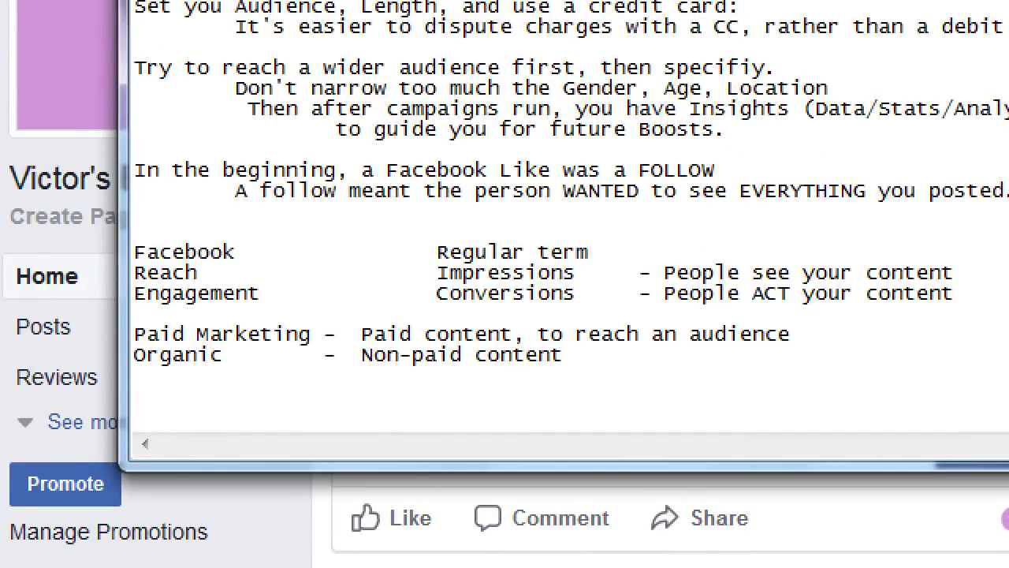
{"action": "type", "text": "Beginner"}
{"action": "key", "text": "Tab"}
{"action": "key", "text": "Tab"}
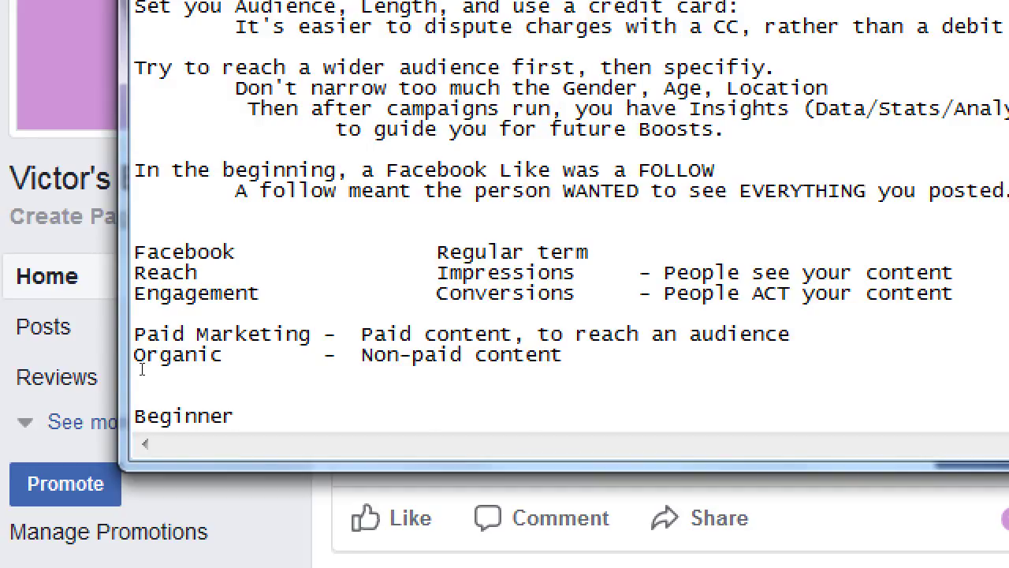
{"action": "key", "text": "Tab"}
{"action": "type", "text": "Advanced"}
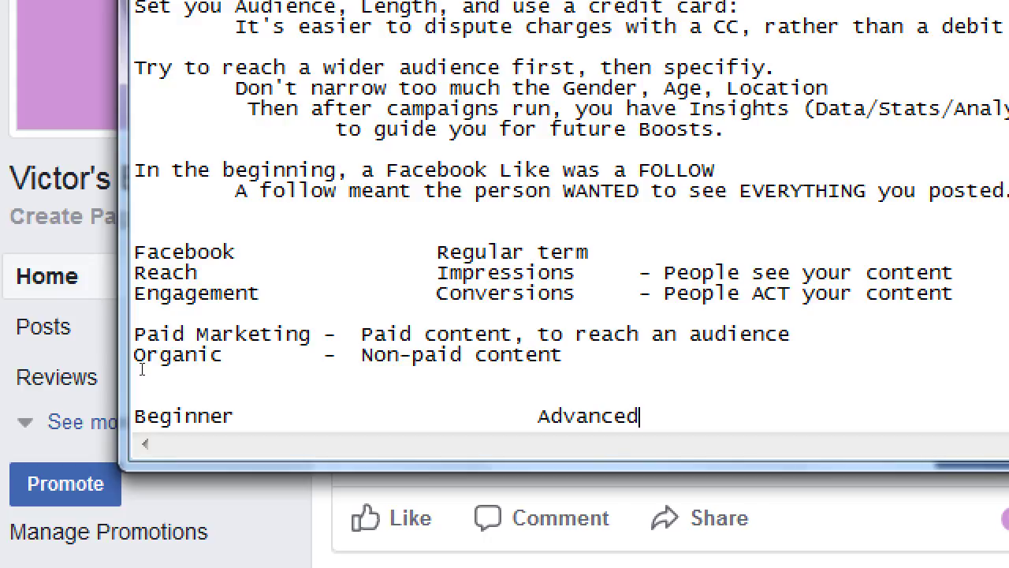
{"action": "key", "text": "Return"}
{"action": "type", "text": "Boost a po"}
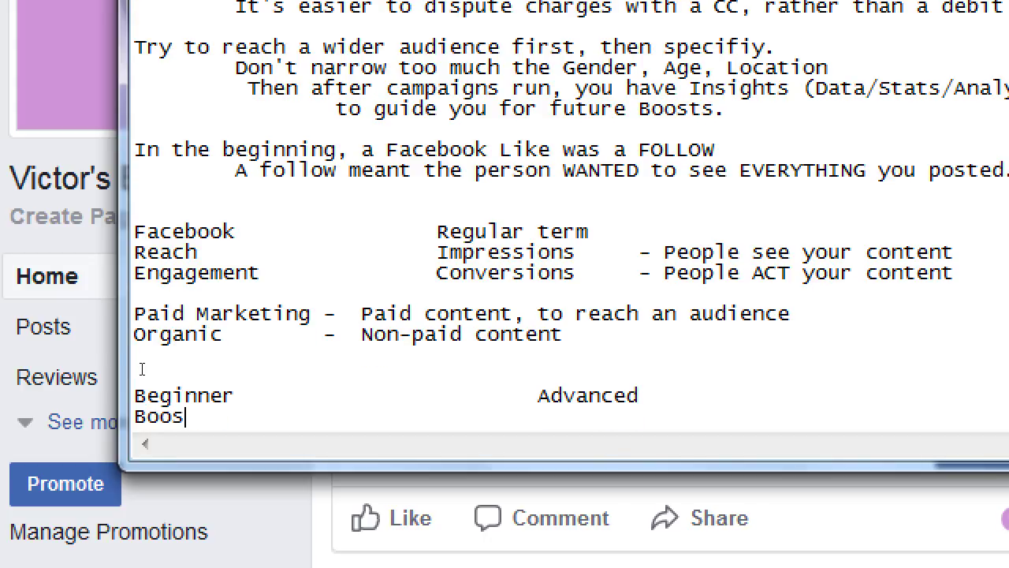
{"action": "type", "text": "st"}
{"action": "key", "text": "Tab"}
{"action": "key", "text": "Tab"}
{"action": "key", "text": "Tab"}
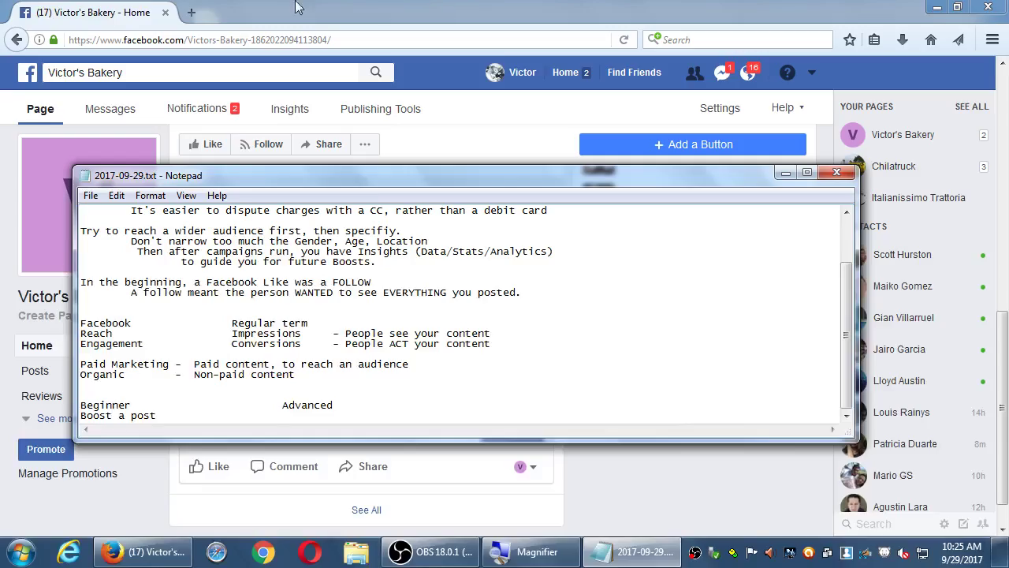
Check the Facebook account menu for ad options, then return to the notes
{"action": "left_click", "coordinate": [828, 87]}
{"action": "left_click", "coordinate": [812, 73]}
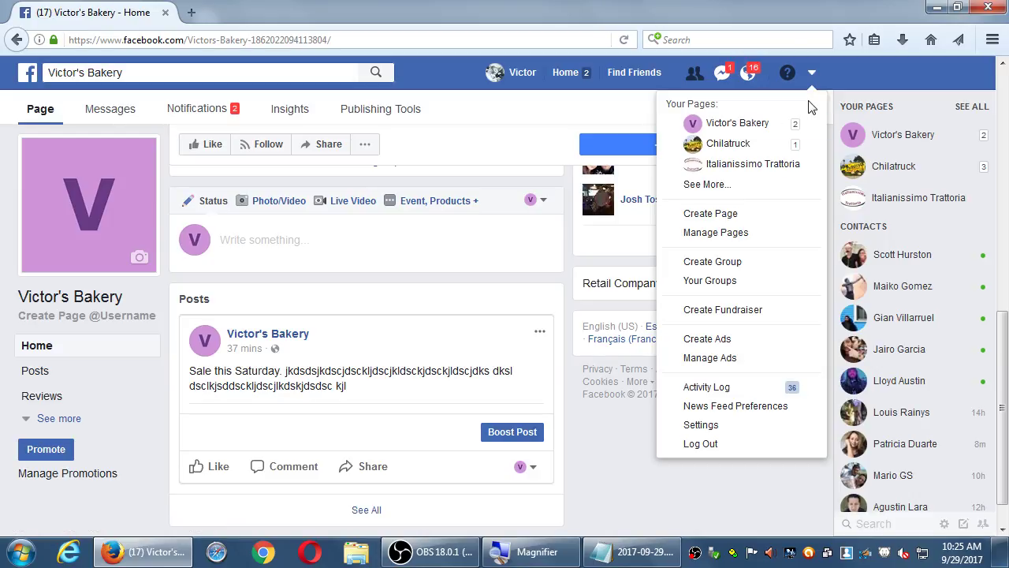
{"action": "left_click", "coordinate": [816, 74]}
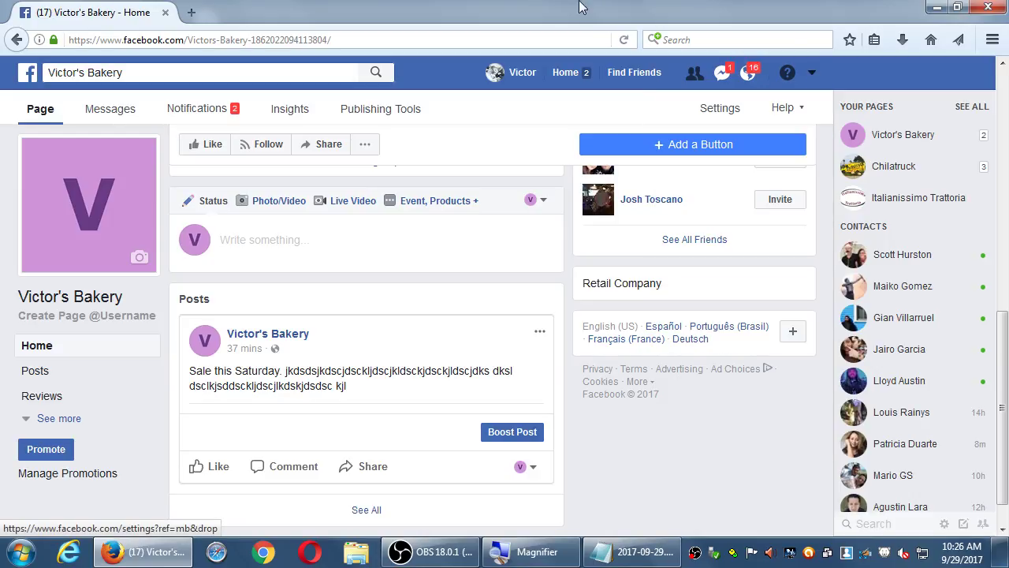
{"action": "key", "text": "alt+Tab"}
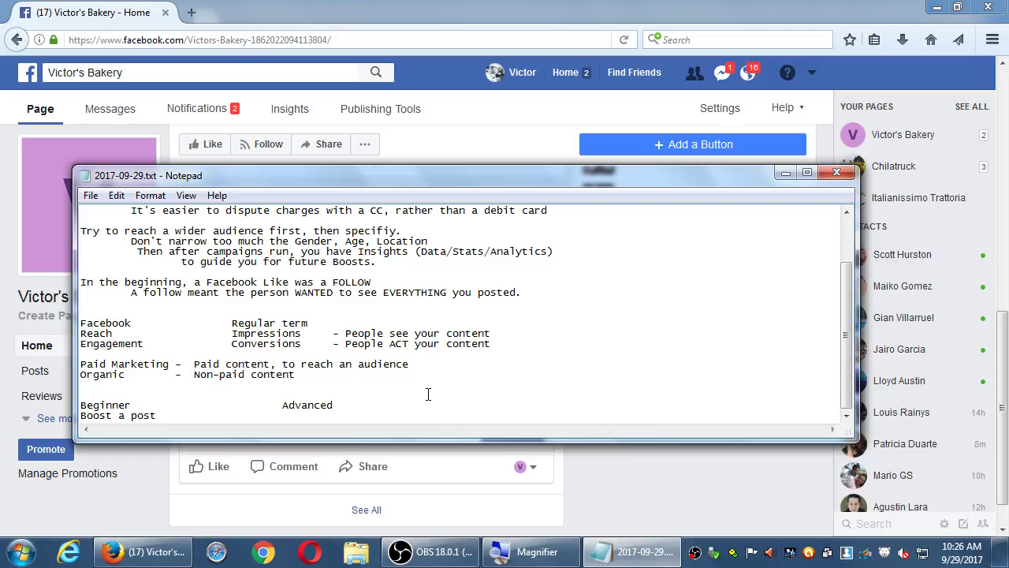
Type 'Ad Manager' under Advanced, briefly highlighting the Beginner heading and Boost a post entry
{"action": "type", "text": "Ad Manager"}
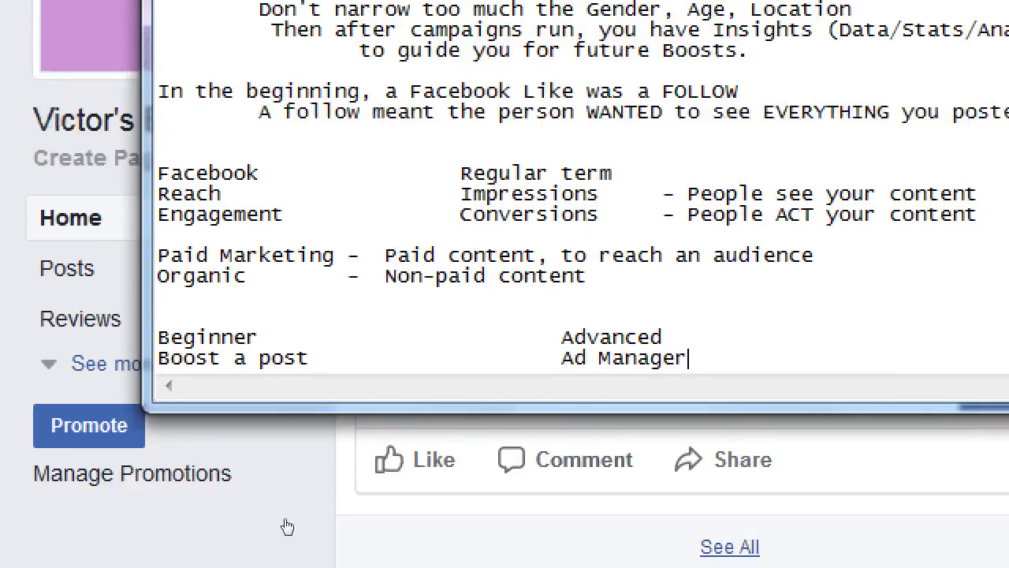
{"action": "key", "text": "Up"}
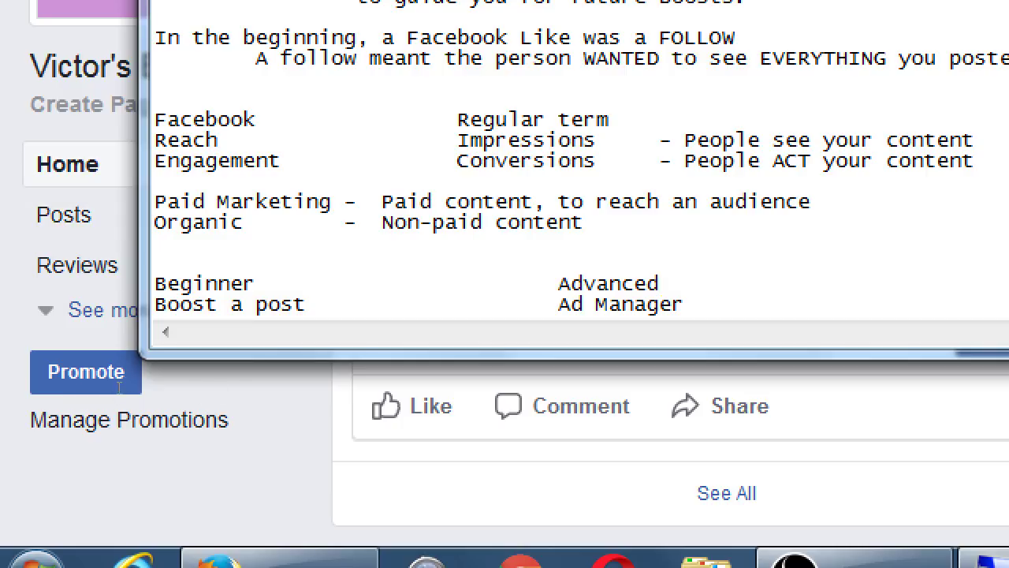
{"action": "key", "text": "ctrl+Left"}
{"action": "key", "text": "shift+Home"}
{"action": "key", "text": "Left"}
{"action": "key", "text": "Down"}
{"action": "key", "text": "End"}
{"action": "key", "text": "shift+Left"}
{"action": "key", "text": "shift+Left"}
{"action": "key", "text": "shift+Left"}
{"action": "key", "text": "shift+Left"}
{"action": "key", "text": "shift+Left"}
{"action": "key", "text": "shift+Left"}
{"action": "key", "text": "shift+Left"}
{"action": "key", "text": "shift+Left"}
{"action": "key", "text": "shift+Left"}
{"action": "key", "text": "shift+Left"}
{"action": "key", "text": "shift+Left"}
{"action": "key", "text": "Right"}
{"action": "key", "text": "Right"}
{"action": "key", "text": "Right"}
{"action": "key", "text": "Right"}
{"action": "key", "text": "Right"}
{"action": "key", "text": "End"}
Add ' - Promoting your website', then indented '- Building Likes' and '- Promotions' lines under Ad Manager
{"action": "type", "text": "- Promot"}
{"action": "key", "text": "BackSpace"}
{"action": "type", "text": "oting your website"}
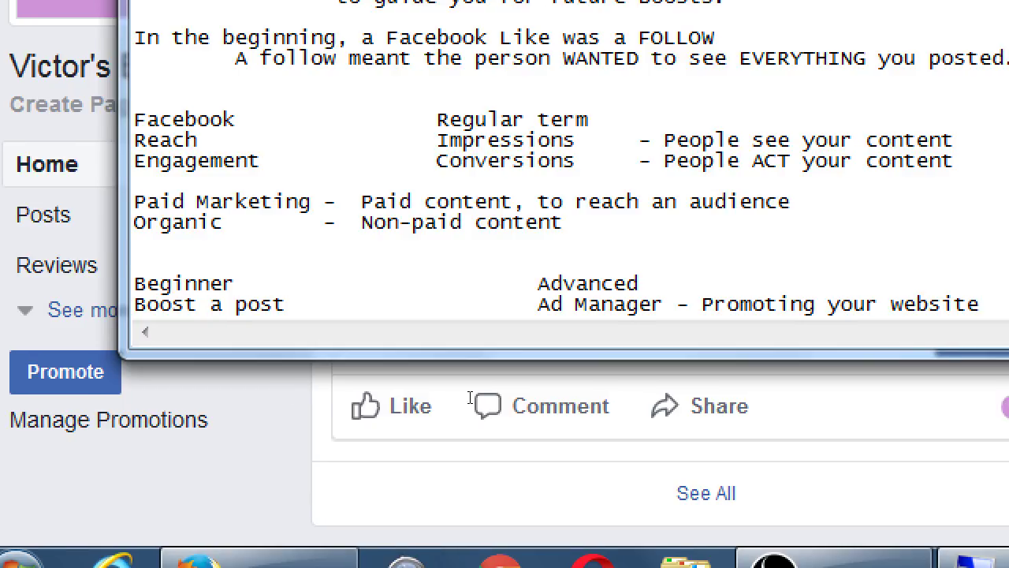
{"action": "key", "text": "Return"}
{"action": "key", "text": "Tab"}
{"action": "key", "text": "Tab"}
{"action": "key", "text": "Tab"}
{"action": "key", "text": "Tab"}
{"action": "key", "text": "Tab"}
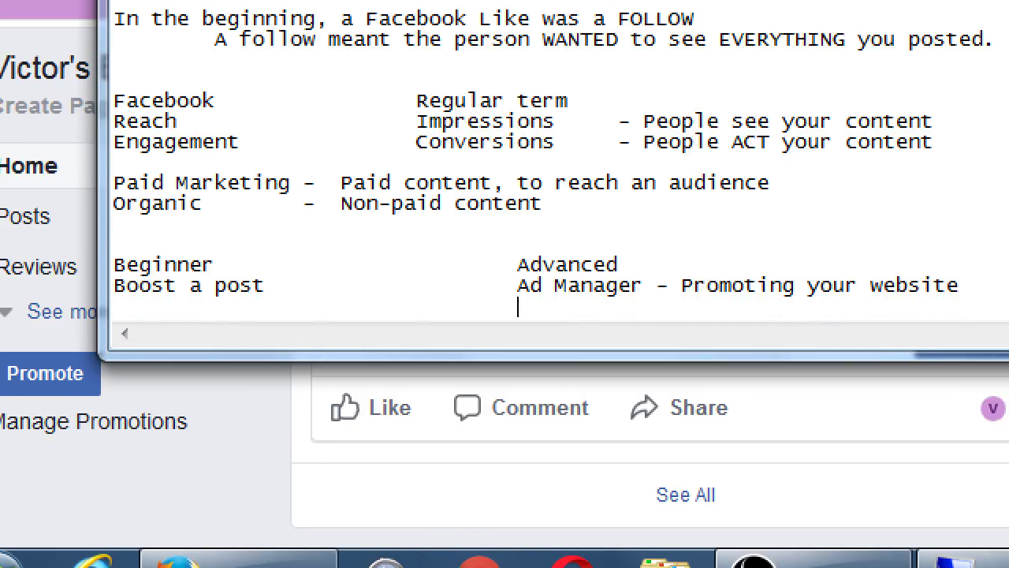
{"action": "type", "text": "- Building "}
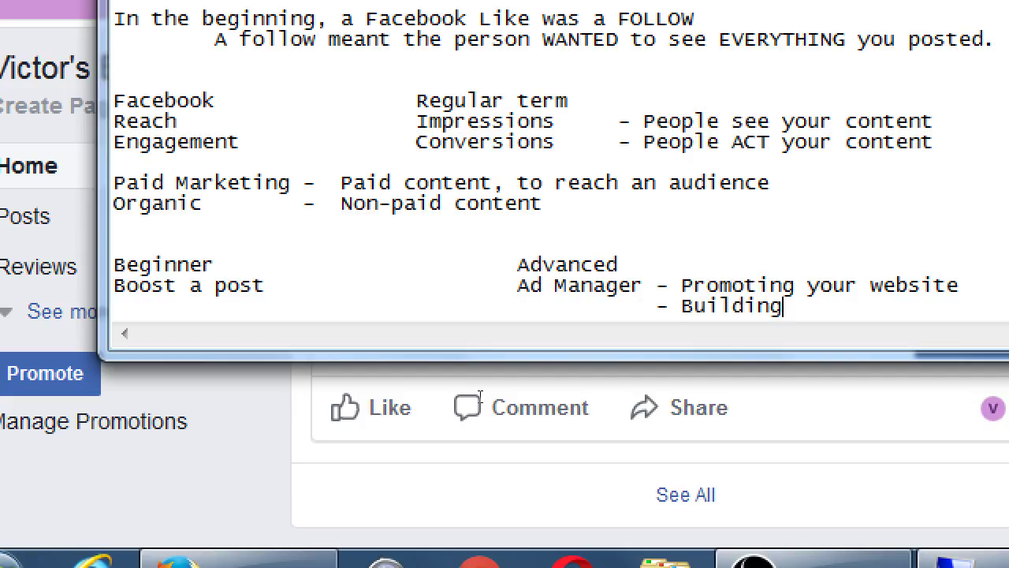
{"action": "type", "text": "Likes"}
{"action": "key", "text": "Return"}
{"action": "key", "text": "Tab"}
{"action": "key", "text": "Tab"}
{"action": "key", "text": "Tab"}
{"action": "key", "text": "Tab"}
{"action": "key", "text": "Tab"}
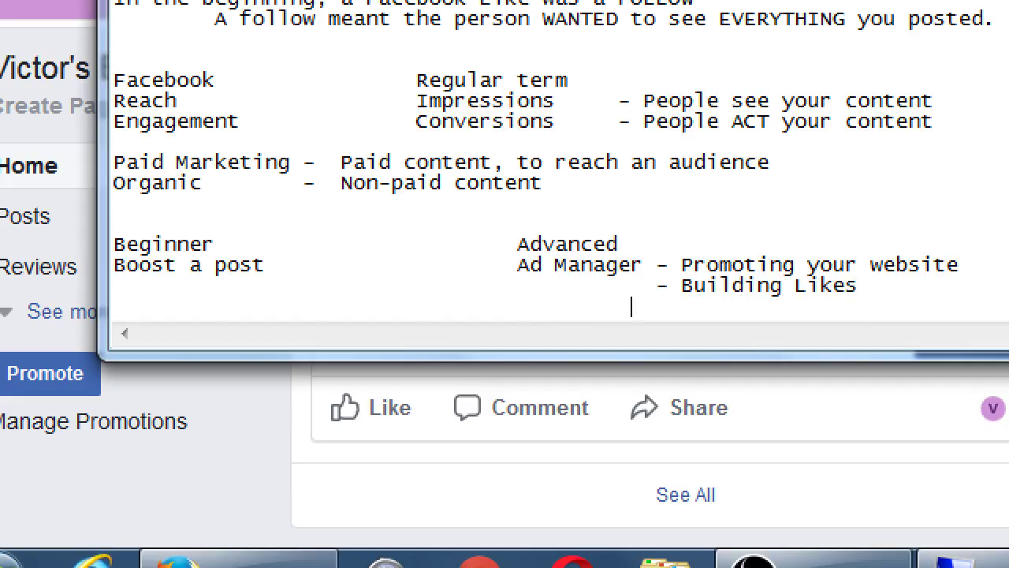
{"action": "type", "text": "- Promotions"}
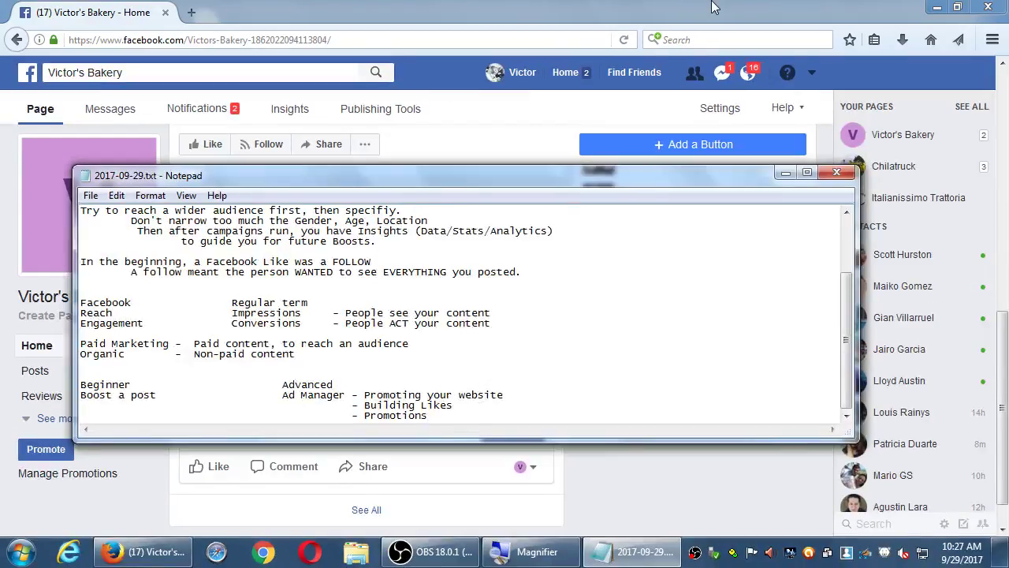
Choose Create Ads from the Facebook account menu to launch Ads Manager's ad-creation page
{"action": "left_click", "coordinate": [815, 74]}
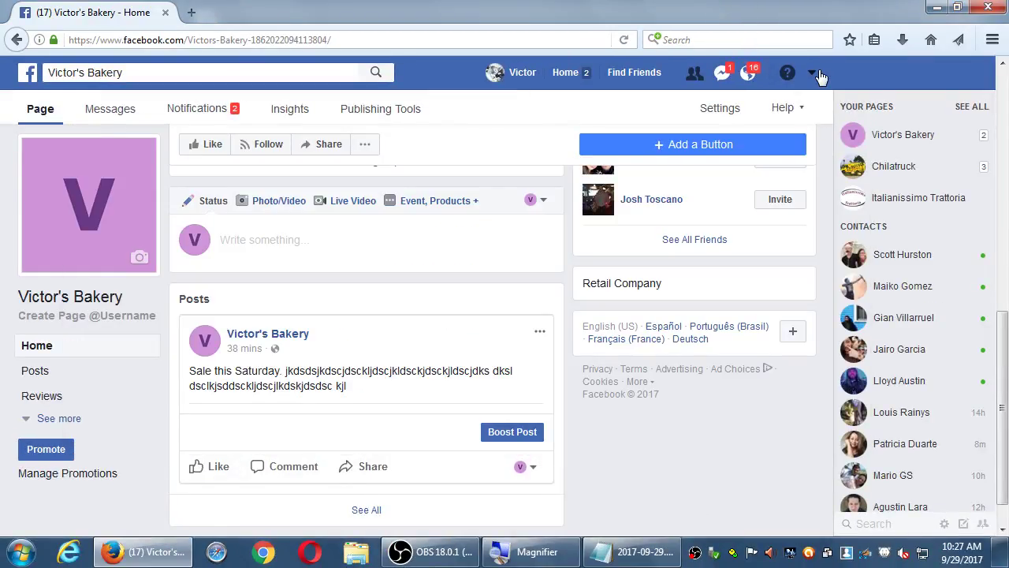
{"action": "left_click", "coordinate": [813, 75]}
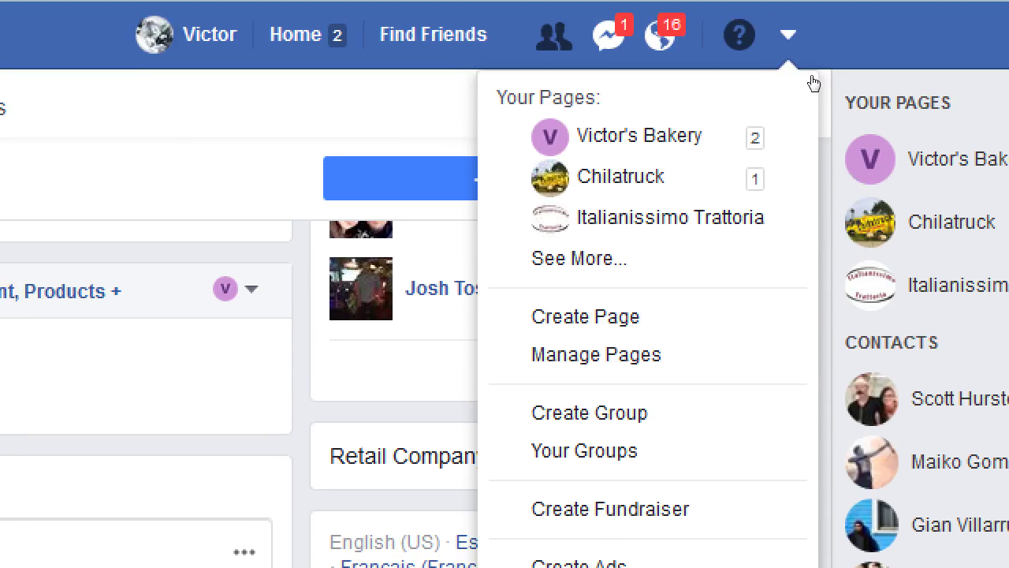
{"action": "left_click", "coordinate": [812, 82]}
{"action": "left_click", "coordinate": [812, 83]}
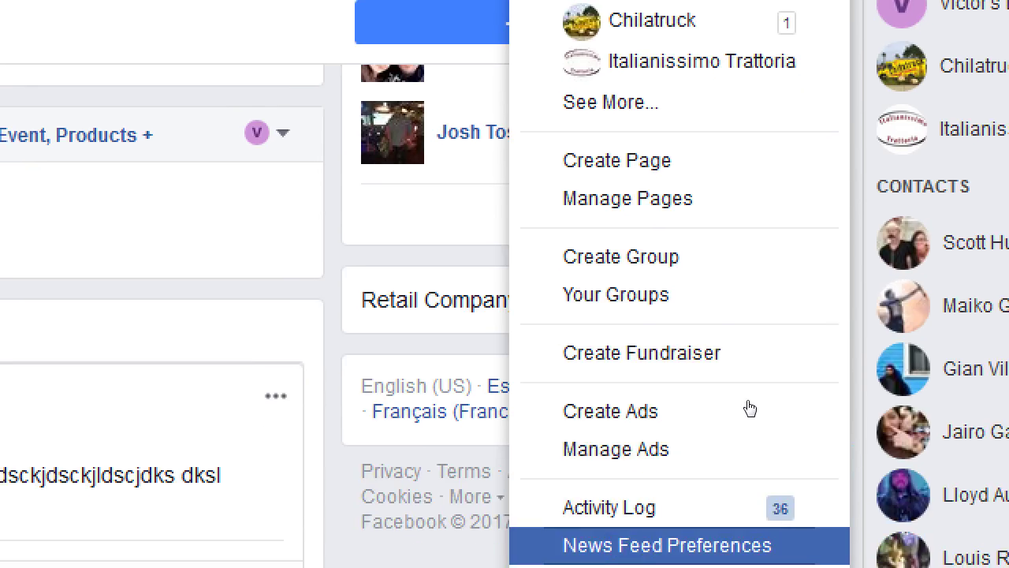
{"action": "left_click", "coordinate": [749, 343]}
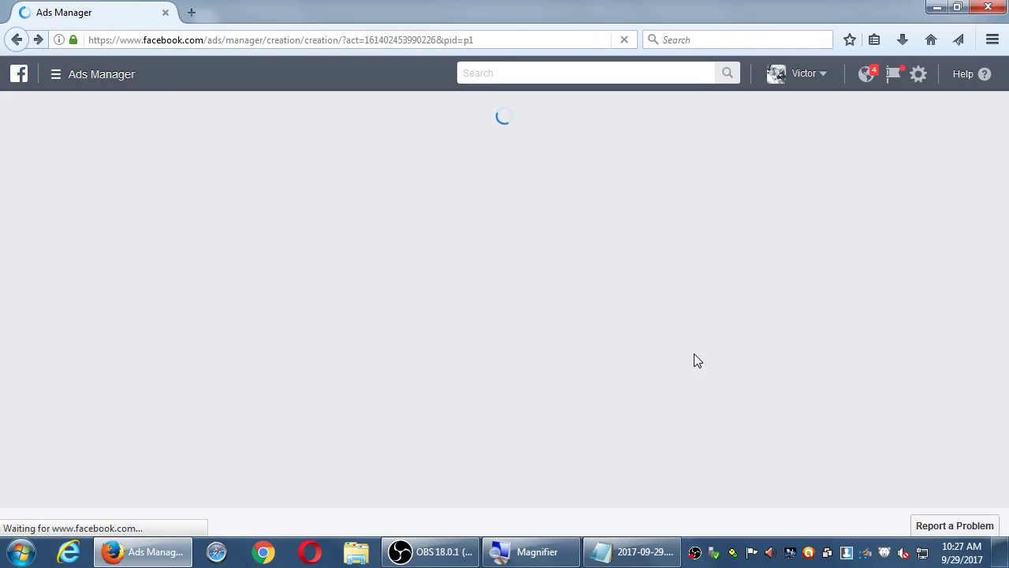
{"action": "scroll", "coordinate": [694, 360], "scroll_direction": "down", "scroll_amount": 1}
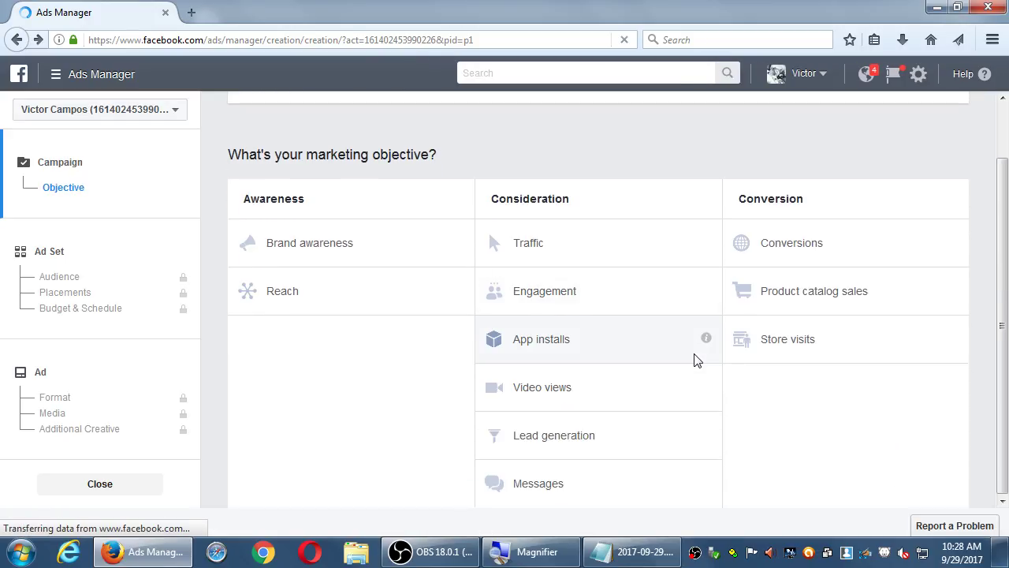
{"action": "scroll", "coordinate": [694, 361], "scroll_direction": "up", "scroll_amount": 1}
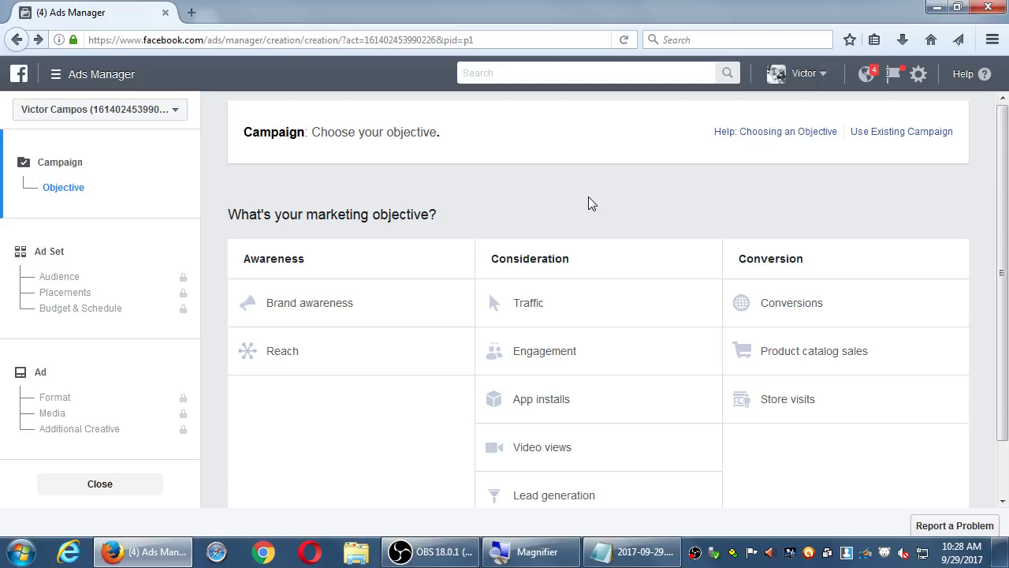
{"action": "scroll", "coordinate": [593, 209], "scroll_direction": "down", "scroll_amount": 2}
{"action": "scroll", "coordinate": [599, 215], "scroll_direction": "up", "scroll_amount": 2}
Add a 'Marketing Funnel' heading on a new line at the bottom of the notes
{"action": "left_click", "coordinate": [611, 553]}
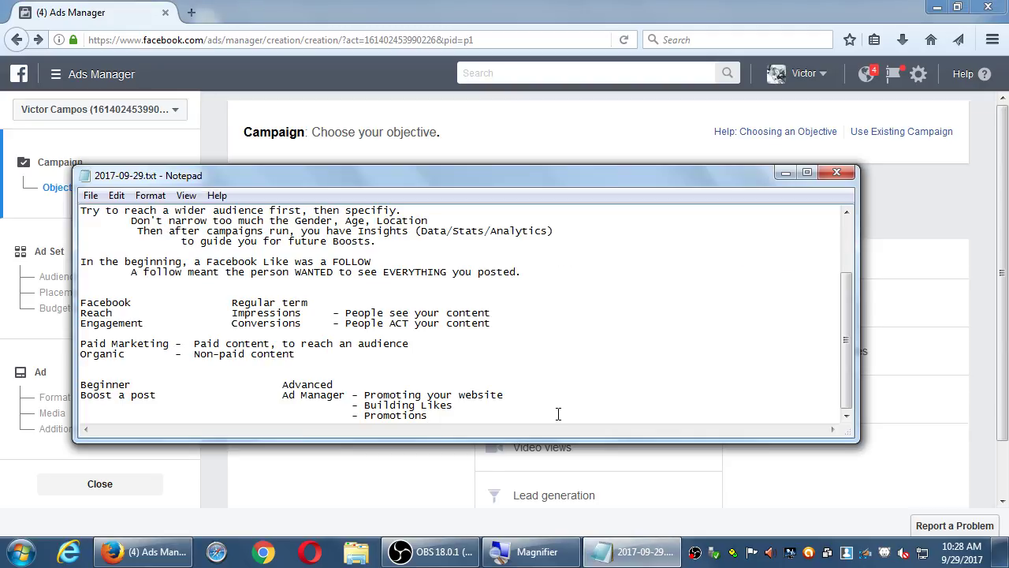
{"action": "key", "text": "Return"}
{"action": "key", "text": "Return"}
{"action": "key", "text": "Return"}
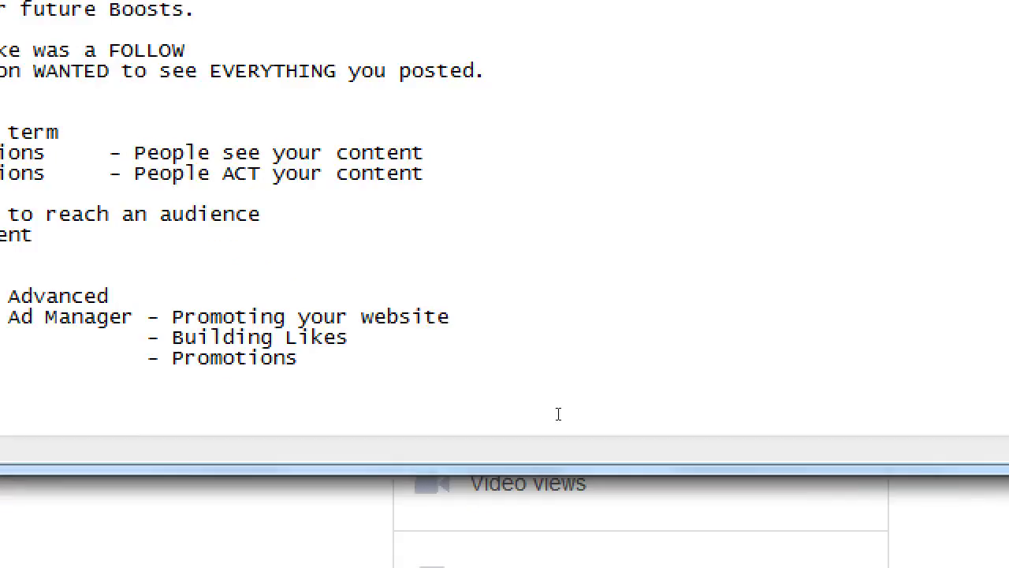
{"action": "type", "text": "Nar"}
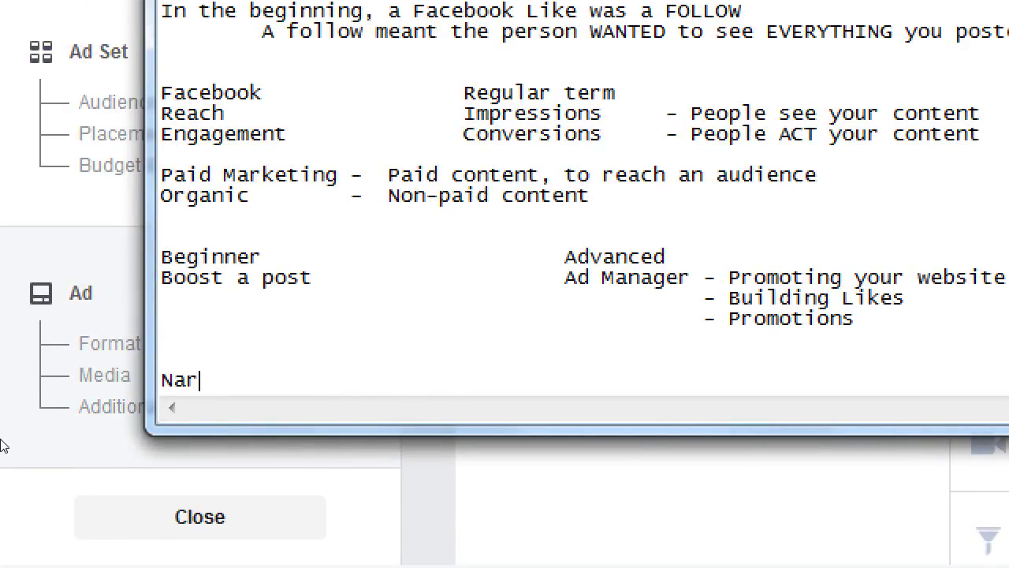
{"action": "key", "text": "BackSpace"}
{"action": "key", "text": "BackSpace"}
{"action": "key", "text": "BackSpace"}
{"action": "type", "text": "Marketing"}
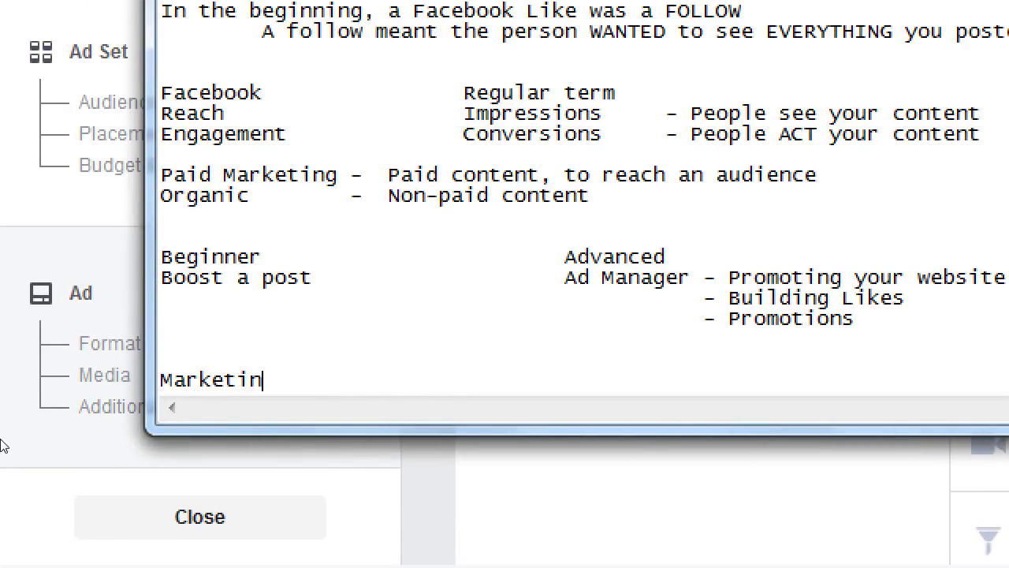
{"action": "key", "text": "BackSpace"}
{"action": "type", "text": "g Funnel"}
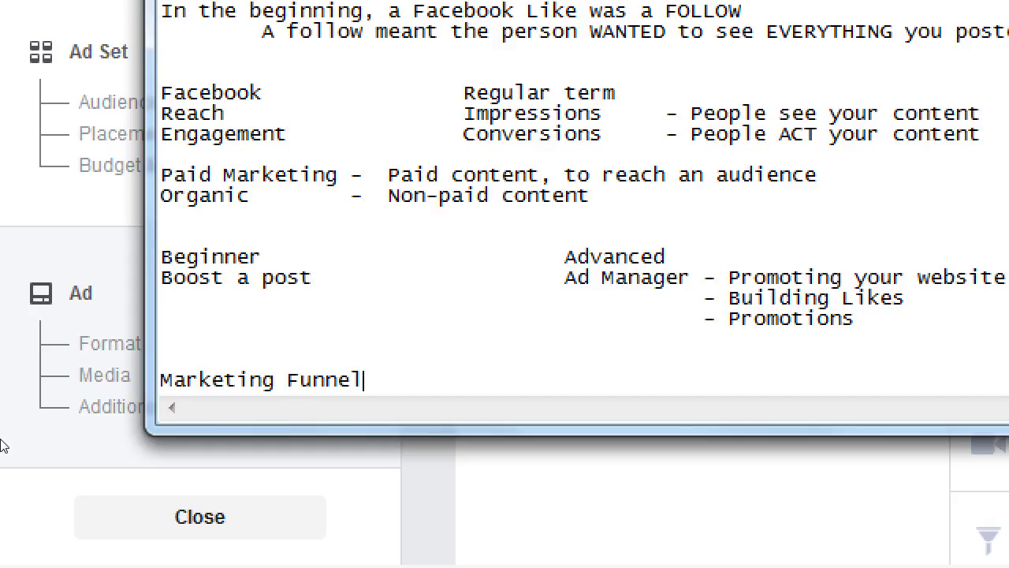
{"action": "key", "text": "Return"}
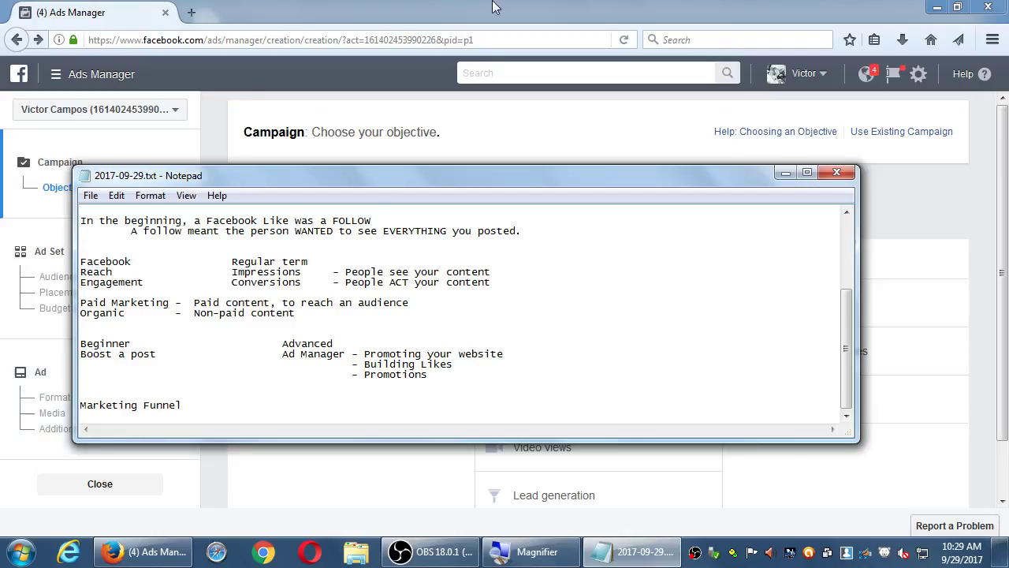
Return to Ads Manager and highlight the Awareness, Consideration and Conversion objective headings
{"action": "left_click", "coordinate": [412, 84]}
{"action": "left_click_drag", "start_coordinate": [252, 259], "coordinate": [328, 264]}
{"action": "left_click", "coordinate": [329, 263]}
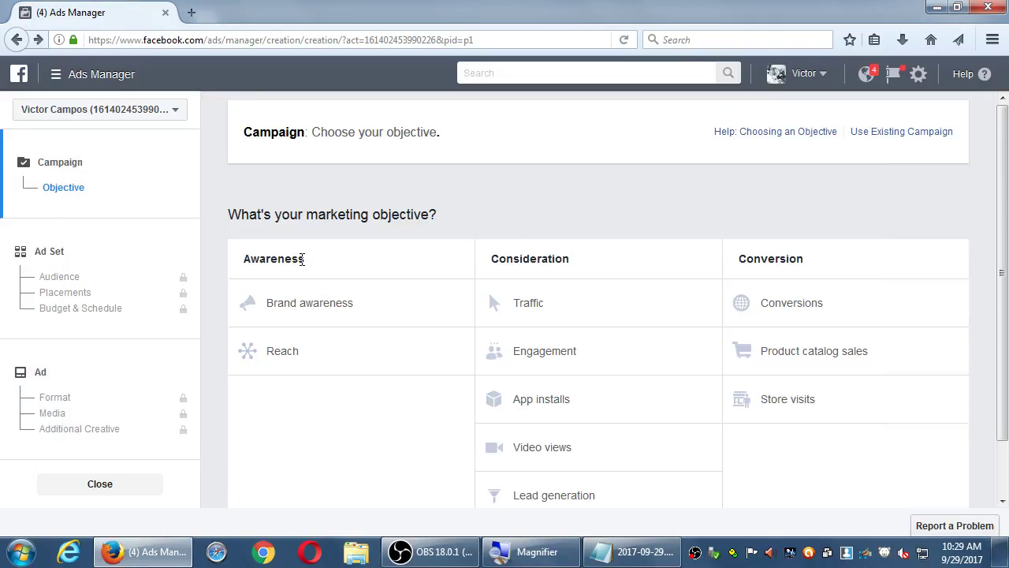
{"action": "left_click_drag", "start_coordinate": [512, 254], "coordinate": [544, 254]}
{"action": "left_click", "coordinate": [721, 250]}
{"action": "left_click_drag", "start_coordinate": [754, 255], "coordinate": [774, 254]}
{"action": "left_click", "coordinate": [773, 228]}
{"action": "left_click", "coordinate": [642, 236]}
{"action": "left_click_drag", "start_coordinate": [267, 258], "coordinate": [298, 258]}
{"action": "left_click", "coordinate": [497, 218]}
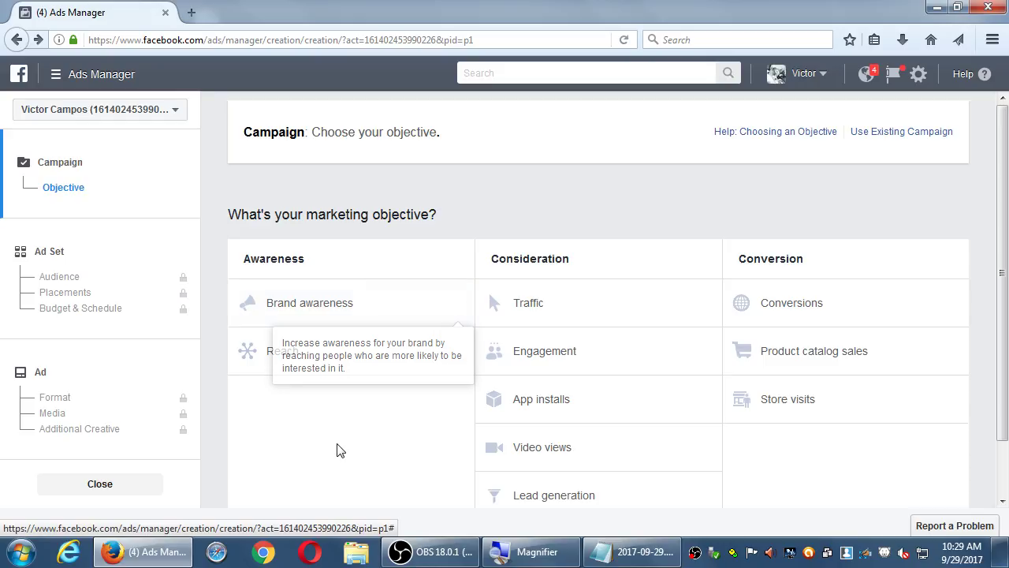
{"action": "mouse_move", "coordinate": [458, 351]}
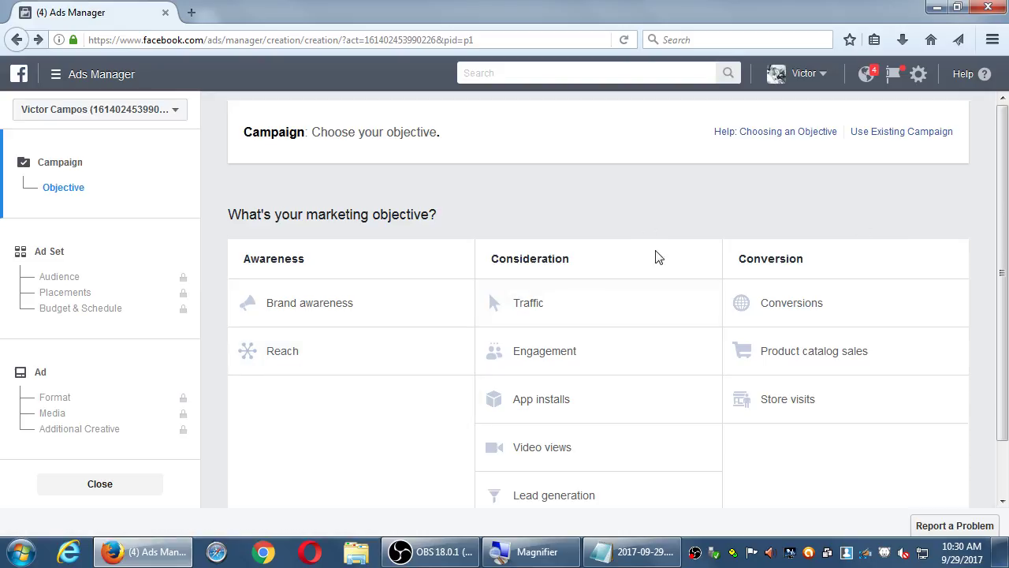
{"action": "scroll", "coordinate": [544, 252], "scroll_direction": "down", "scroll_amount": 1}
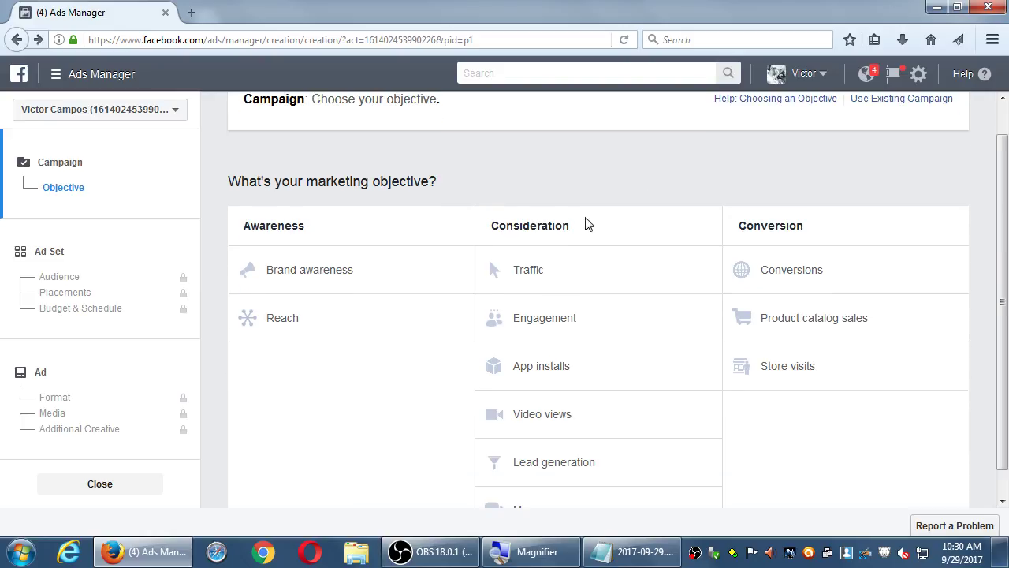
{"action": "scroll", "coordinate": [664, 174], "scroll_direction": "down", "scroll_amount": 1}
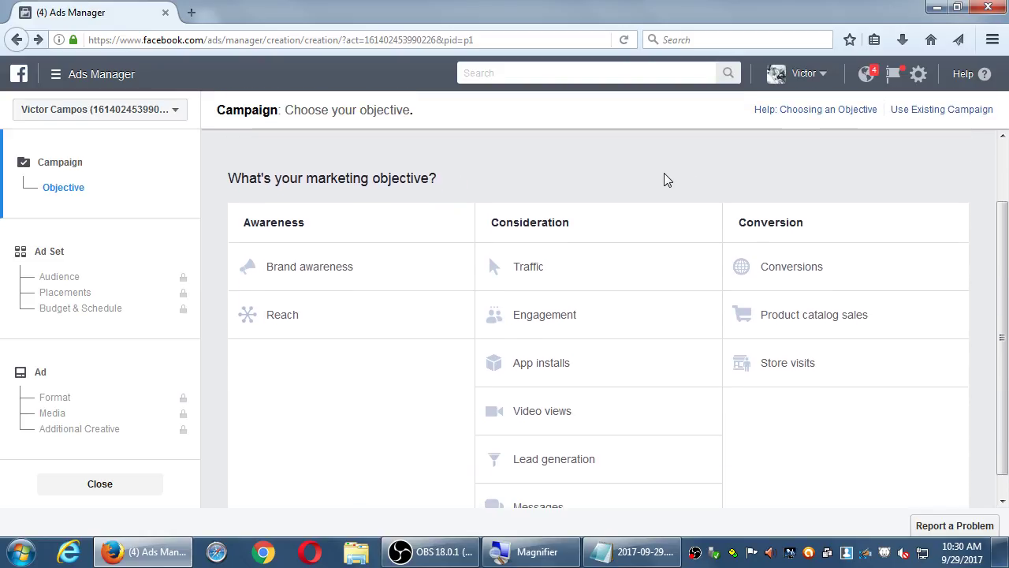
{"action": "scroll", "coordinate": [668, 156], "scroll_direction": "down", "scroll_amount": 1}
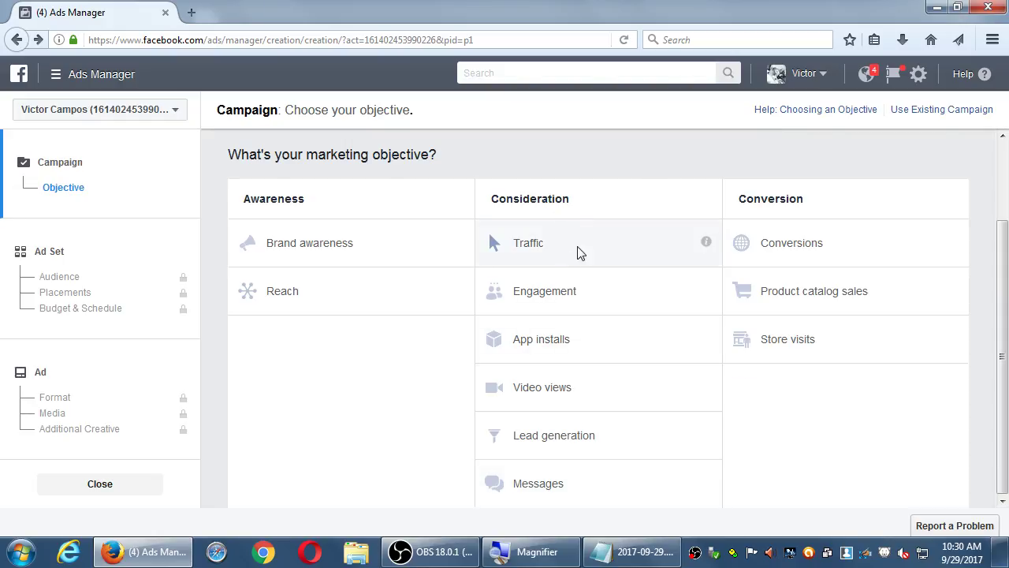
{"action": "mouse_move", "coordinate": [707, 246]}
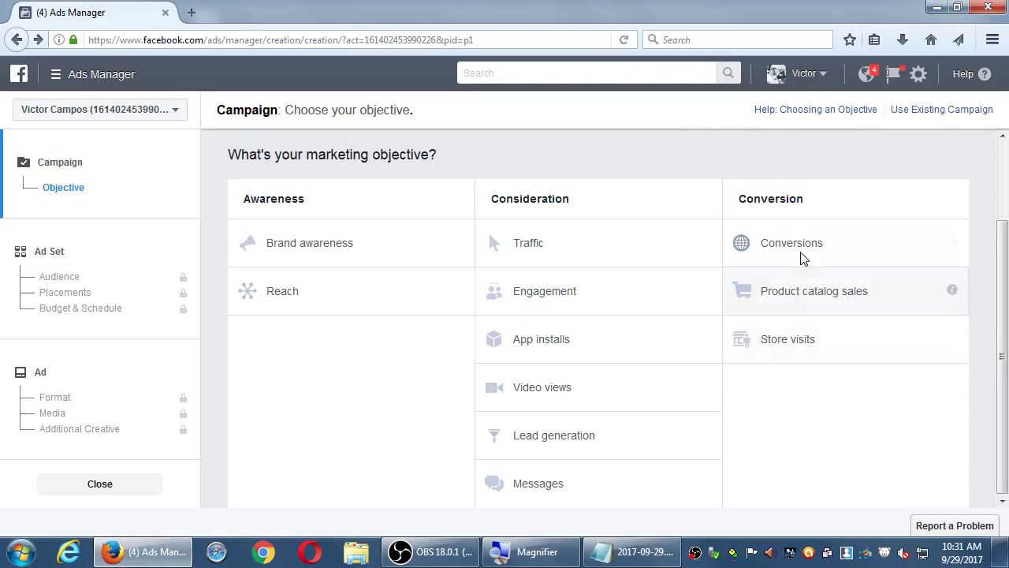
{"action": "mouse_move", "coordinate": [951, 245]}
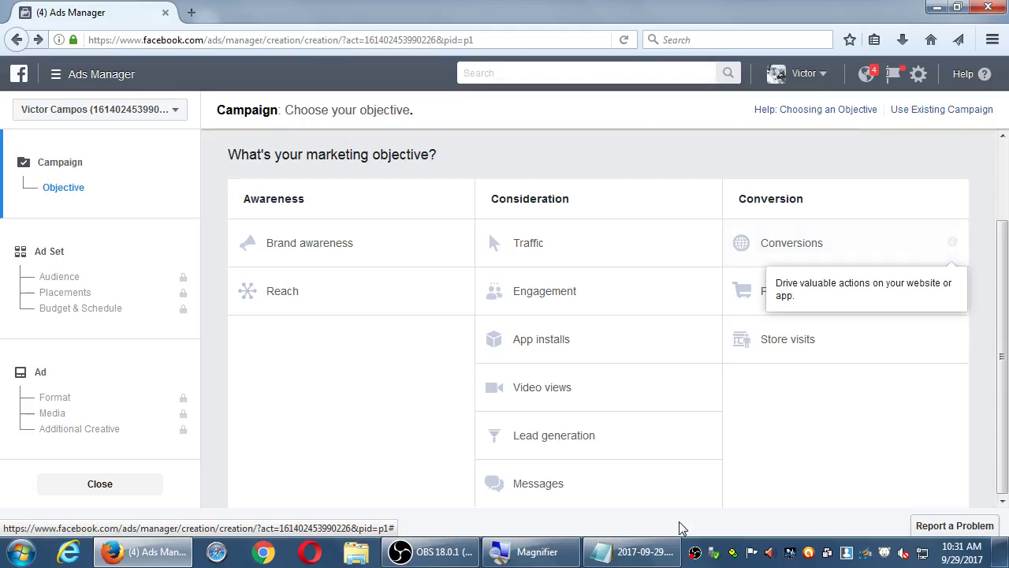
Type Awareness, Consideration and Converstion on separate lines, then add a tab after Awareness
{"action": "left_click", "coordinate": [635, 552]}
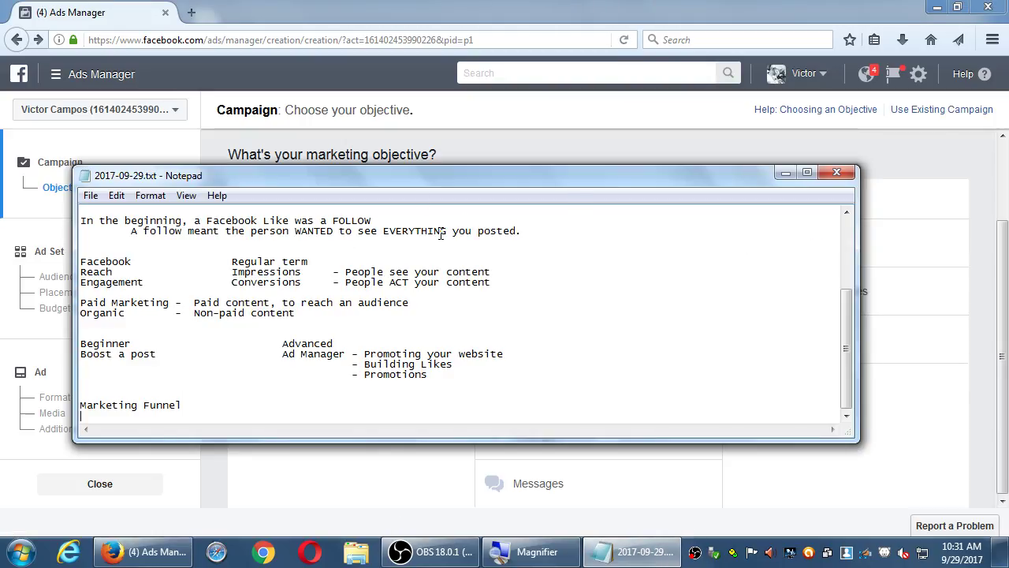
{"action": "key", "text": "Return"}
{"action": "type", "text": "A"}
{"action": "left_click_drag", "start_coordinate": [400, 186], "coordinate": [408, 240]}
{"action": "type", "text": "wareness"}
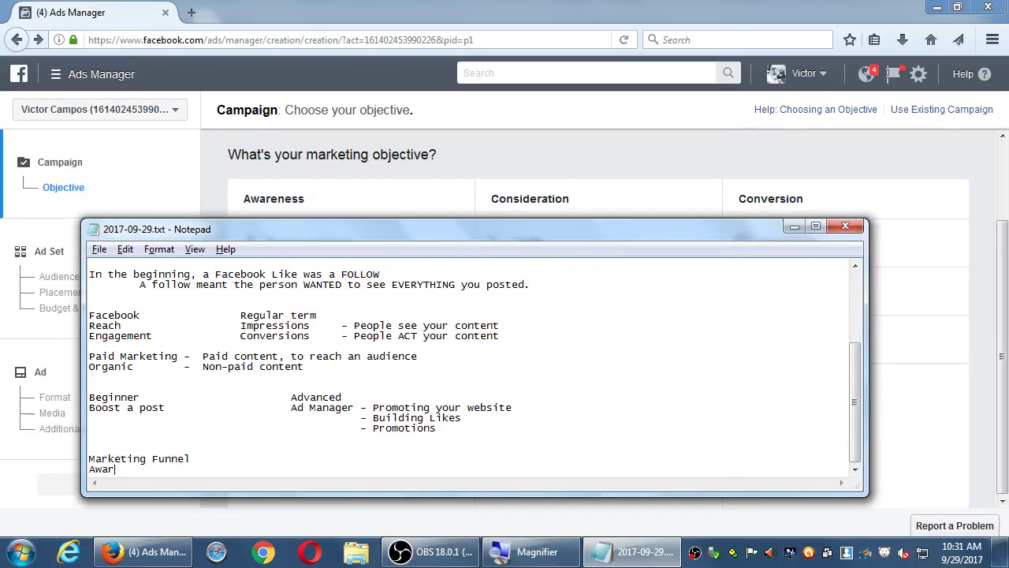
{"action": "key", "text": "Return"}
{"action": "type", "text": "Cons"}
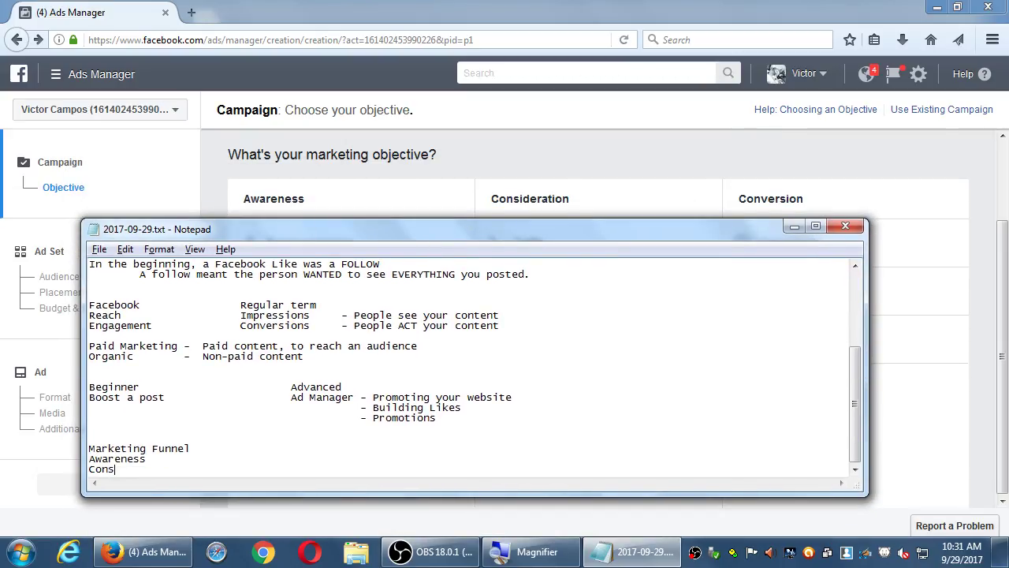
{"action": "type", "text": "ideration"}
{"action": "key", "text": "Return"}
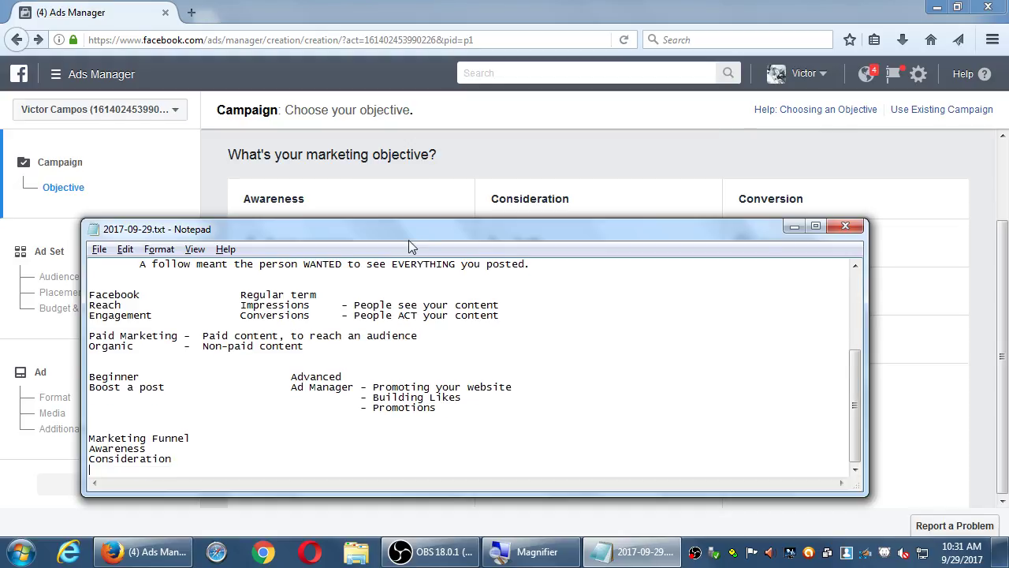
{"action": "type", "text": "Converstion"}
{"action": "key", "text": "super+plus"}
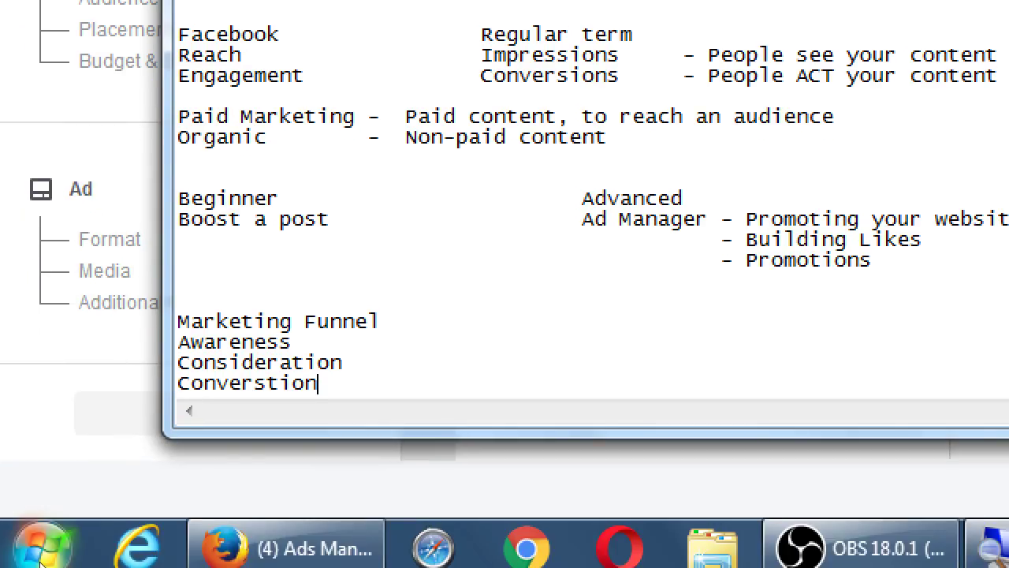
{"action": "key", "text": "Up"}
{"action": "key", "text": "Up"}
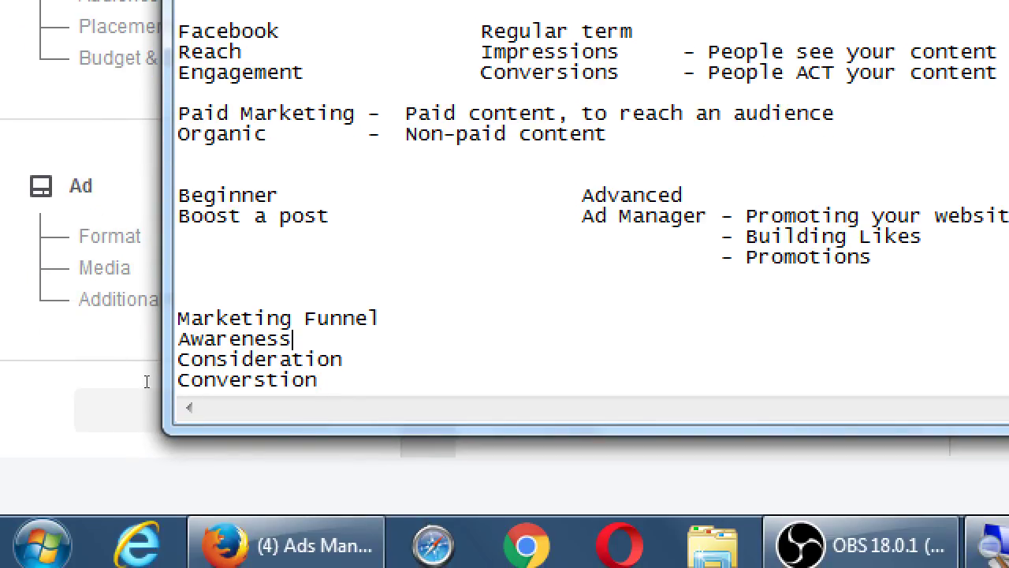
{"action": "key", "text": "Tab"}
Define Awareness as '- Let potential customers know you exist' and Consideration as '- Show potential customers why you're better'
{"action": "type", "text": "- Let pot"}
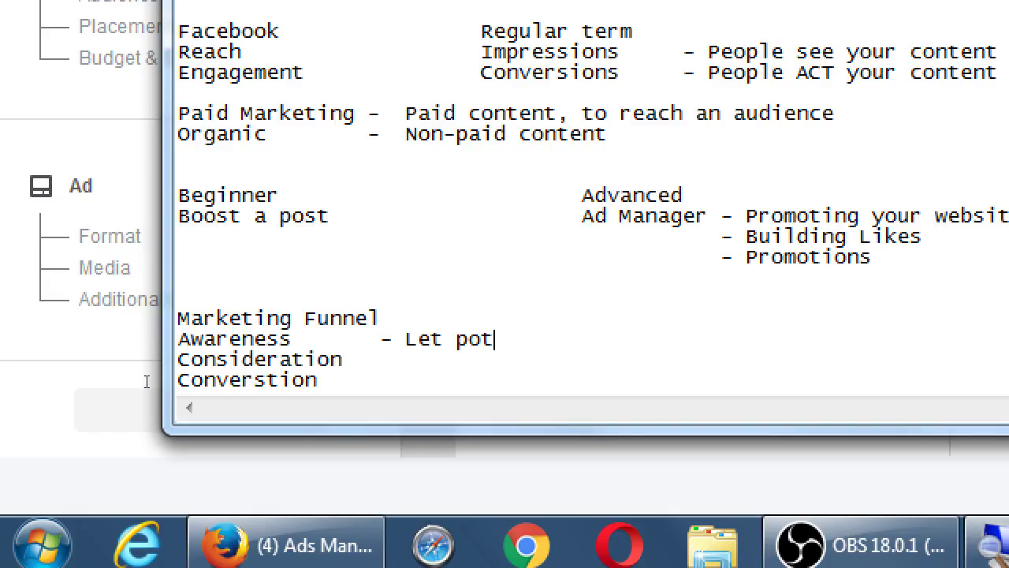
{"action": "type", "text": "ential kno"}
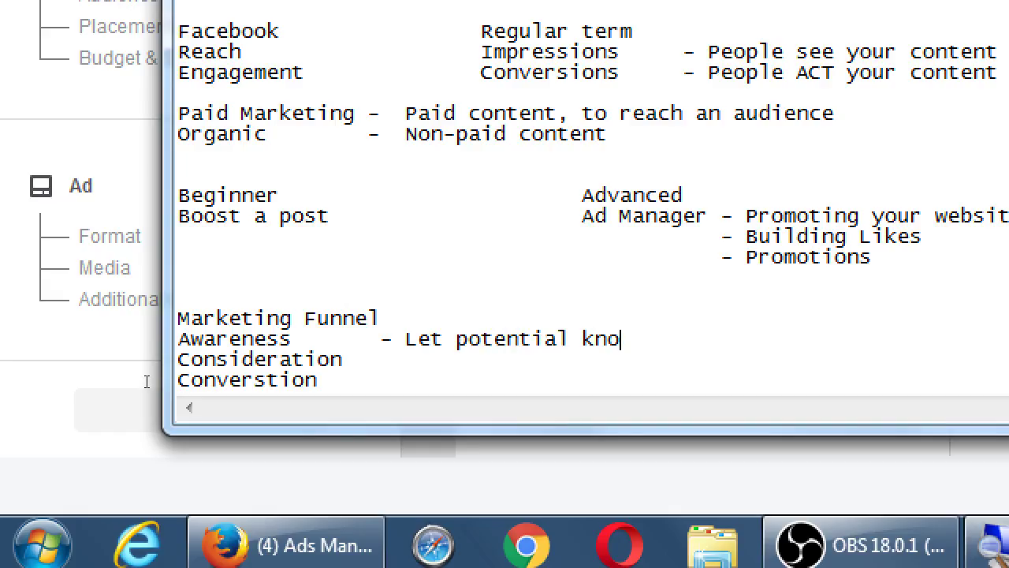
{"action": "key", "text": "BackSpace"}
{"action": "key", "text": "BackSpace"}
{"action": "key", "text": "BackSpace"}
{"action": "type", "text": "customers you"}
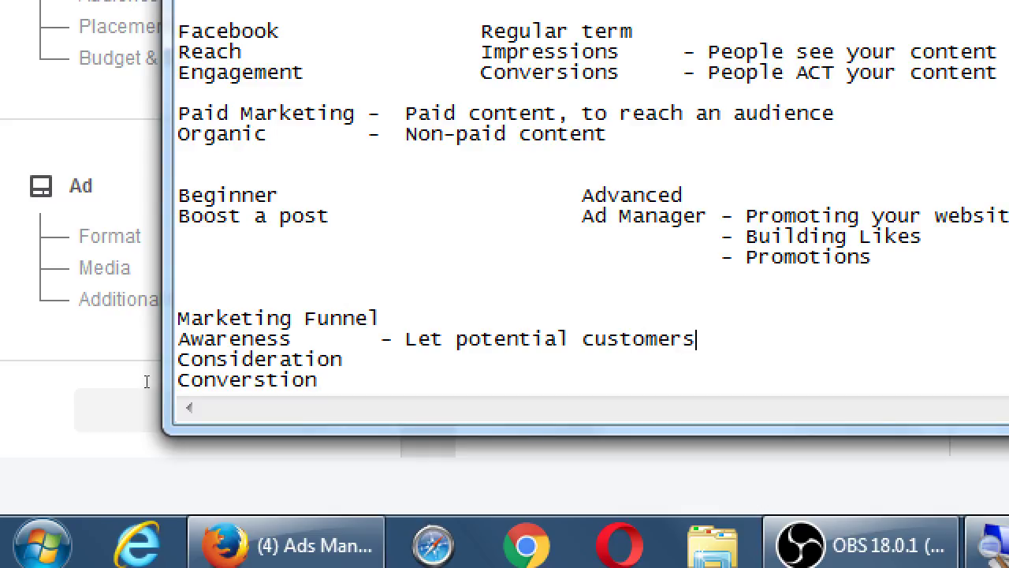
{"action": "key", "text": "BackSpace"}
{"action": "key", "text": "BackSpace"}
{"action": "key", "text": "BackSpace"}
{"action": "type", "text": "know you exist"}
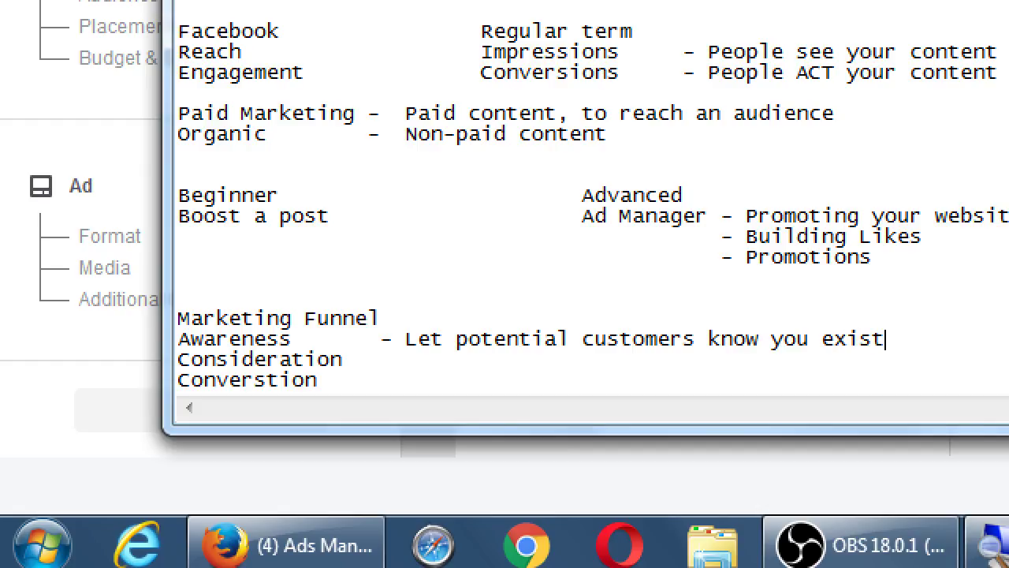
{"action": "key", "text": "Down"}
{"action": "key", "text": "Tab"}
{"action": "type", "text": "- Show potential "}
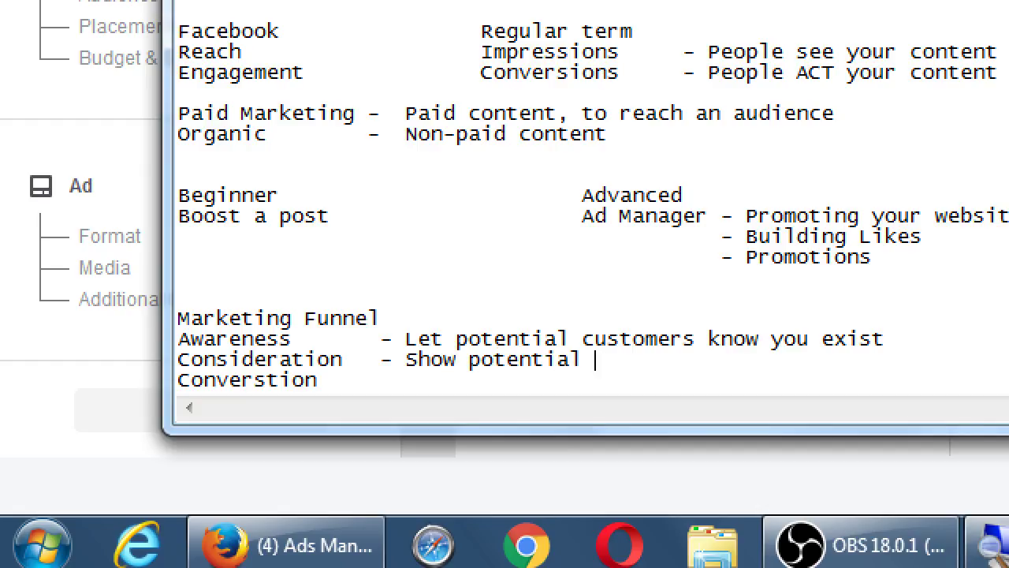
{"action": "type", "text": "customers why"}
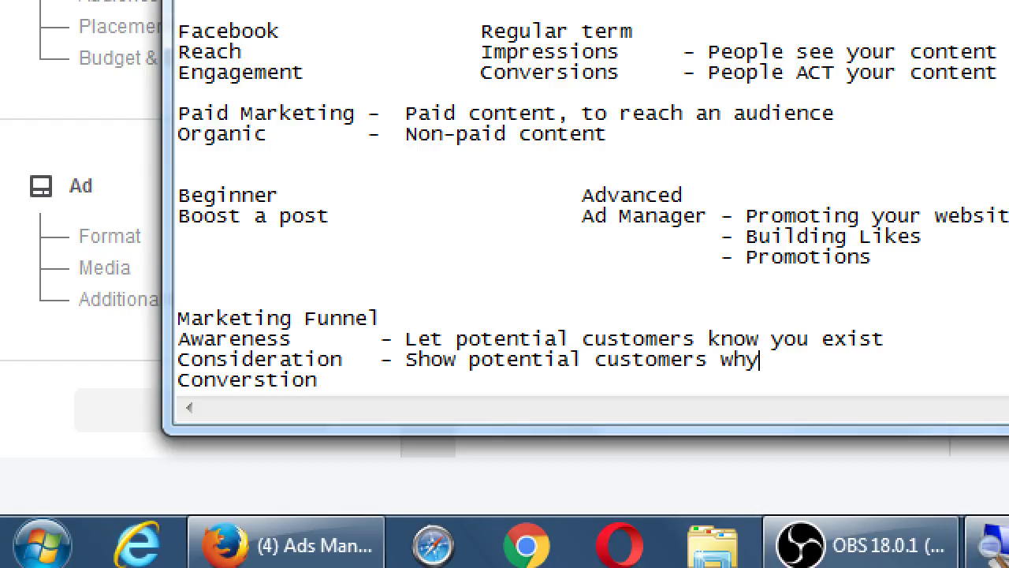
{"action": "type", "text": " you're better"}
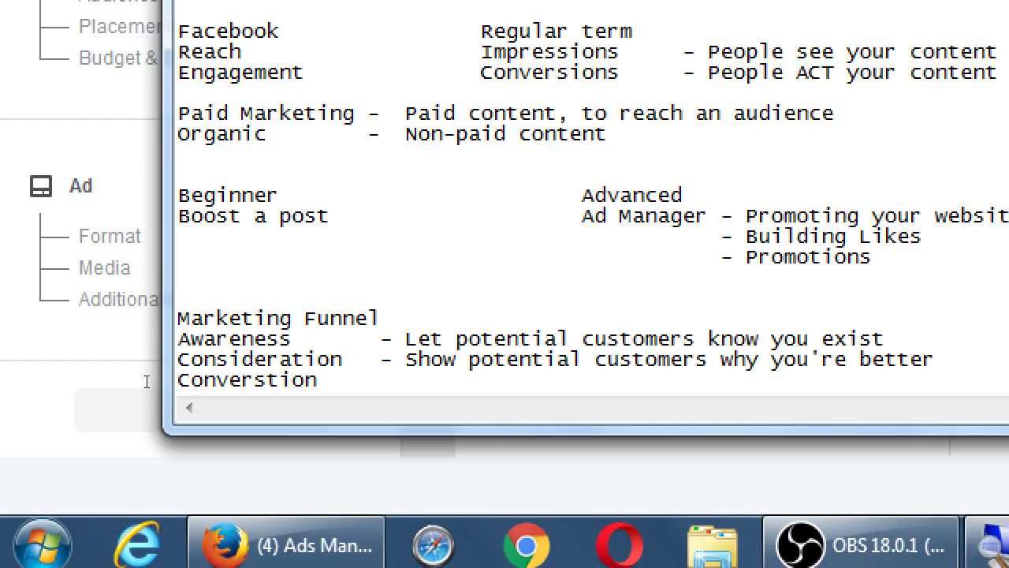
Correct 'Converstion' to Conversion and add '- Make that sale (or subscription/phone call)'
{"action": "key", "text": "Down"}
{"action": "type", "text": "-"}
{"action": "key", "text": "Left"}
{"action": "key", "text": "Left"}
{"action": "key", "text": "Left"}
{"action": "key", "text": "Left"}
{"action": "key", "text": "Left"}
{"action": "key", "text": "Left"}
{"action": "key", "text": "Left"}
{"action": "key", "text": "Right"}
{"action": "key", "text": "Right"}
{"action": "key", "text": "BackSpace"}
{"action": "key", "text": "End"}
{"action": "type", "text": "Mka"}
{"action": "key", "text": "BackSpace"}
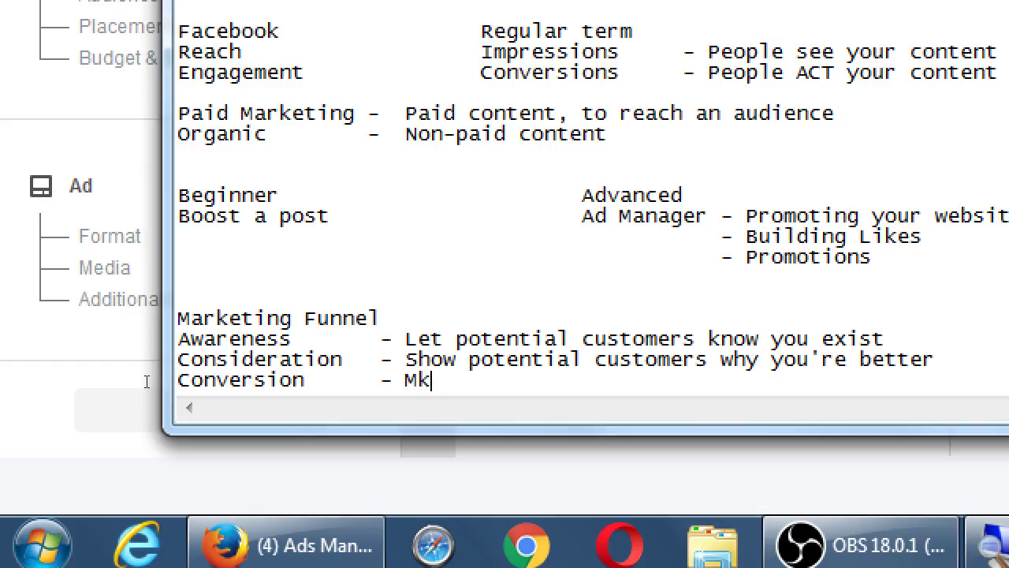
{"action": "key", "text": "BackSpace"}
{"action": "type", "text": "ake that sale (or a"}
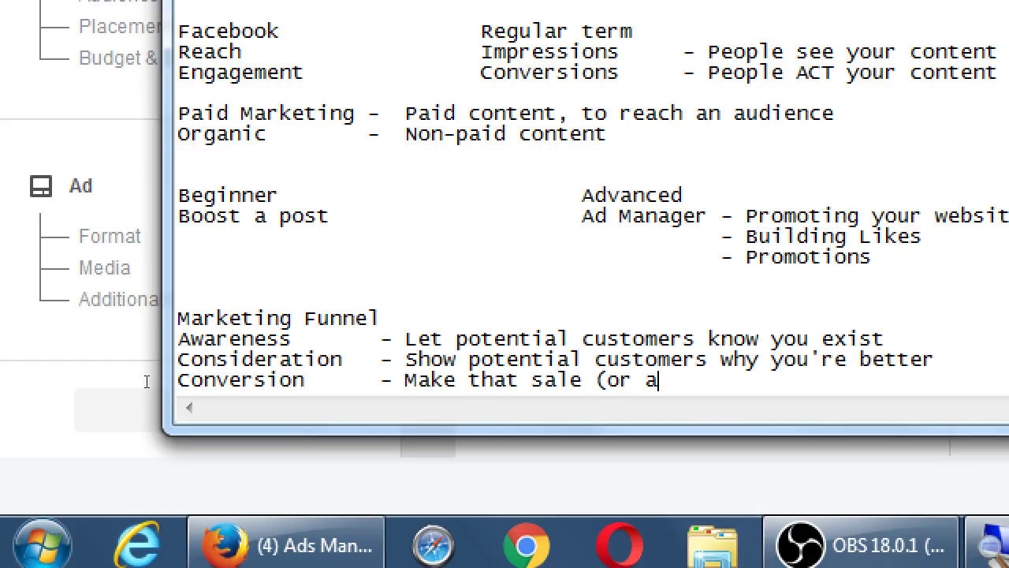
{"action": "key", "text": "BackSpace"}
{"action": "type", "text": "subscription/"}
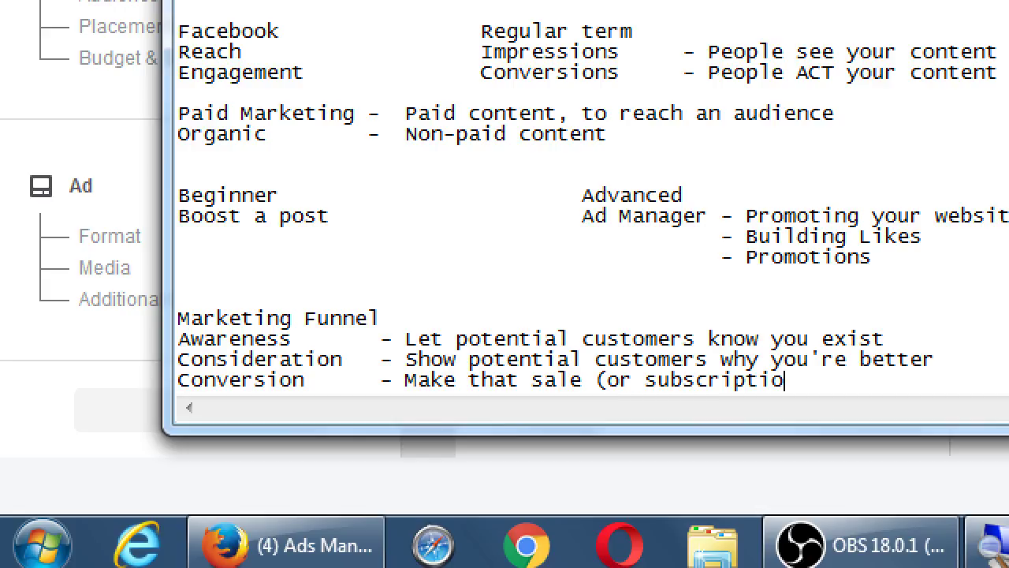
{"action": "type", "text": "phone call)"}
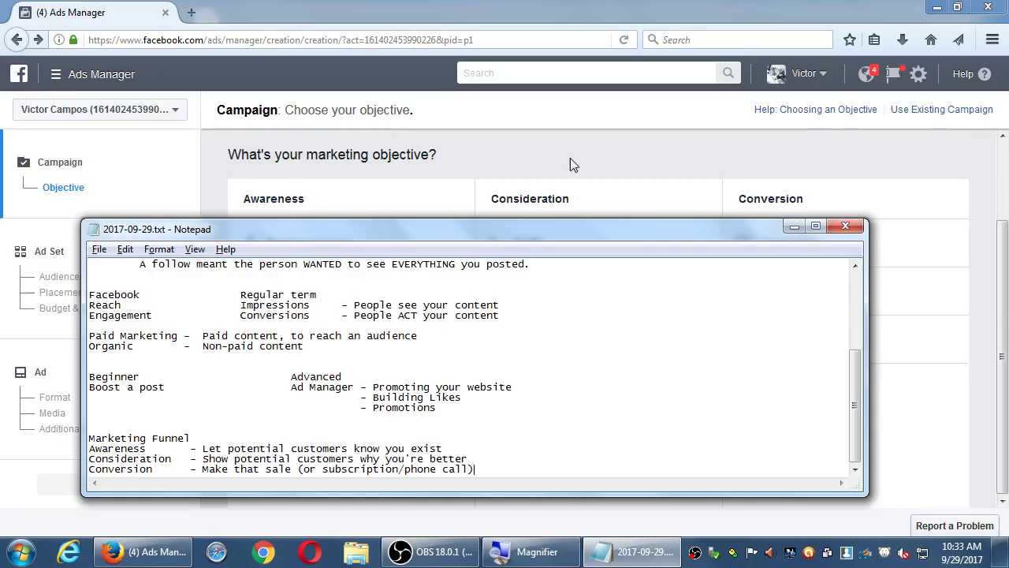
Pick Product catalog sales under Conversion and read its warning that a product catalog is required
{"action": "left_click", "coordinate": [598, 164]}
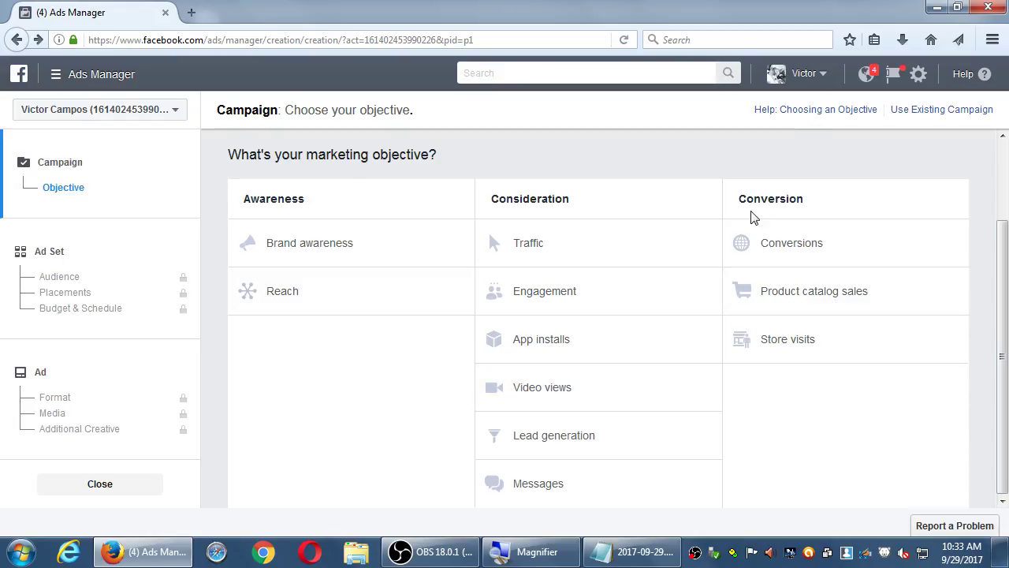
{"action": "left_click", "coordinate": [784, 300]}
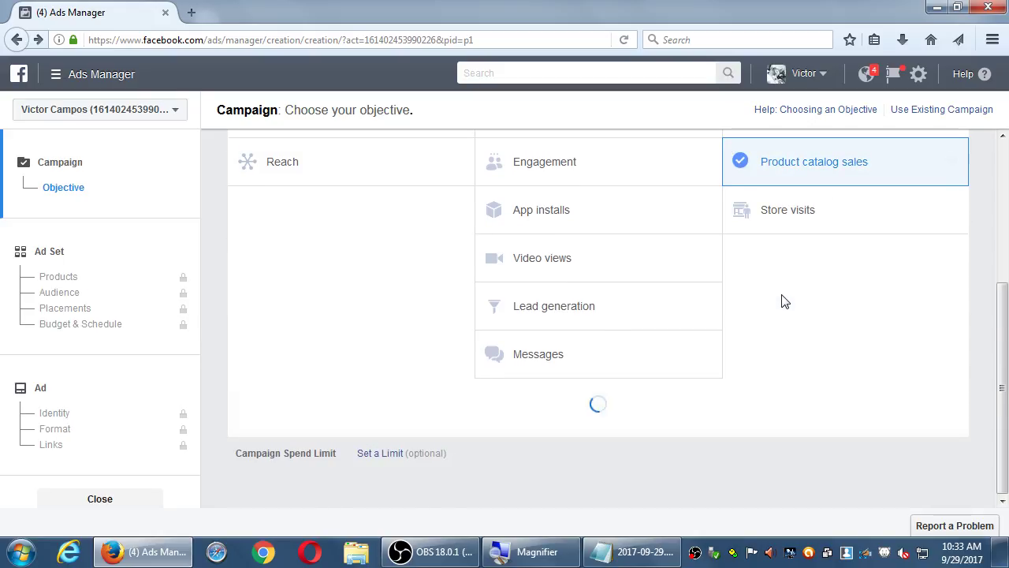
{"action": "scroll", "coordinate": [773, 318], "scroll_direction": "up", "scroll_amount": 4}
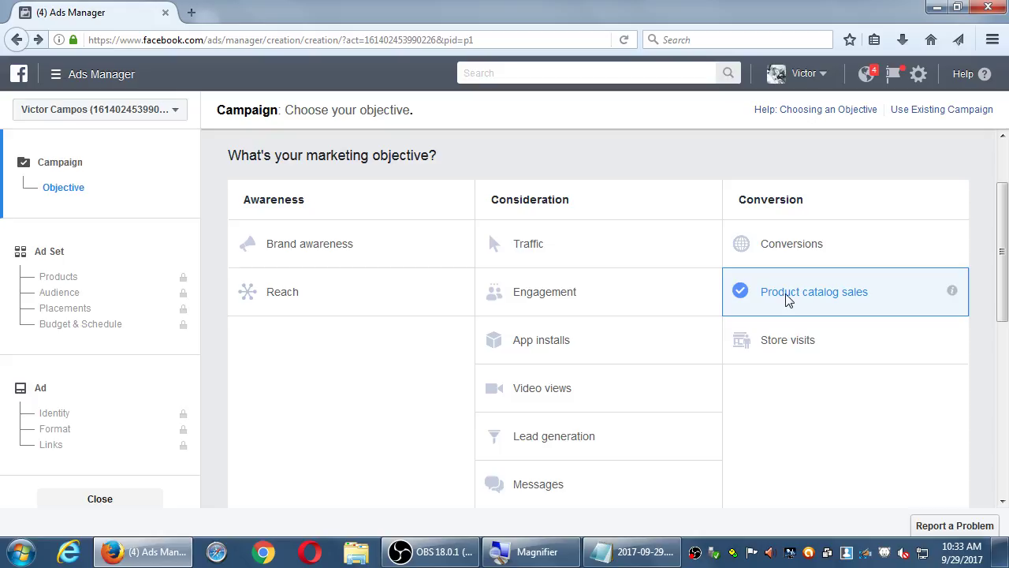
{"action": "scroll", "coordinate": [785, 300], "scroll_direction": "down", "scroll_amount": 5}
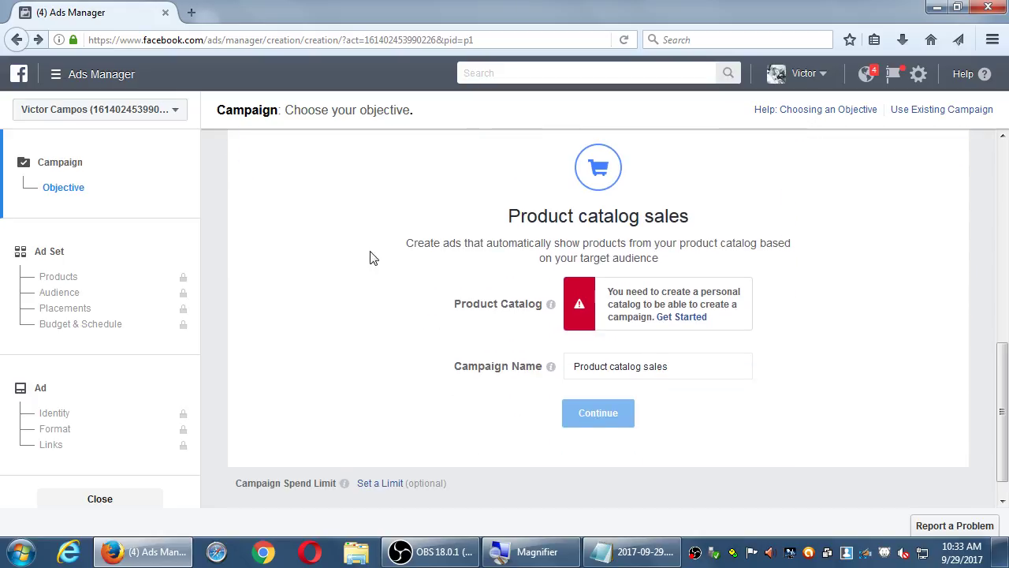
{"action": "mouse_move", "coordinate": [551, 306]}
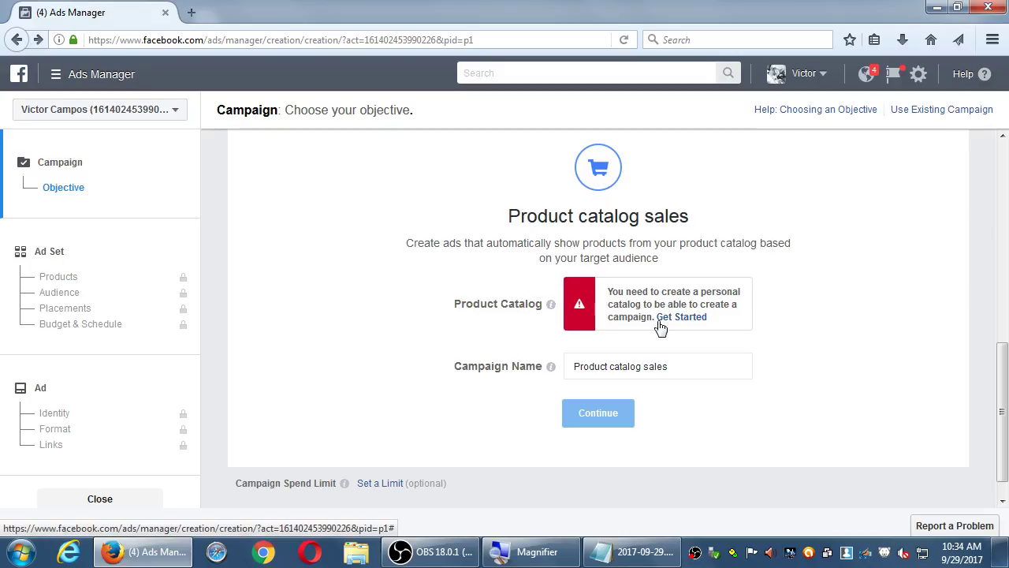
{"action": "scroll", "coordinate": [687, 428], "scroll_direction": "up", "scroll_amount": 3}
{"action": "scroll", "coordinate": [687, 428], "scroll_direction": "up", "scroll_amount": 3}
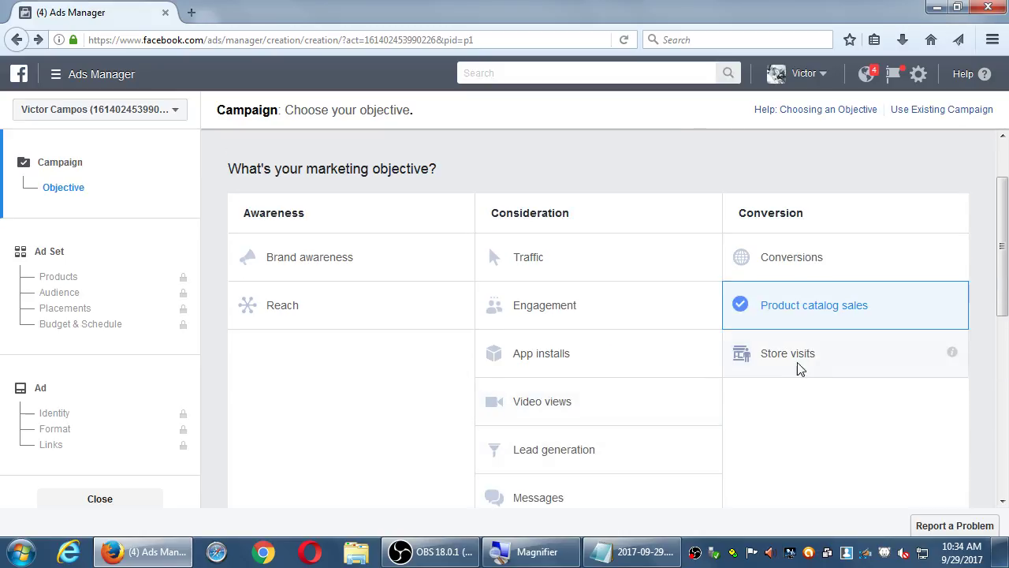
Select Store visits and highlight its notes about business locations and creating the campaign
{"action": "left_click", "coordinate": [828, 354]}
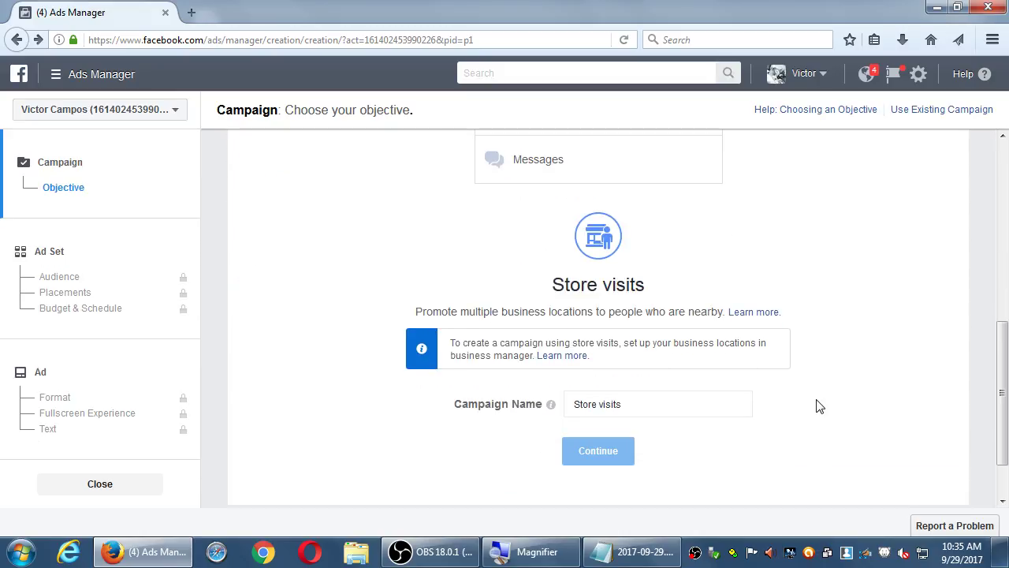
{"action": "left_click_drag", "start_coordinate": [552, 324], "coordinate": [621, 313]}
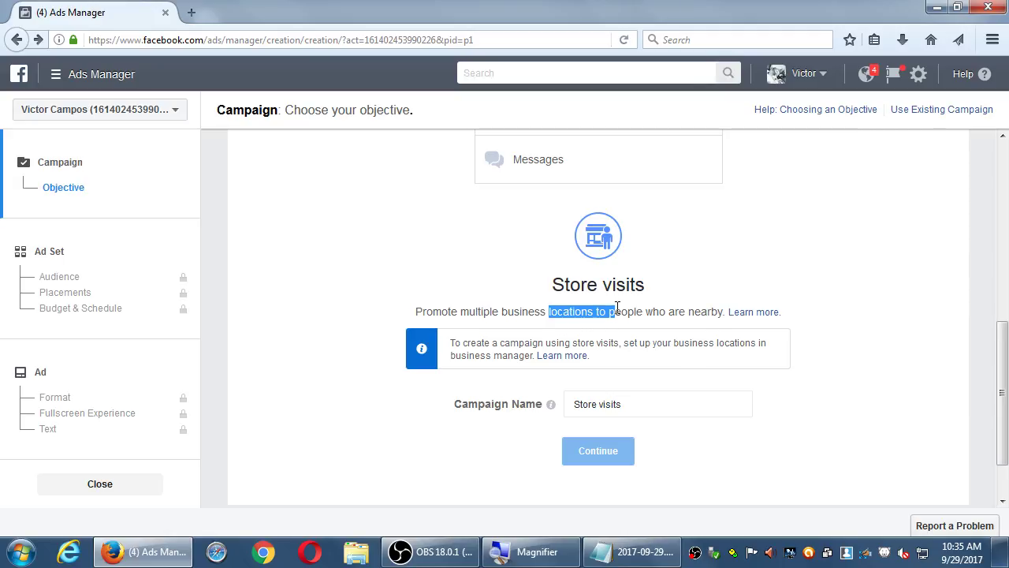
{"action": "left_click", "coordinate": [622, 314]}
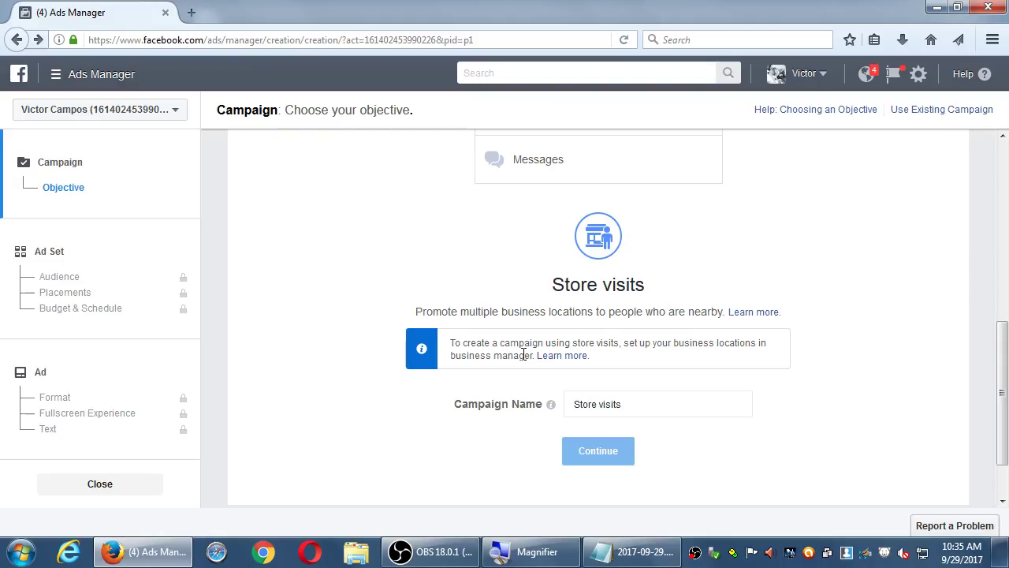
{"action": "left_click_drag", "start_coordinate": [500, 344], "coordinate": [571, 346]}
{"action": "left_click", "coordinate": [634, 360]}
Reselect Product catalog sales, check the active ad account, and scroll down to its catalog warning
{"action": "scroll", "coordinate": [631, 361], "scroll_direction": "up", "scroll_amount": 3}
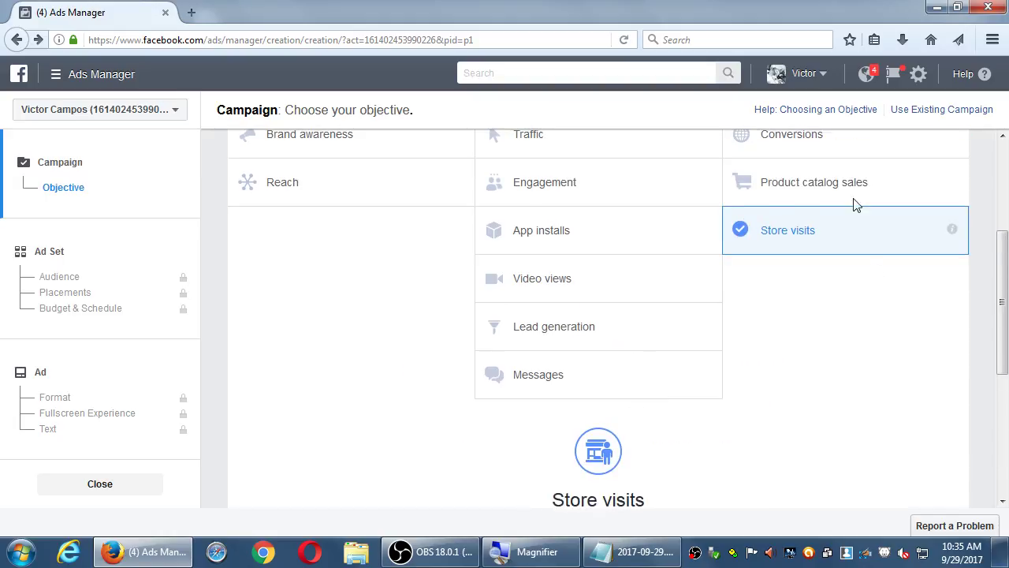
{"action": "left_click", "coordinate": [797, 181]}
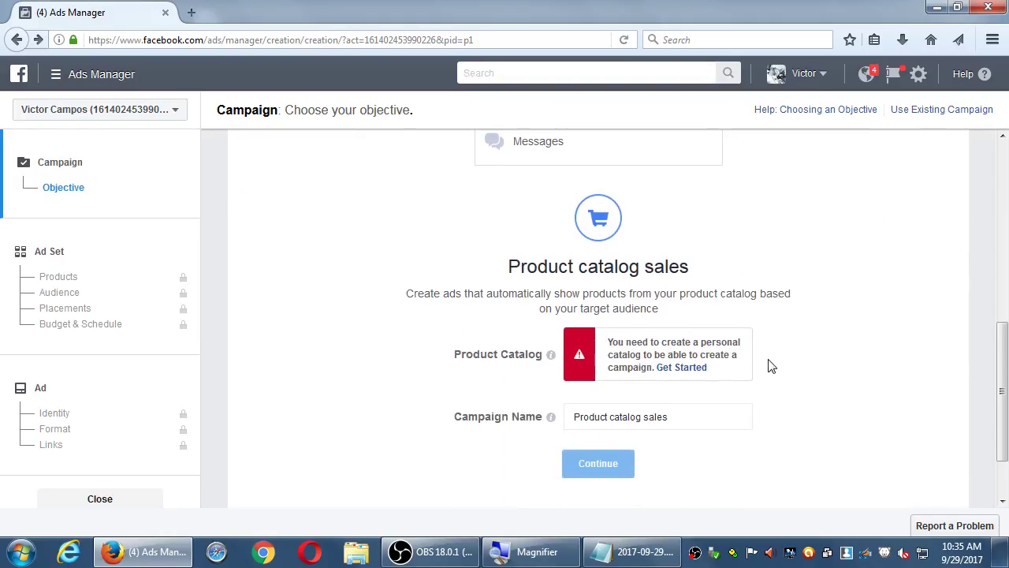
{"action": "scroll", "coordinate": [771, 366], "scroll_direction": "up", "scroll_amount": 2}
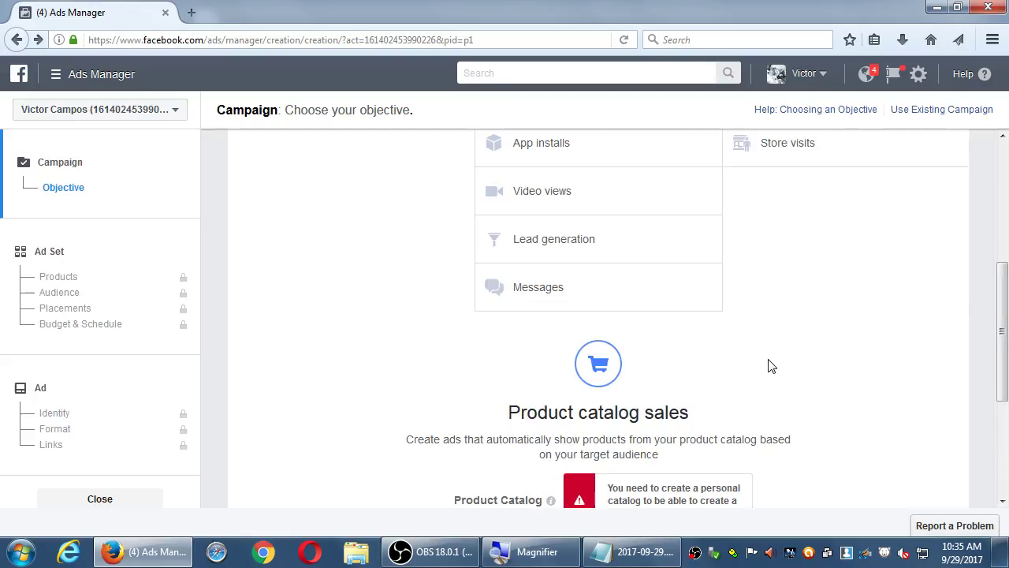
{"action": "scroll", "coordinate": [771, 366], "scroll_direction": "up", "scroll_amount": 2}
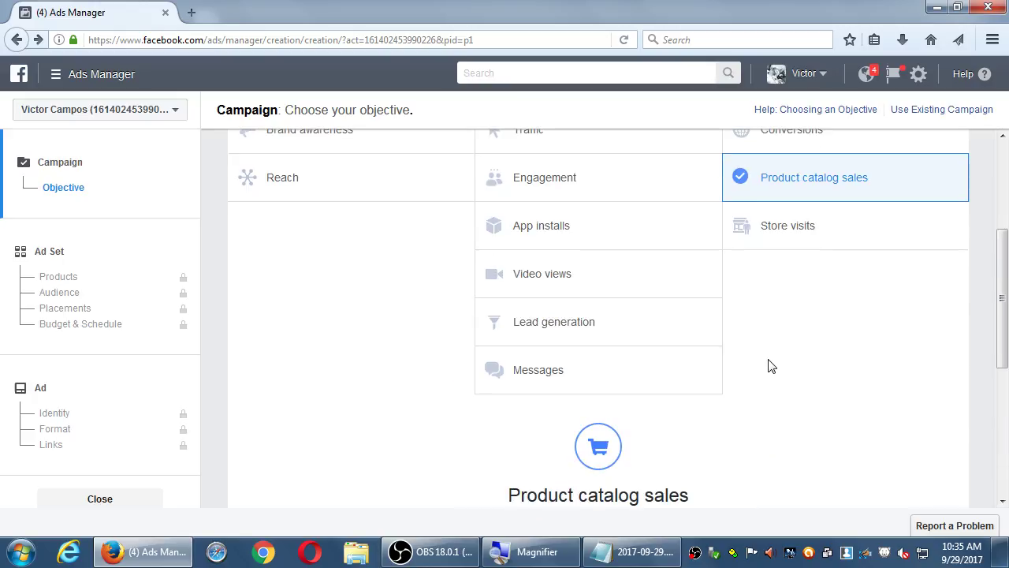
{"action": "scroll", "coordinate": [771, 366], "scroll_direction": "up", "scroll_amount": 1}
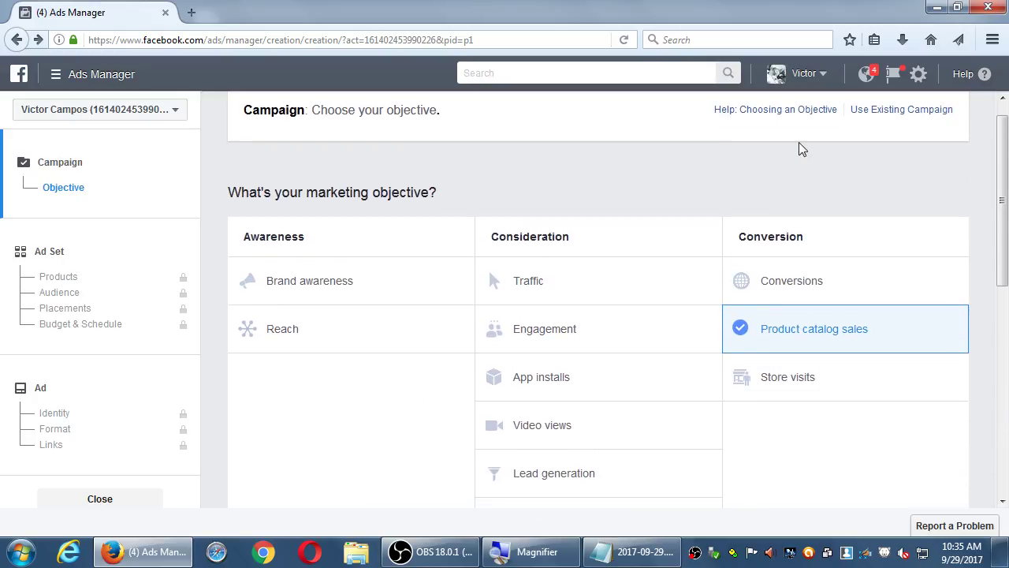
{"action": "left_click", "coordinate": [804, 74]}
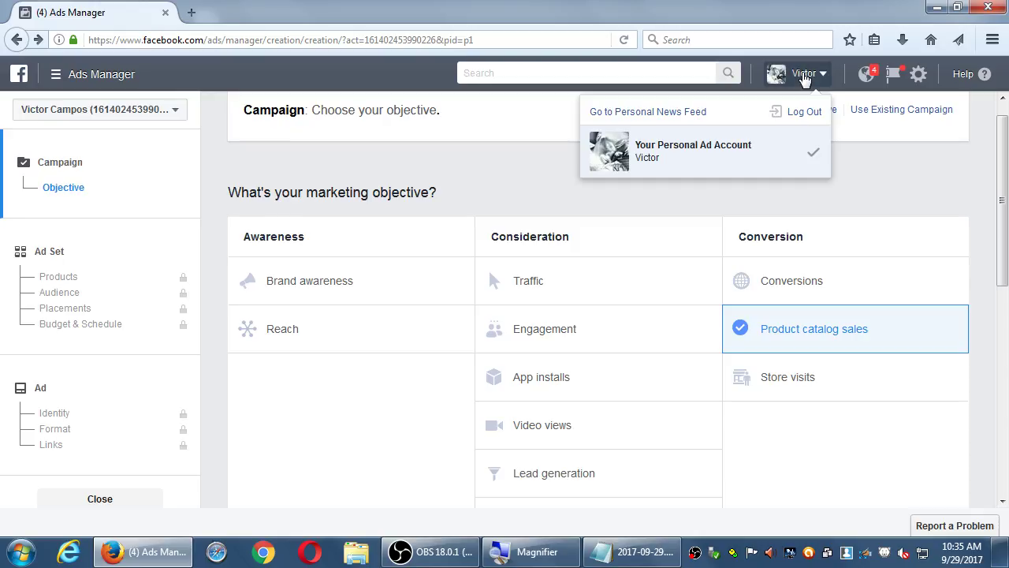
{"action": "left_click", "coordinate": [880, 172]}
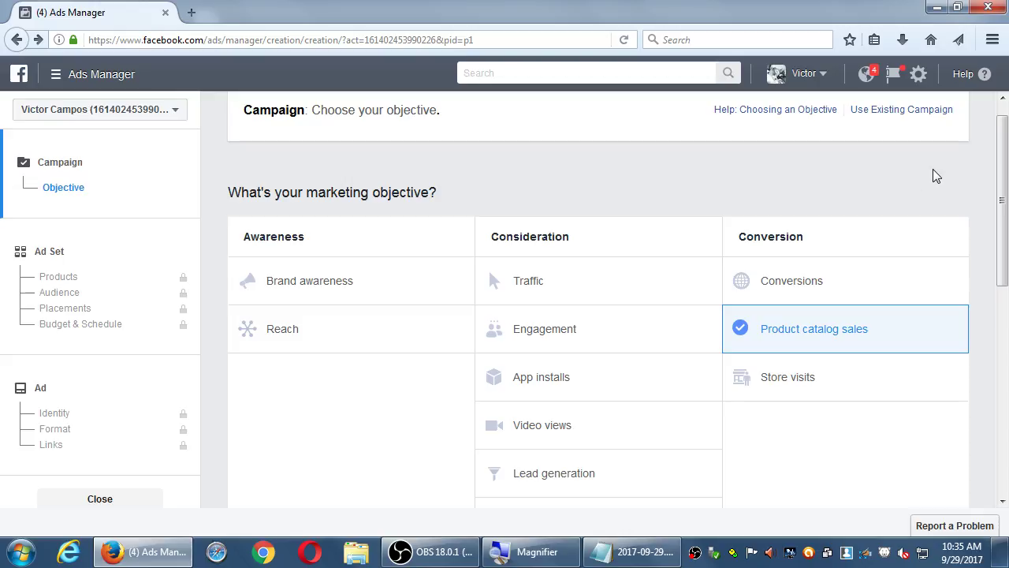
{"action": "scroll", "coordinate": [962, 180], "scroll_direction": "down", "scroll_amount": 1}
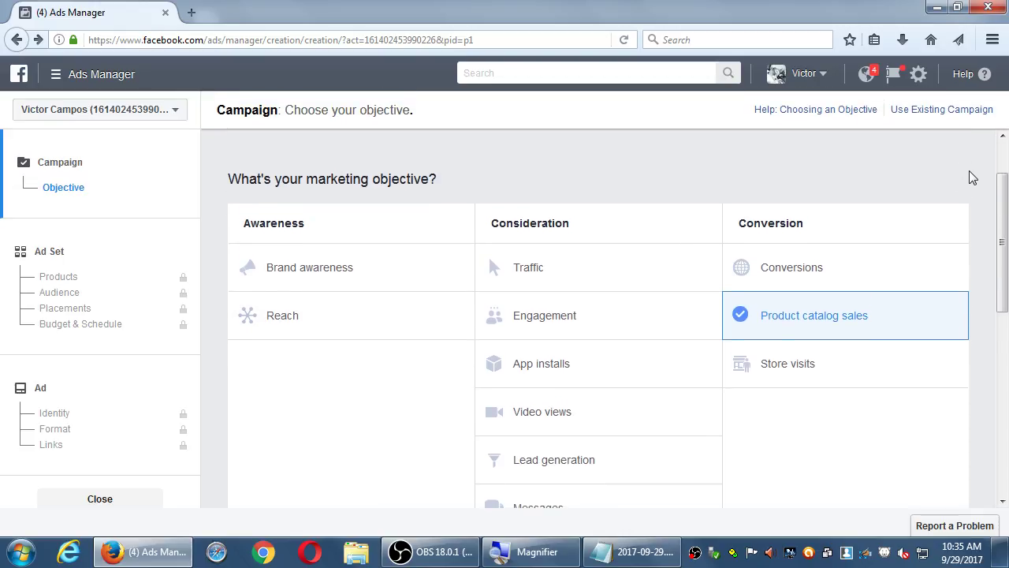
{"action": "scroll", "coordinate": [976, 175], "scroll_direction": "down", "scroll_amount": 3}
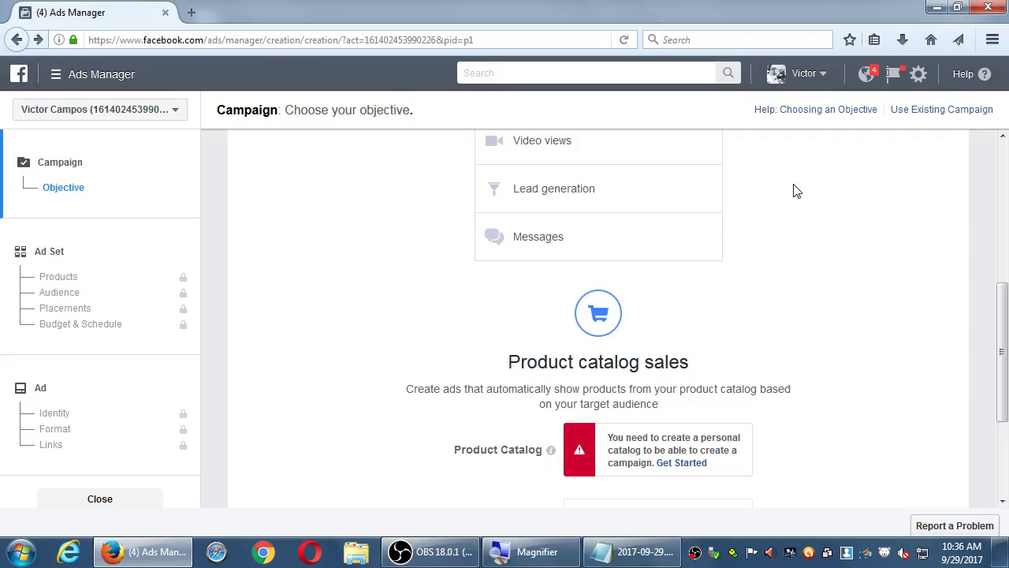
Pick Store visits first, then switch the campaign objective to Conversions
{"action": "scroll", "coordinate": [965, 244], "scroll_direction": "up", "scroll_amount": 5}
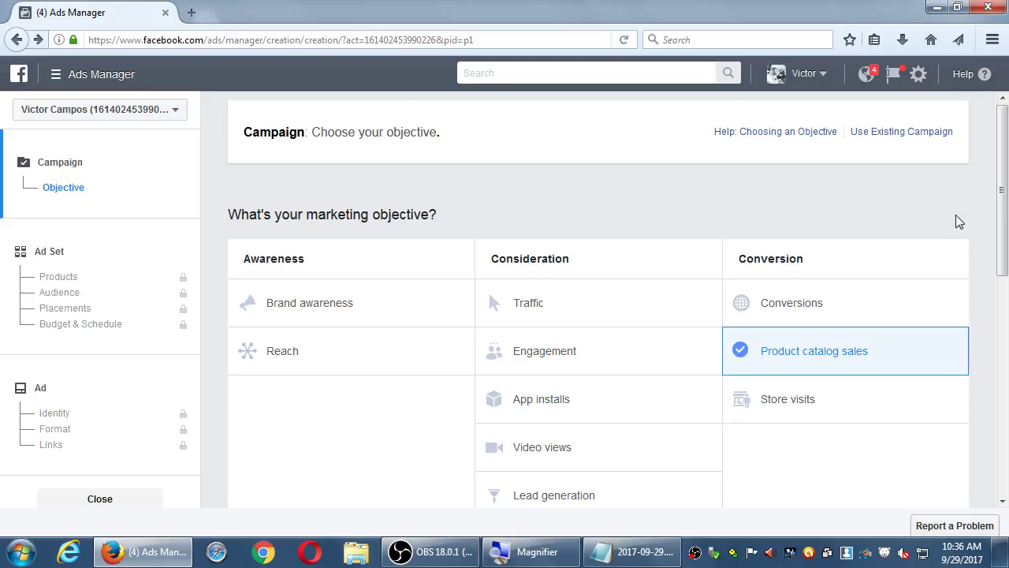
{"action": "scroll", "coordinate": [956, 219], "scroll_direction": "down", "scroll_amount": 3}
{"action": "scroll", "coordinate": [969, 250], "scroll_direction": "up", "scroll_amount": 3}
{"action": "left_click", "coordinate": [824, 419]}
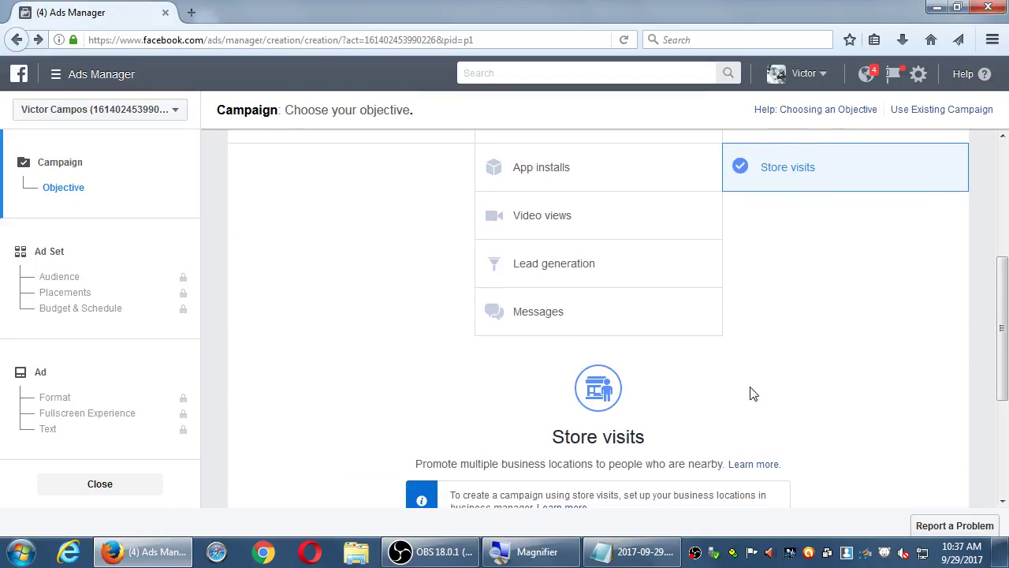
{"action": "scroll", "coordinate": [582, 356], "scroll_direction": "up", "scroll_amount": 5}
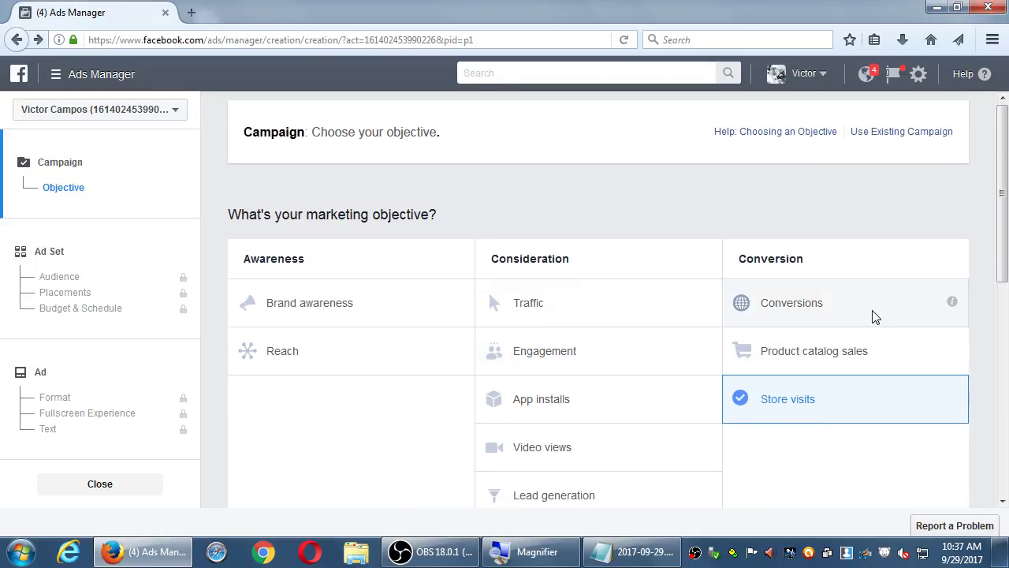
{"action": "left_click", "coordinate": [842, 303]}
{"action": "scroll", "coordinate": [851, 263], "scroll_direction": "up", "scroll_amount": 5}
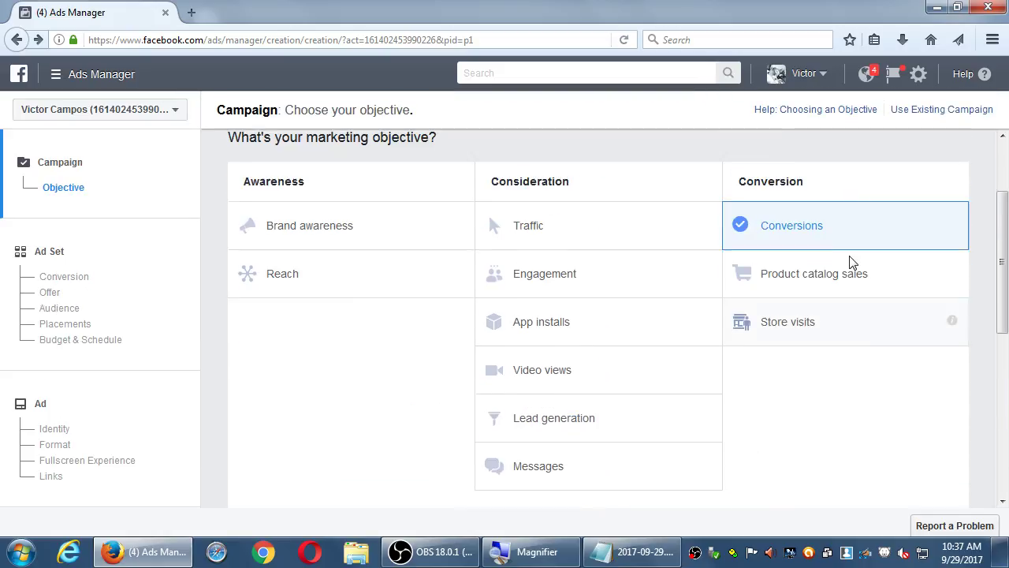
{"action": "scroll", "coordinate": [851, 263], "scroll_direction": "up", "scroll_amount": 1}
{"action": "scroll", "coordinate": [785, 158], "scroll_direction": "up", "scroll_amount": 2}
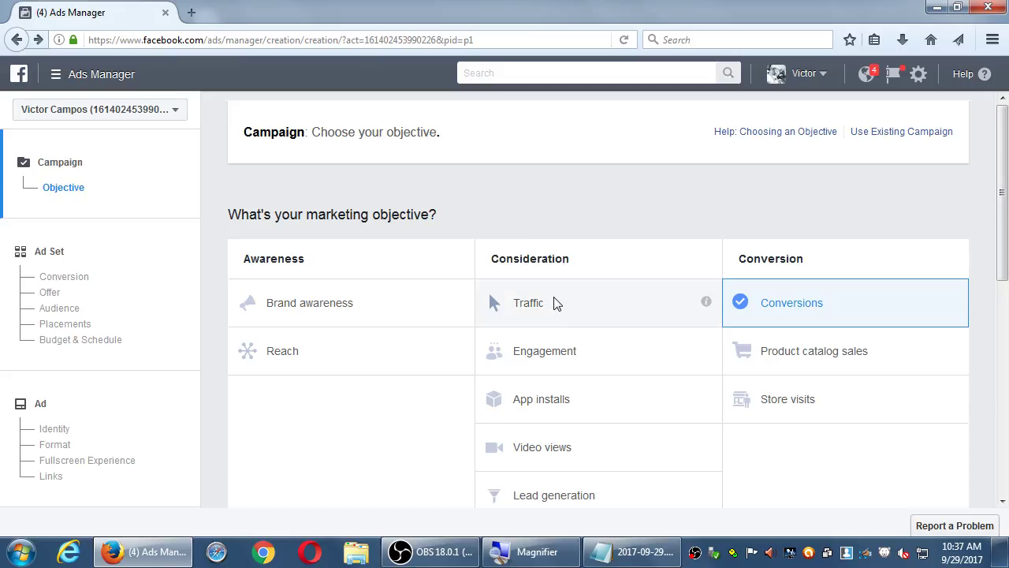
Select Traffic under Consideration as the campaign objective
{"action": "left_click", "coordinate": [577, 295]}
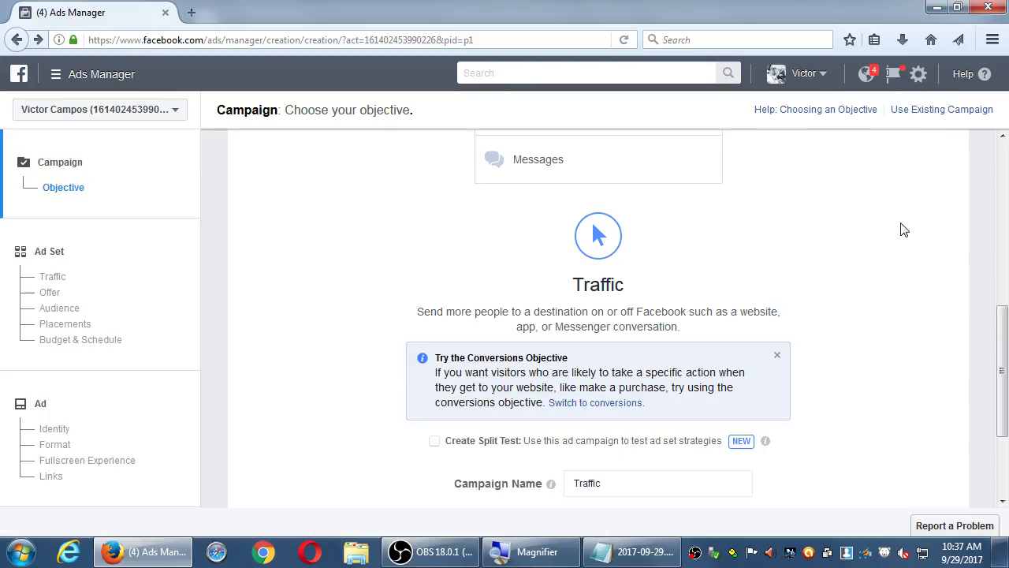
{"action": "scroll", "coordinate": [882, 349], "scroll_direction": "up", "scroll_amount": 4}
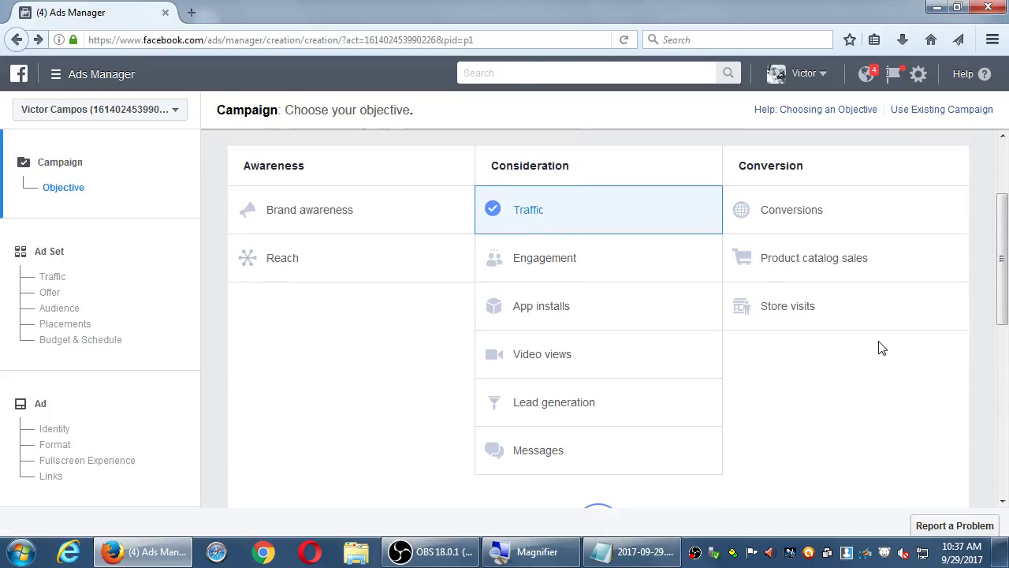
{"action": "scroll", "coordinate": [807, 386], "scroll_direction": "down", "scroll_amount": 4}
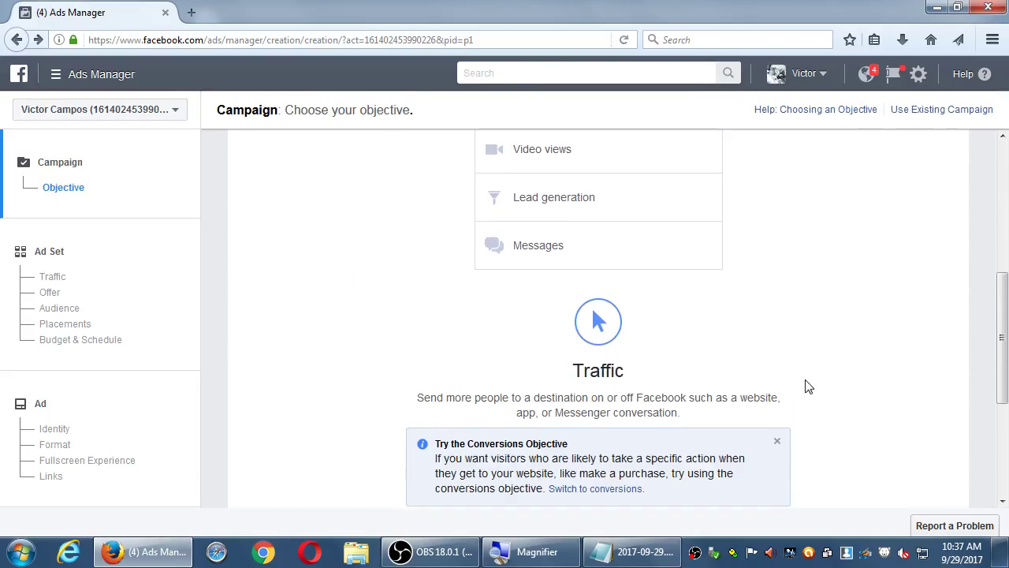
{"action": "scroll", "coordinate": [807, 386], "scroll_direction": "down", "scroll_amount": 1}
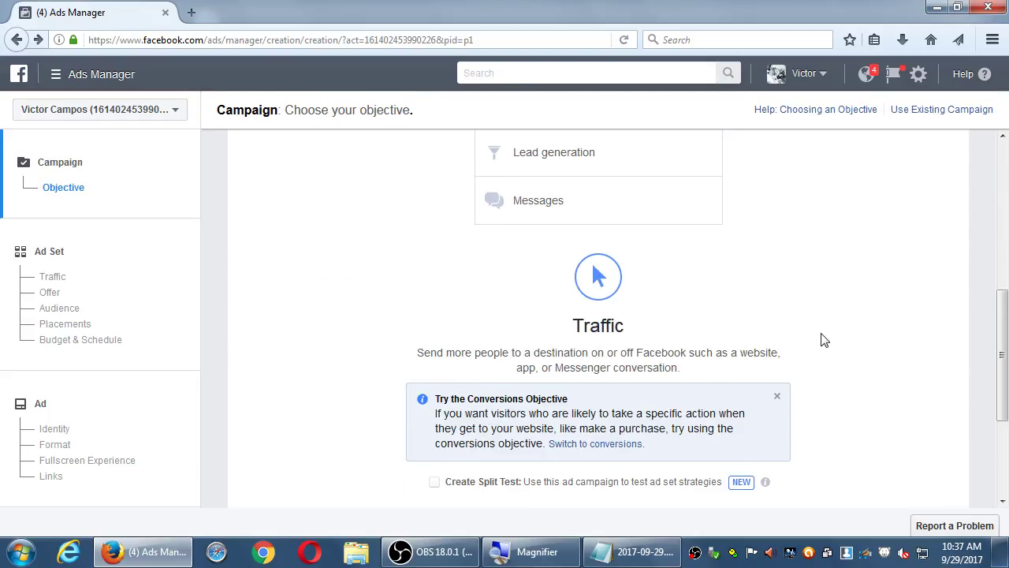
{"action": "scroll", "coordinate": [741, 366], "scroll_direction": "up", "scroll_amount": 1}
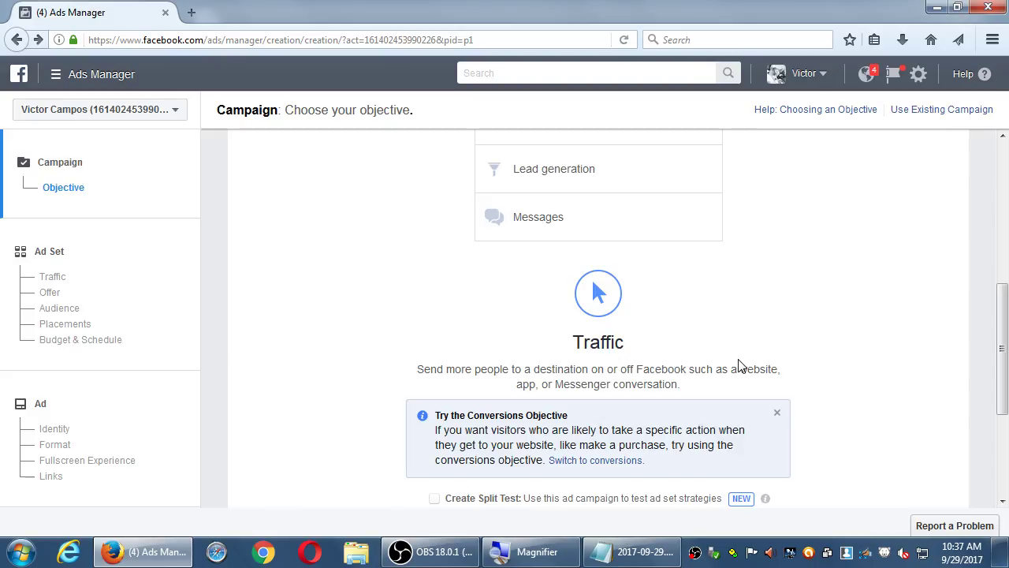
{"action": "scroll", "coordinate": [740, 364], "scroll_direction": "down", "scroll_amount": 5}
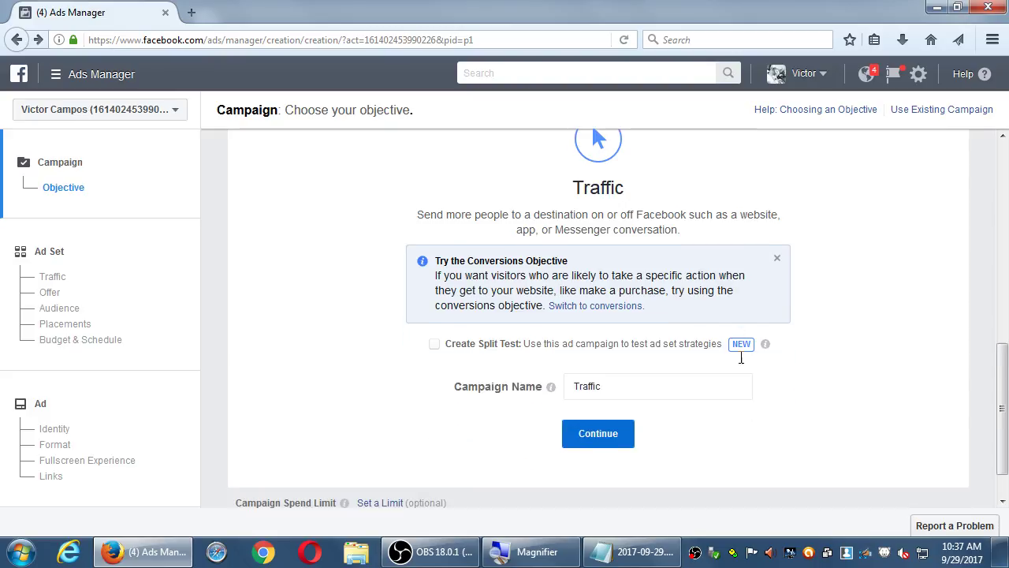
{"action": "scroll", "coordinate": [740, 364], "scroll_direction": "up", "scroll_amount": 13}
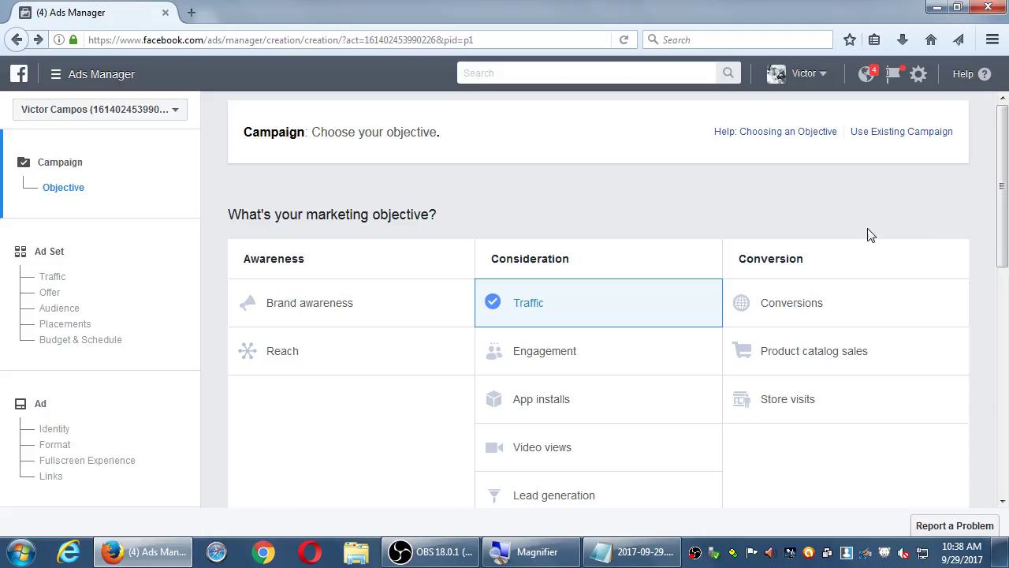
Continue past Campaign Name to the US - 18+ ad set settings
{"action": "scroll", "coordinate": [833, 235], "scroll_direction": "down", "scroll_amount": 1}
{"action": "scroll", "coordinate": [833, 235], "scroll_direction": "down", "scroll_amount": 1}
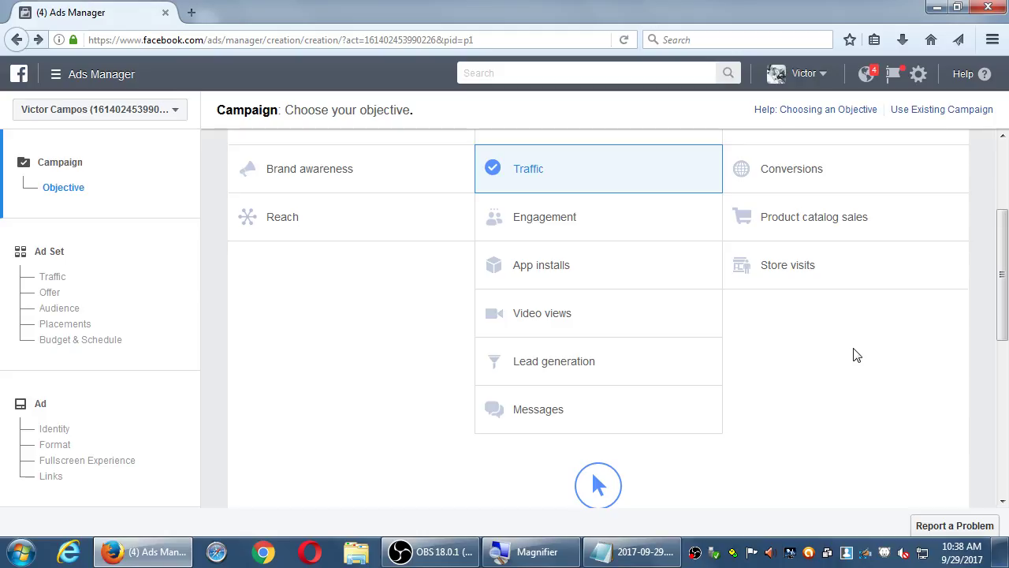
{"action": "scroll", "coordinate": [793, 453], "scroll_direction": "down", "scroll_amount": 4}
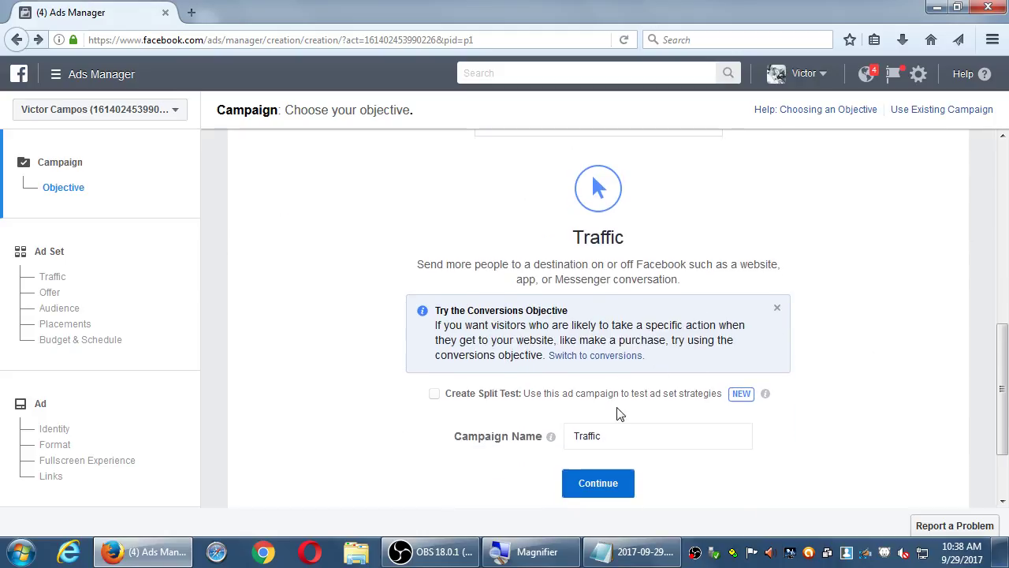
{"action": "scroll", "coordinate": [600, 386], "scroll_direction": "up", "scroll_amount": 3}
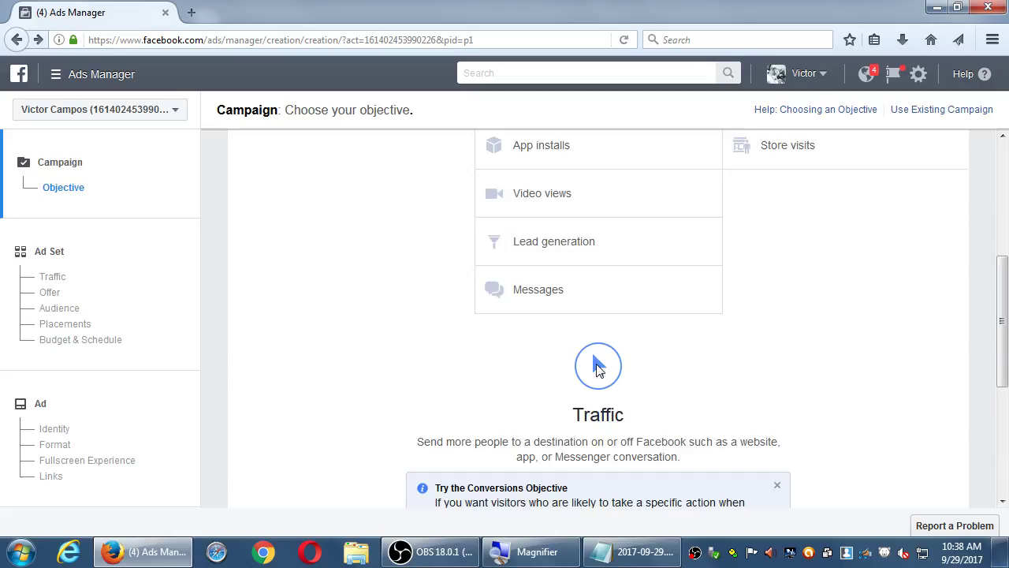
{"action": "scroll", "coordinate": [581, 287], "scroll_direction": "up", "scroll_amount": 2}
{"action": "scroll", "coordinate": [581, 286], "scroll_direction": "down", "scroll_amount": 5}
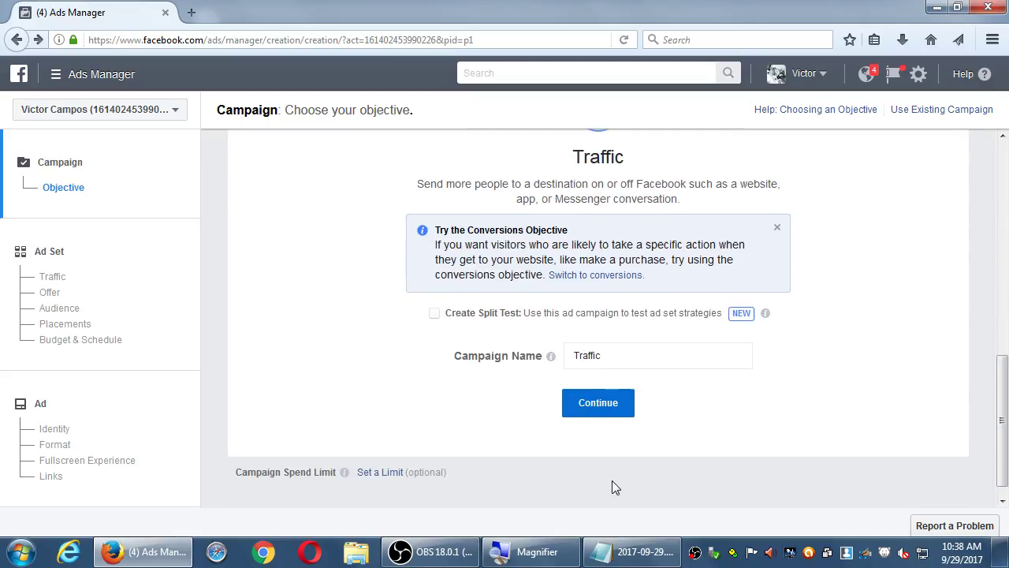
{"action": "left_click", "coordinate": [610, 389]}
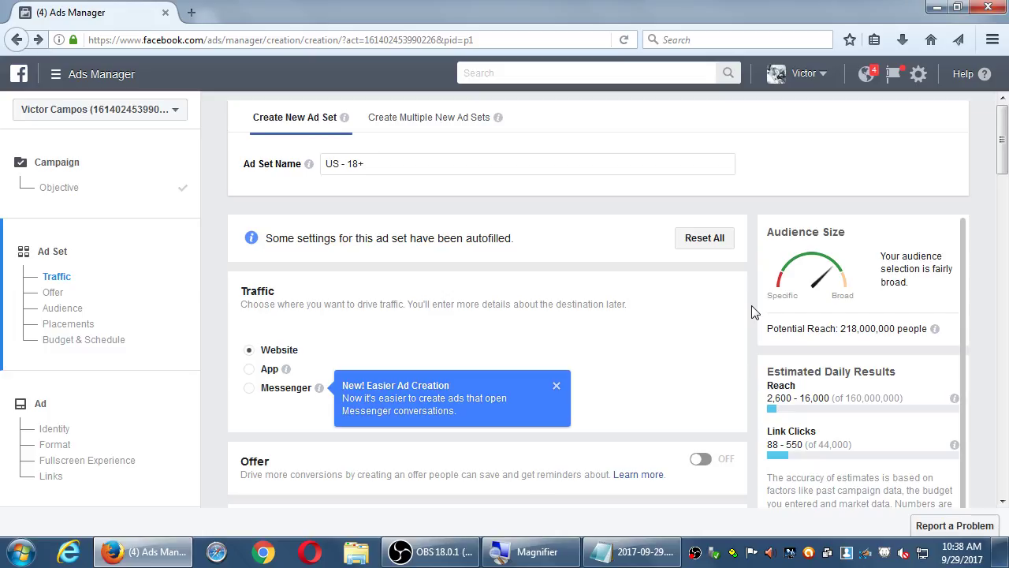
Load facebook.com in a new browser tab
{"action": "key", "text": "ctrl+t"}
{"action": "type", "text": "facebook.com/"}
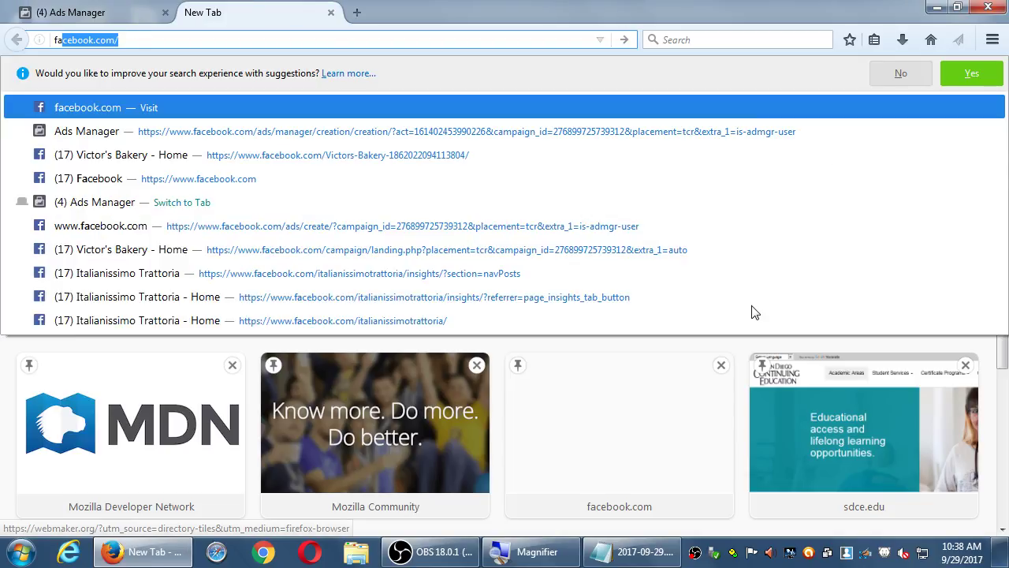
{"action": "key", "text": "Return"}
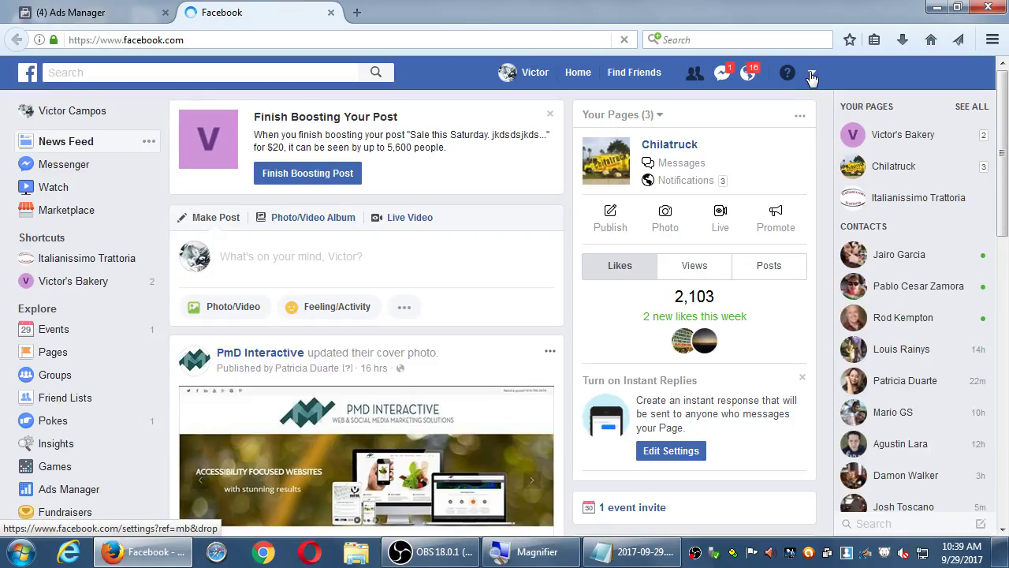
Go to the Victor's Bakery page from the account menu and browse its posts
{"action": "left_click", "coordinate": [812, 74]}
{"action": "left_click", "coordinate": [737, 124]}
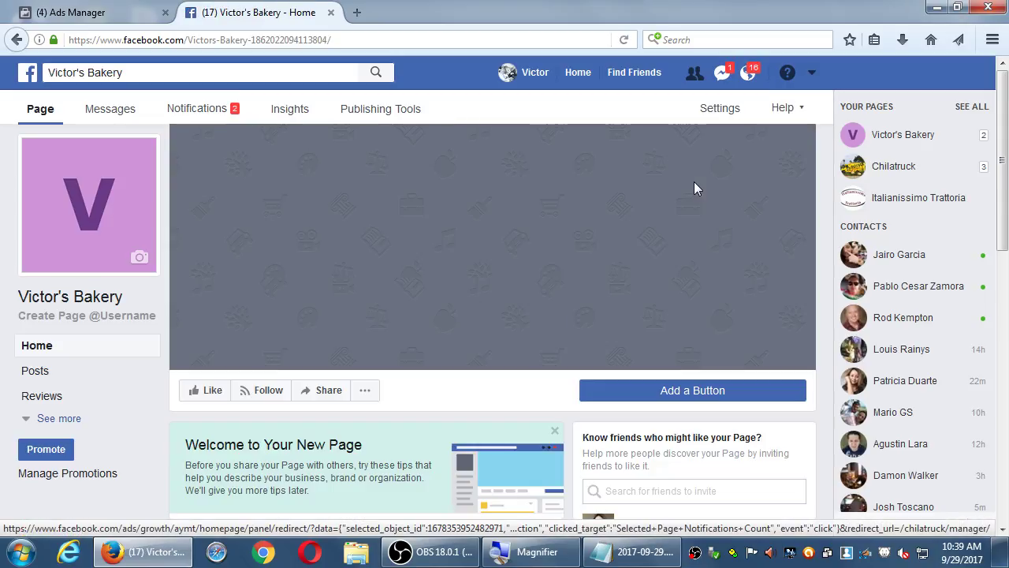
{"action": "scroll", "coordinate": [355, 198], "scroll_direction": "down", "scroll_amount": 3}
{"action": "scroll", "coordinate": [356, 199], "scroll_direction": "down", "scroll_amount": 5}
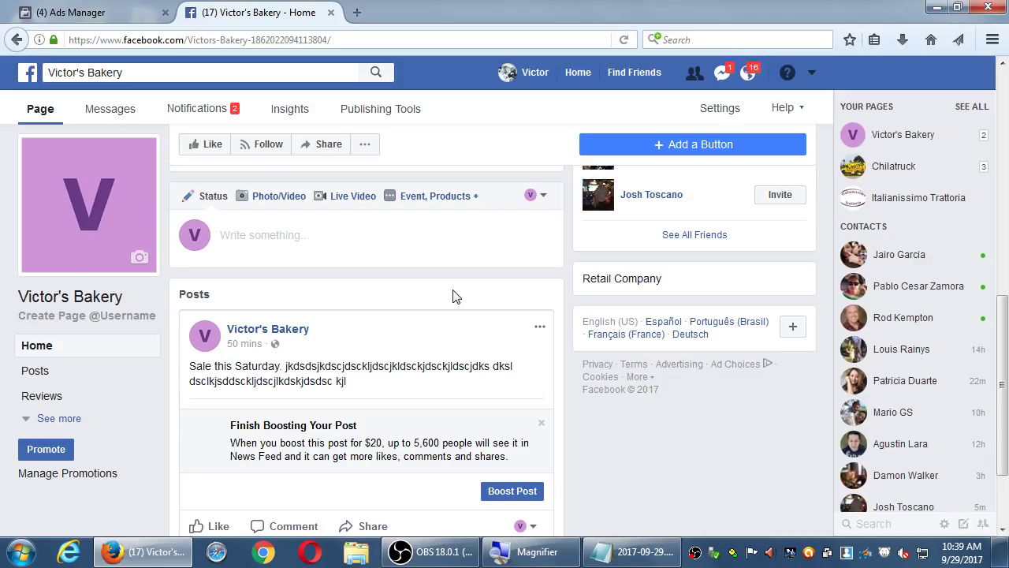
{"action": "scroll", "coordinate": [454, 296], "scroll_direction": "up", "scroll_amount": 3}
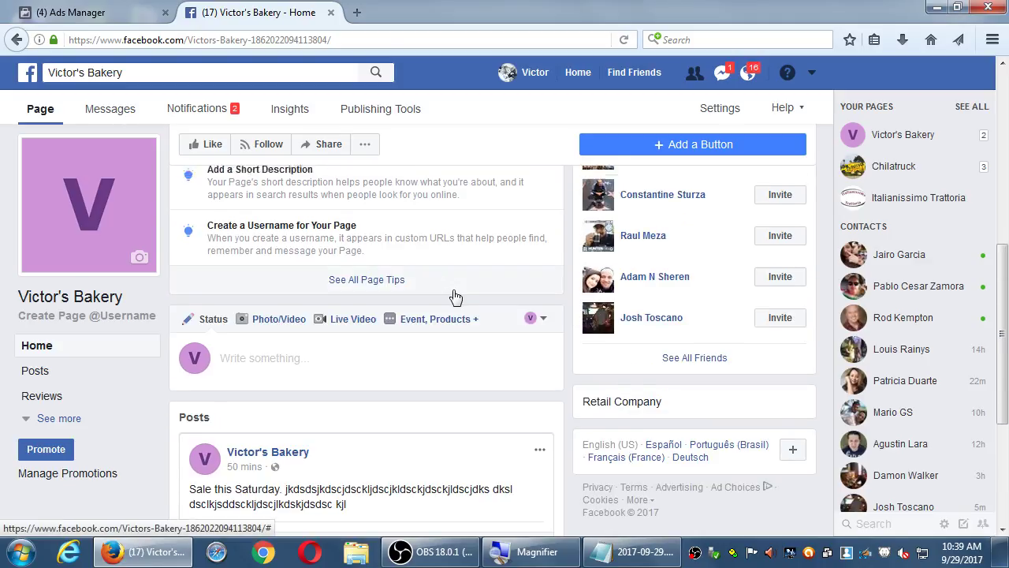
{"action": "scroll", "coordinate": [454, 296], "scroll_direction": "down", "scroll_amount": 2}
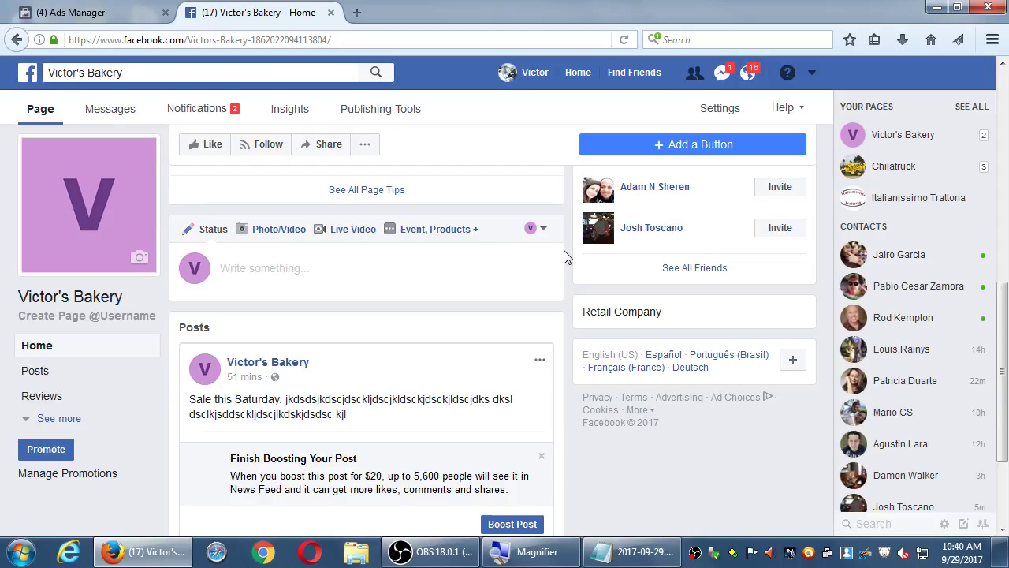
{"action": "left_click", "coordinate": [96, 20]}
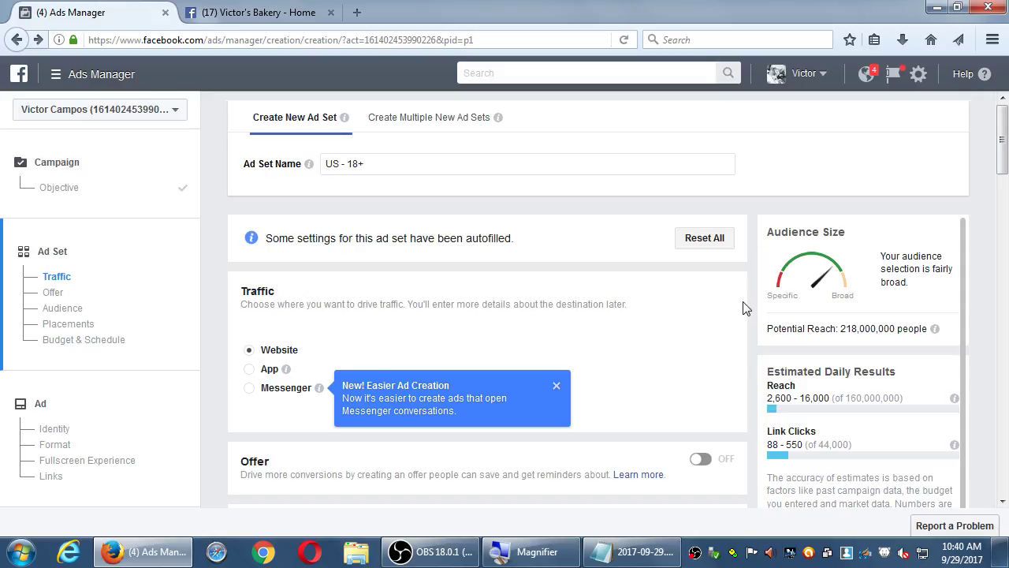
{"action": "scroll", "coordinate": [744, 306], "scroll_direction": "down", "scroll_amount": 3}
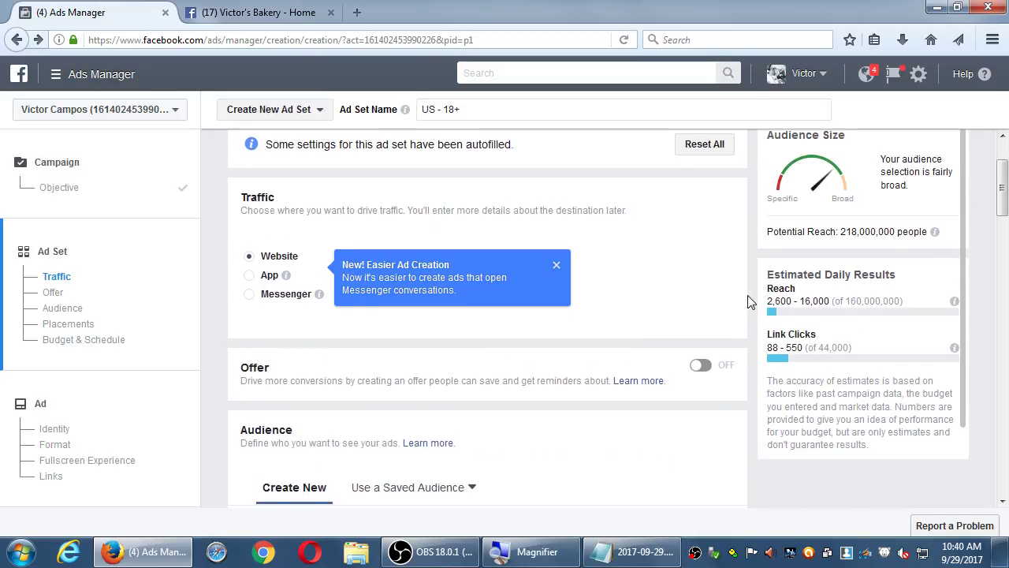
{"action": "scroll", "coordinate": [746, 299], "scroll_direction": "up", "scroll_amount": 3}
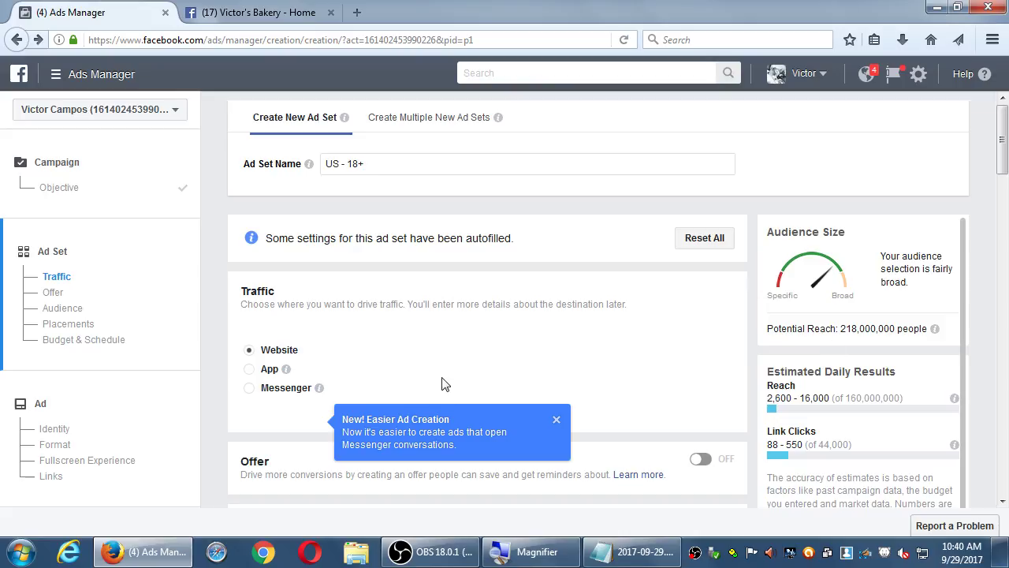
{"action": "scroll", "coordinate": [308, 283], "scroll_direction": "down", "scroll_amount": 4}
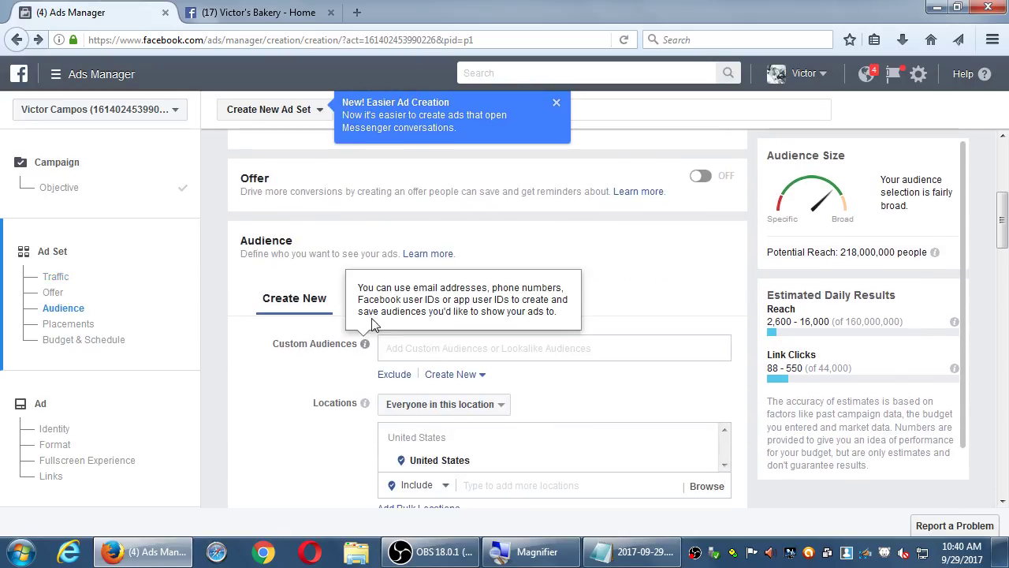
{"action": "scroll", "coordinate": [385, 367], "scroll_direction": "down", "scroll_amount": 2}
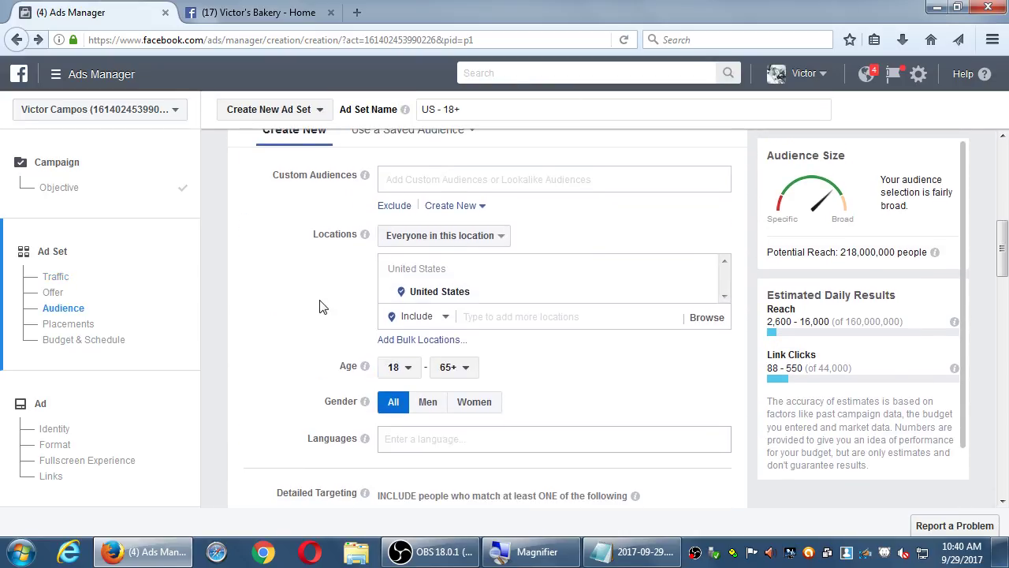
{"action": "scroll", "coordinate": [322, 307], "scroll_direction": "down", "scroll_amount": 2}
{"action": "scroll", "coordinate": [319, 306], "scroll_direction": "down", "scroll_amount": 10}
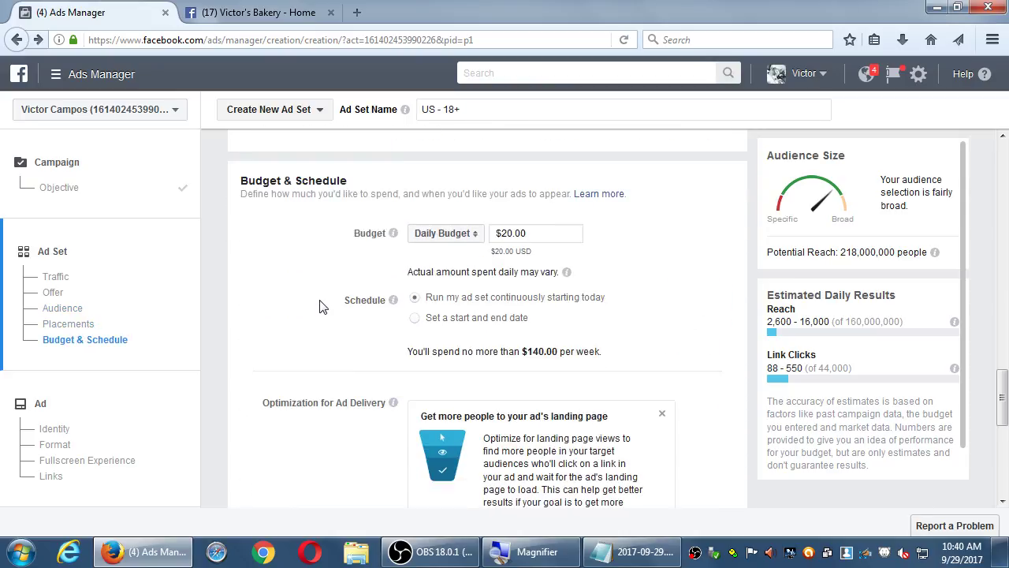
{"action": "scroll", "coordinate": [320, 307], "scroll_direction": "down", "scroll_amount": 4}
{"action": "scroll", "coordinate": [319, 307], "scroll_direction": "up", "scroll_amount": 2}
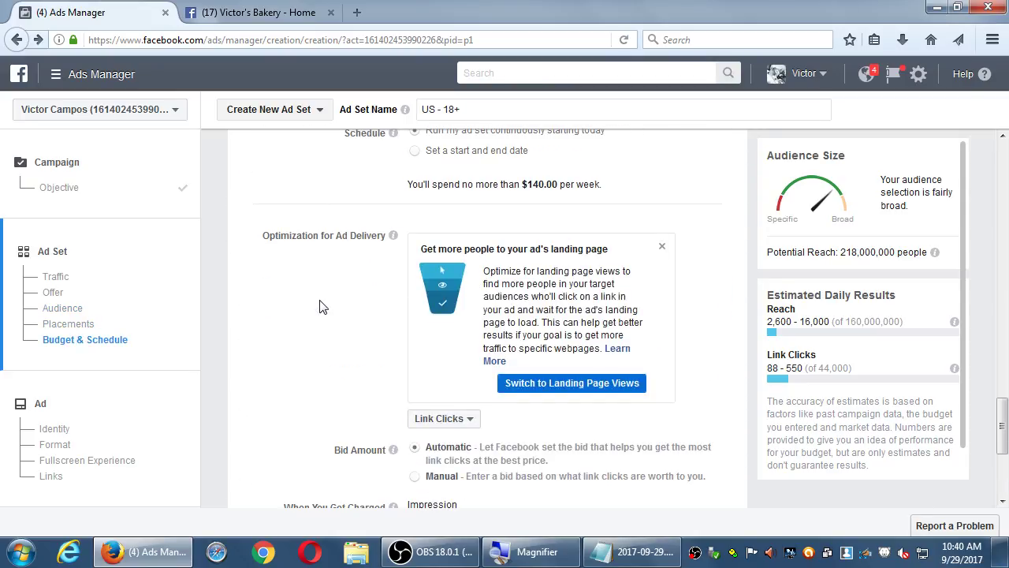
{"action": "scroll", "coordinate": [320, 307], "scroll_direction": "down", "scroll_amount": 3}
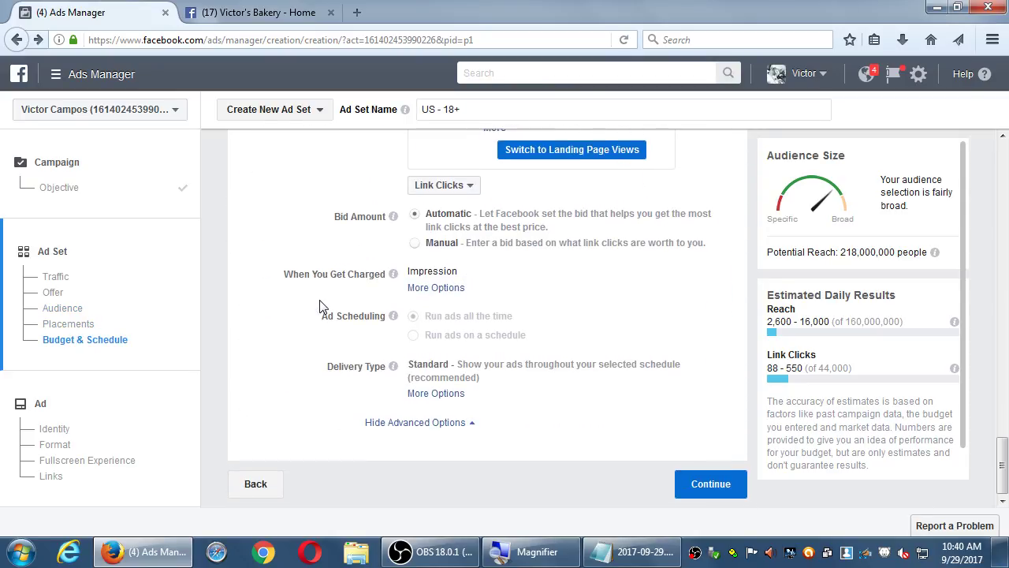
{"action": "scroll", "coordinate": [320, 306], "scroll_direction": "up", "scroll_amount": 2}
{"action": "scroll", "coordinate": [319, 307], "scroll_direction": "up", "scroll_amount": 10}
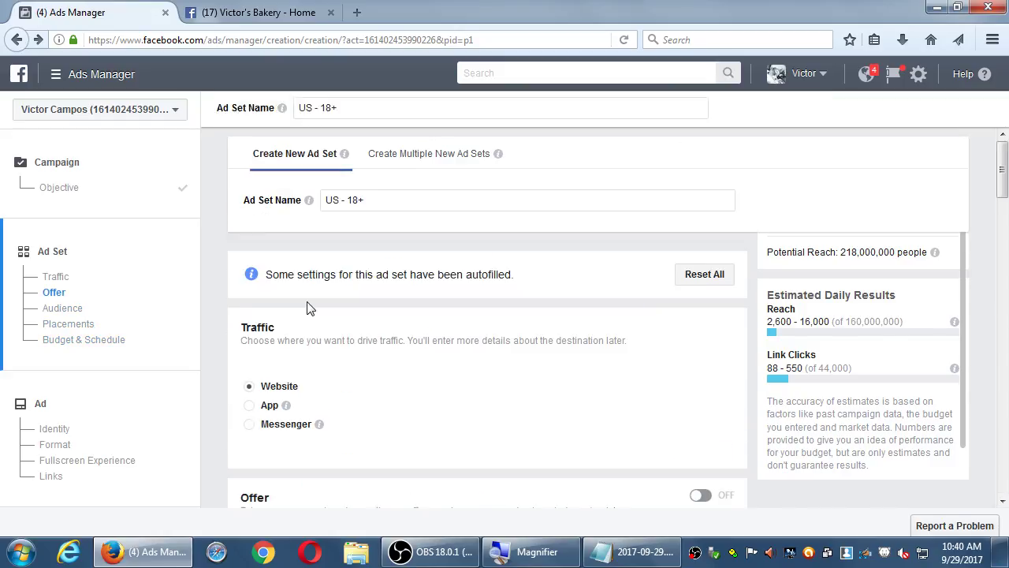
{"action": "left_click", "coordinate": [627, 551]}
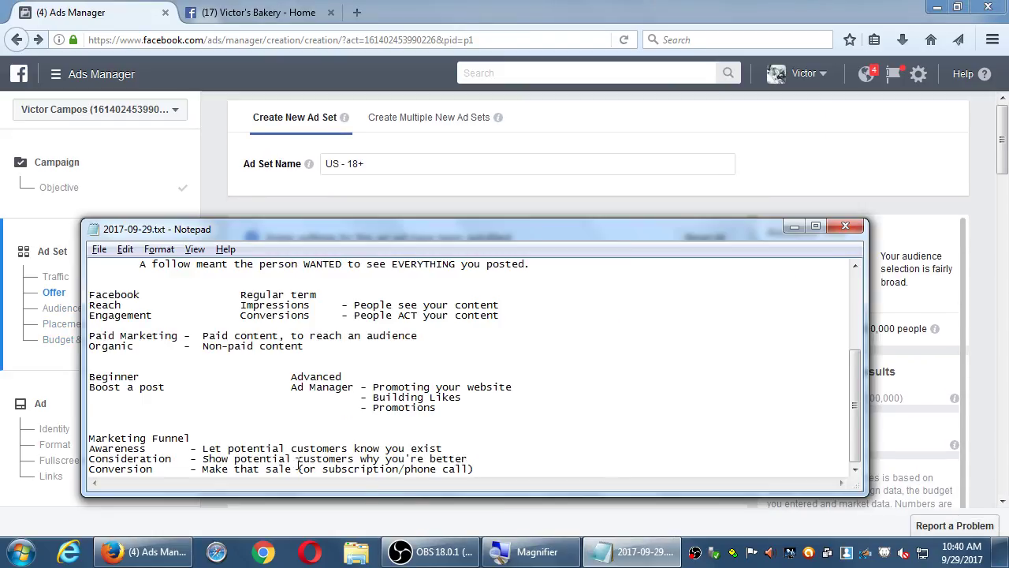
{"action": "double_click", "coordinate": [113, 377]}
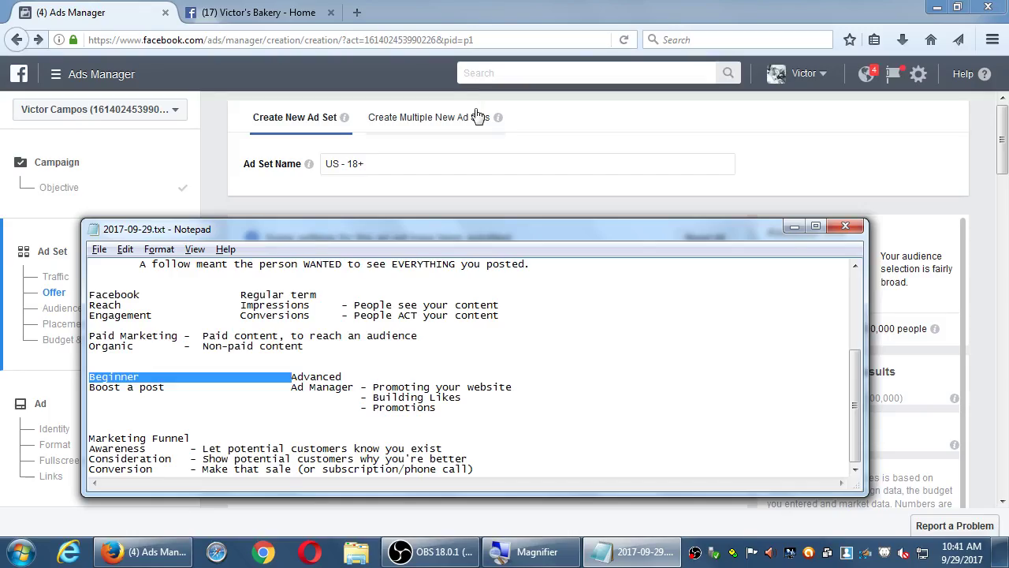
{"action": "left_click", "coordinate": [985, 160]}
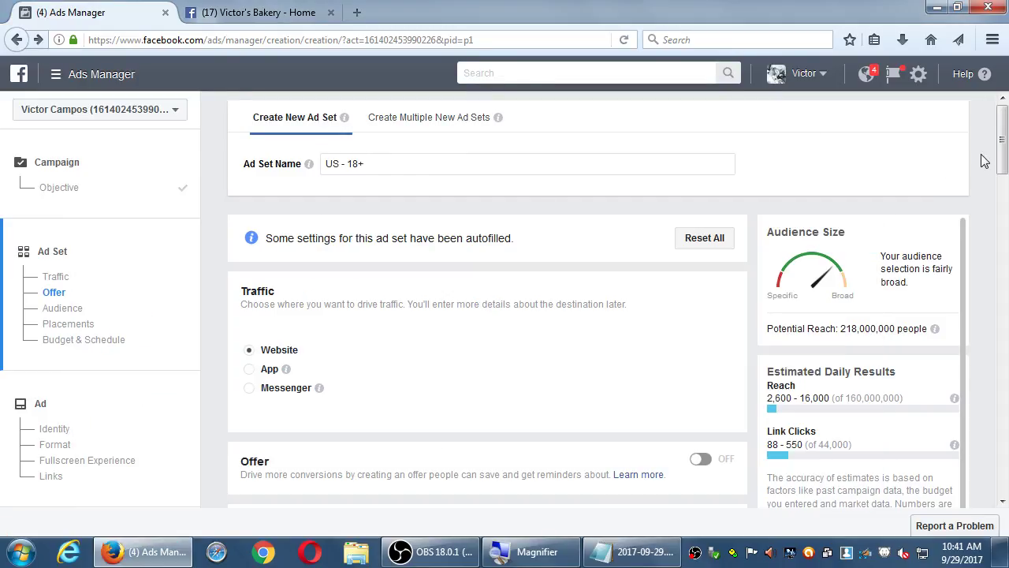
Return to the ad set creation tab and go back one page
{"action": "left_click", "coordinate": [267, 8]}
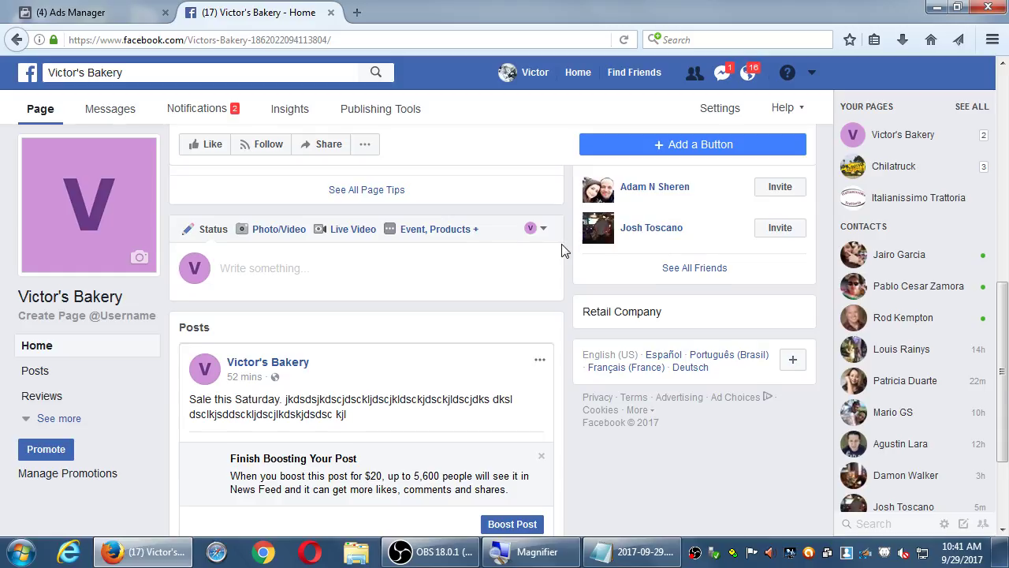
{"action": "scroll", "coordinate": [262, 462], "scroll_direction": "down", "scroll_amount": 2}
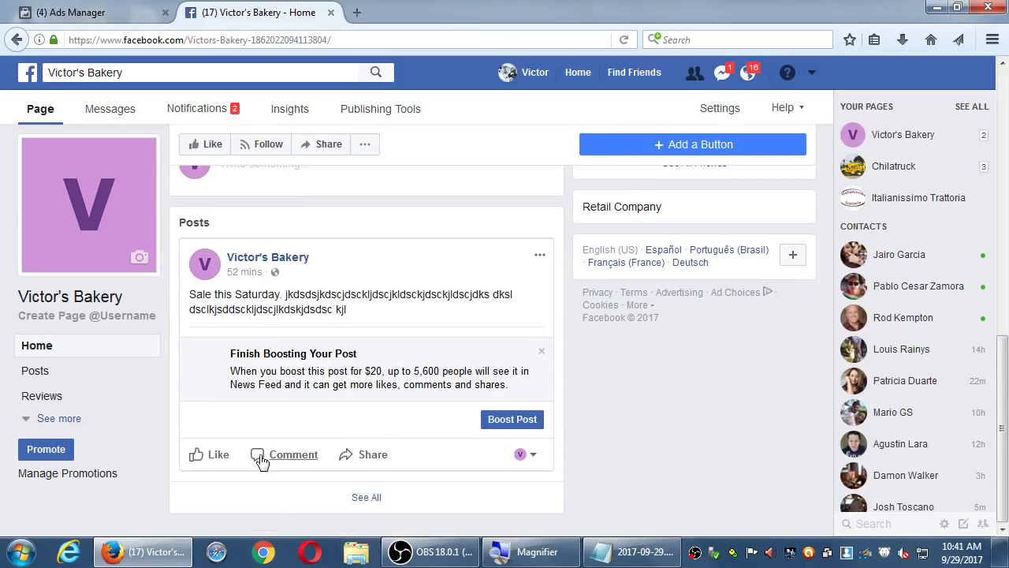
{"action": "left_click", "coordinate": [39, 451]}
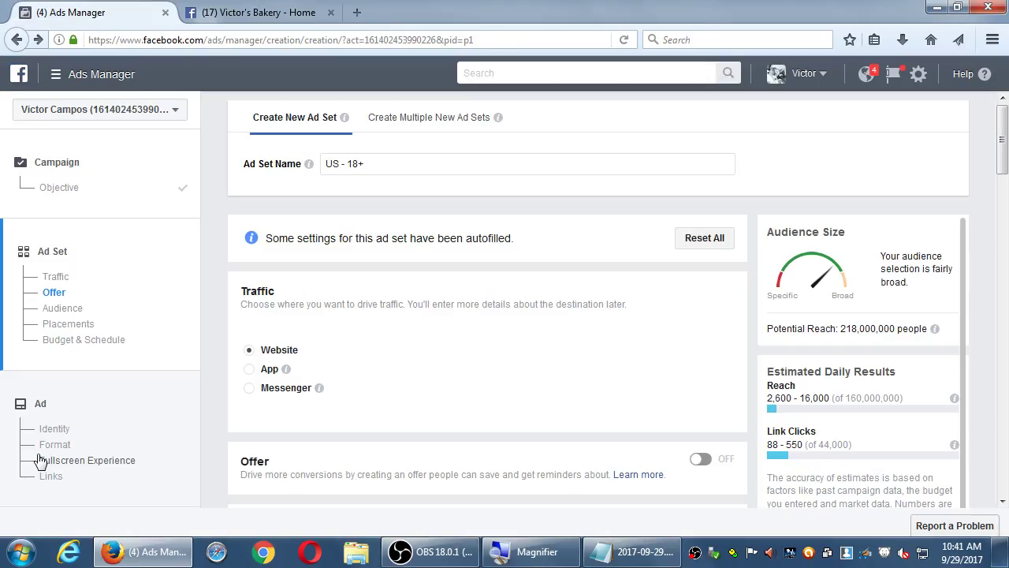
{"action": "left_click", "coordinate": [17, 41]}
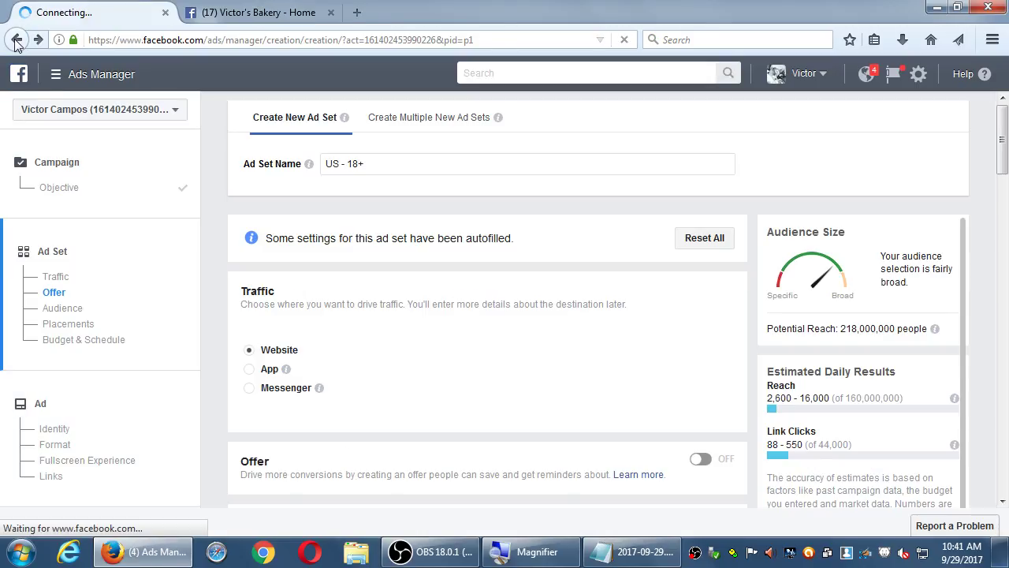
Close the duplicate tab, leaving only the Victor's Bakery page home open
{"action": "key", "text": "alt+Tab"}
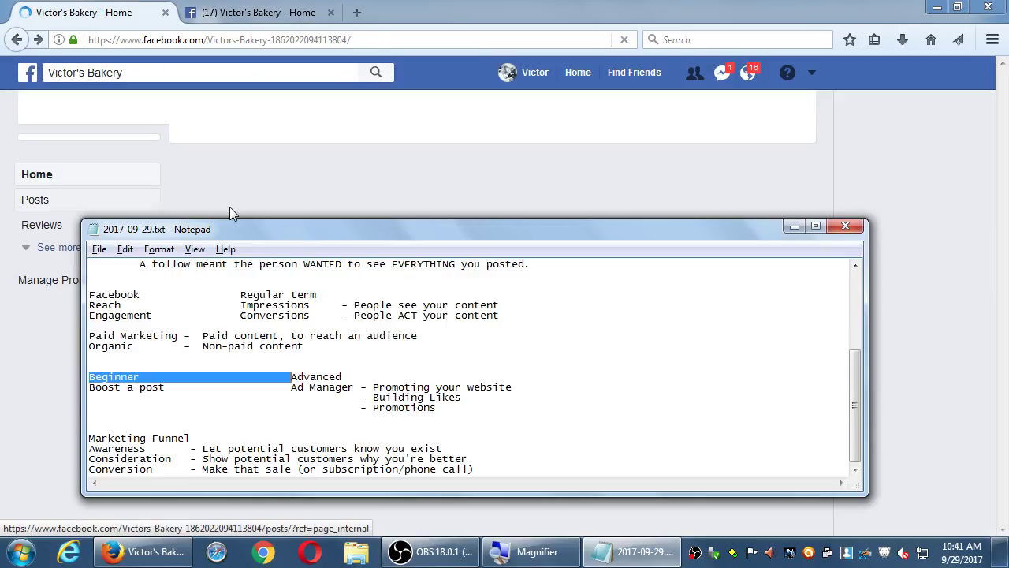
{"action": "left_click", "coordinate": [342, 7]}
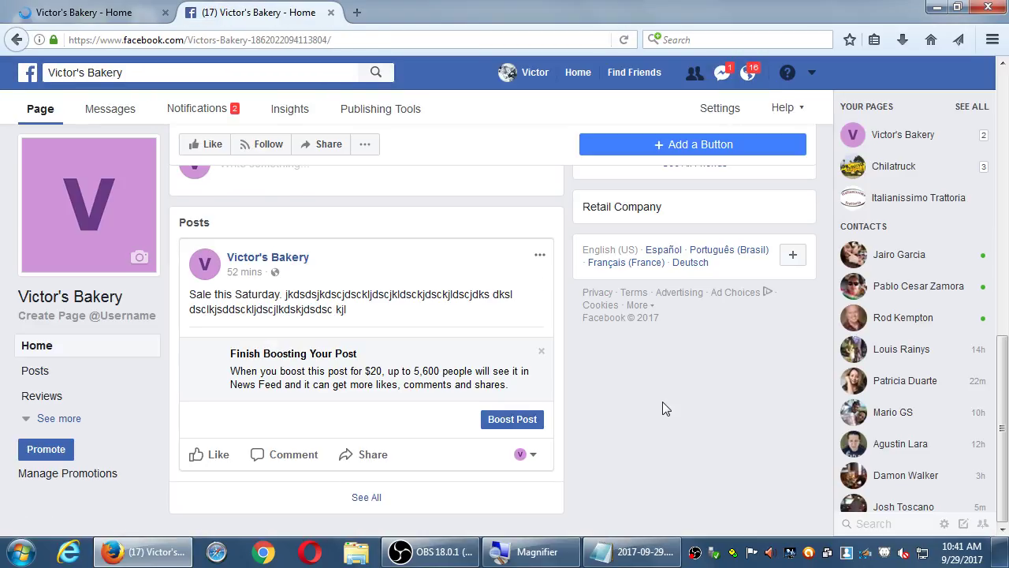
{"action": "left_click", "coordinate": [47, 12]}
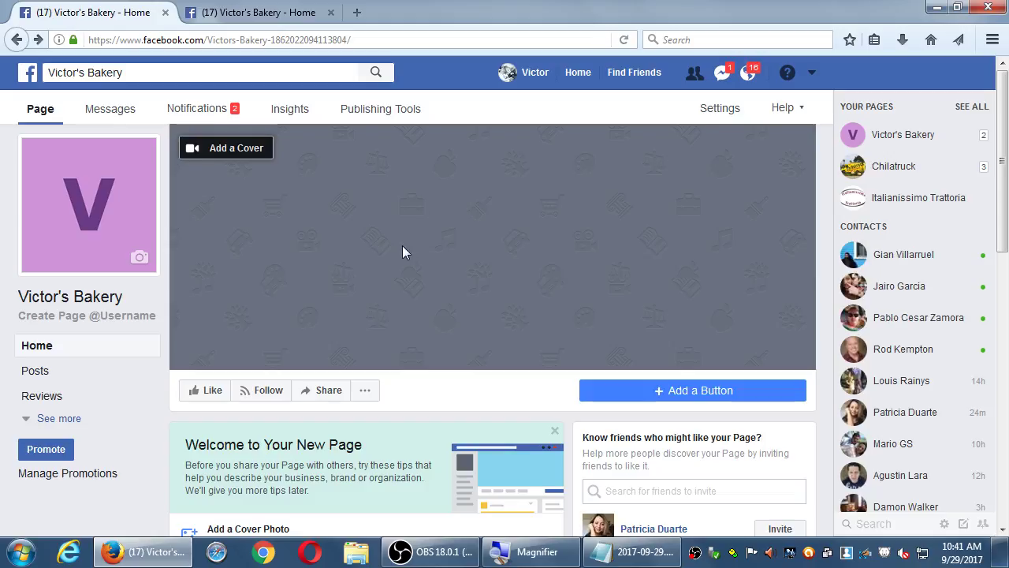
{"action": "left_click", "coordinate": [165, 13]}
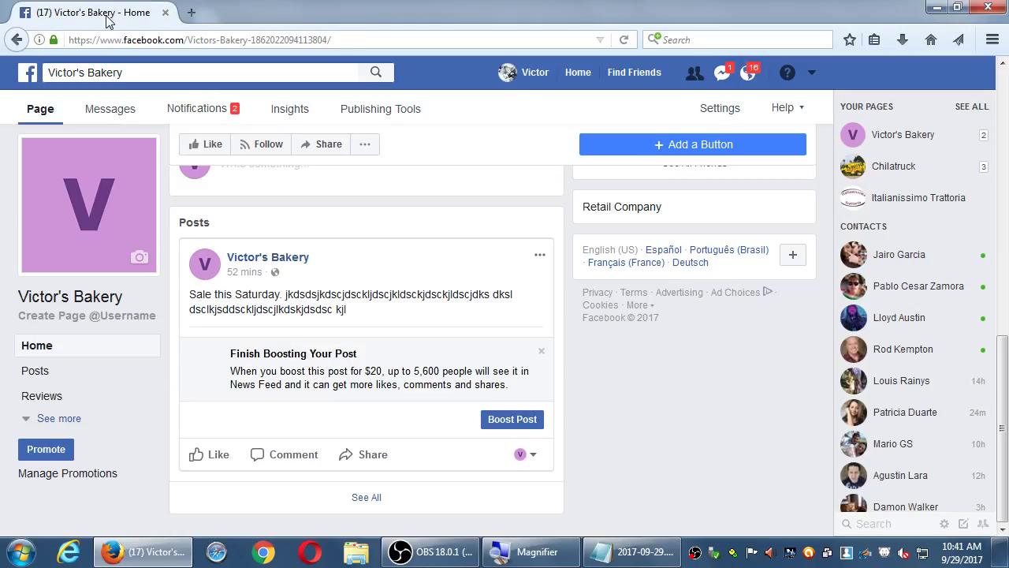
{"action": "scroll", "coordinate": [604, 448], "scroll_direction": "up", "scroll_amount": 3}
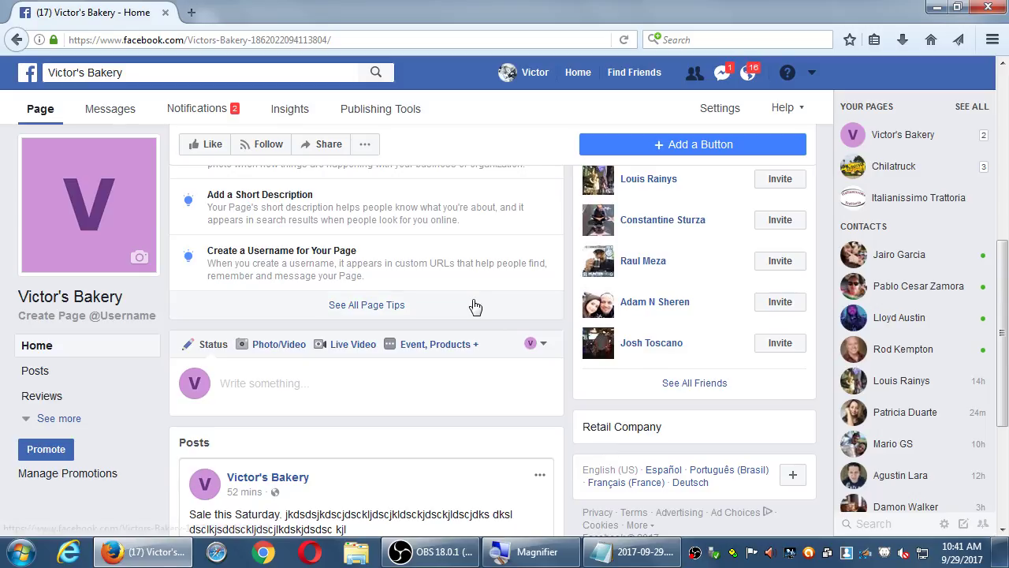
{"action": "scroll", "coordinate": [472, 304], "scroll_direction": "up", "scroll_amount": 5}
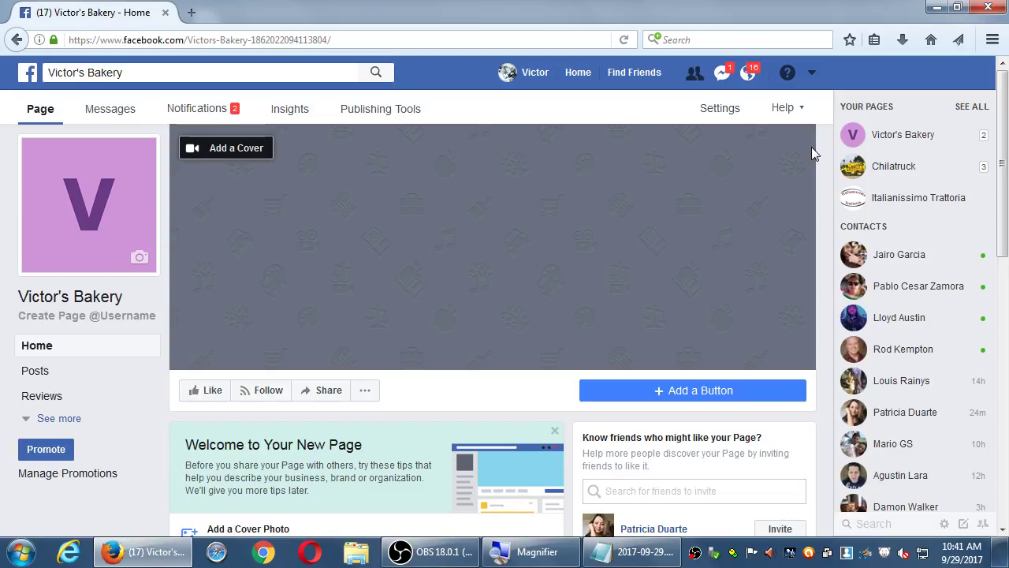
{"action": "scroll", "coordinate": [812, 147], "scroll_direction": "down", "scroll_amount": 5}
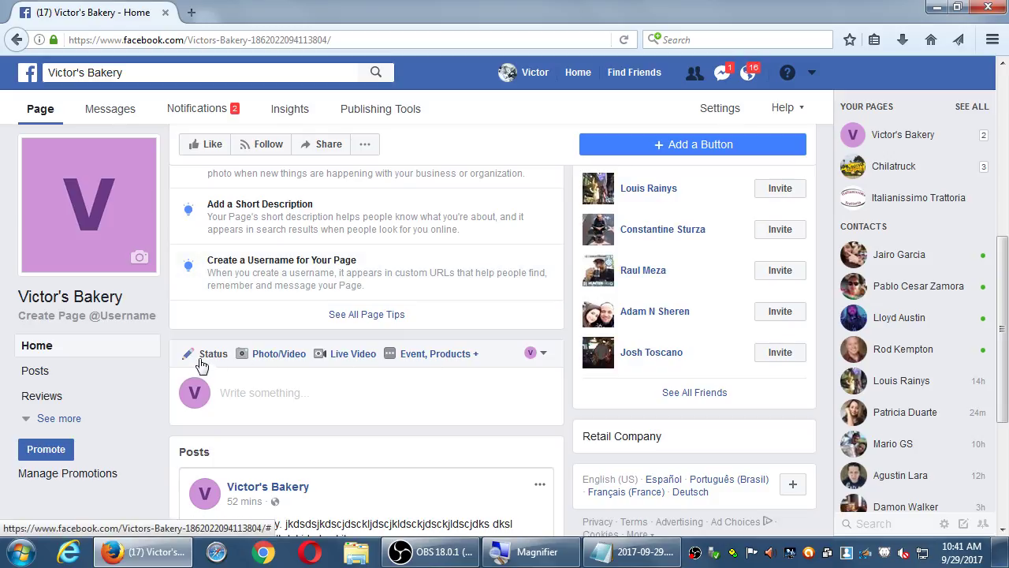
Start a new page post and list the Photo/Video choices, from Upload Photos/Video to Create a Canvas
{"action": "left_click", "coordinate": [243, 394]}
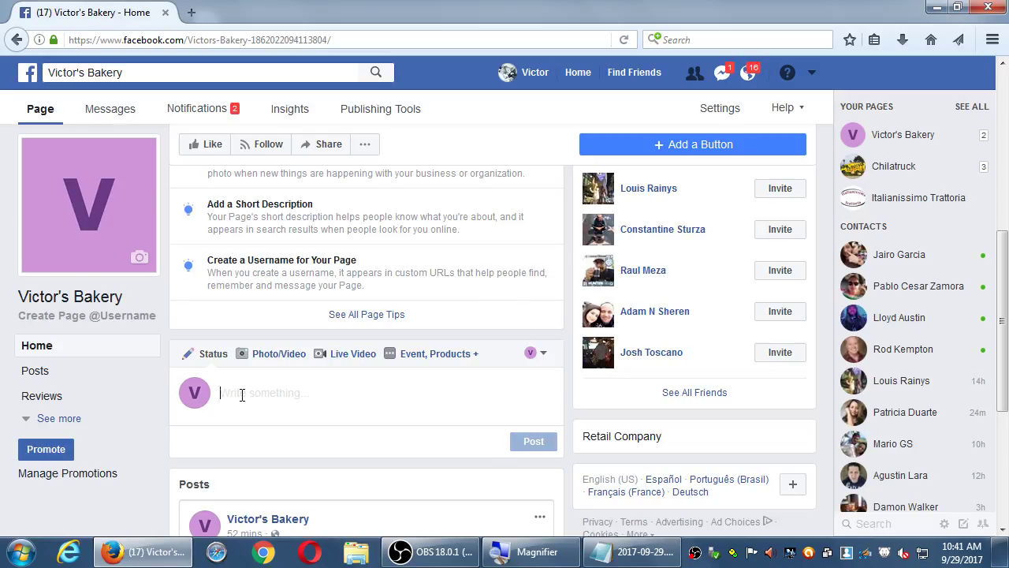
{"action": "left_click", "coordinate": [270, 362]}
{"action": "scroll", "coordinate": [315, 410], "scroll_direction": "down", "scroll_amount": 2}
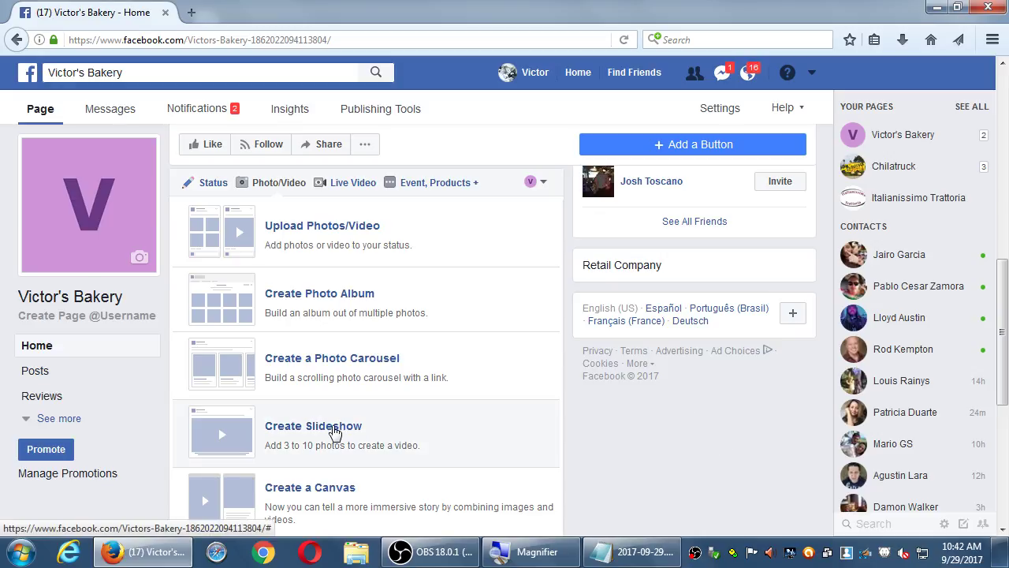
{"action": "scroll", "coordinate": [292, 433], "scroll_direction": "down", "scroll_amount": 1}
{"action": "scroll", "coordinate": [288, 433], "scroll_direction": "down", "scroll_amount": 1}
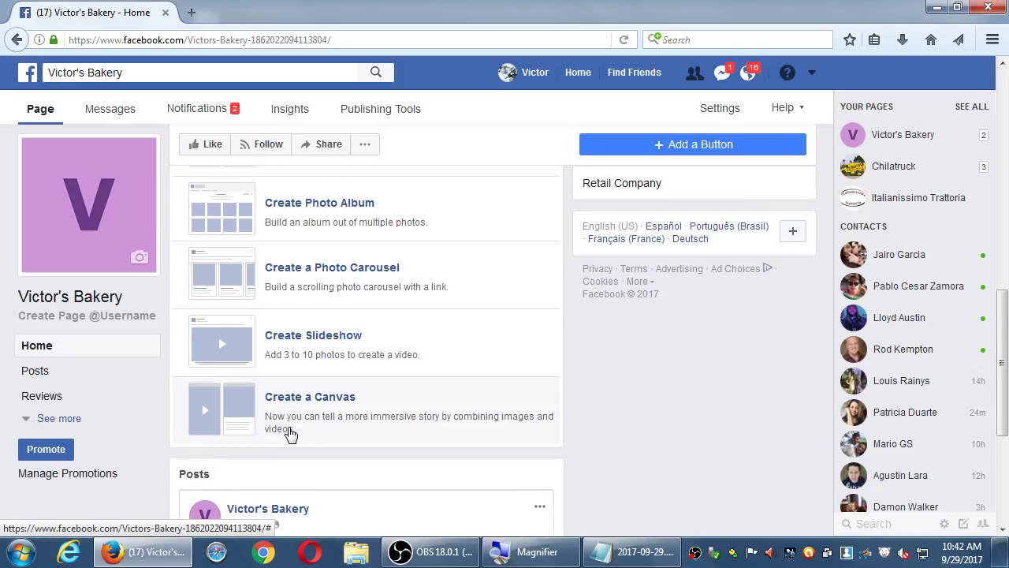
{"action": "scroll", "coordinate": [288, 434], "scroll_direction": "up", "scroll_amount": 2}
{"action": "scroll", "coordinate": [290, 432], "scroll_direction": "down", "scroll_amount": 1}
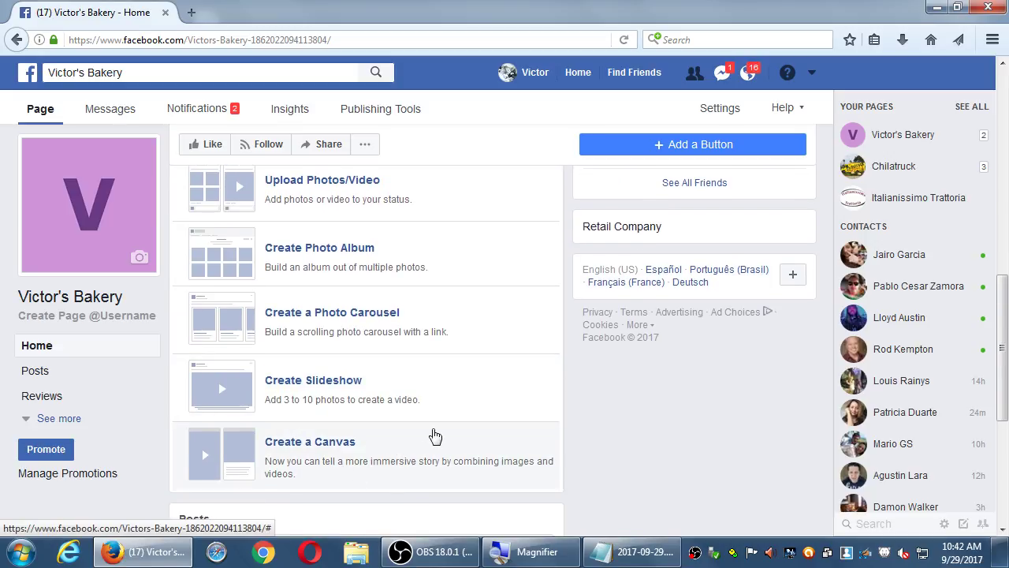
{"action": "scroll", "coordinate": [437, 441], "scroll_direction": "up", "scroll_amount": 4}
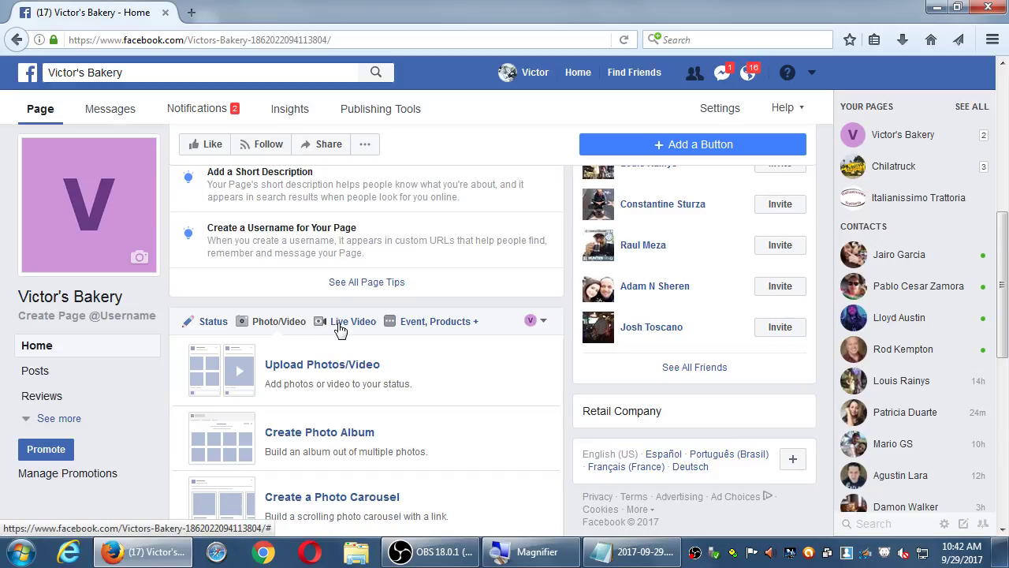
Open Live Video, then leave that page and deny camera access
{"action": "left_click", "coordinate": [339, 331]}
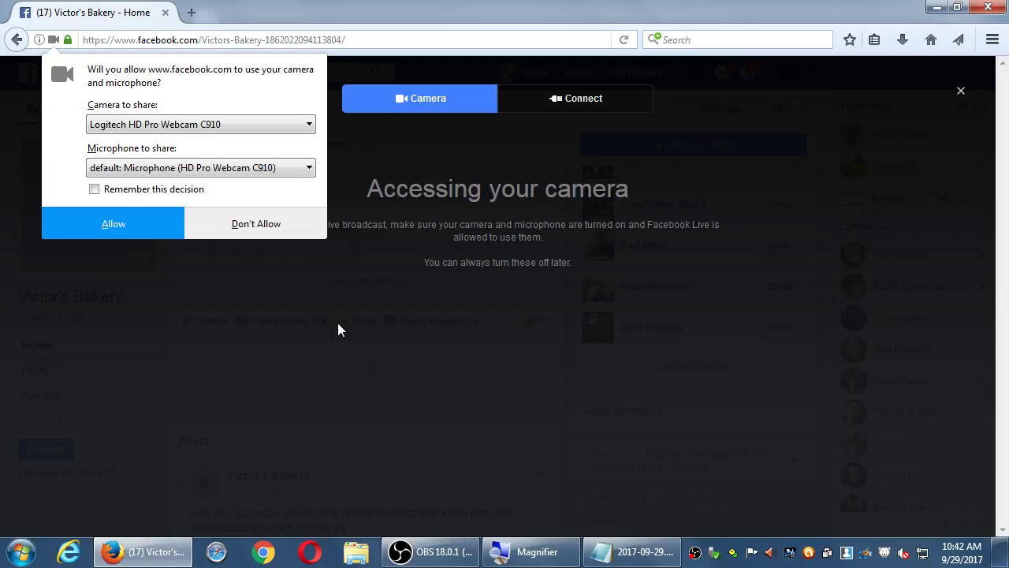
{"action": "left_click", "coordinate": [18, 41]}
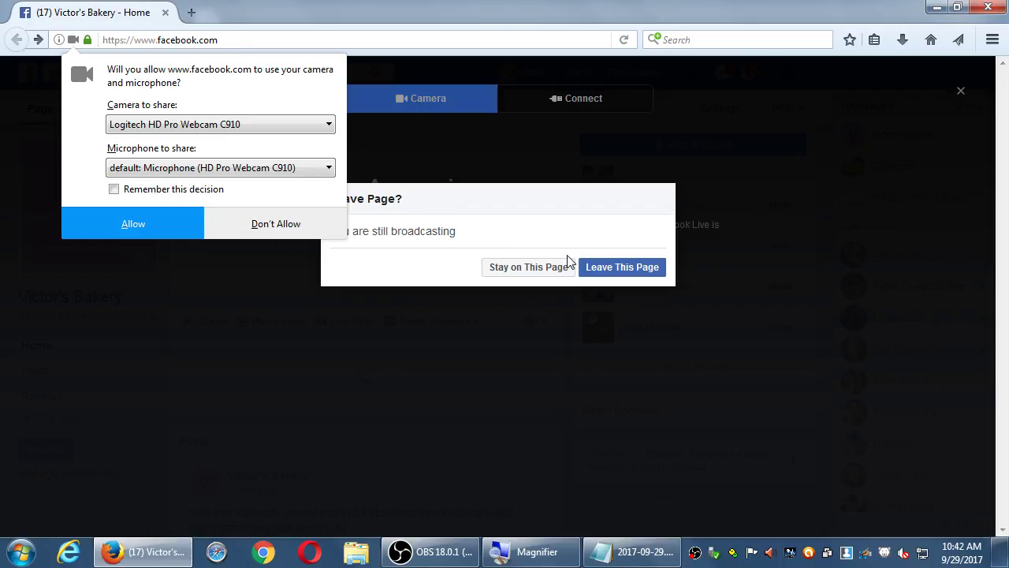
{"action": "left_click", "coordinate": [604, 272]}
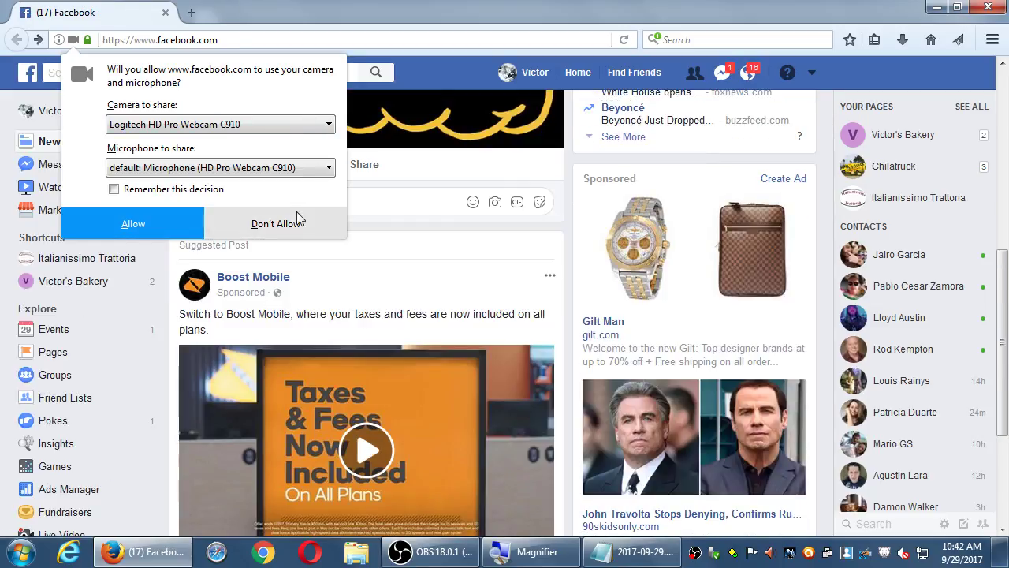
{"action": "left_click", "coordinate": [295, 221]}
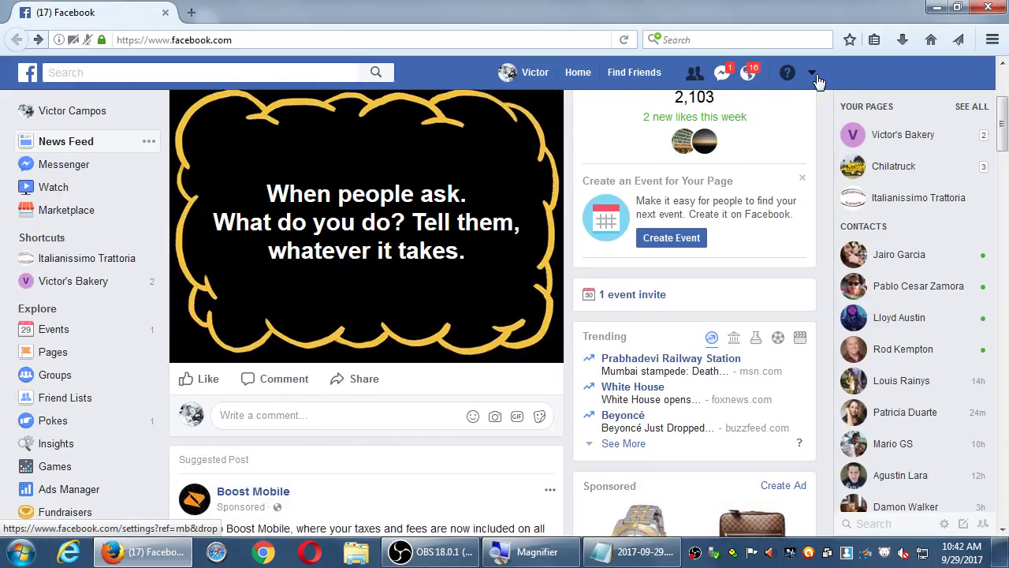
Return to Victor's Bakery and expand the composer's 'Event, Products +' post types
{"action": "left_click", "coordinate": [812, 73]}
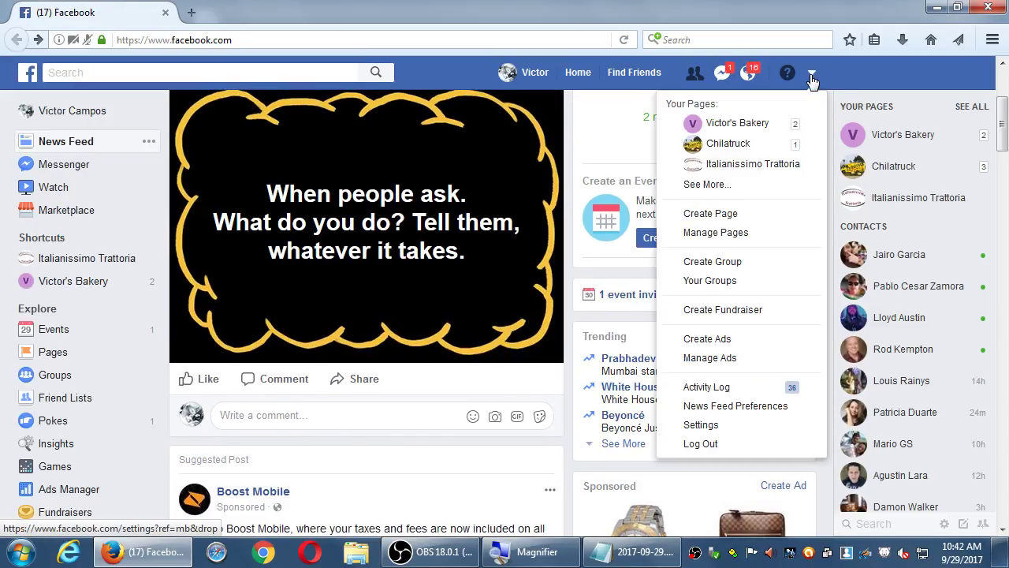
{"action": "left_click", "coordinate": [737, 123]}
{"action": "scroll", "coordinate": [289, 356], "scroll_direction": "down", "scroll_amount": 7}
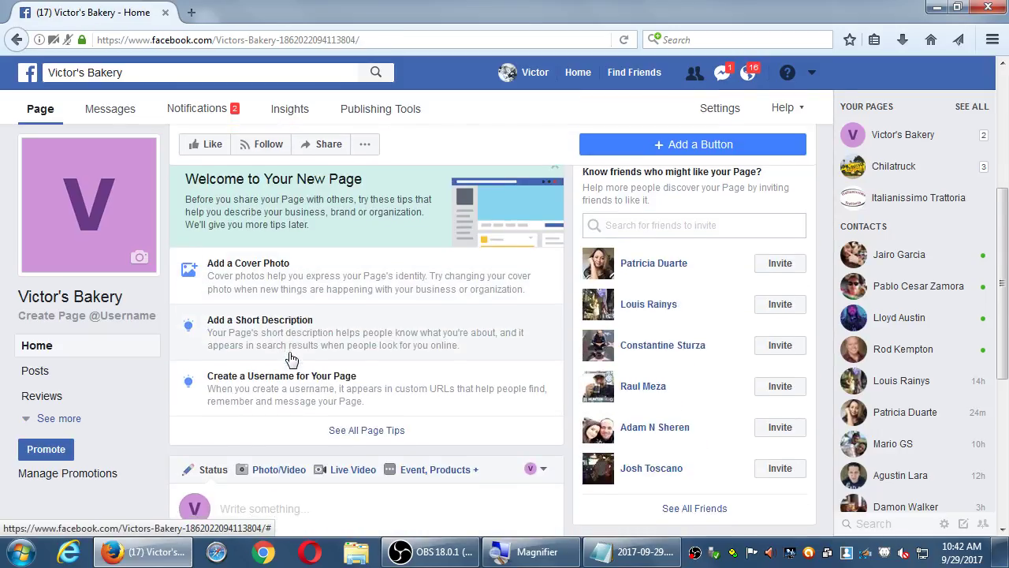
{"action": "scroll", "coordinate": [344, 354], "scroll_direction": "up", "scroll_amount": 3}
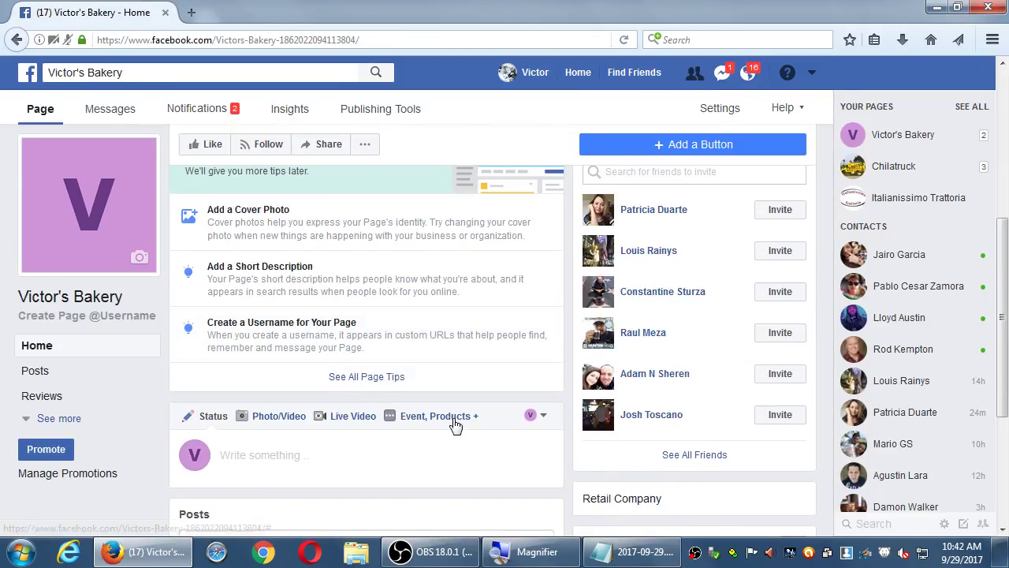
{"action": "left_click", "coordinate": [451, 418]}
{"action": "scroll", "coordinate": [452, 429], "scroll_direction": "down", "scroll_amount": 2}
{"action": "scroll", "coordinate": [453, 431], "scroll_direction": "down", "scroll_amount": 3}
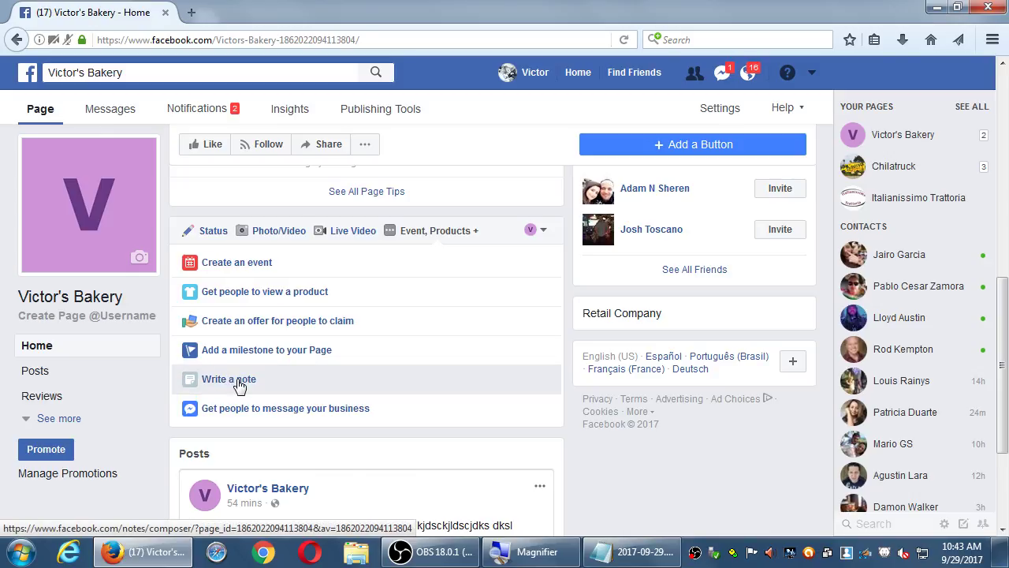
Draft a page note titled 'fghghhffhgf' with body 'fgdfdfgddgd'
{"action": "left_click", "coordinate": [240, 386]}
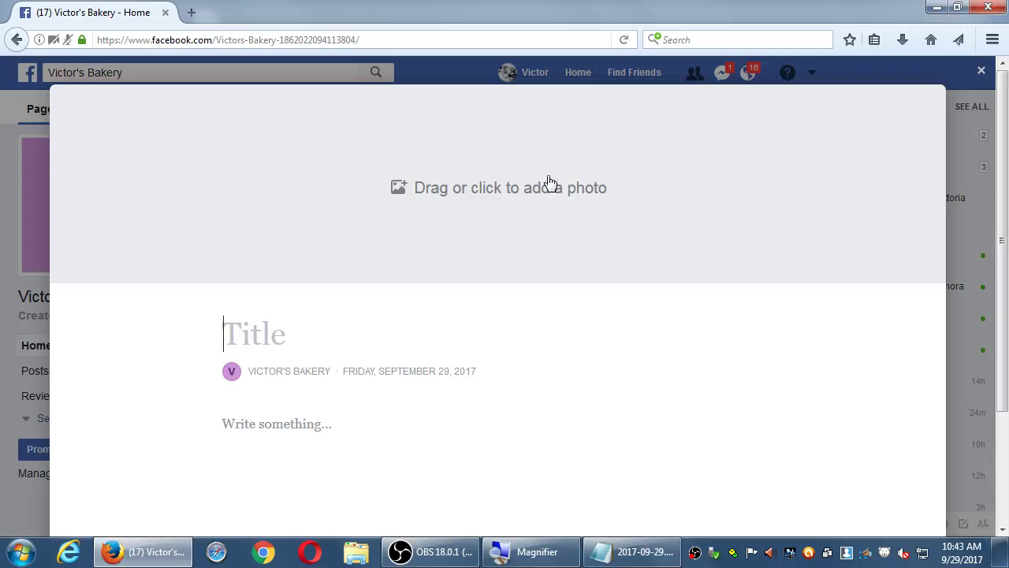
{"action": "type", "text": "fghghhffhgf"}
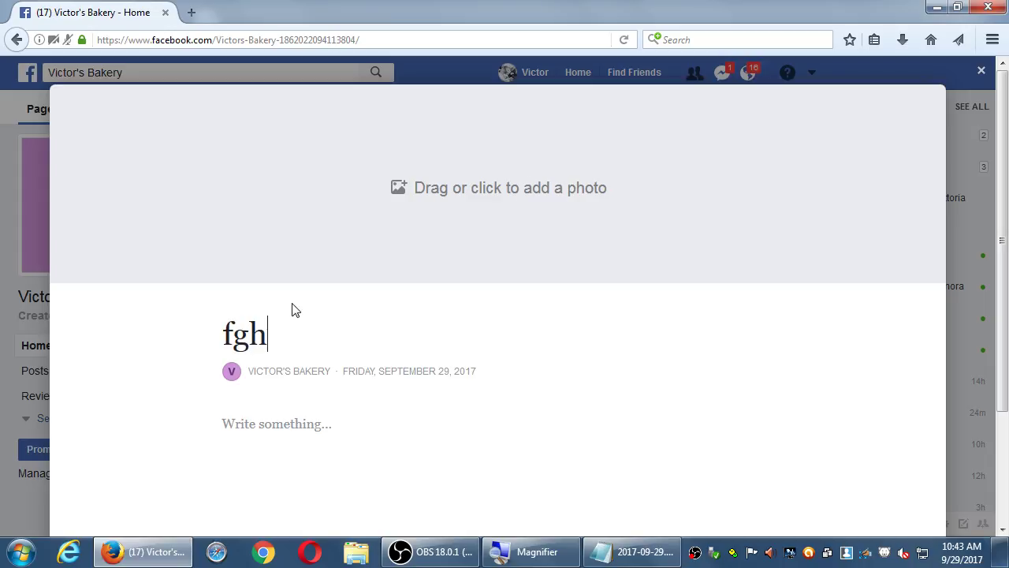
{"action": "left_click", "coordinate": [297, 422]}
{"action": "type", "text": "fgdfdfgddgd"}
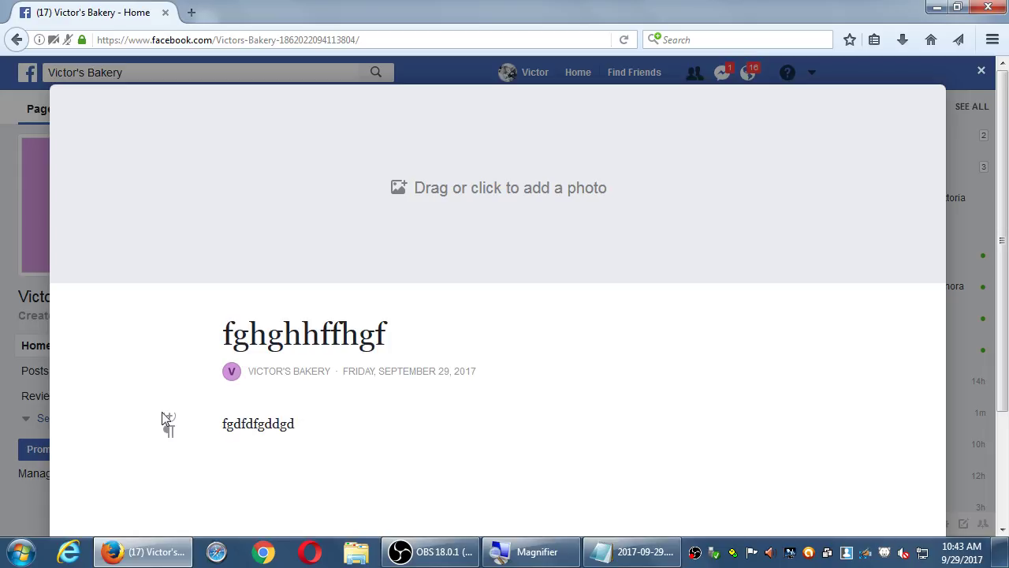
Discard the note without saving and return to the Status composer
{"action": "mouse_move", "coordinate": [172, 433]}
{"action": "left_click", "coordinate": [983, 72]}
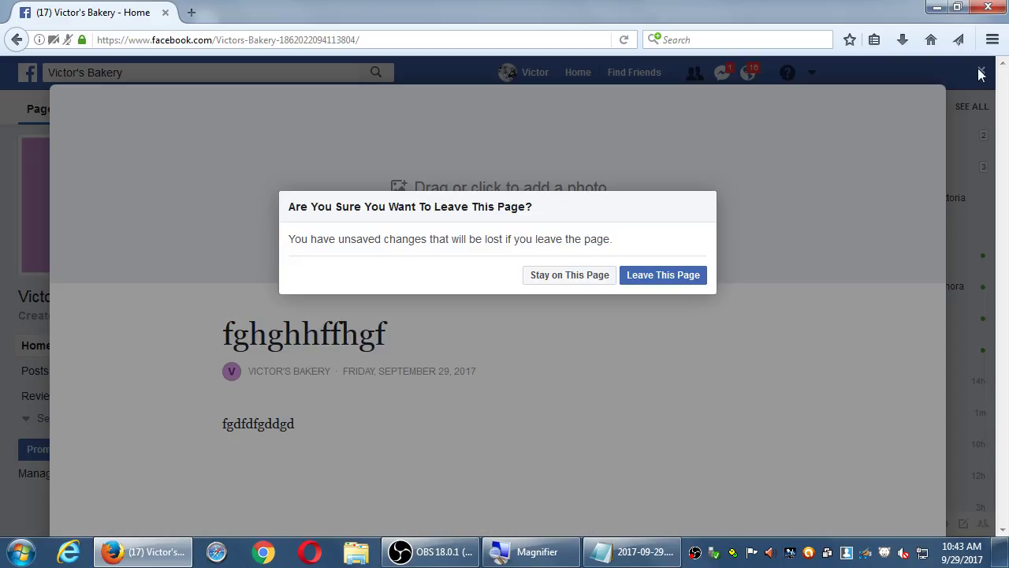
{"action": "left_click", "coordinate": [665, 273]}
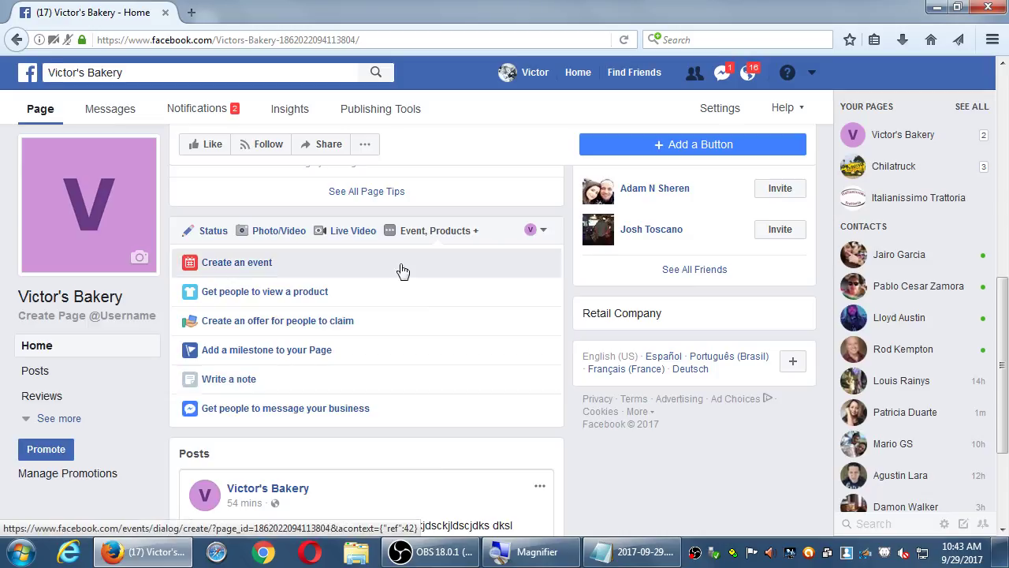
{"action": "left_click", "coordinate": [193, 238]}
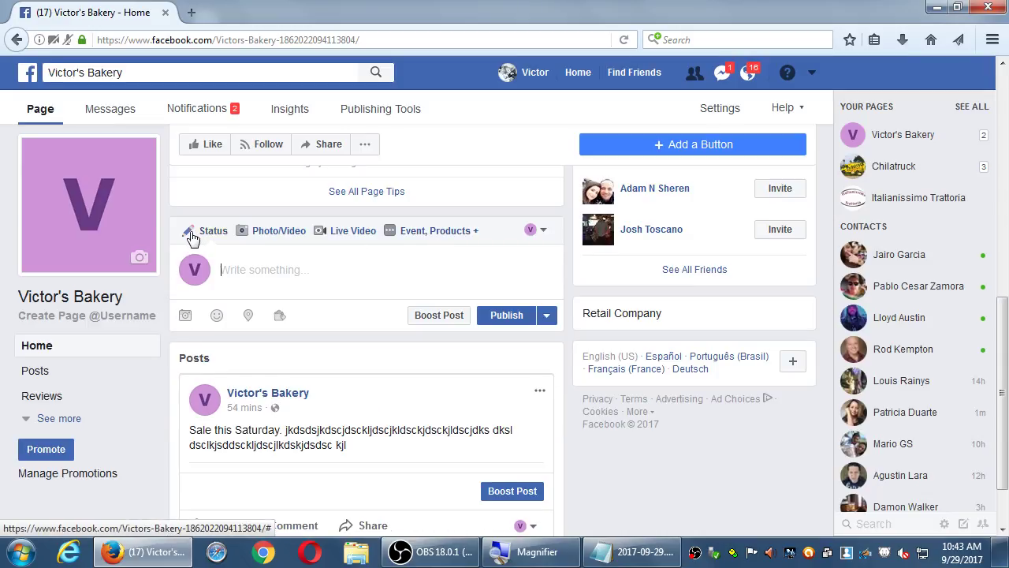
Expand 'Event, Products +' in the composer again and press Promote
{"action": "left_click", "coordinate": [461, 233]}
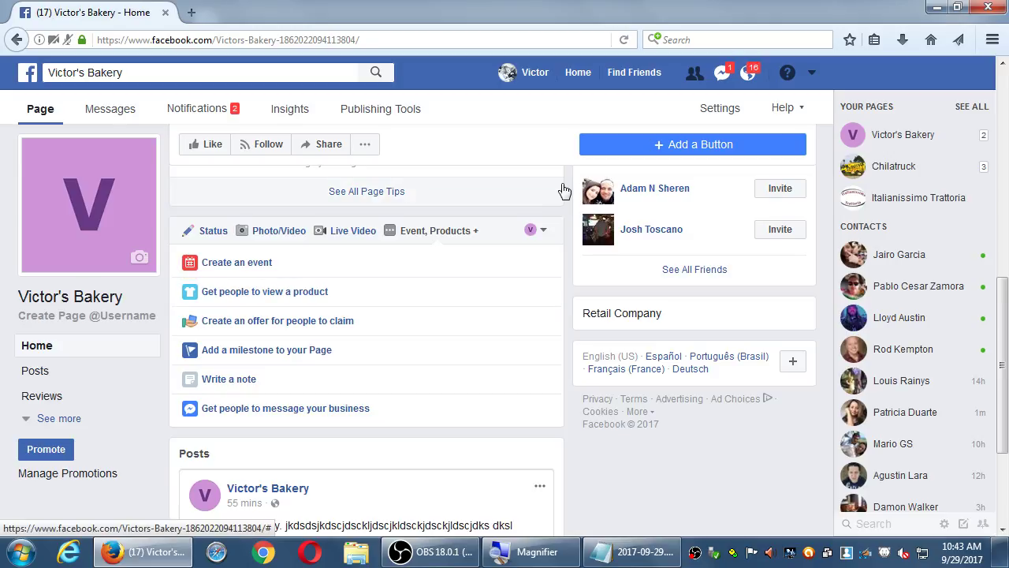
{"action": "left_click", "coordinate": [47, 450]}
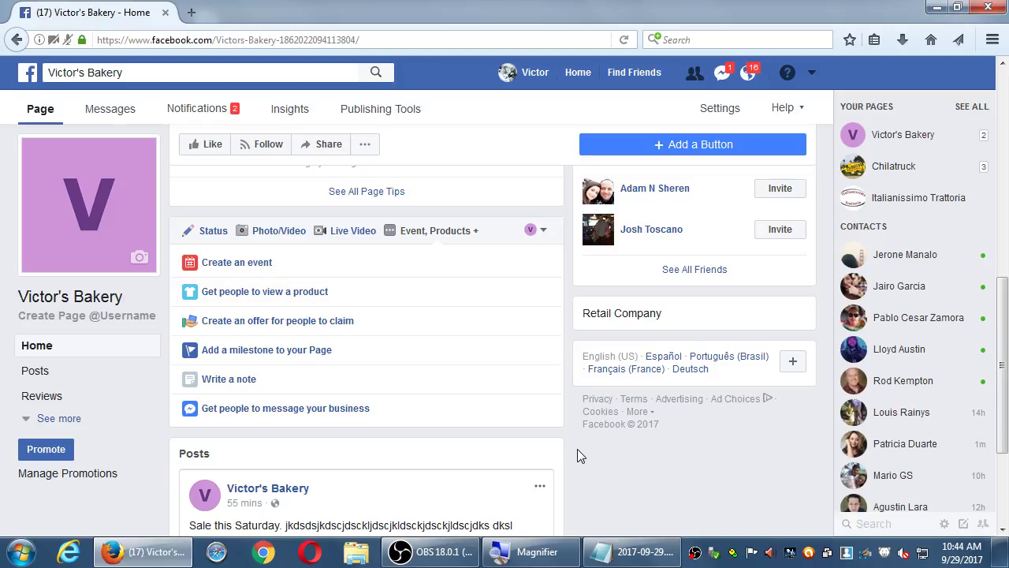
Scroll through the page's tips and posts, then bring the 2017-09-29.txt notes to the front
{"action": "scroll", "coordinate": [578, 449], "scroll_direction": "down", "scroll_amount": 4}
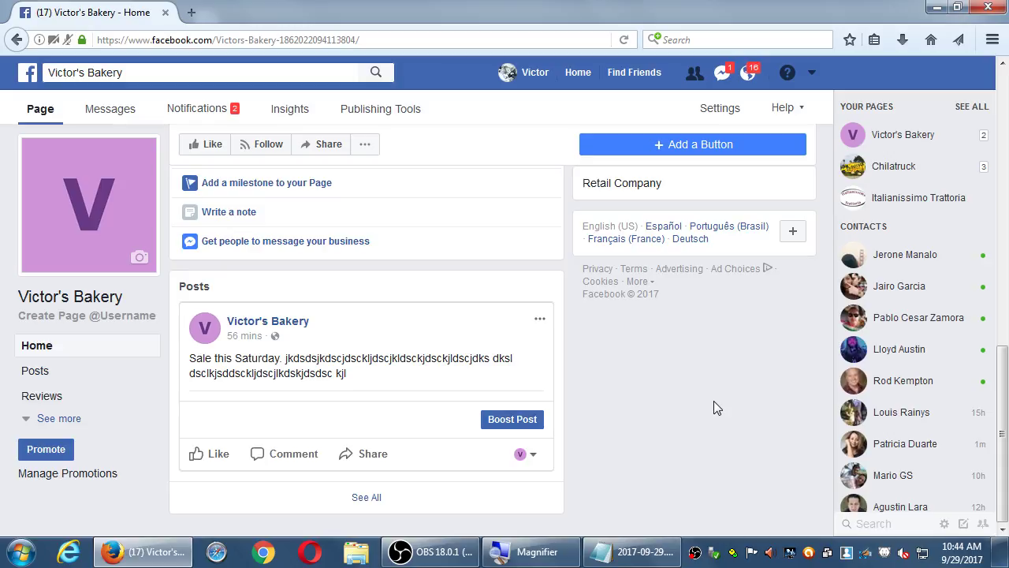
{"action": "mouse_move", "coordinate": [986, 451]}
{"action": "scroll", "coordinate": [915, 244], "scroll_direction": "down", "scroll_amount": 2}
{"action": "scroll", "coordinate": [922, 258], "scroll_direction": "up", "scroll_amount": 2}
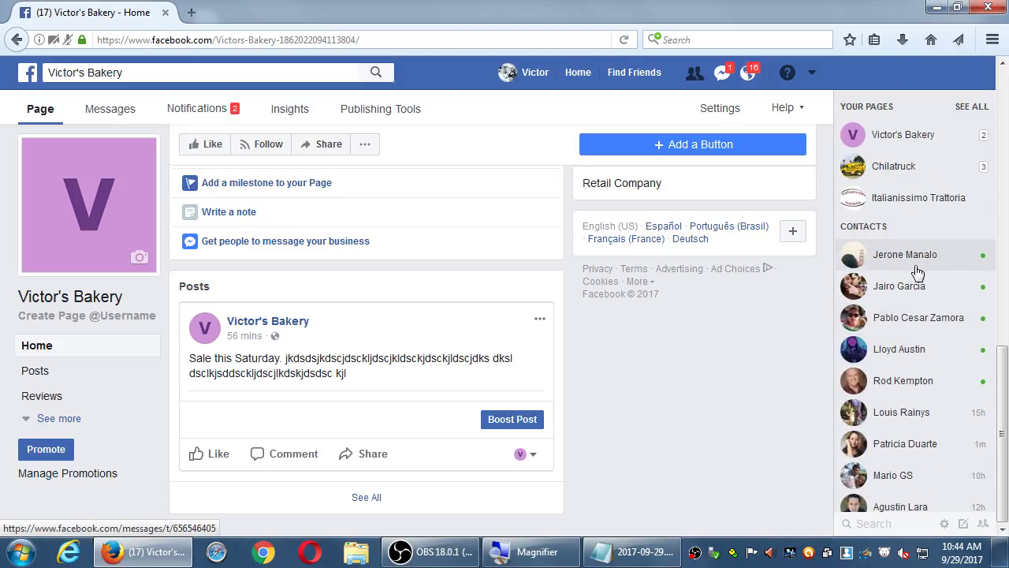
{"action": "scroll", "coordinate": [552, 430], "scroll_direction": "up", "scroll_amount": 5}
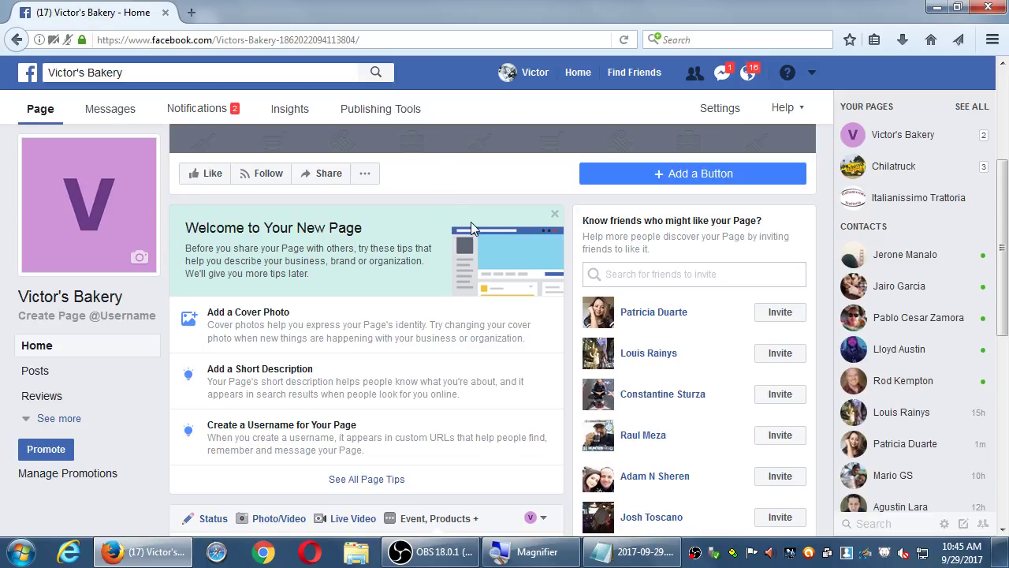
{"action": "scroll", "coordinate": [473, 229], "scroll_direction": "down", "scroll_amount": 5}
{"action": "scroll", "coordinate": [473, 229], "scroll_direction": "down", "scroll_amount": 3}
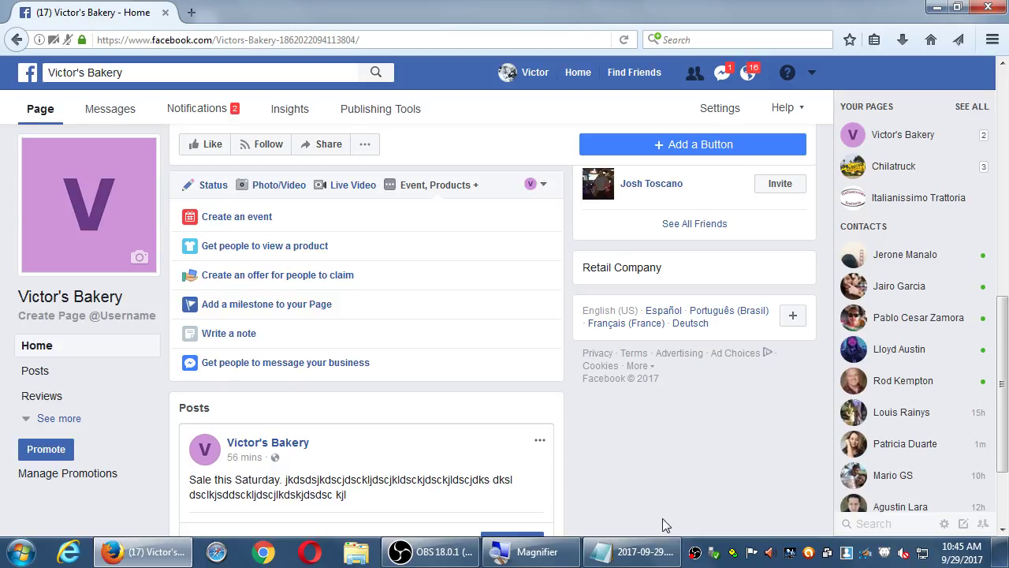
{"action": "left_click", "coordinate": [623, 552]}
After the 'you posted.' line, add the indented line 'Nowadays: you WON'T reach all those that have decided to Follow you'
{"action": "left_click", "coordinate": [404, 447]}
{"action": "scroll", "coordinate": [404, 447], "scroll_direction": "up", "scroll_amount": 3}
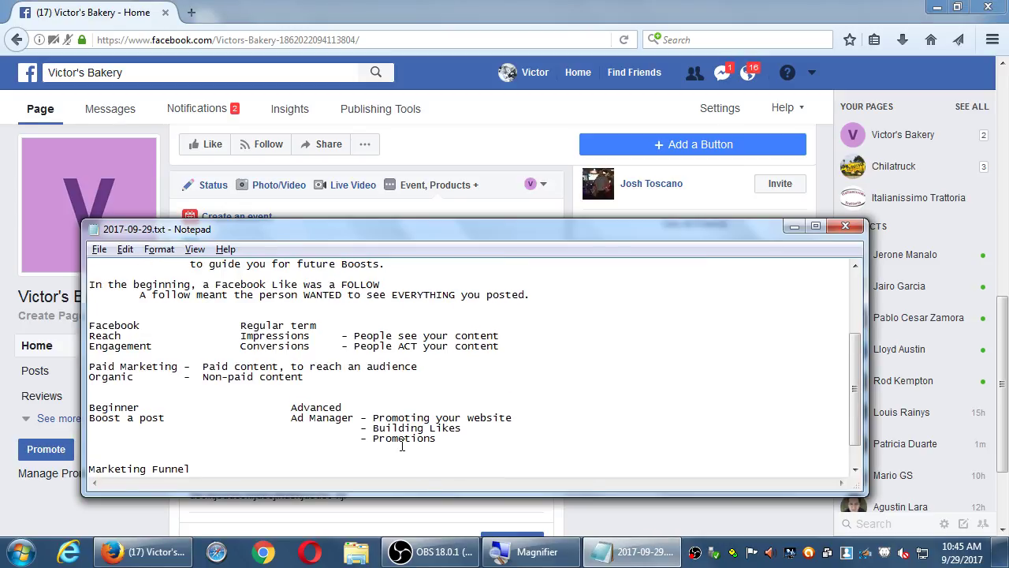
{"action": "left_click_drag", "start_coordinate": [234, 294], "coordinate": [426, 302]}
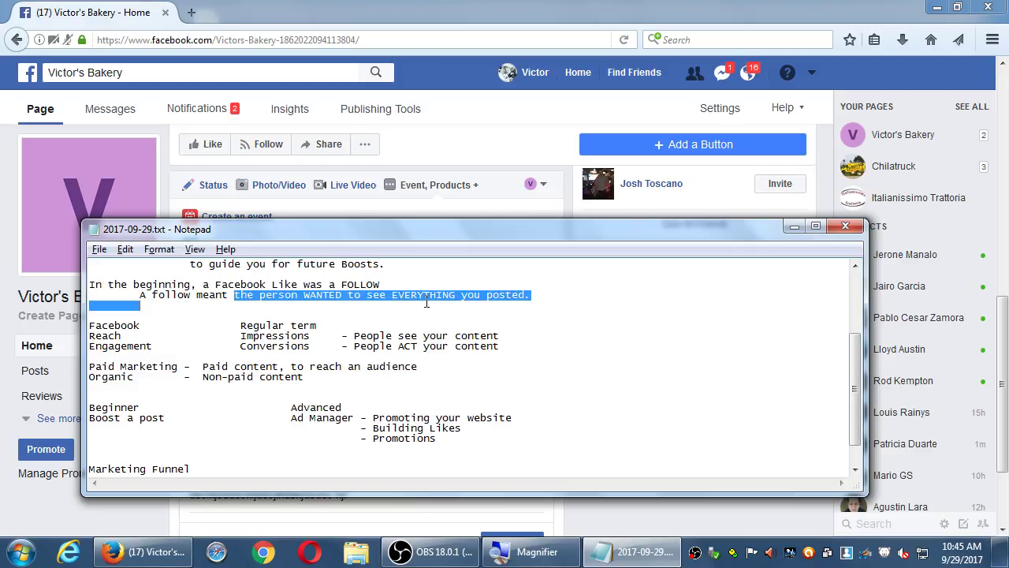
{"action": "left_click", "coordinate": [556, 299]}
{"action": "key", "text": "super+plus"}
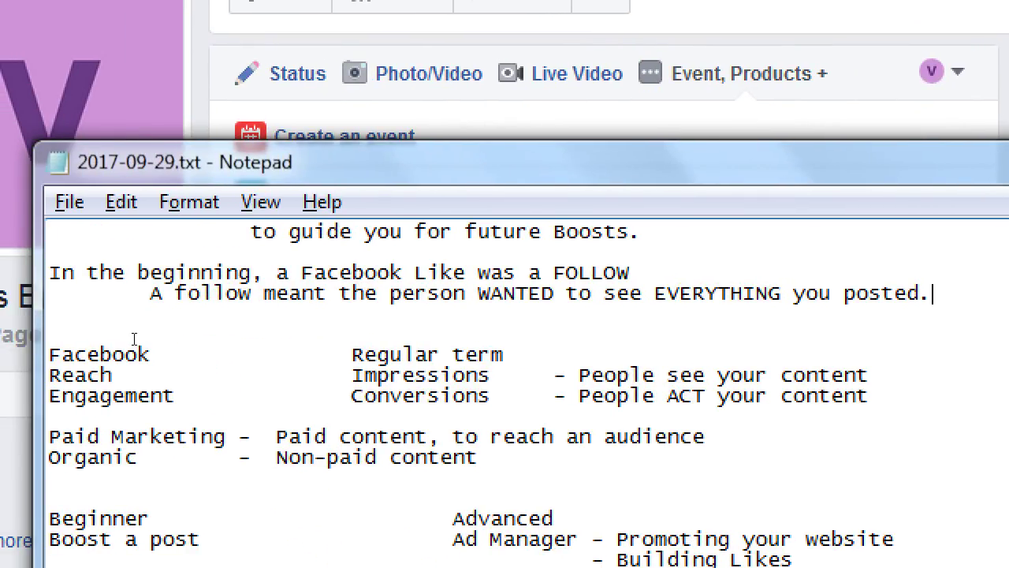
{"action": "key", "text": "Return"}
{"action": "key", "text": "Tab"}
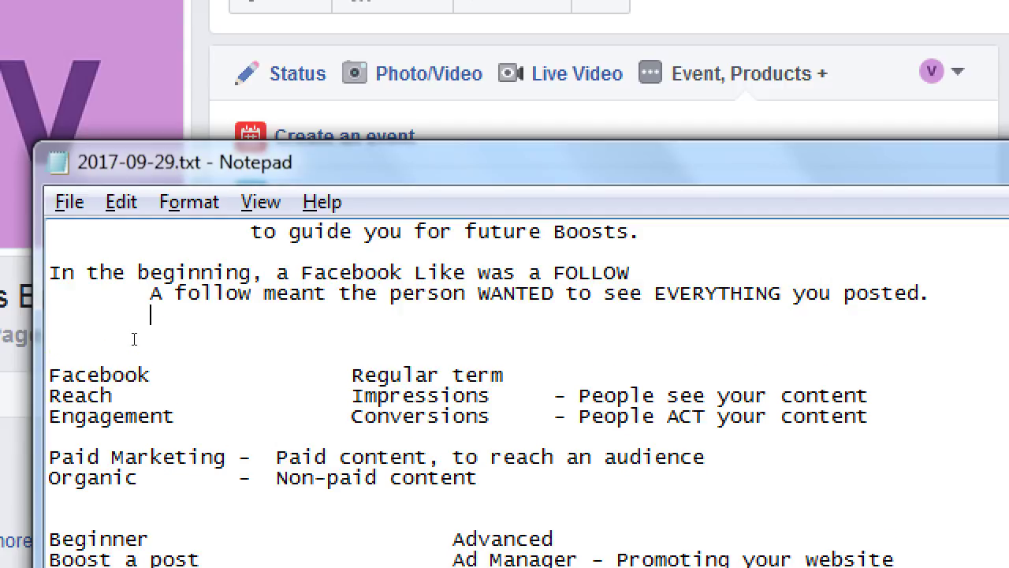
{"action": "type", "text": "N"}
{"action": "key", "text": "BackSpace"}
{"action": "key", "text": "BackSpace"}
{"action": "type", "text": "Nowadays: y"}
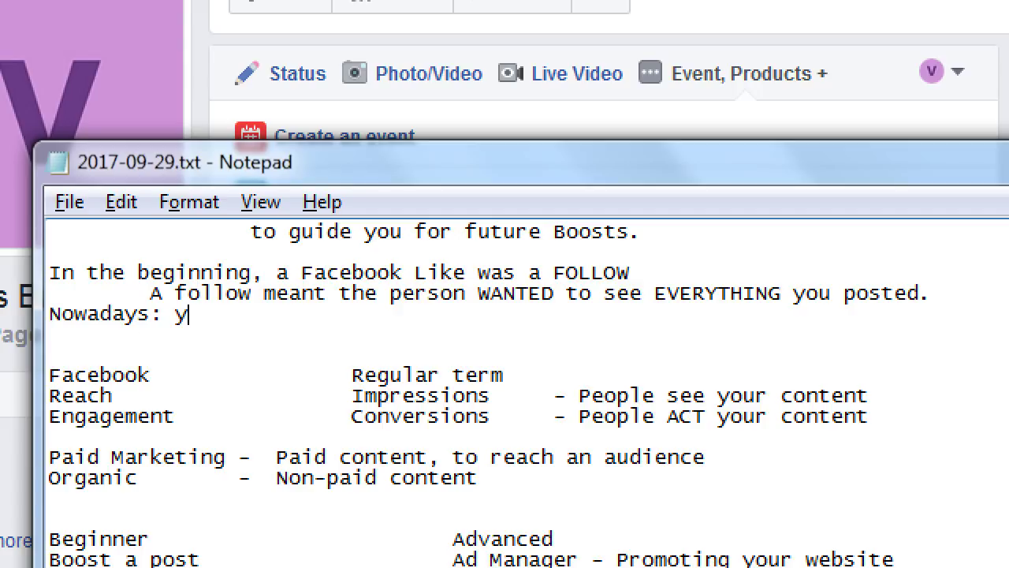
{"action": "type", "text": "ou WON'T reac"}
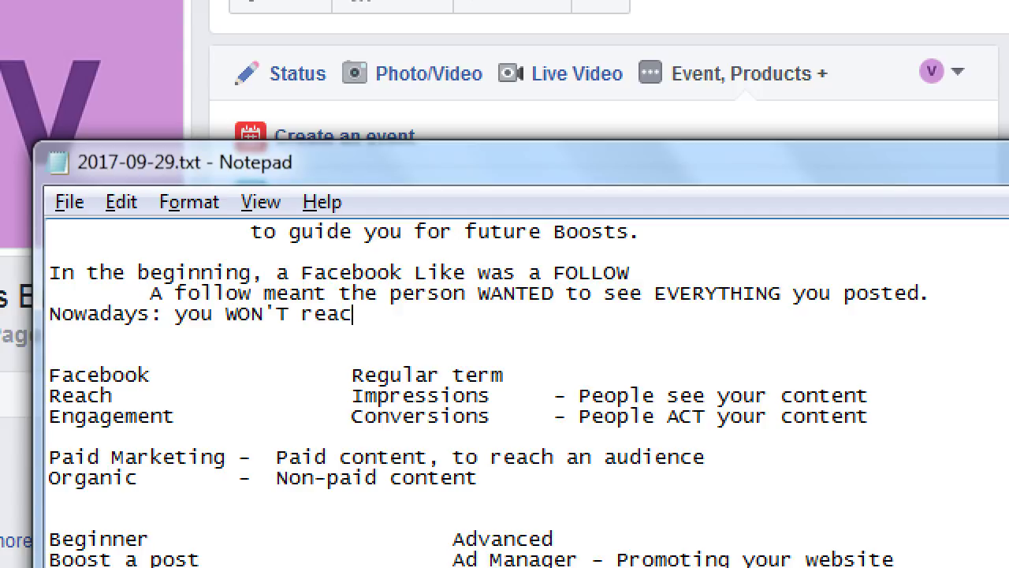
{"action": "type", "text": "h all those that"}
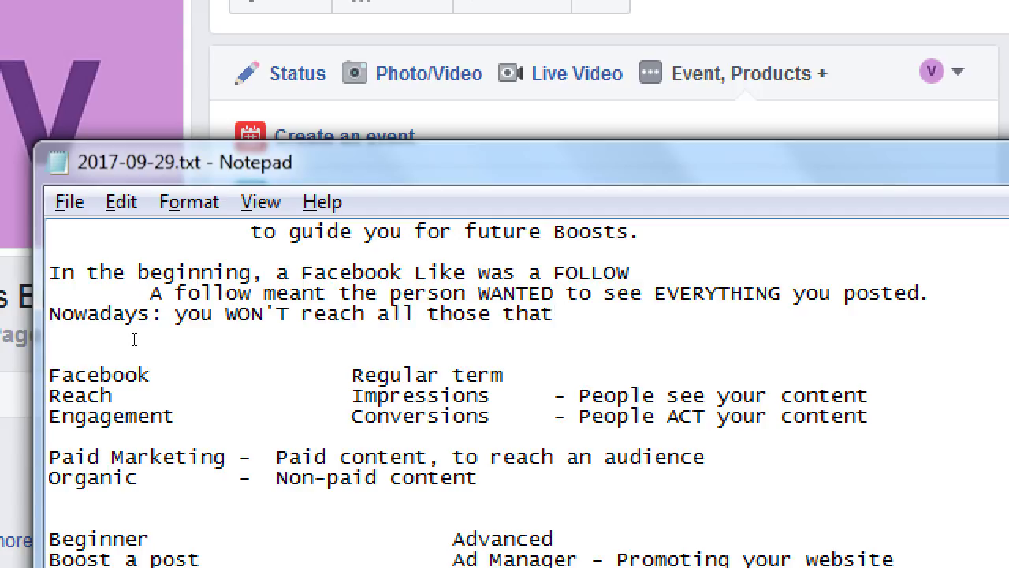
{"action": "type", "text": " have decided"}
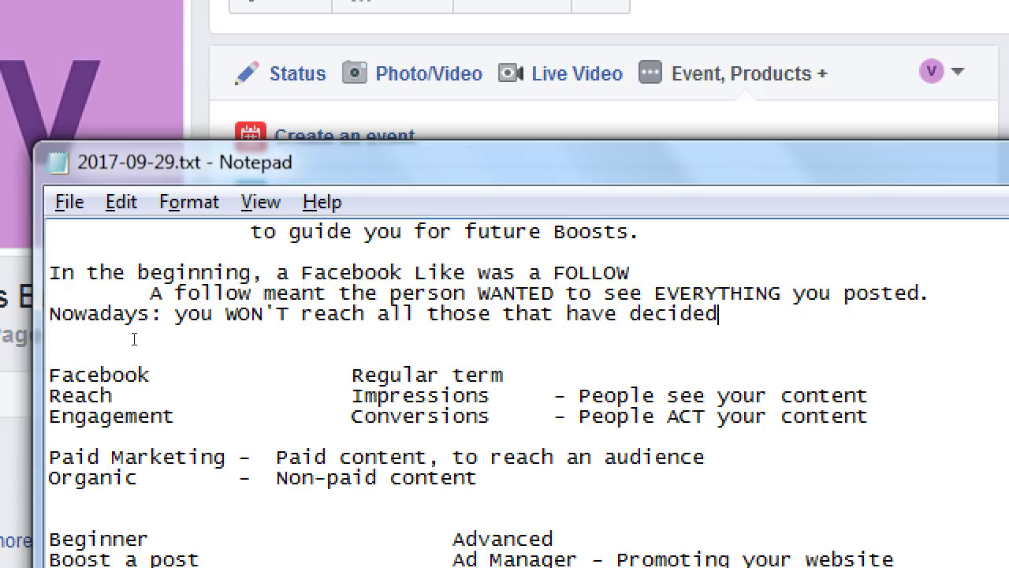
{"action": "type", "text": " to Follow you"}
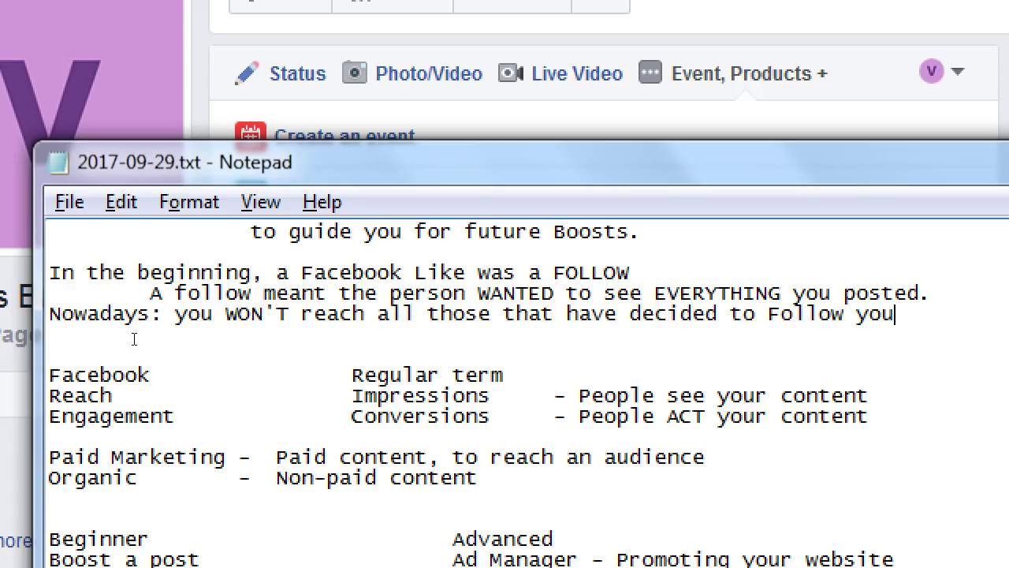
Add the indented line 'Unless you start Boosting & makig Ads.' below it and select that line
{"action": "key", "text": "Return"}
{"action": "key", "text": "Tab"}
{"action": "key", "text": "Tab"}
{"action": "type", "text": "Unles"}
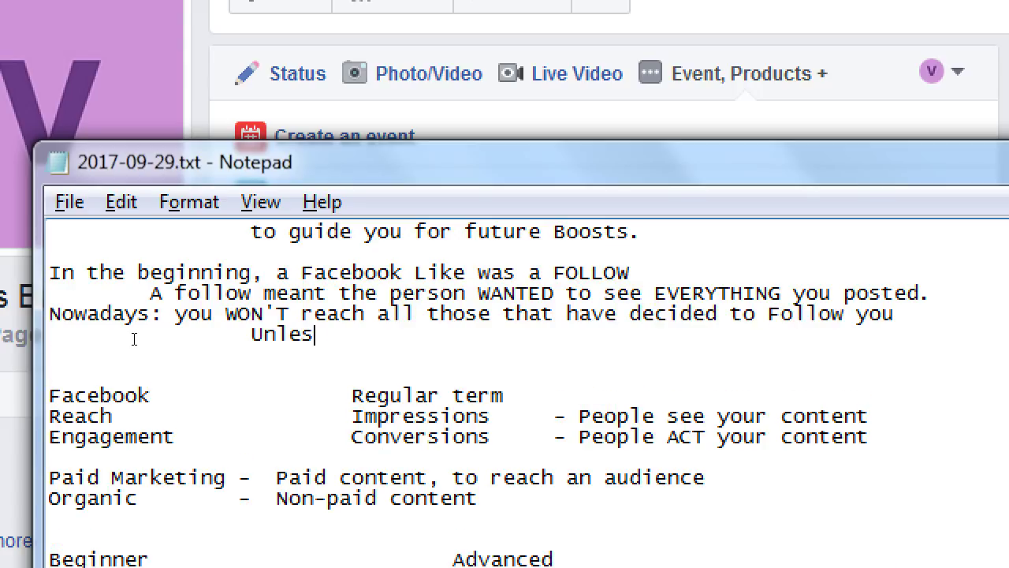
{"action": "type", "text": "s you start"}
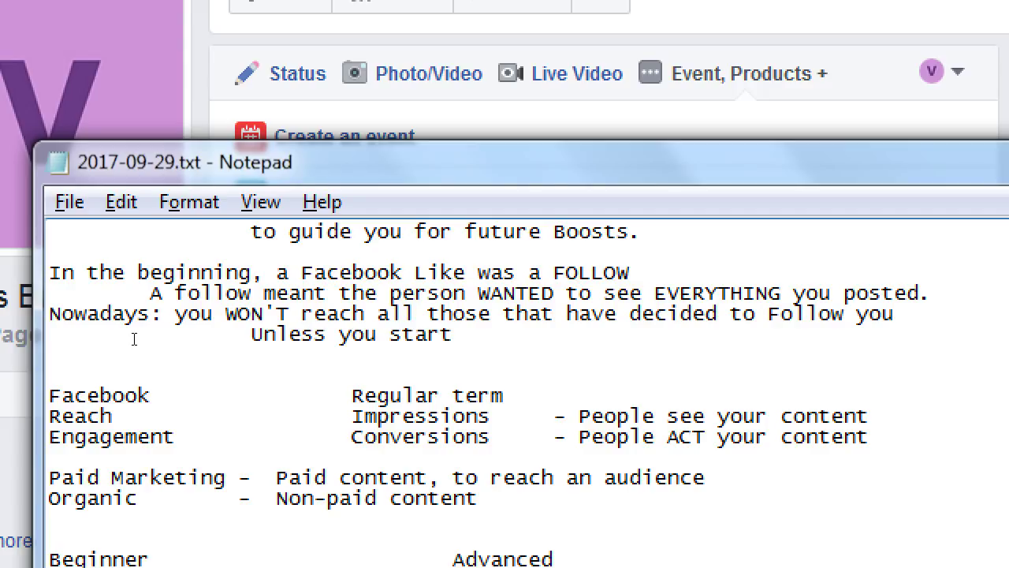
{"action": "type", "text": " Boosting & "}
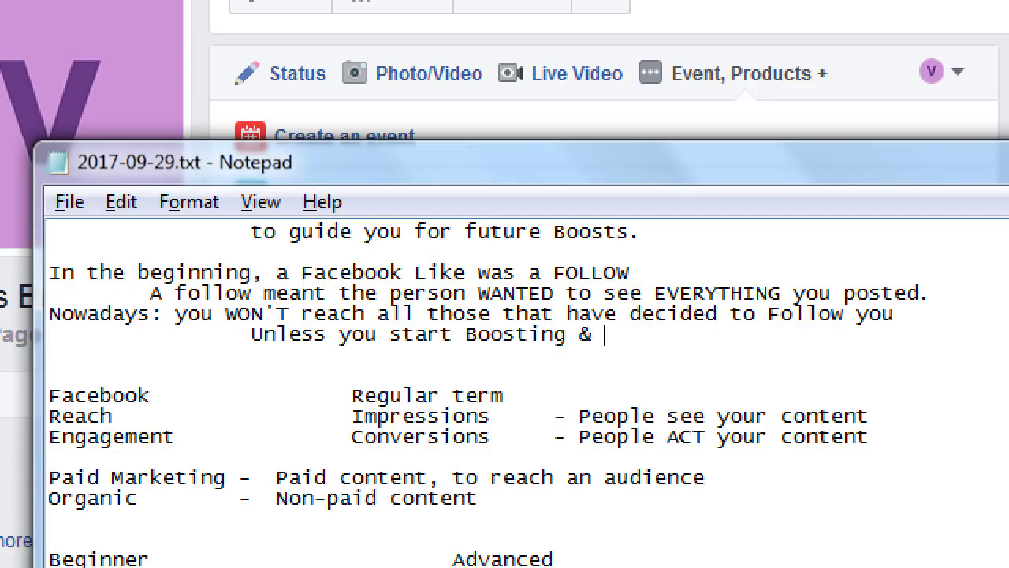
{"action": "type", "text": "makig Ads."}
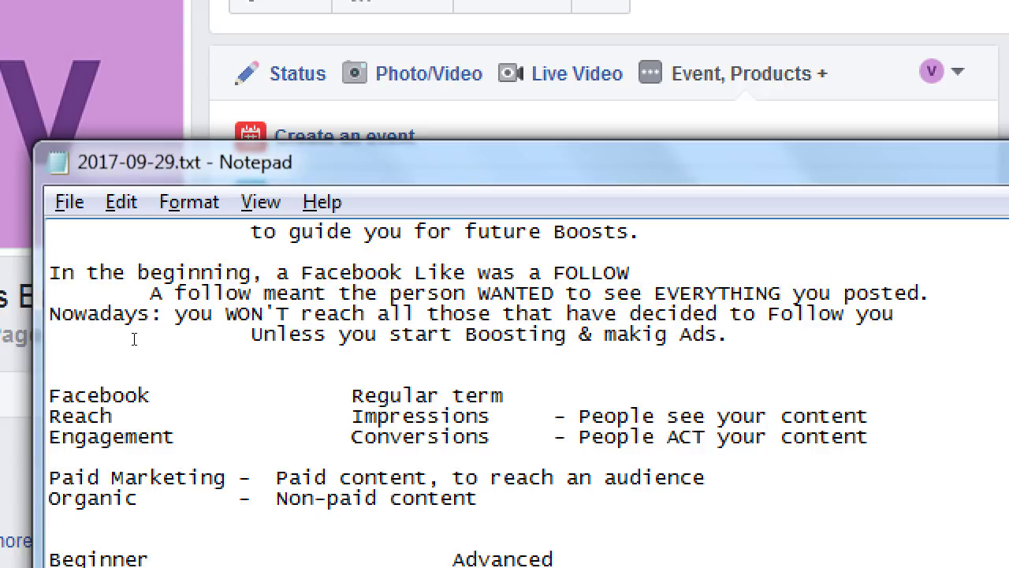
{"action": "key", "text": "shift+Home"}
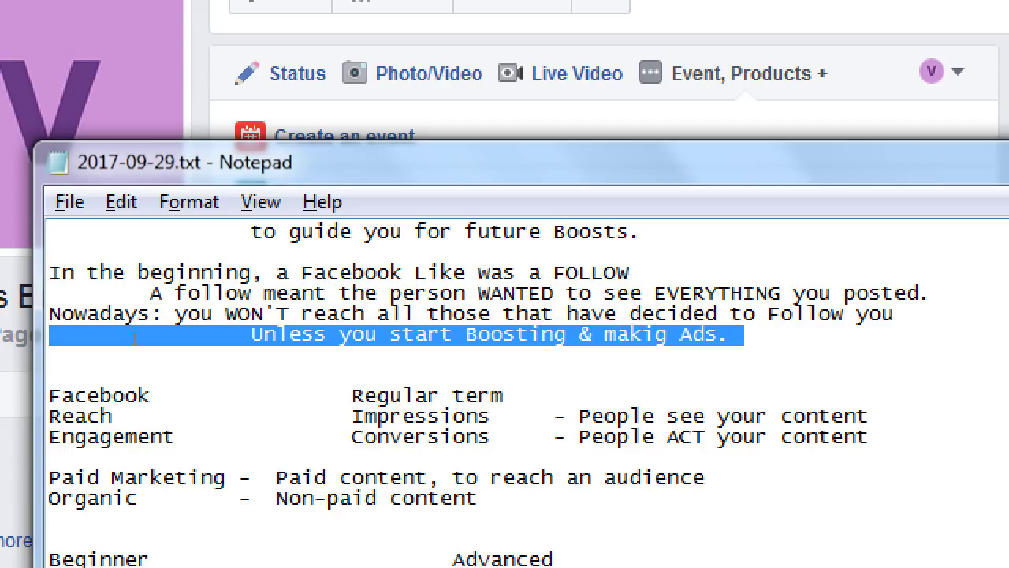
{"action": "key", "text": "super+minus"}
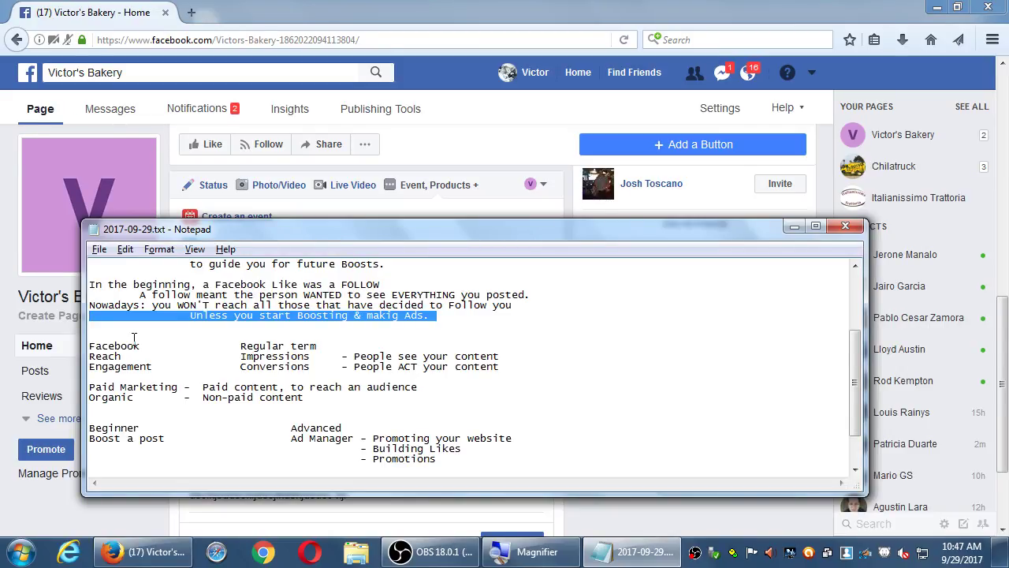
Switch back to the Facebook window and scroll up to the top of the page
{"action": "left_click", "coordinate": [429, 161]}
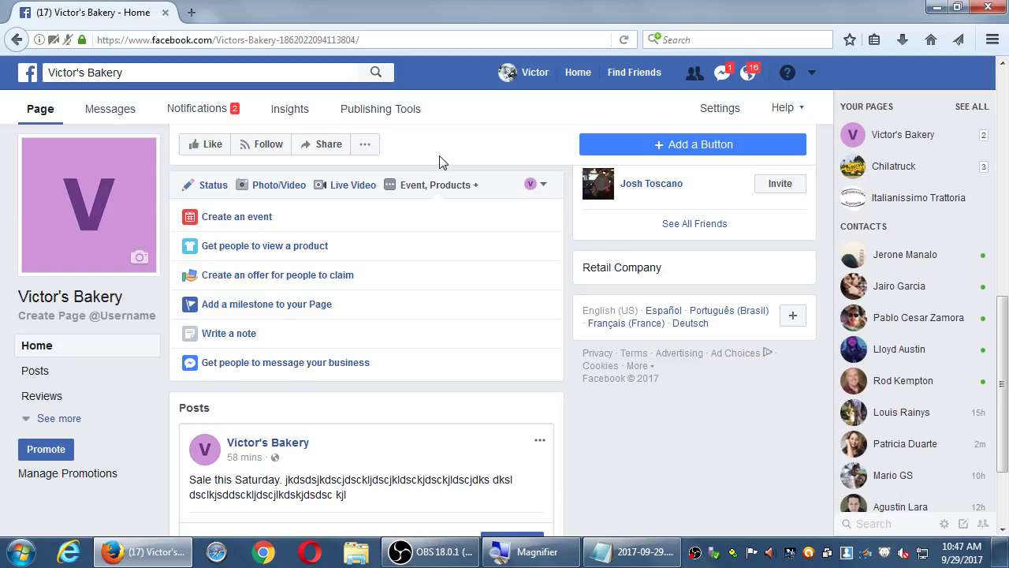
{"action": "scroll", "coordinate": [613, 339], "scroll_direction": "up", "scroll_amount": 5}
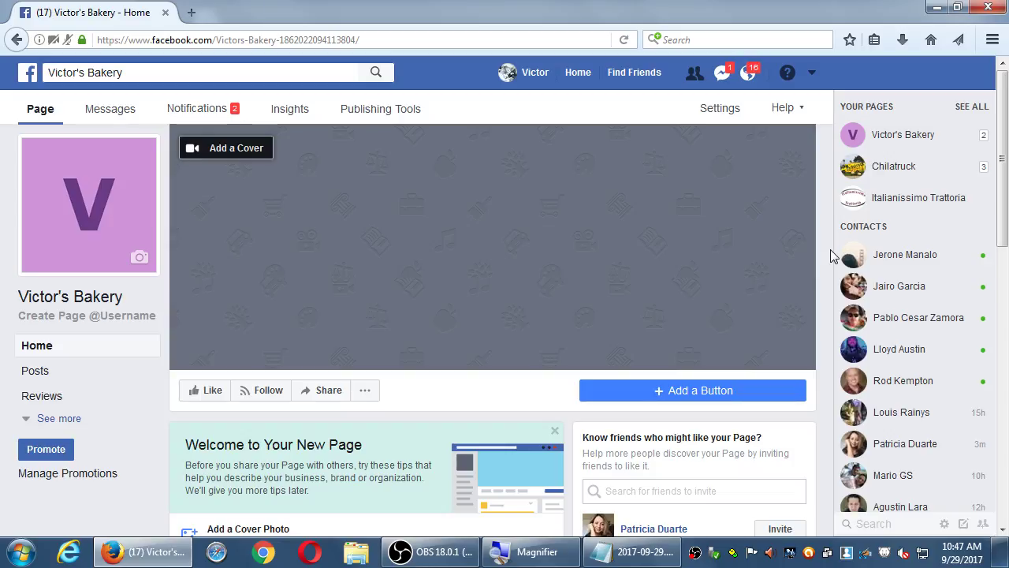
{"action": "mouse_move", "coordinate": [845, 120]}
From the personal profile, search Facebook for 'mcdo'
{"action": "left_click", "coordinate": [530, 72]}
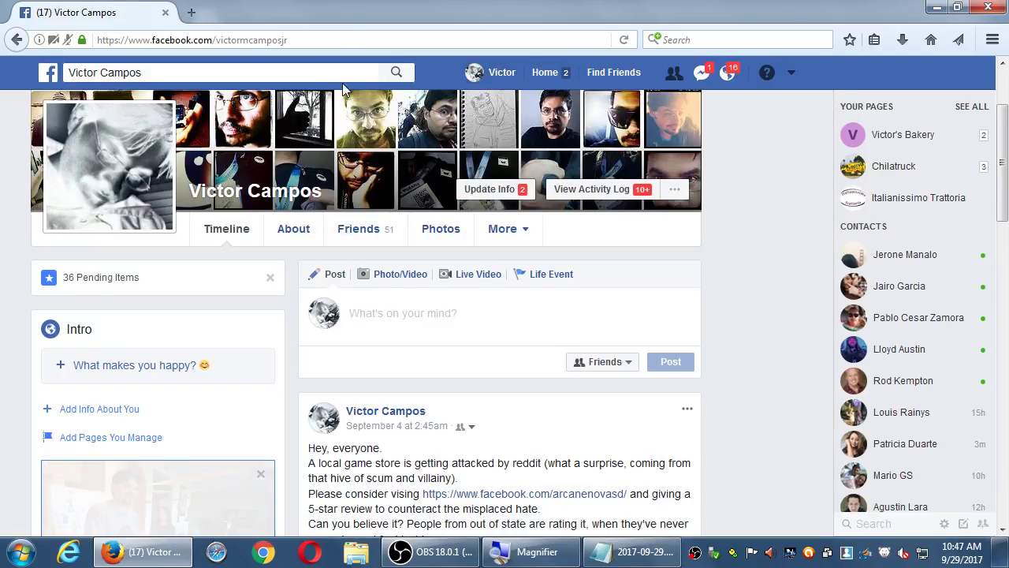
{"action": "left_click", "coordinate": [343, 75]}
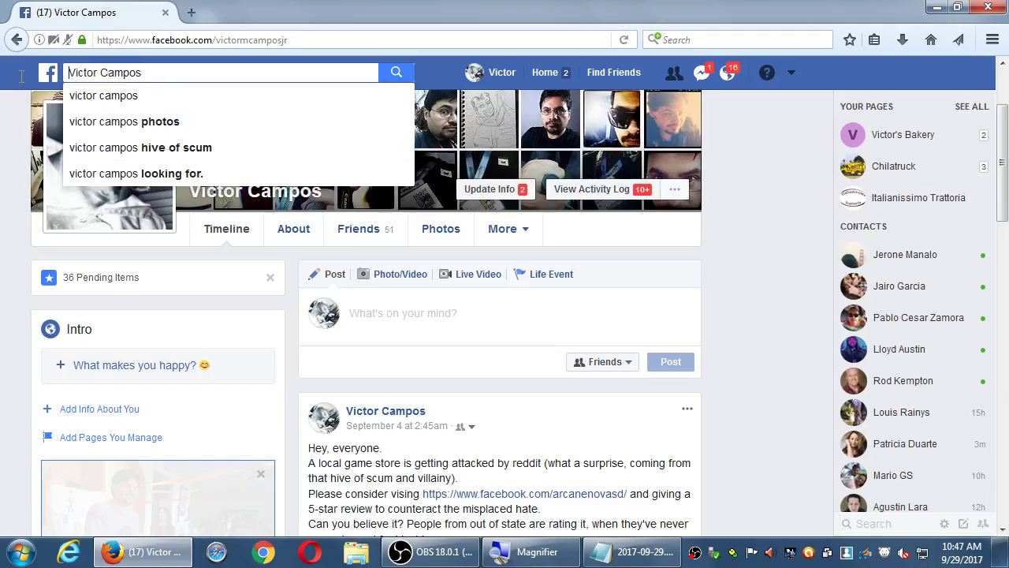
{"action": "triple_click", "coordinate": [126, 72]}
{"action": "type", "text": "mcdo"}
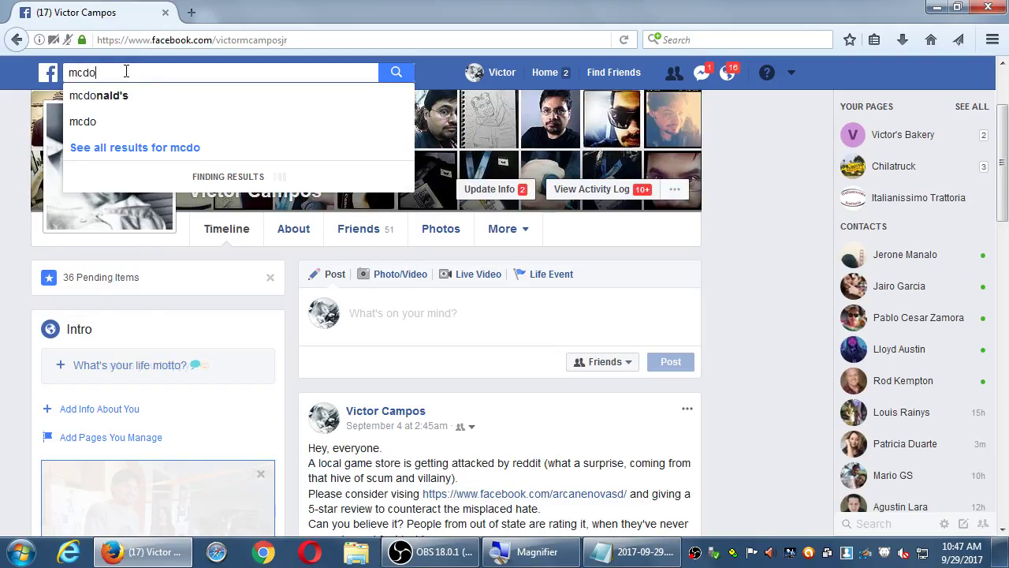
{"action": "key", "text": "Return"}
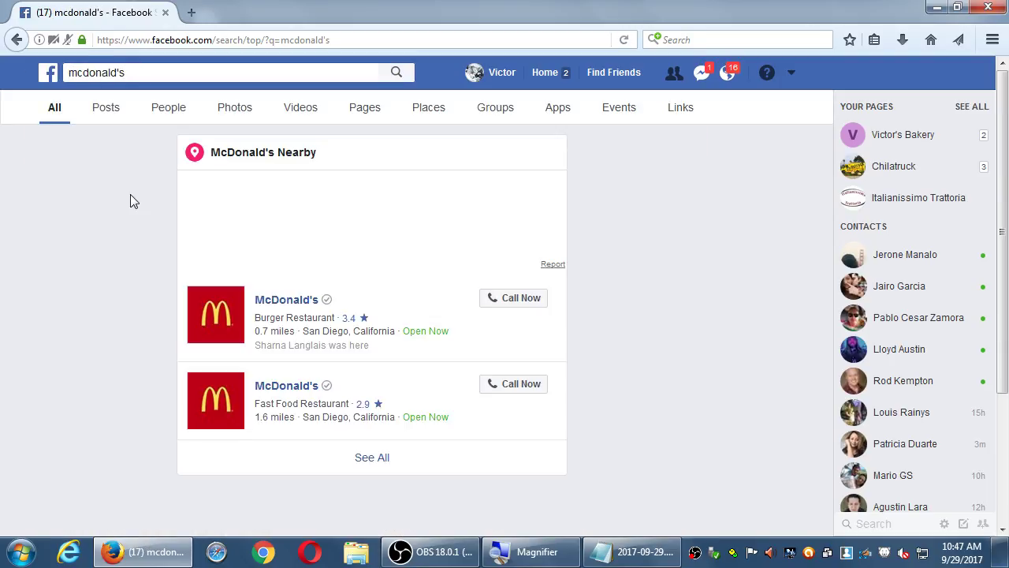
Open a nearby McDonald's restaurant page from the results and scroll through it
{"action": "left_click", "coordinate": [266, 303]}
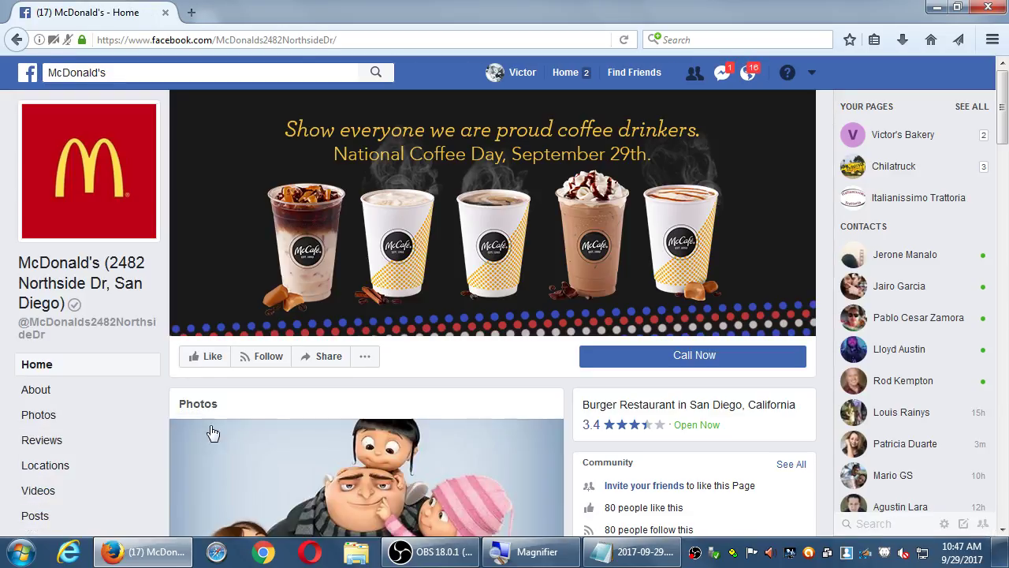
{"action": "scroll", "coordinate": [211, 432], "scroll_direction": "down", "scroll_amount": 10}
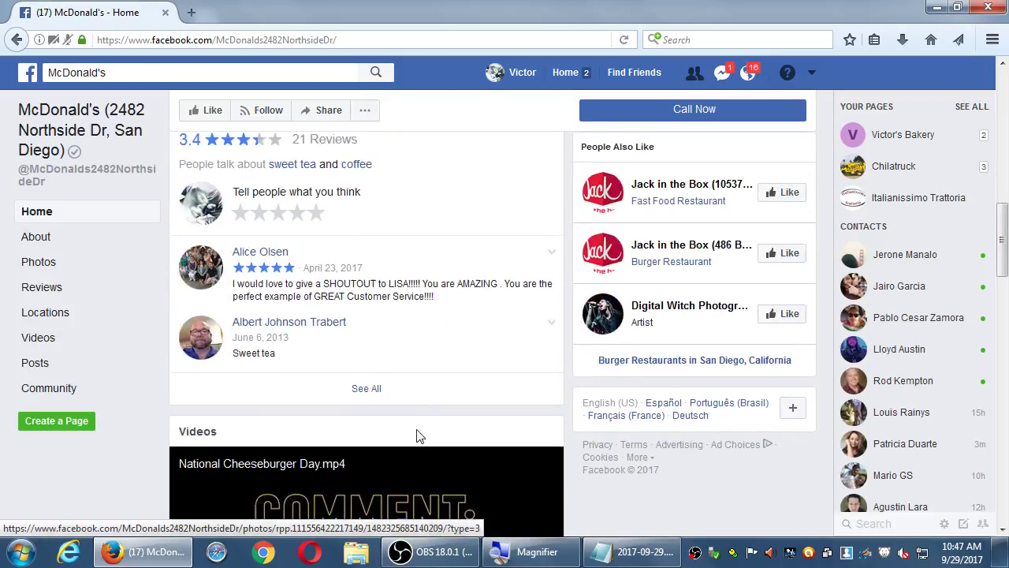
{"action": "scroll", "coordinate": [418, 436], "scroll_direction": "down", "scroll_amount": 12}
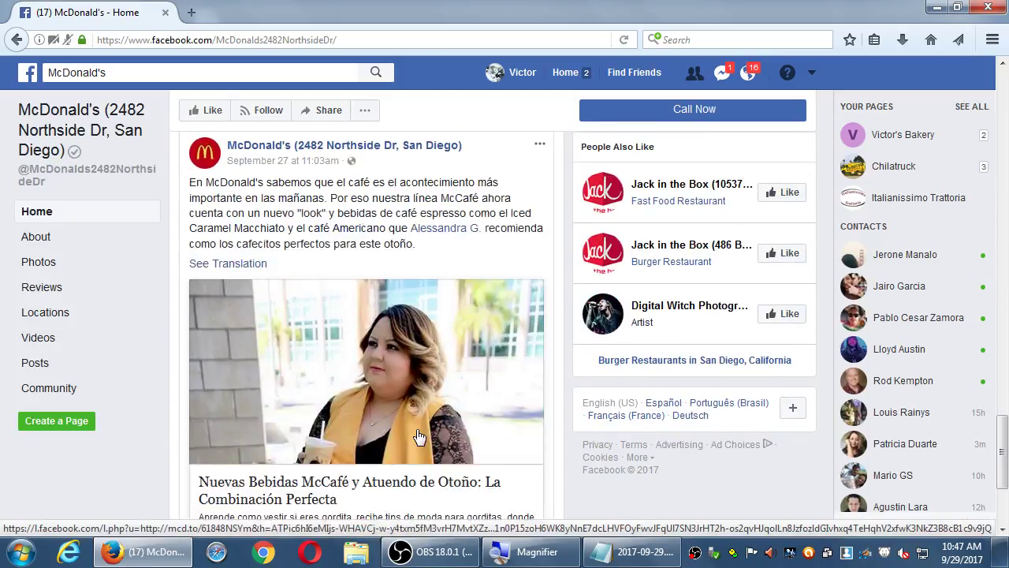
{"action": "scroll", "coordinate": [418, 436], "scroll_direction": "down", "scroll_amount": 2}
{"action": "scroll", "coordinate": [417, 430], "scroll_direction": "up", "scroll_amount": 4}
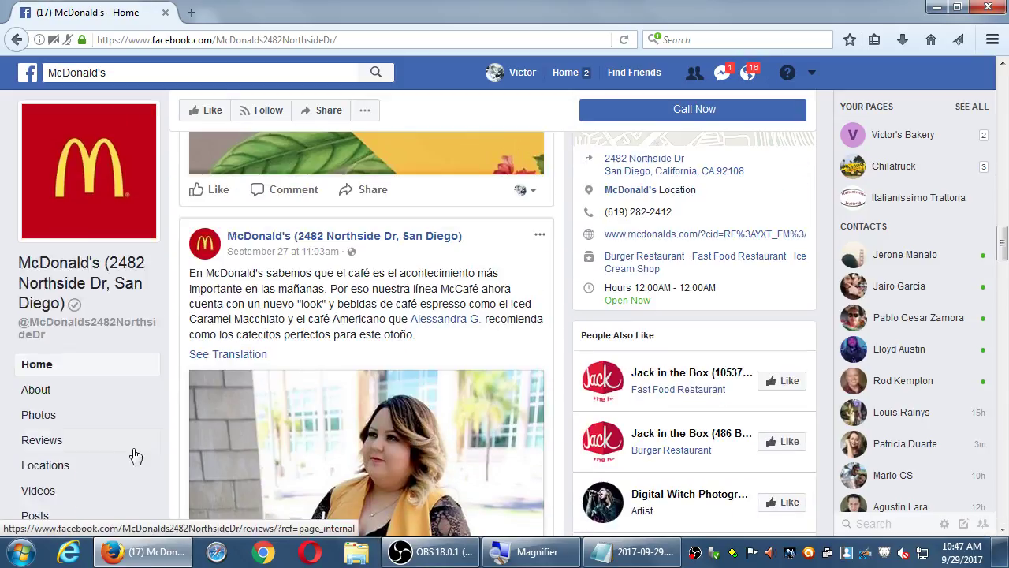
{"action": "scroll", "coordinate": [135, 456], "scroll_direction": "down", "scroll_amount": 2}
Browse the restaurant's Community section, then rerun the McDonald's search
{"action": "left_click", "coordinate": [29, 481]}
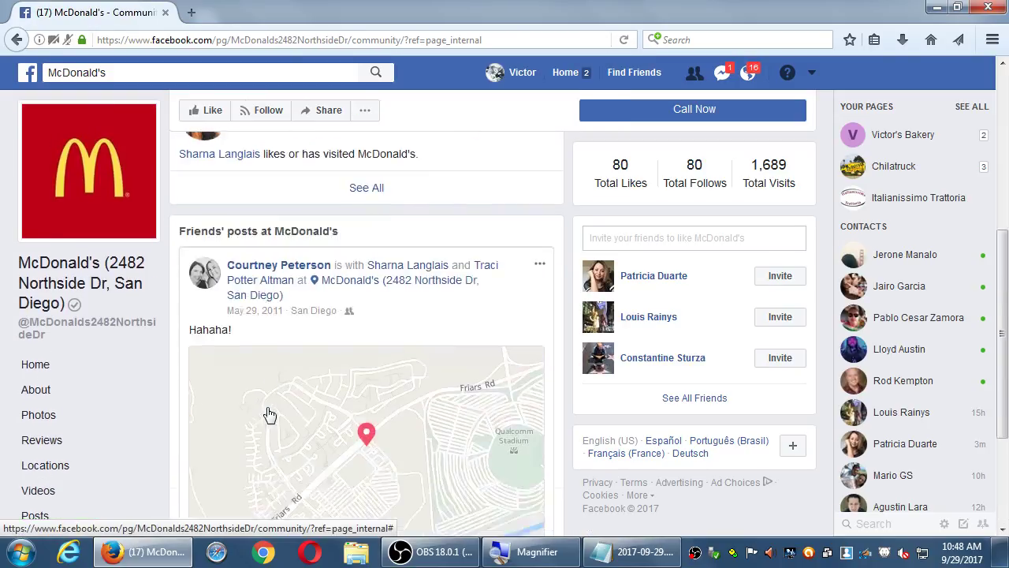
{"action": "scroll", "coordinate": [268, 407], "scroll_direction": "down", "scroll_amount": 3}
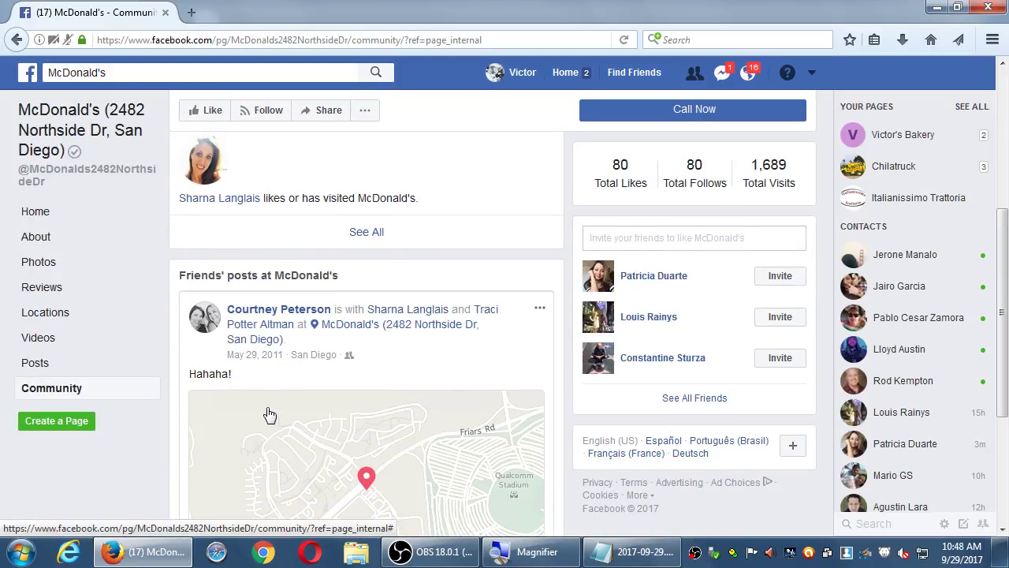
{"action": "scroll", "coordinate": [268, 414], "scroll_direction": "down", "scroll_amount": 4}
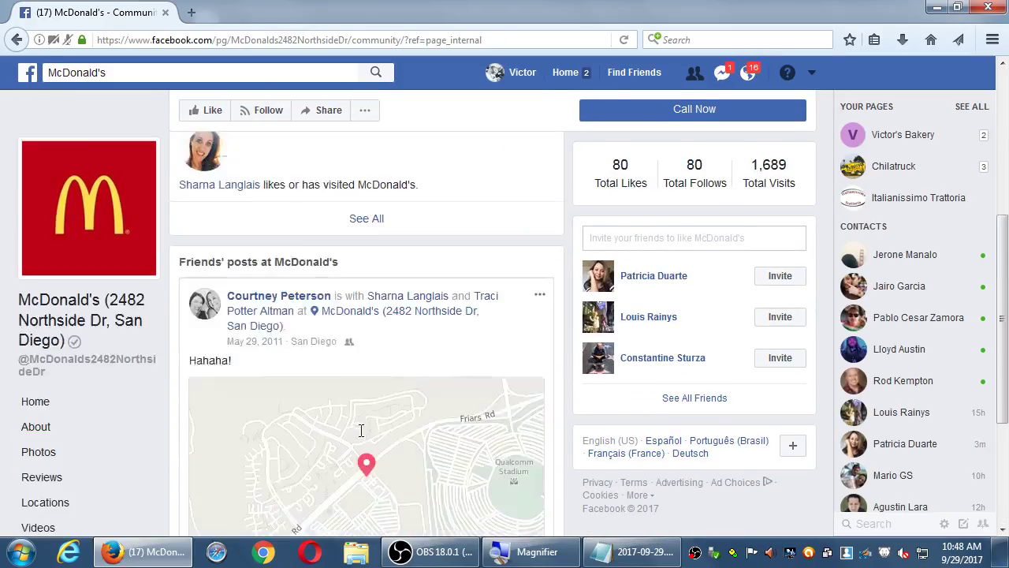
{"action": "scroll", "coordinate": [361, 430], "scroll_direction": "down", "scroll_amount": 2}
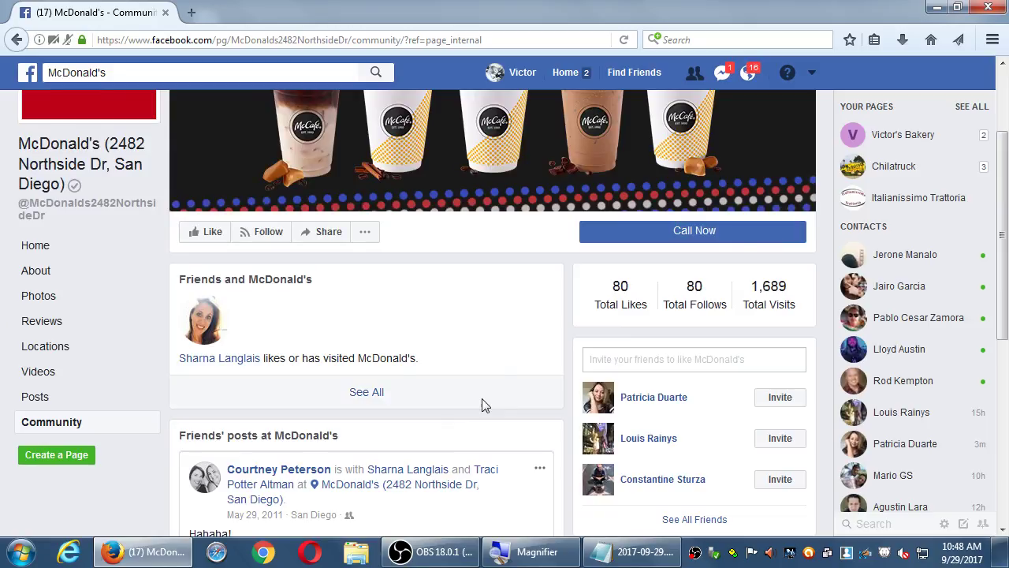
{"action": "scroll", "coordinate": [170, 394], "scroll_direction": "down", "scroll_amount": 2}
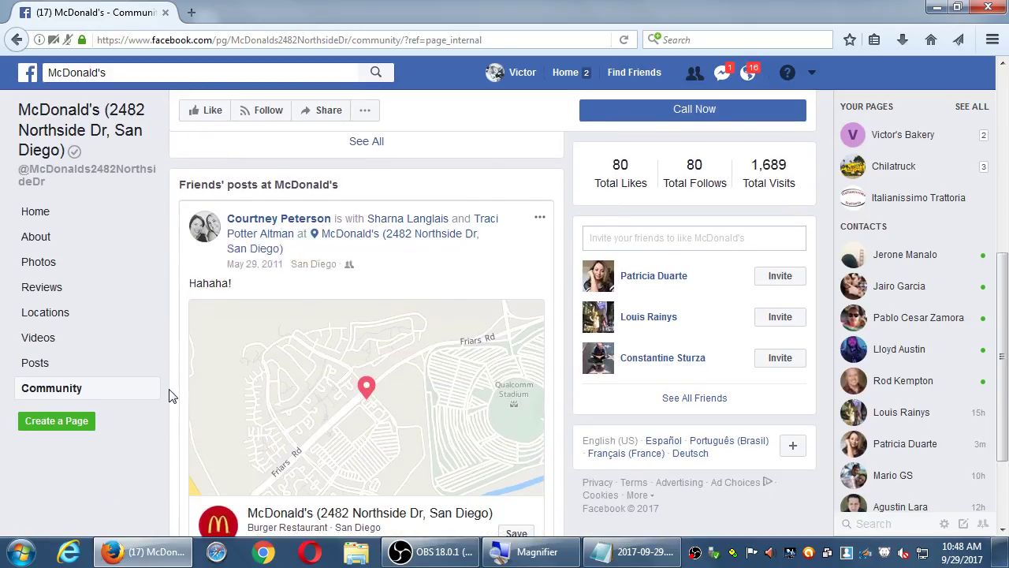
{"action": "scroll", "coordinate": [173, 396], "scroll_direction": "down", "scroll_amount": 1}
{"action": "scroll", "coordinate": [166, 405], "scroll_direction": "down", "scroll_amount": 1}
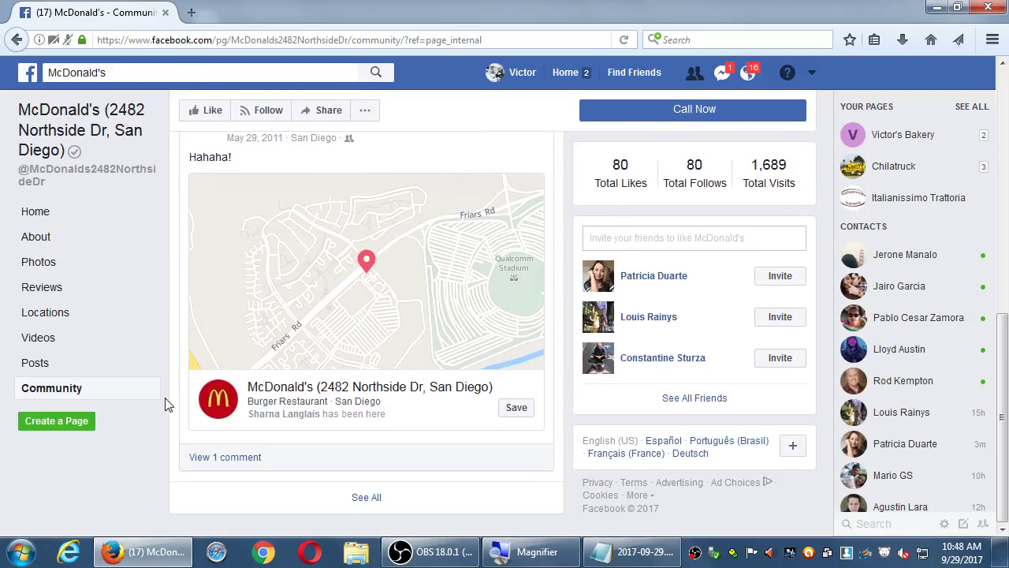
{"action": "scroll", "coordinate": [163, 402], "scroll_direction": "up", "scroll_amount": 4}
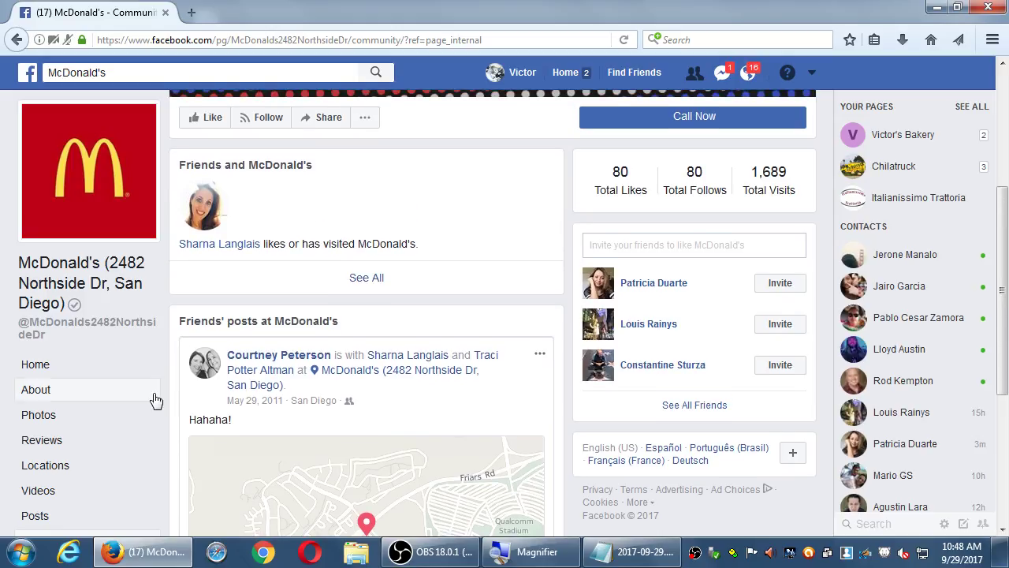
{"action": "left_click", "coordinate": [146, 75]}
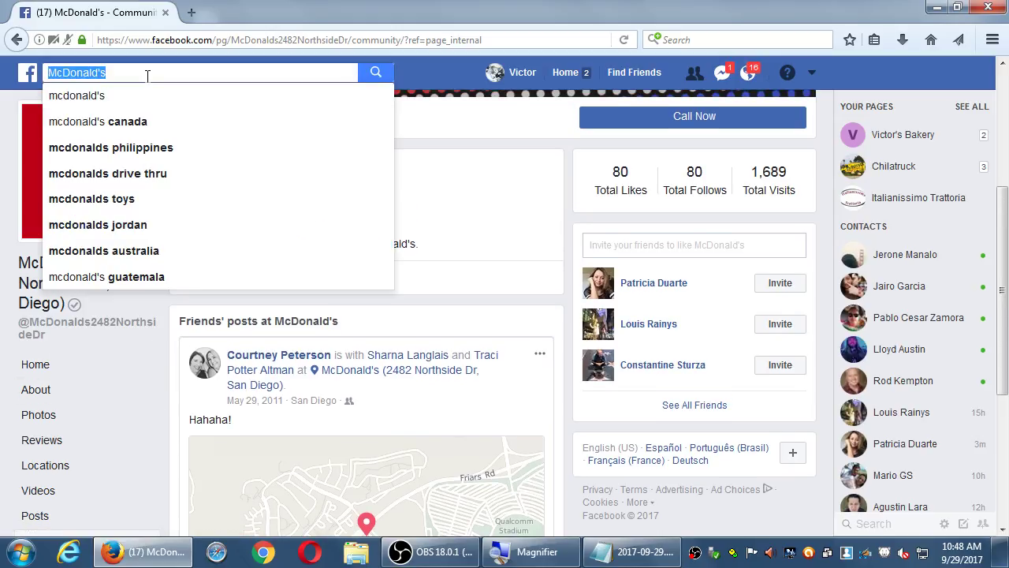
{"action": "key", "text": "Return"}
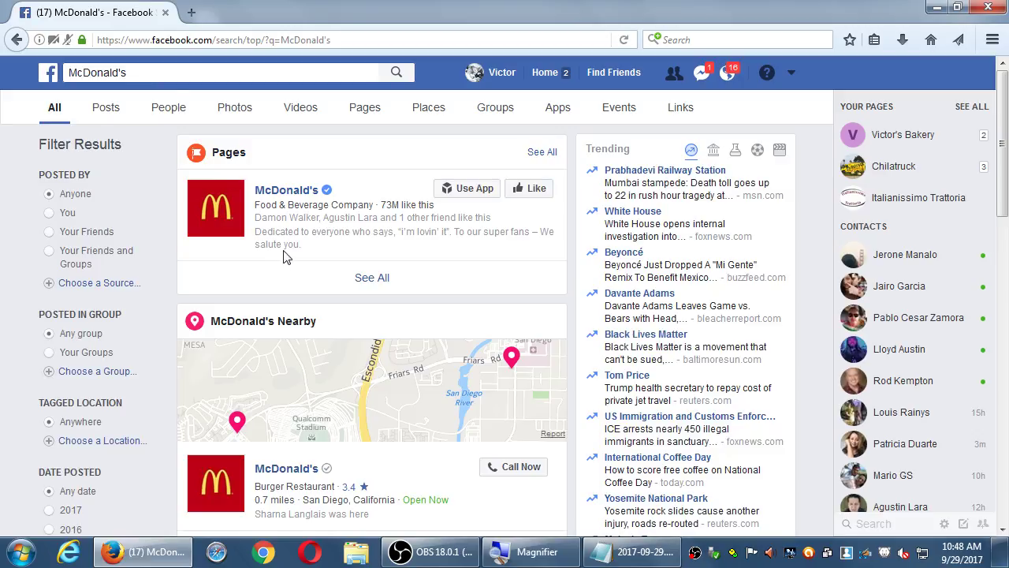
Open the official McDonald's page and scroll through it
{"action": "left_click", "coordinate": [276, 196]}
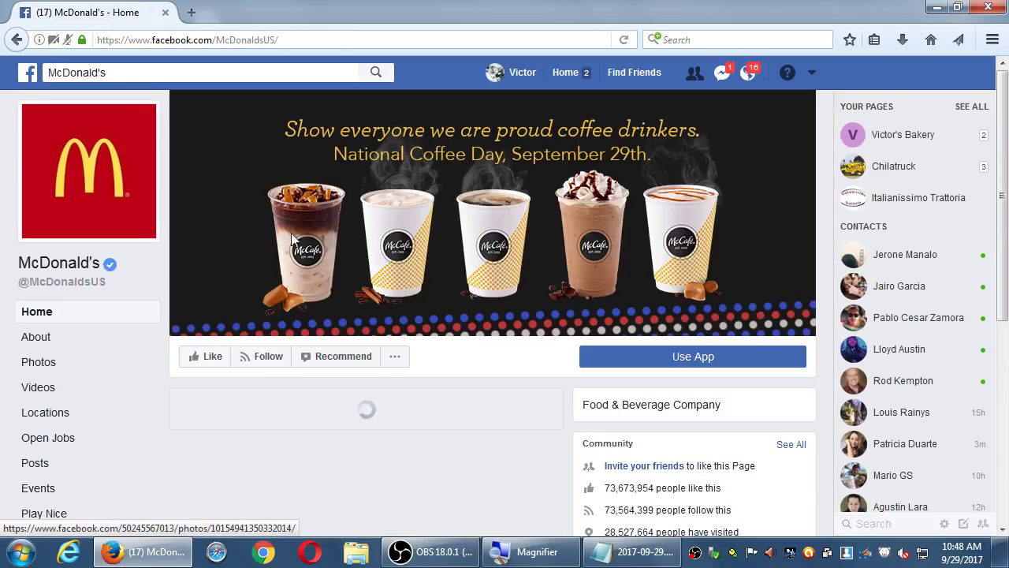
{"action": "scroll", "coordinate": [172, 331], "scroll_direction": "down", "scroll_amount": 6}
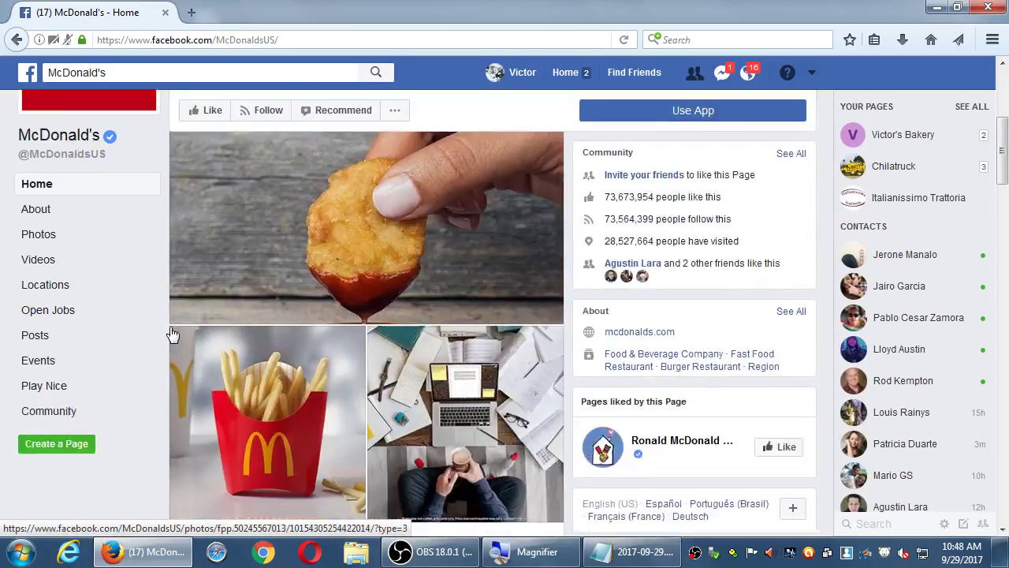
{"action": "scroll", "coordinate": [171, 333], "scroll_direction": "down", "scroll_amount": 6}
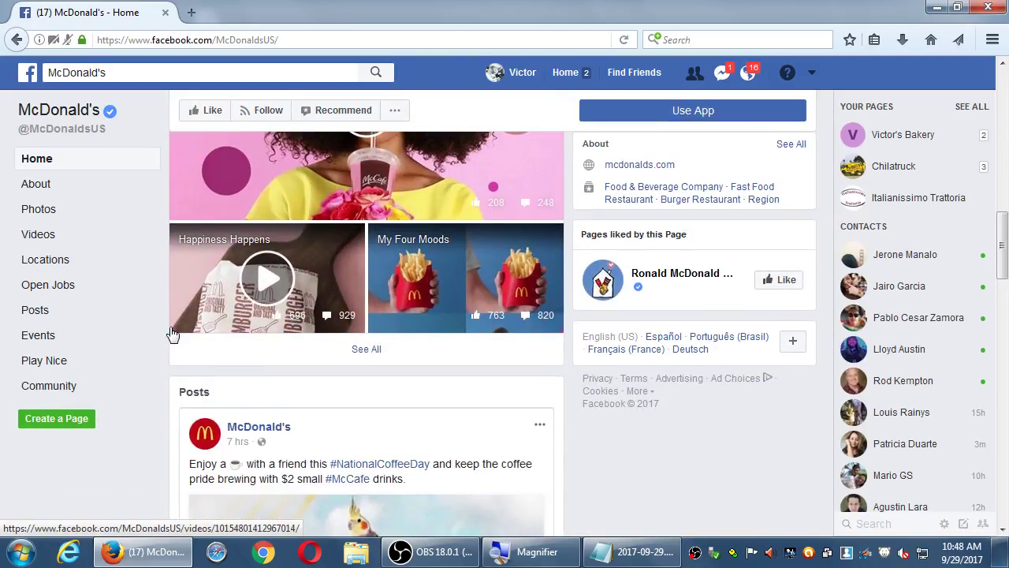
{"action": "scroll", "coordinate": [169, 334], "scroll_direction": "down", "scroll_amount": 1}
{"action": "scroll", "coordinate": [153, 389], "scroll_direction": "up", "scroll_amount": 2}
{"action": "scroll", "coordinate": [139, 460], "scroll_direction": "down", "scroll_amount": 2}
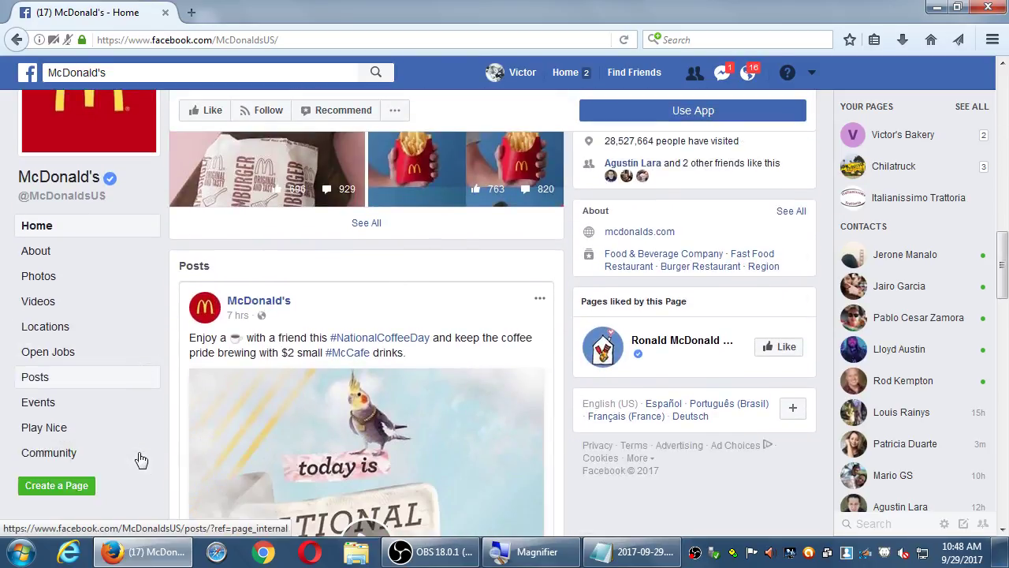
View McDonald's Community section, return to its home page, and open the '...' actions menu
{"action": "left_click", "coordinate": [63, 416]}
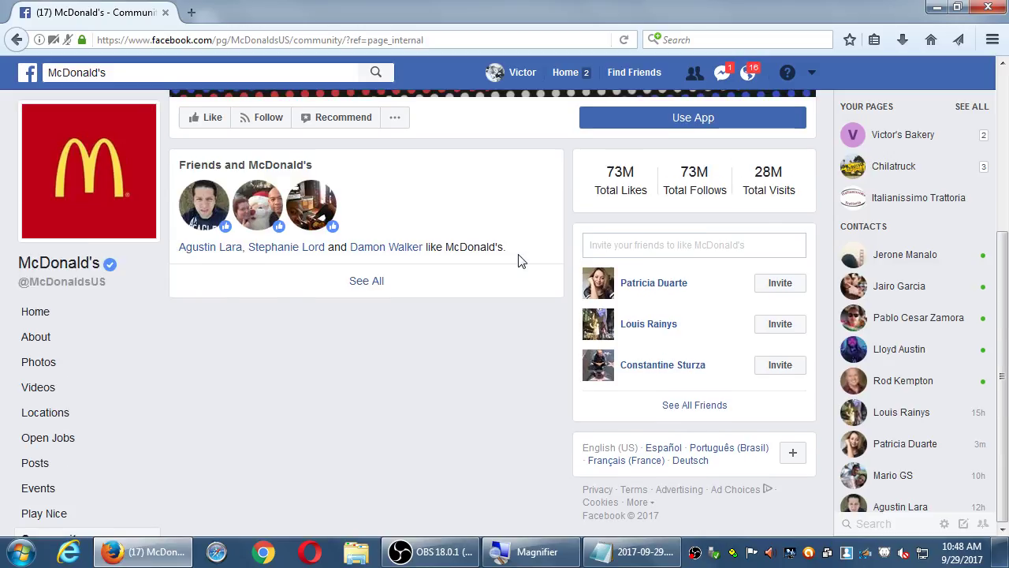
{"action": "scroll", "coordinate": [518, 259], "scroll_direction": "up", "scroll_amount": 2}
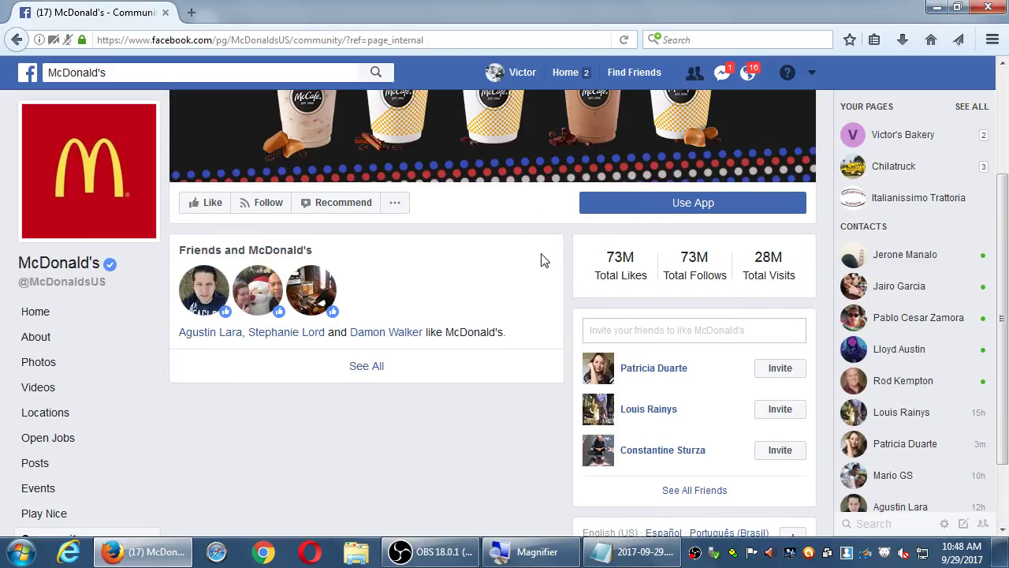
{"action": "scroll", "coordinate": [549, 263], "scroll_direction": "down", "scroll_amount": 2}
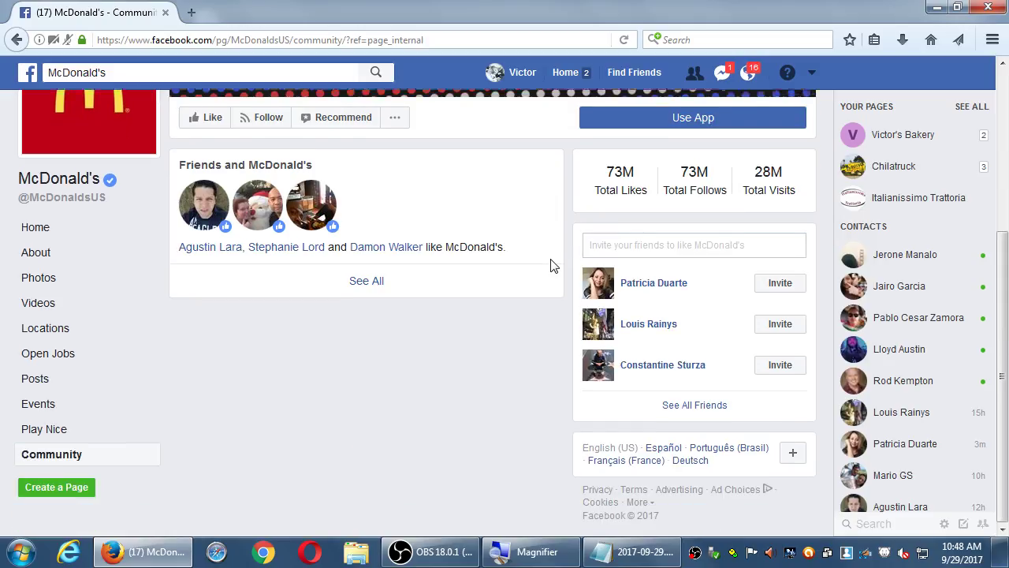
{"action": "scroll", "coordinate": [544, 262], "scroll_direction": "up", "scroll_amount": 5}
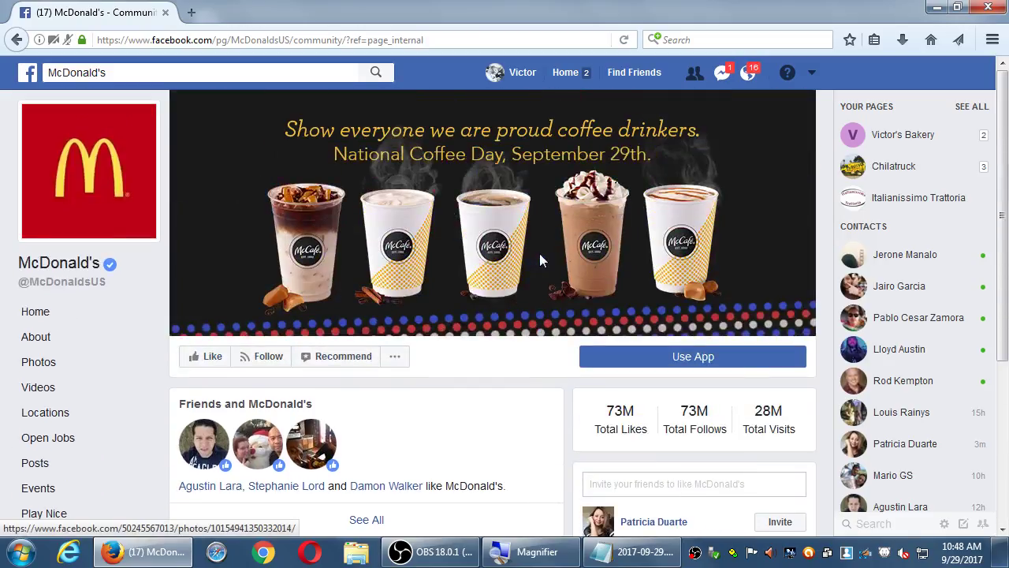
{"action": "scroll", "coordinate": [539, 260], "scroll_direction": "down", "scroll_amount": 4}
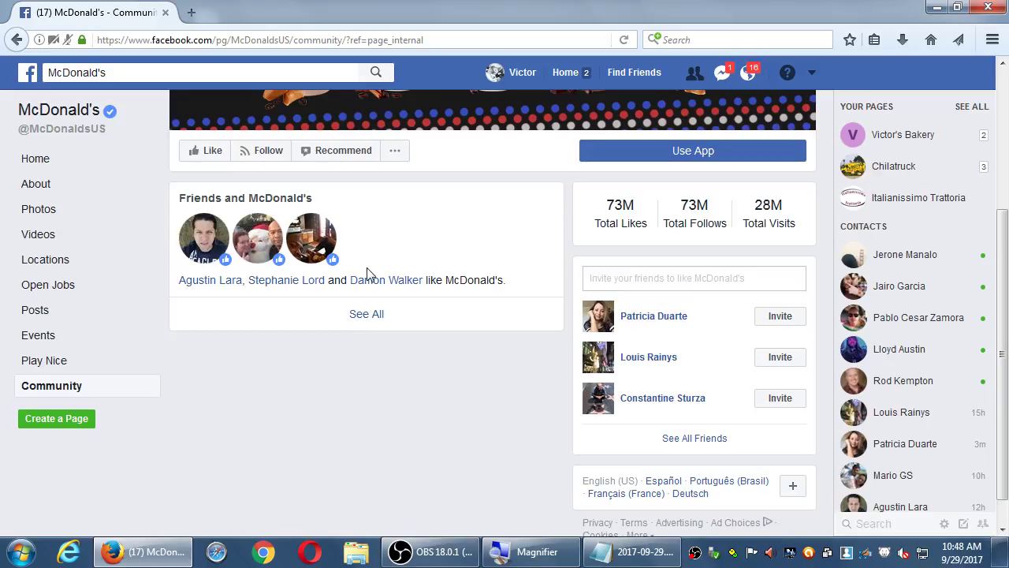
{"action": "left_click", "coordinate": [71, 162]}
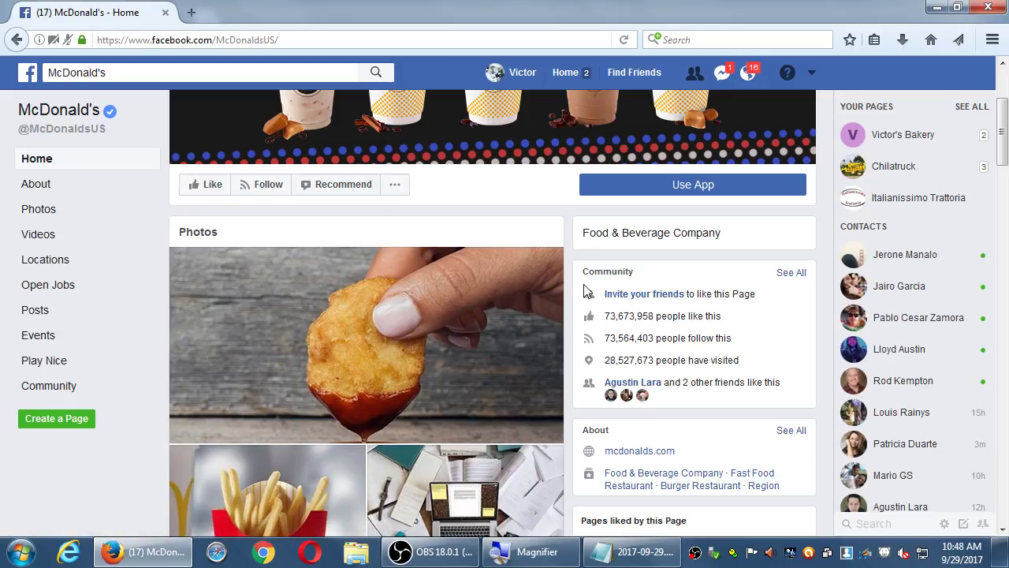
{"action": "scroll", "coordinate": [162, 292], "scroll_direction": "up", "scroll_amount": 3}
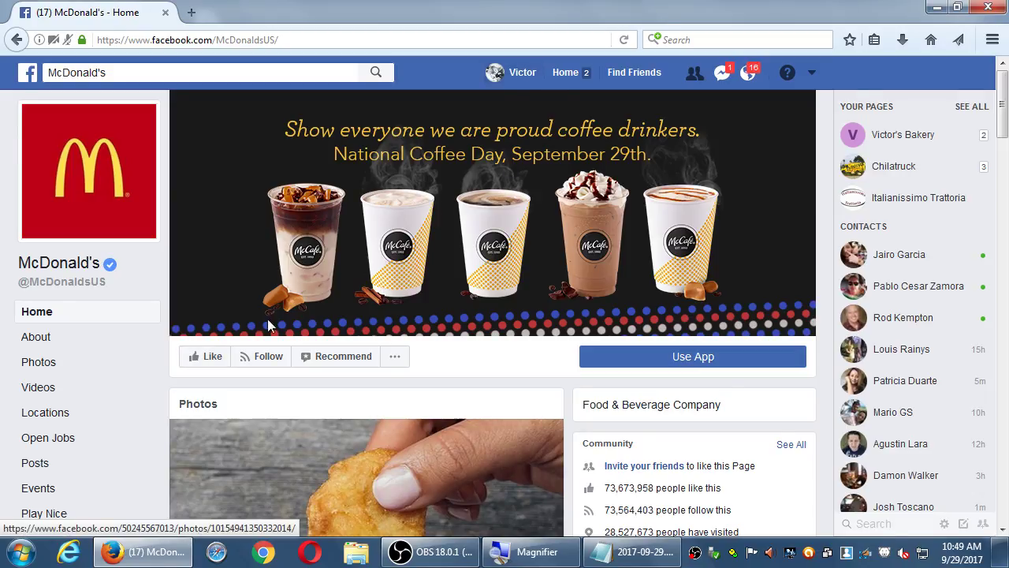
{"action": "left_click", "coordinate": [395, 359]}
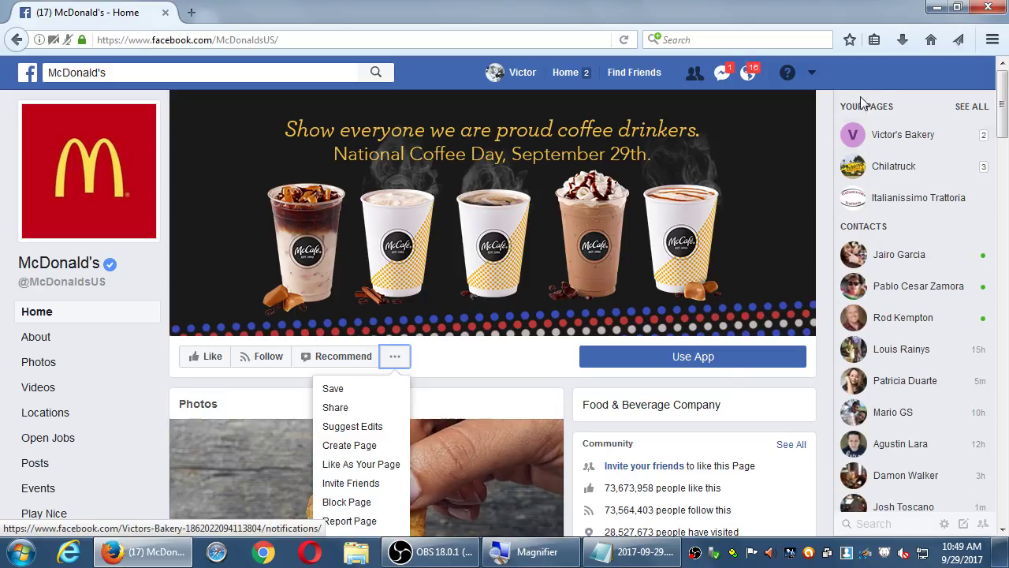
{"action": "left_click", "coordinate": [811, 74]}
{"action": "left_click", "coordinate": [753, 123]}
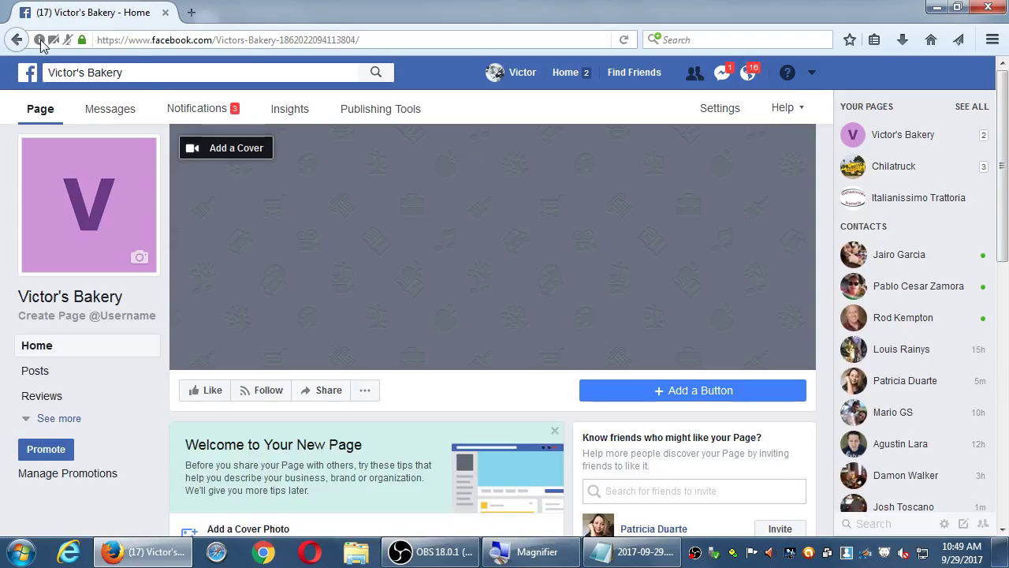
{"action": "left_click", "coordinate": [15, 39]}
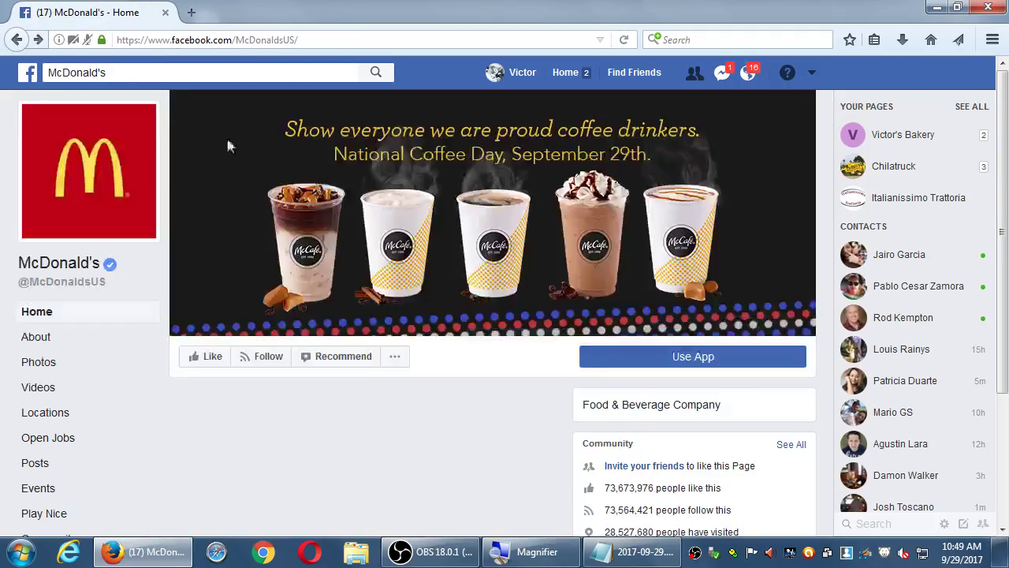
{"action": "scroll", "coordinate": [356, 383], "scroll_direction": "down", "scroll_amount": 10}
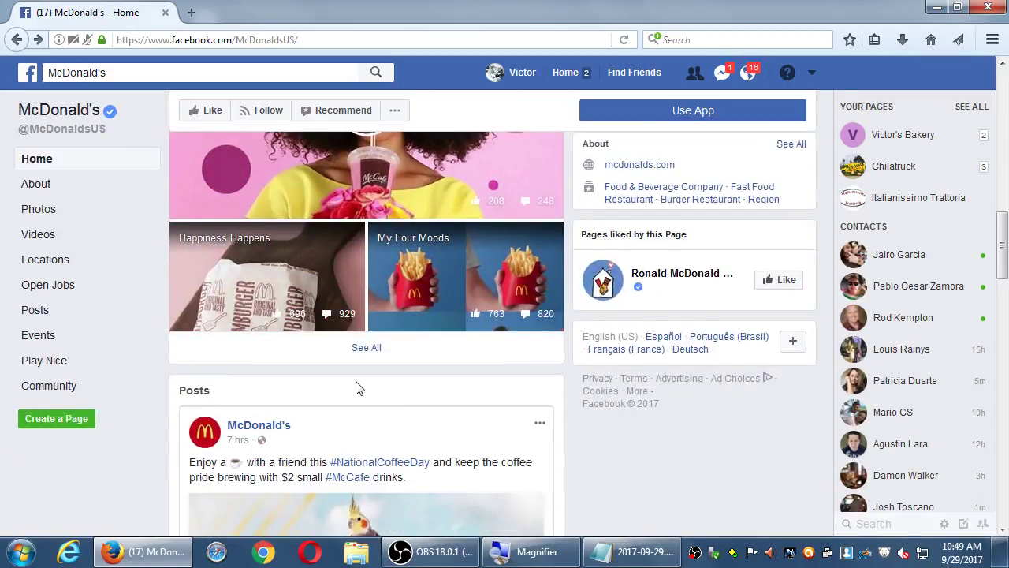
{"action": "left_click", "coordinate": [372, 350]}
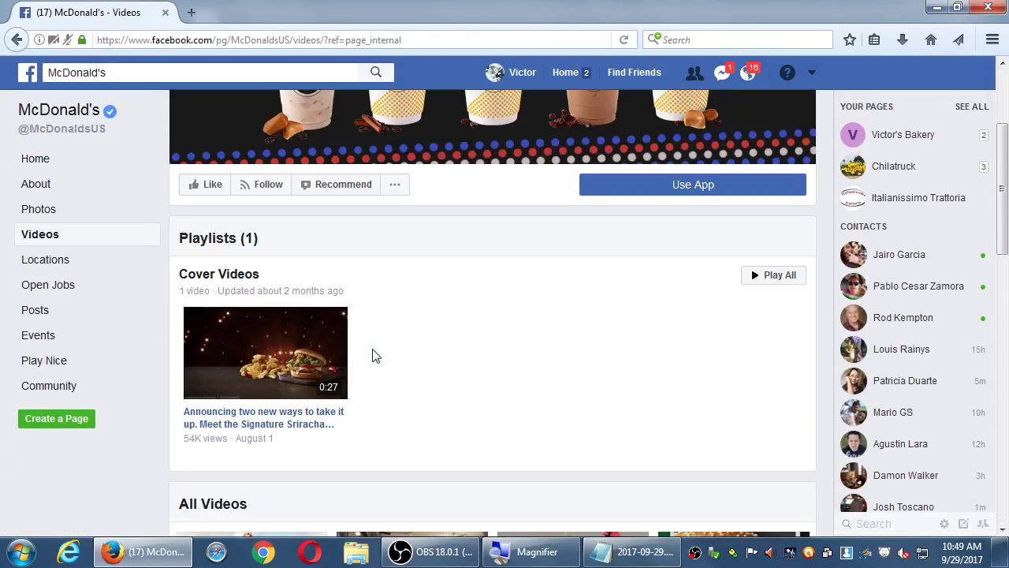
{"action": "scroll", "coordinate": [372, 354], "scroll_direction": "down", "scroll_amount": 3}
{"action": "key", "text": "alt+Left"}
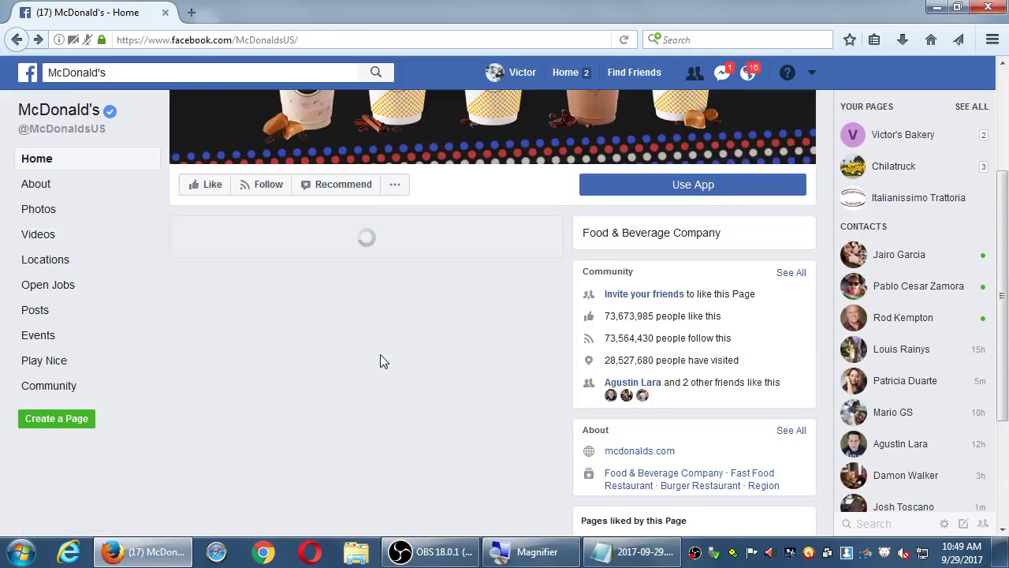
{"action": "scroll", "coordinate": [382, 360], "scroll_direction": "down", "scroll_amount": 6}
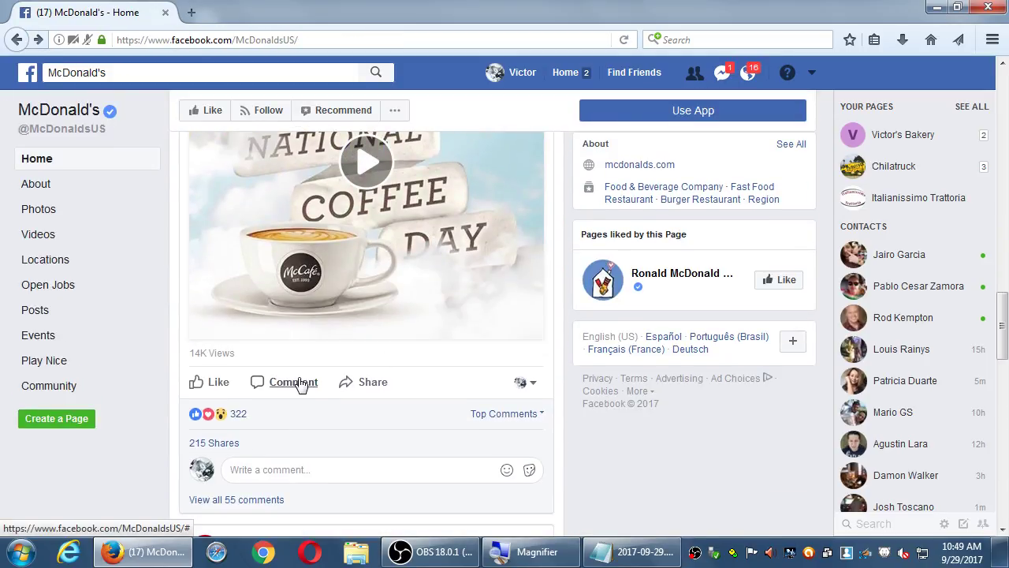
{"action": "scroll", "coordinate": [300, 384], "scroll_direction": "up", "scroll_amount": 10}
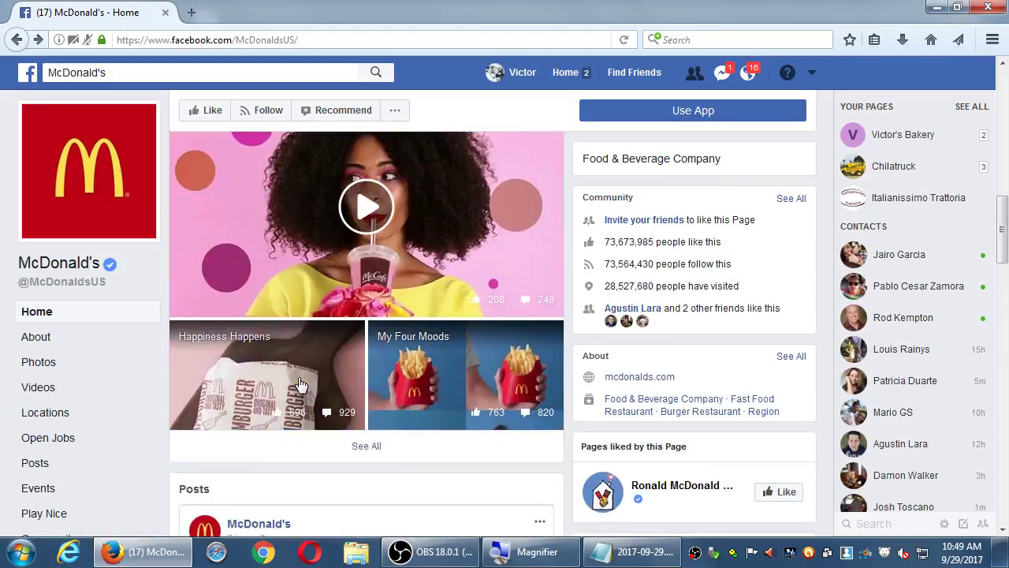
{"action": "scroll", "coordinate": [301, 384], "scroll_direction": "up", "scroll_amount": 3}
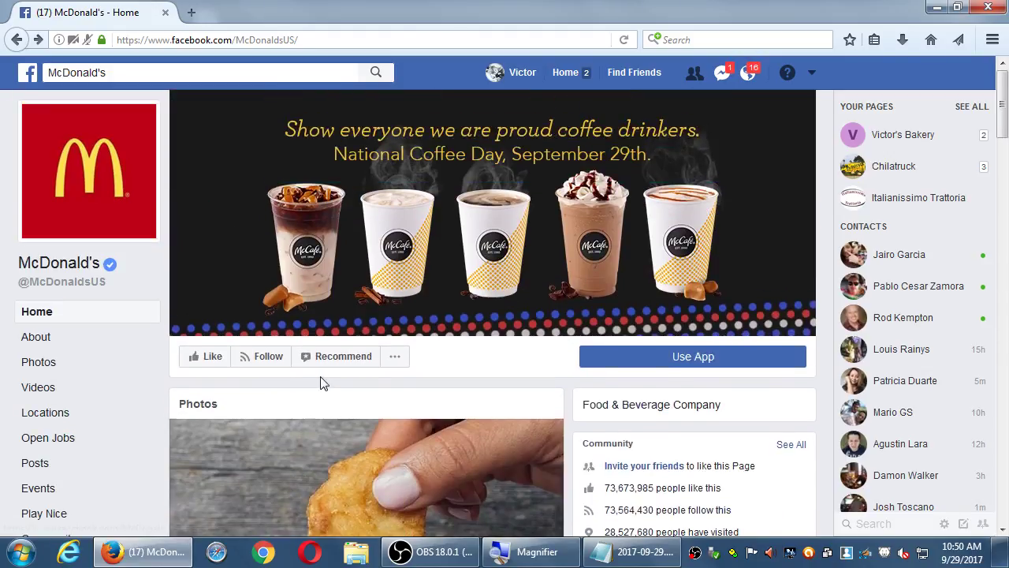
{"action": "scroll", "coordinate": [326, 388], "scroll_direction": "down", "scroll_amount": 1}
Like McDonald's as Victor's Bakery through Like As Your Page, then confirm the favorites message
{"action": "left_click", "coordinate": [395, 290]}
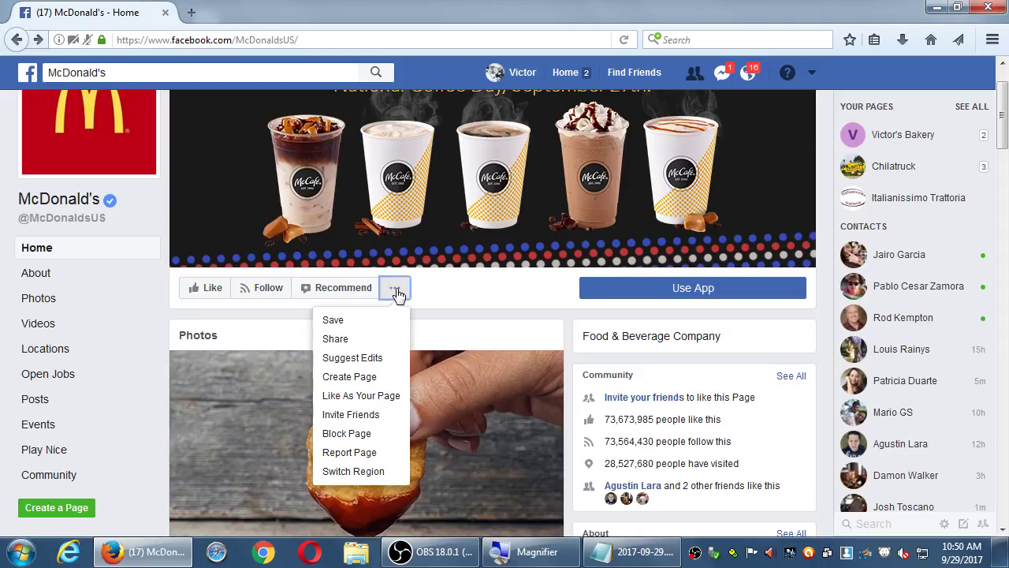
{"action": "left_click", "coordinate": [374, 402]}
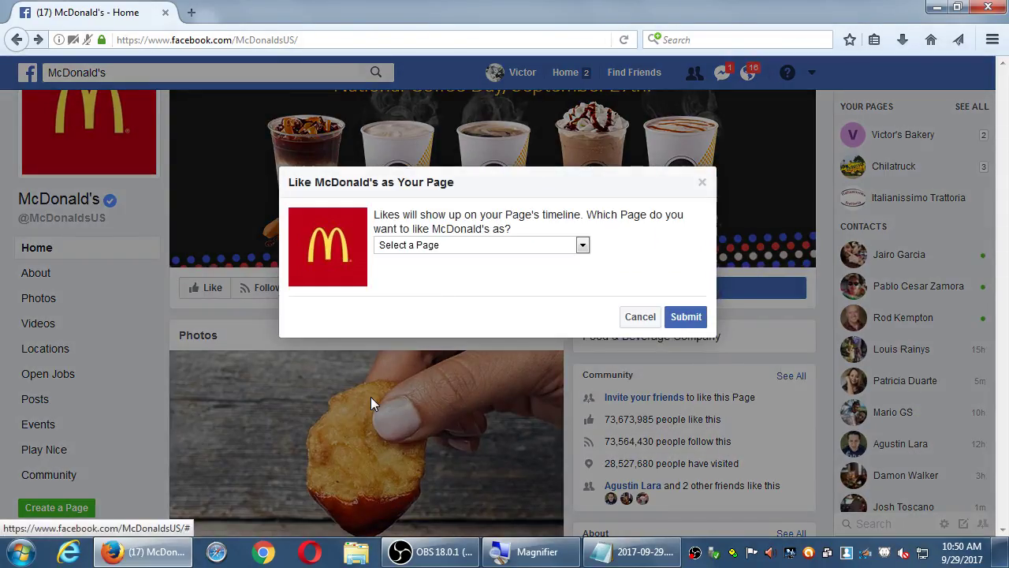
{"action": "left_click", "coordinate": [455, 245]}
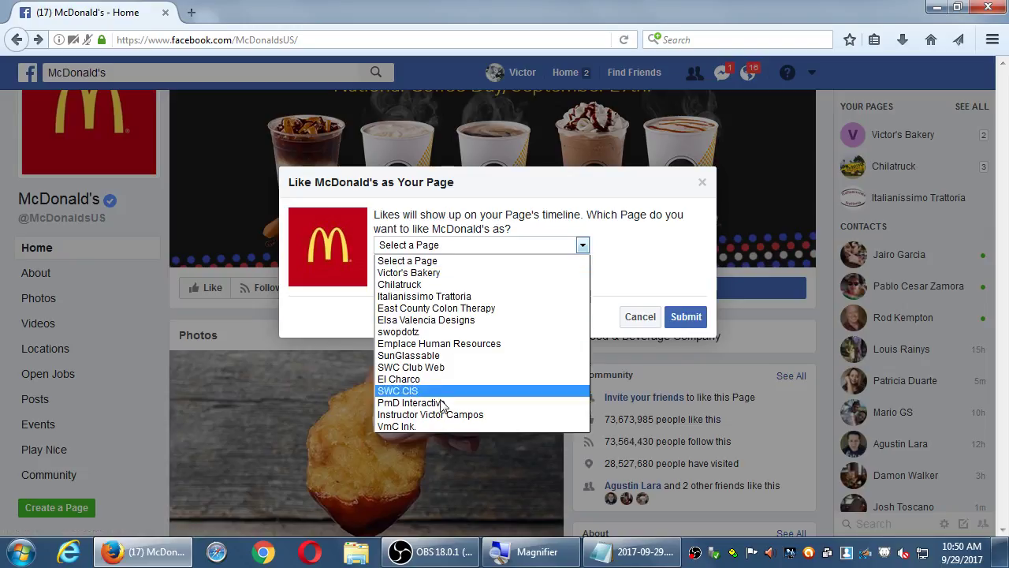
{"action": "left_click", "coordinate": [427, 272]}
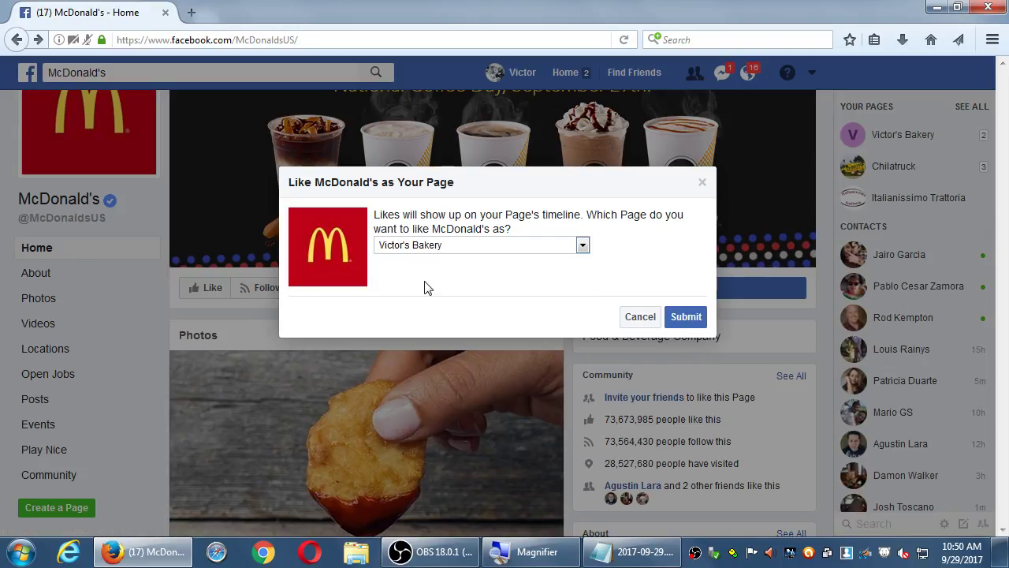
{"action": "left_click", "coordinate": [686, 317]}
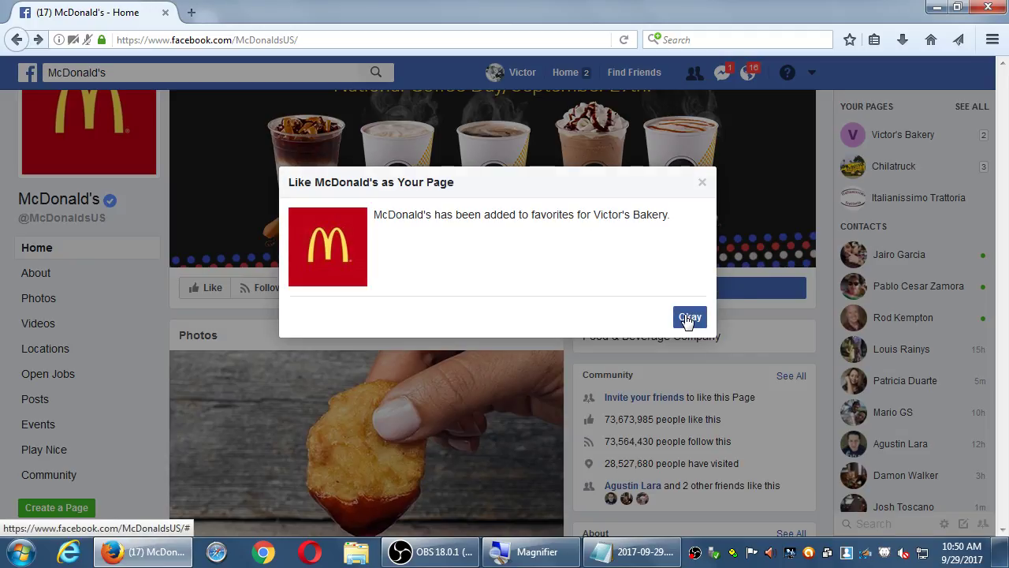
{"action": "left_click", "coordinate": [689, 318]}
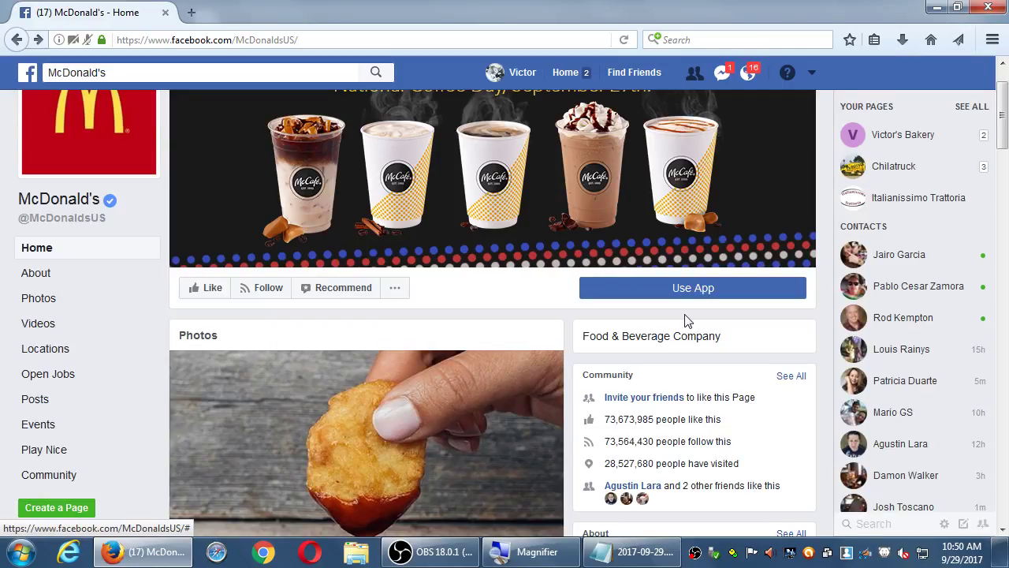
Scroll down to McDonald's National Coffee Day post
{"action": "scroll", "coordinate": [461, 274], "scroll_direction": "down", "scroll_amount": 3}
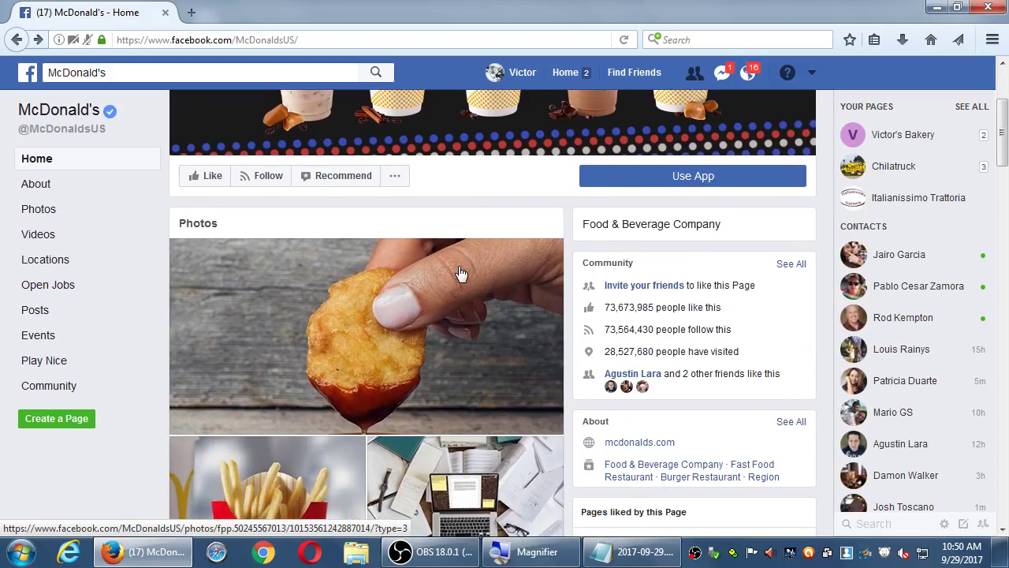
{"action": "scroll", "coordinate": [461, 273], "scroll_direction": "down", "scroll_amount": 8}
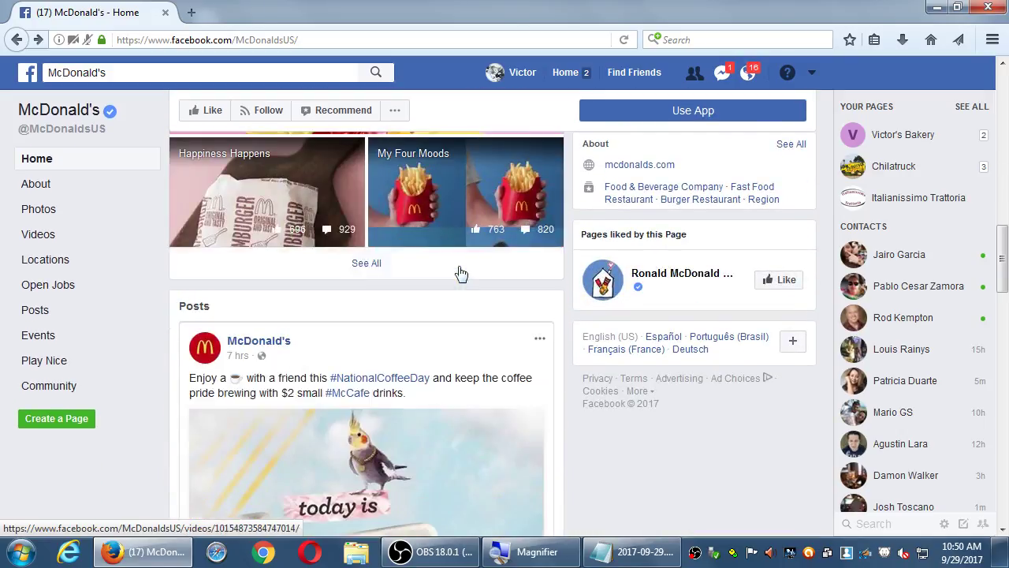
{"action": "scroll", "coordinate": [461, 273], "scroll_direction": "down", "scroll_amount": 2}
{"action": "scroll", "coordinate": [461, 273], "scroll_direction": "down", "scroll_amount": 2}
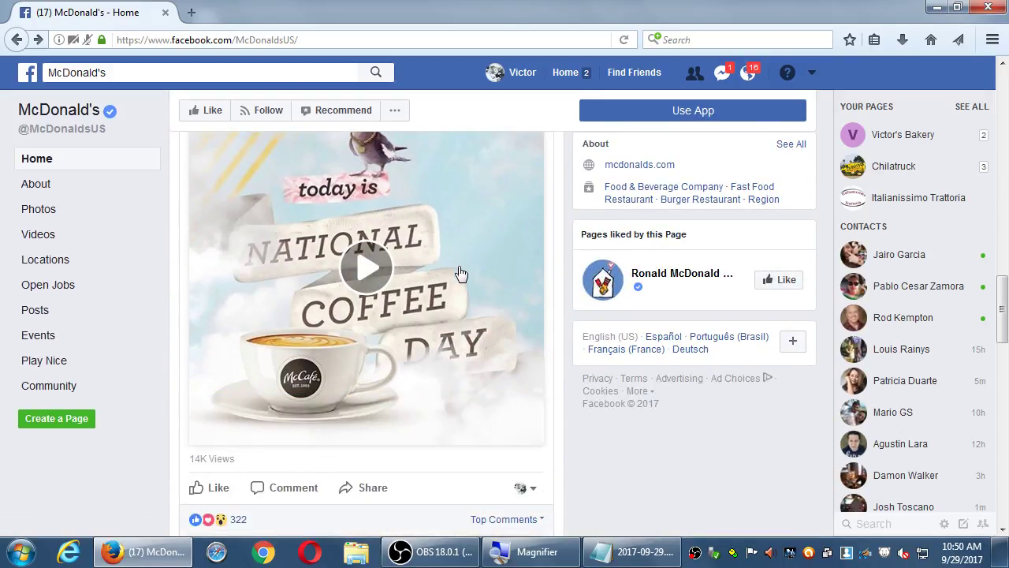
{"action": "scroll", "coordinate": [462, 273], "scroll_direction": "up", "scroll_amount": 2}
{"action": "scroll", "coordinate": [462, 274], "scroll_direction": "down", "scroll_amount": 4}
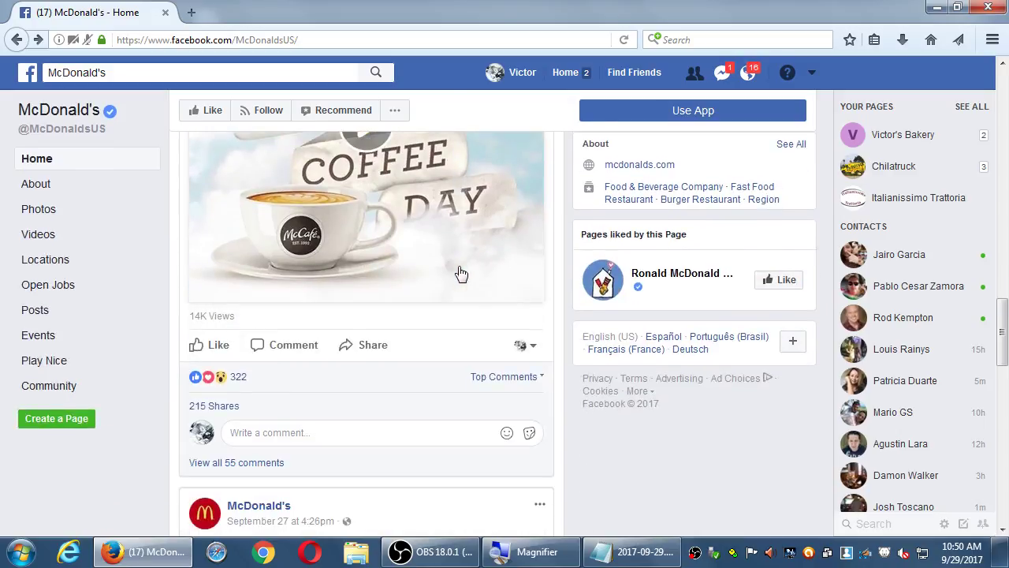
Type and clear a test comment, then open the list of identities to comment as
{"action": "left_click", "coordinate": [292, 340]}
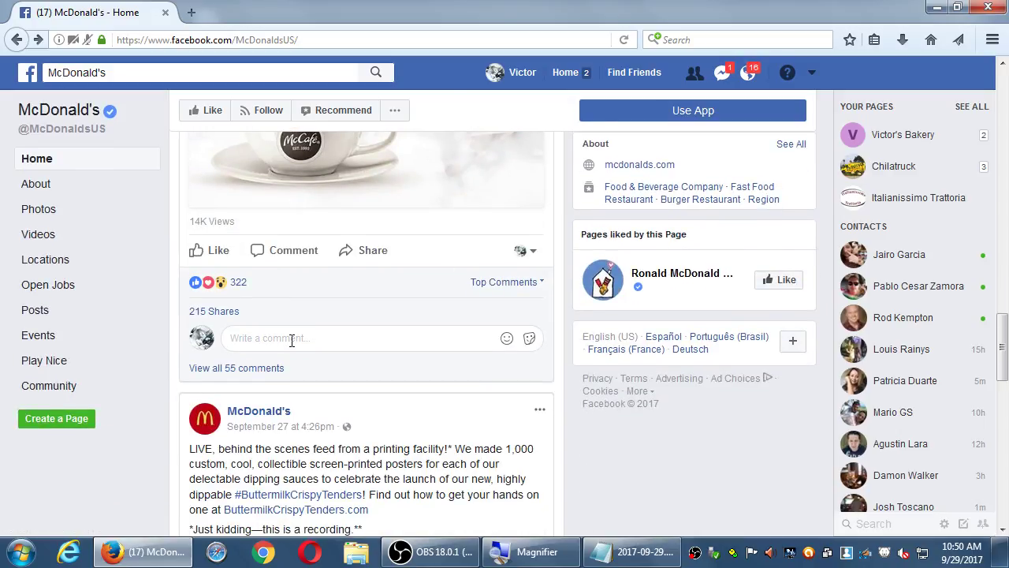
{"action": "type", "text": "jsfdalkklsadjffdsfajlkfdsalkjfds"}
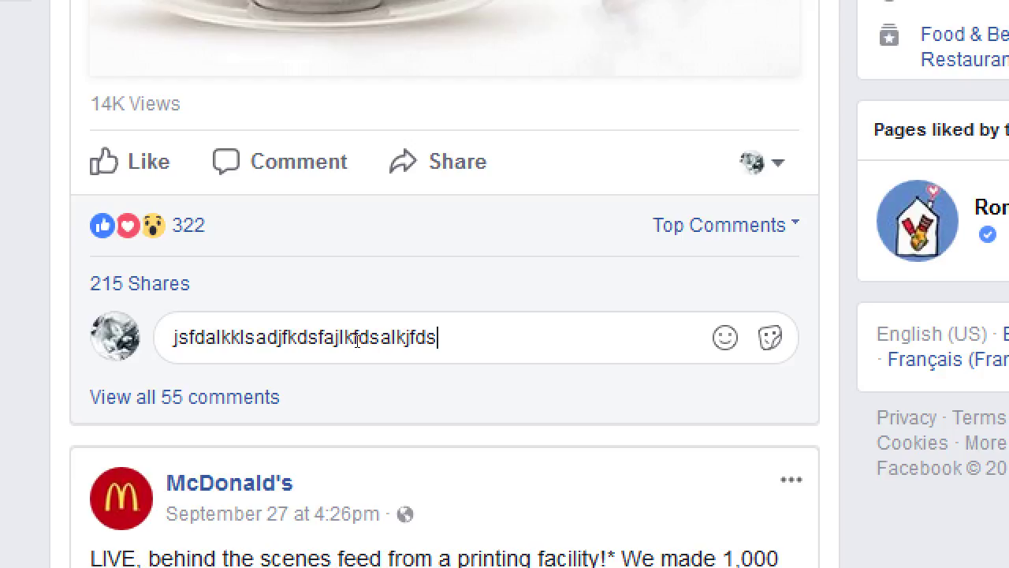
{"action": "key", "text": "ctrl+a"}
{"action": "key", "text": "BackSpace"}
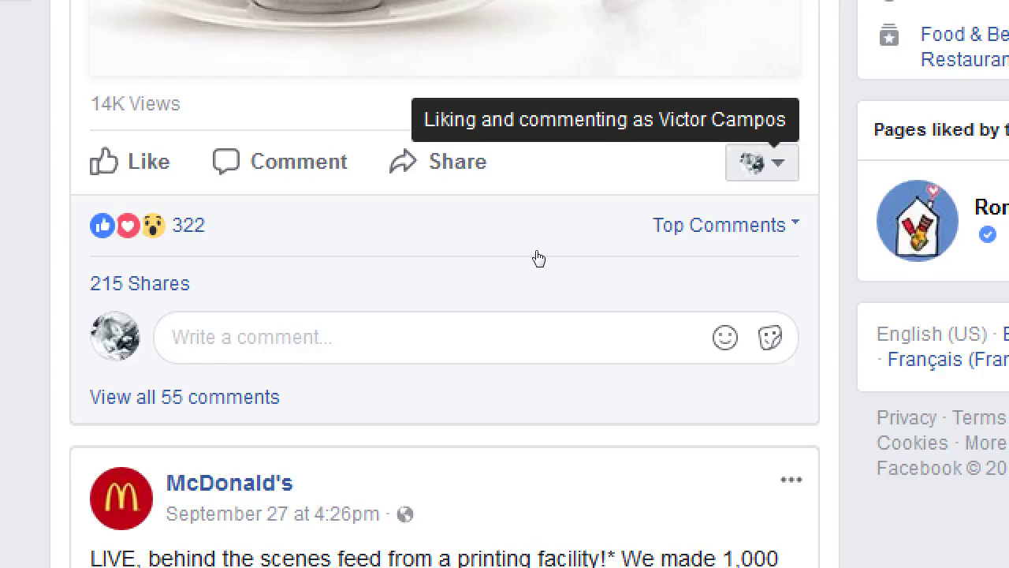
{"action": "key", "text": "shift+Tab"}
{"action": "key", "text": "Return"}
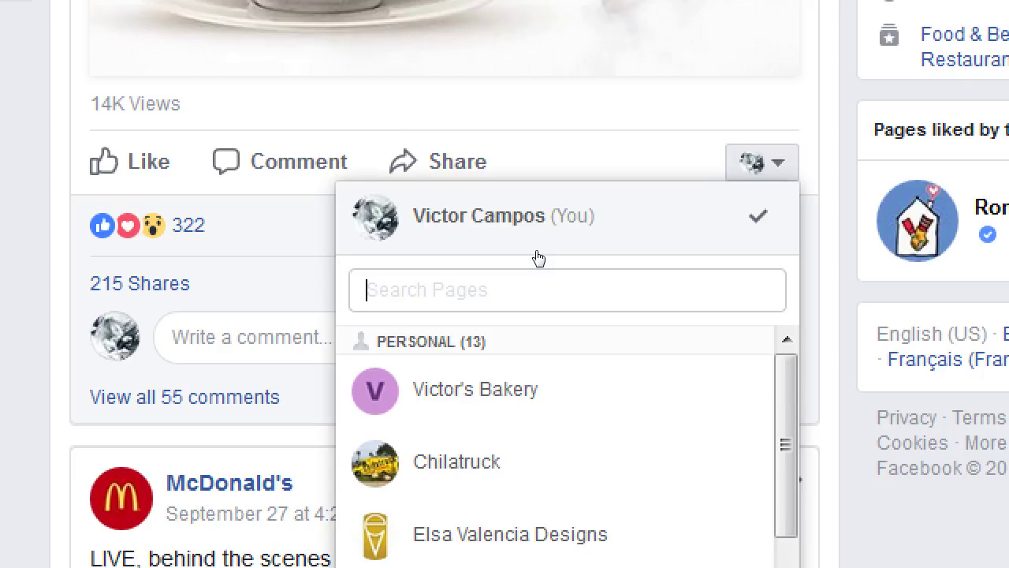
Comment as Victor's Bakery and type 'I love a nice cup of covfefe.'
{"action": "left_click", "coordinate": [392, 371]}
{"action": "left_click", "coordinate": [256, 335]}
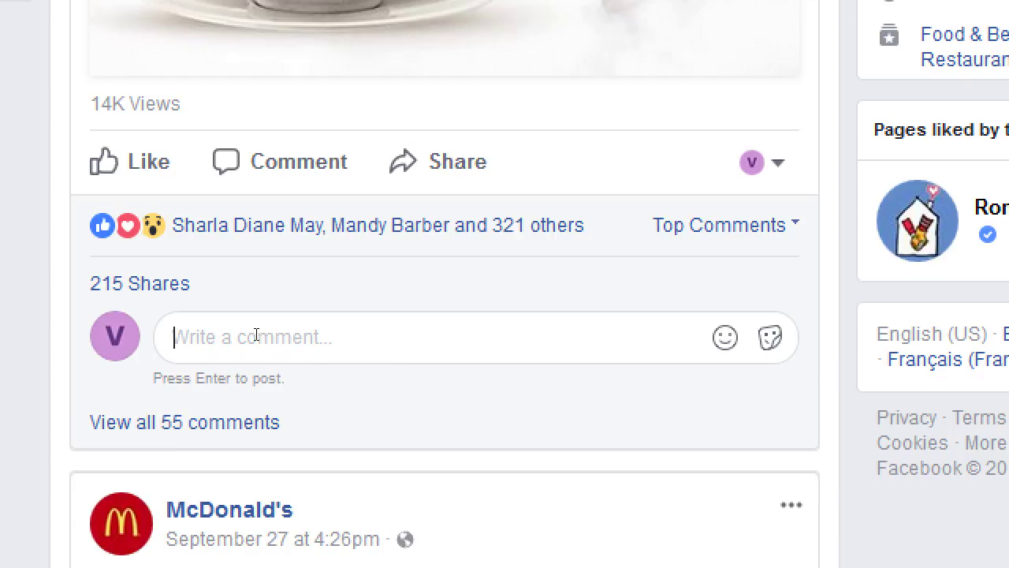
{"action": "type", "text": "lkdfjlkdafsjfdska"}
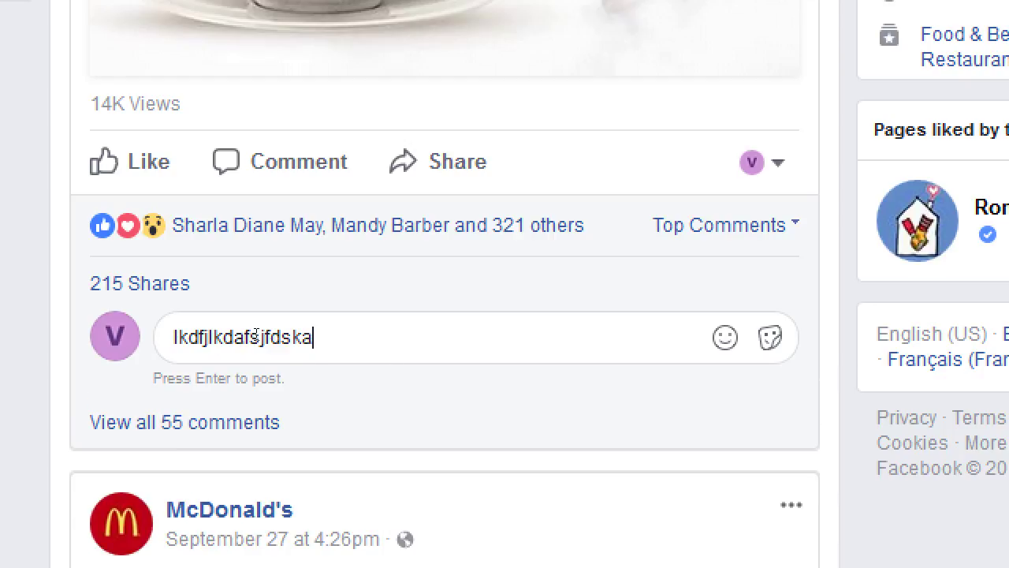
{"action": "key", "text": "ctrl+a"}
{"action": "type", "text": "c"}
{"action": "key", "text": "BackSpace"}
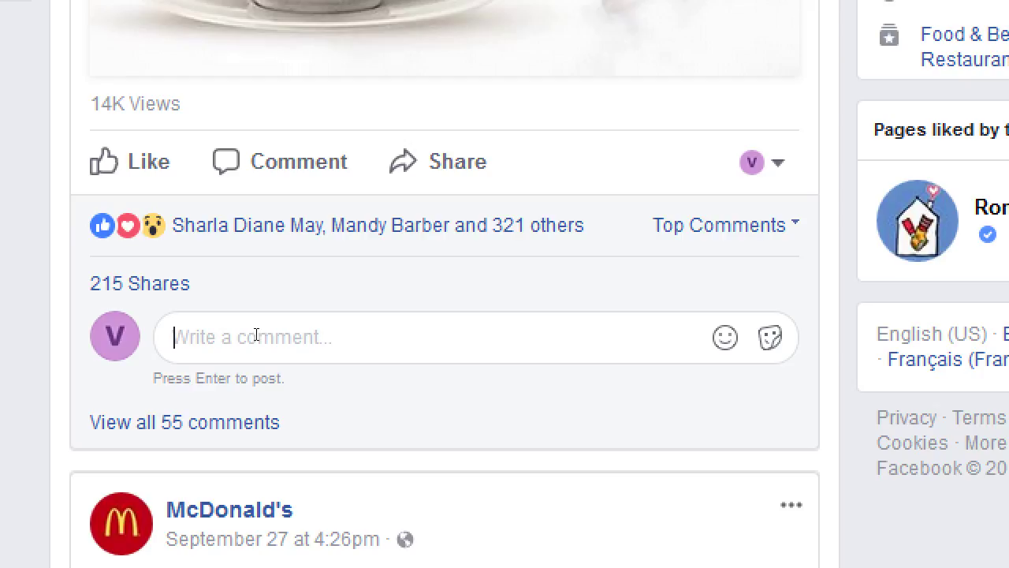
{"action": "type", "text": "l lovew a greate"}
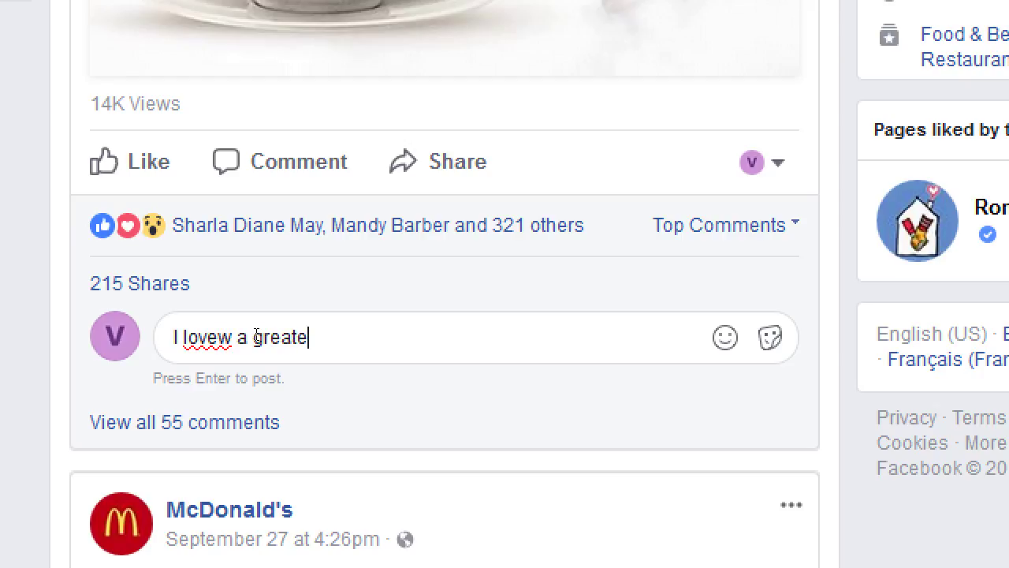
{"action": "key", "text": "ctrl+a"}
{"action": "type", "text": "I lov"}
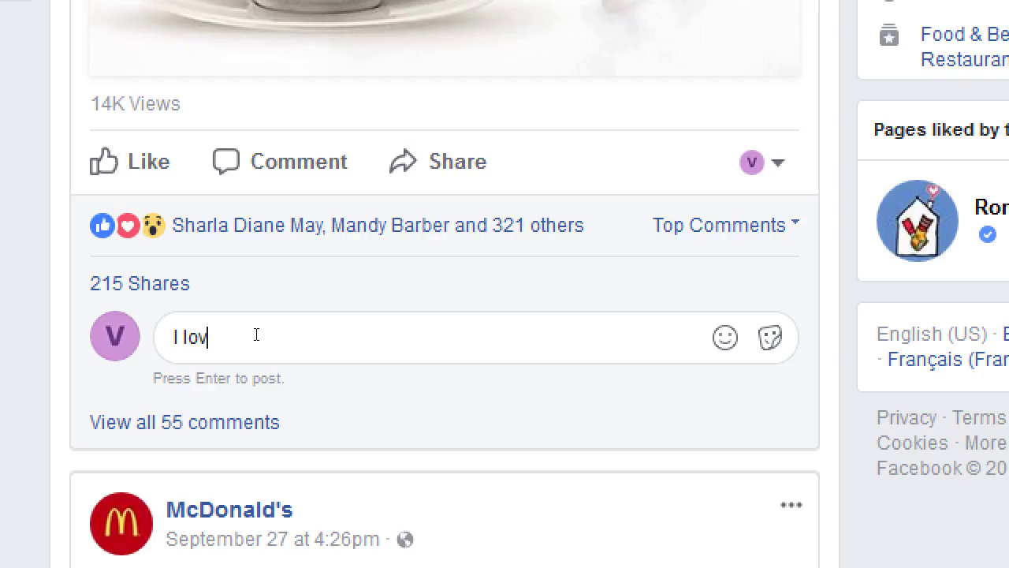
{"action": "type", "text": "e a nice cup of "}
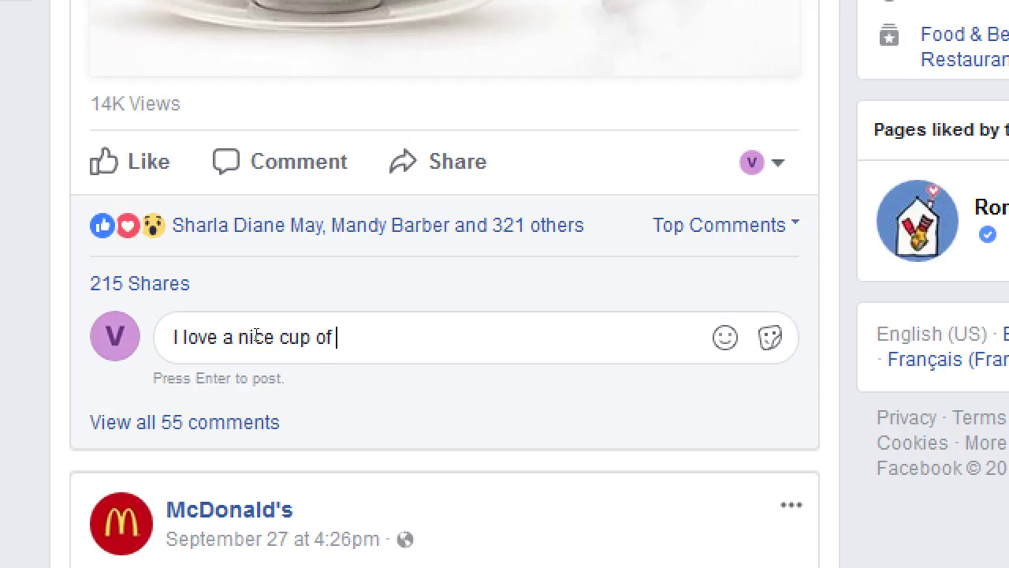
{"action": "type", "text": "covfefe."}
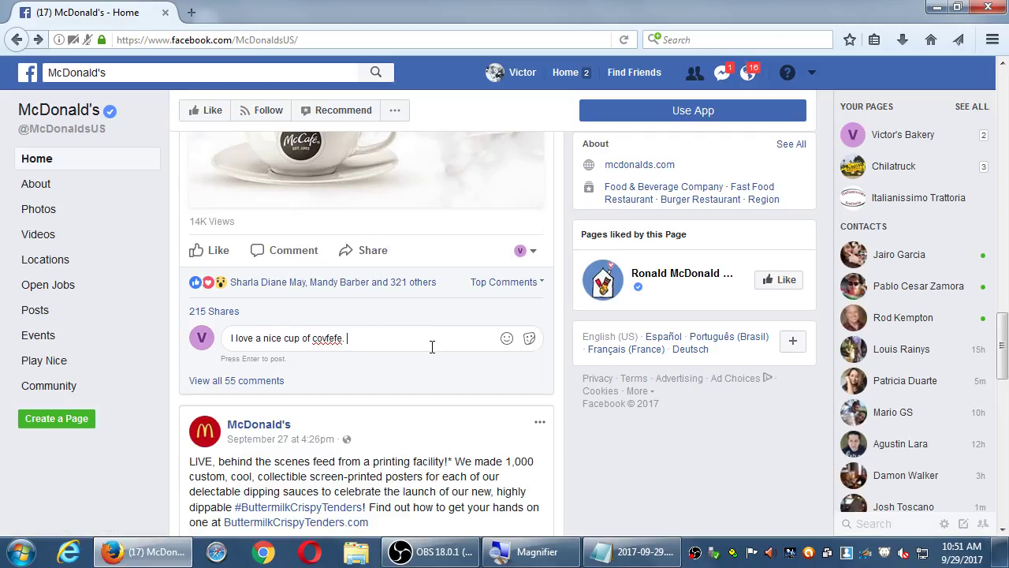
Add a laughing emoji and the Eating category's '¡Buen provecho!' sticker to the comment
{"action": "left_click", "coordinate": [507, 338]}
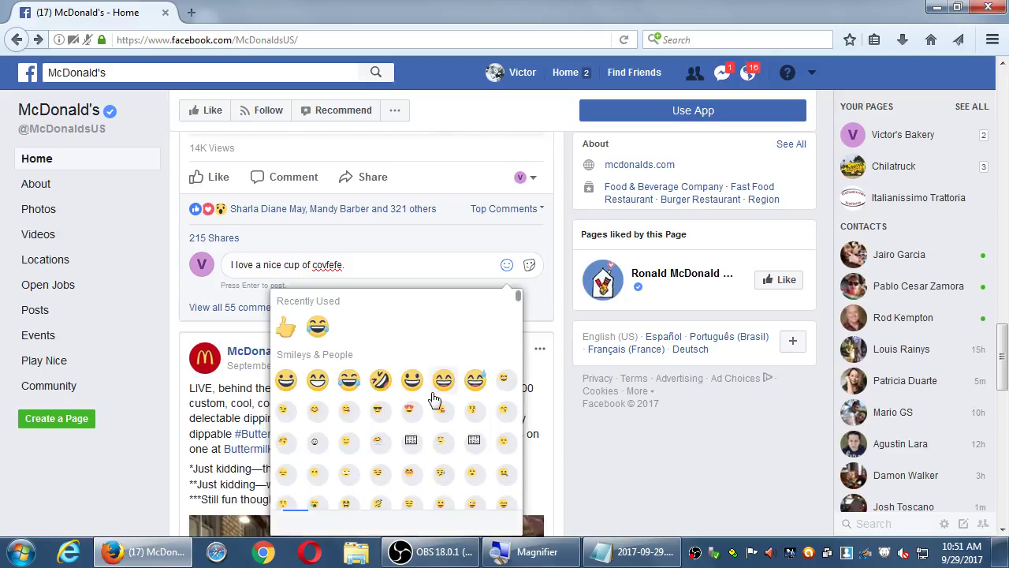
{"action": "left_click", "coordinate": [350, 382]}
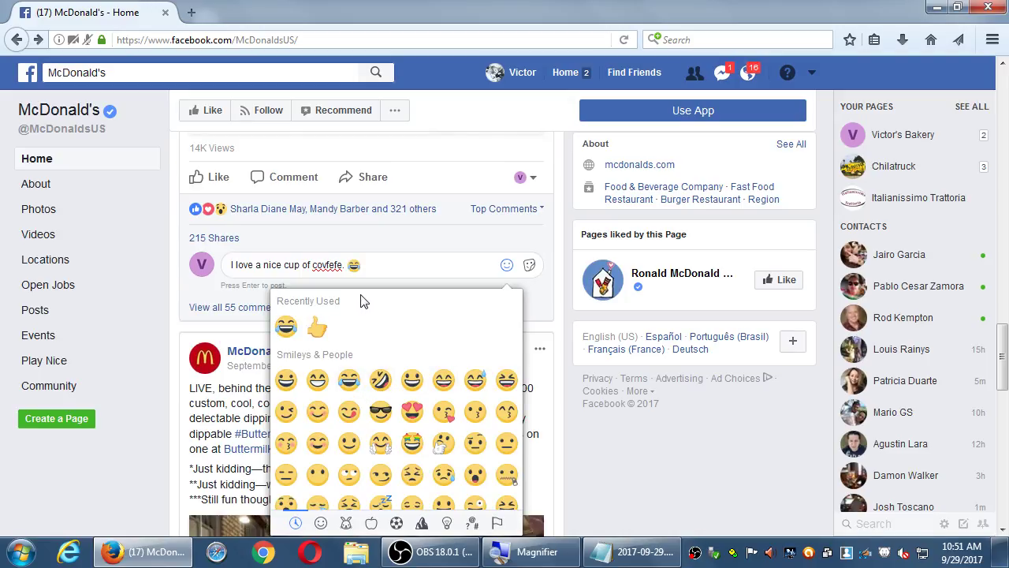
{"action": "left_click", "coordinate": [530, 265]}
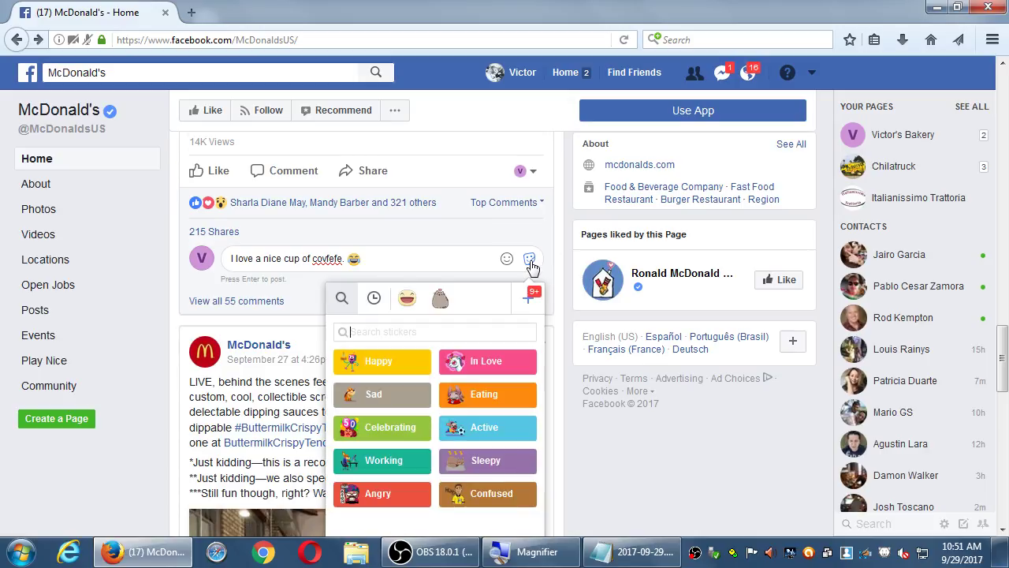
{"action": "left_click", "coordinate": [501, 400]}
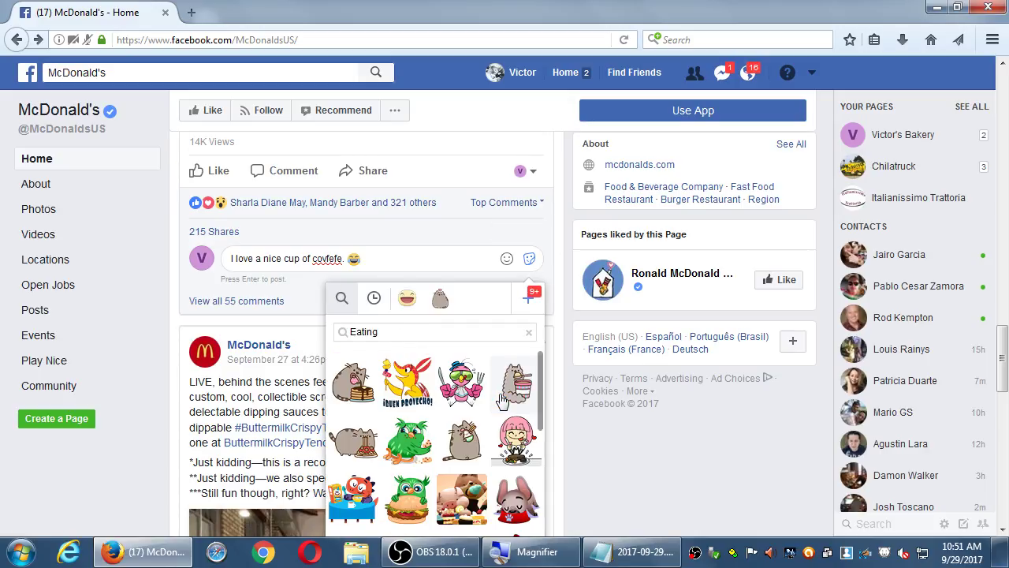
{"action": "left_click", "coordinate": [417, 395]}
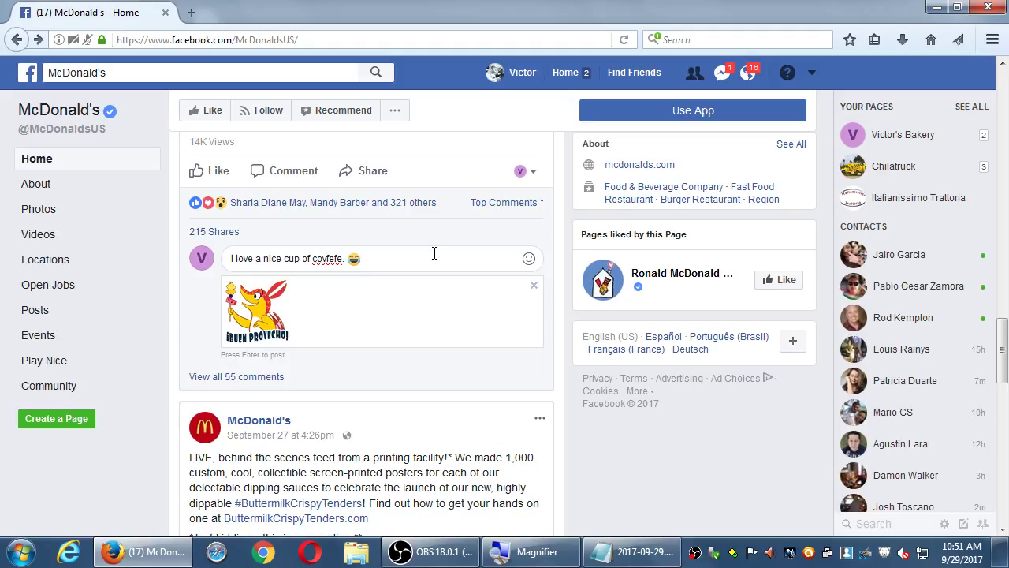
{"action": "scroll", "coordinate": [478, 324], "scroll_direction": "down", "scroll_amount": 5}
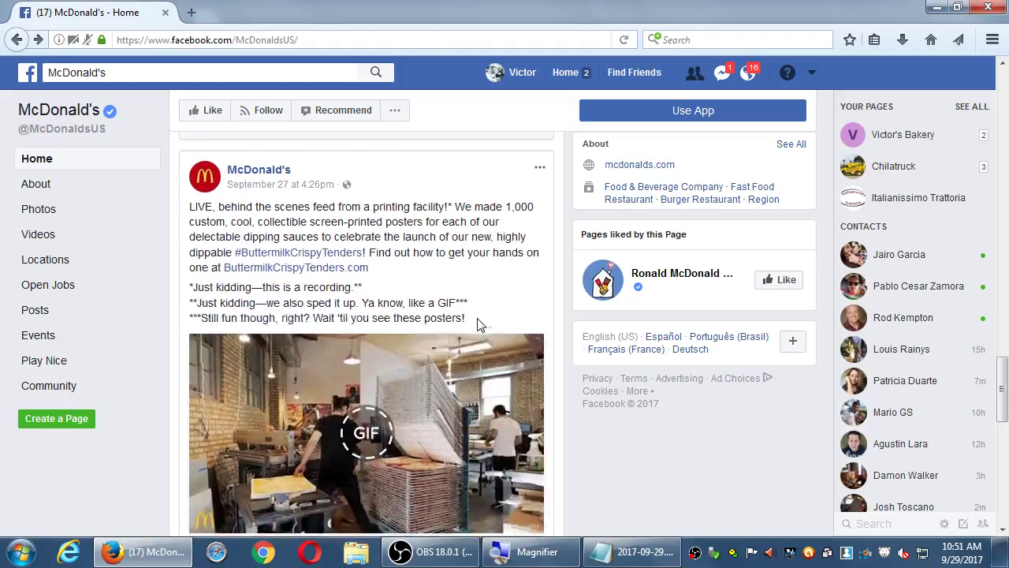
{"action": "scroll", "coordinate": [471, 339], "scroll_direction": "down", "scroll_amount": 1}
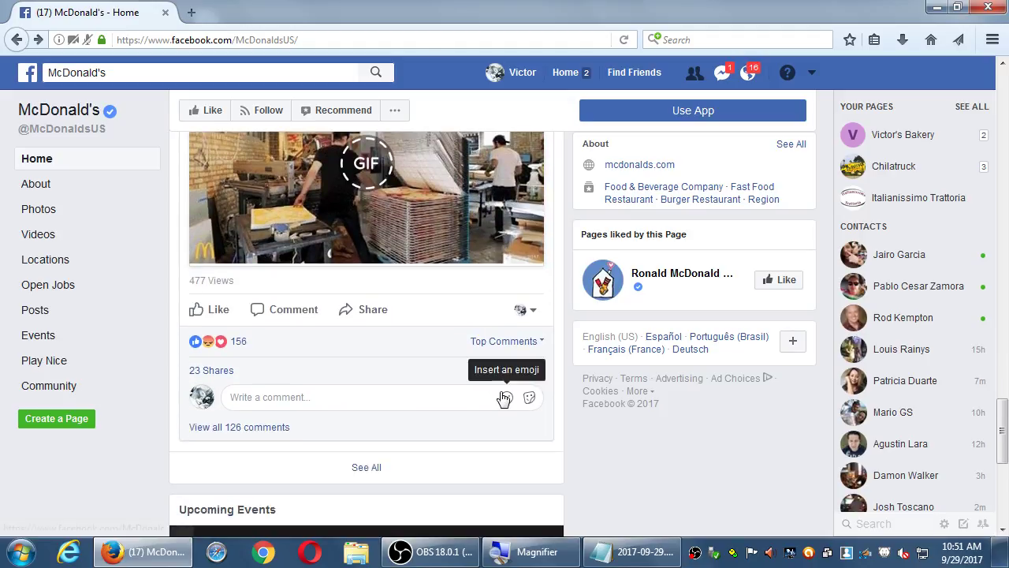
{"action": "scroll", "coordinate": [491, 387], "scroll_direction": "up", "scroll_amount": 4}
{"action": "scroll", "coordinate": [491, 390], "scroll_direction": "up", "scroll_amount": 4}
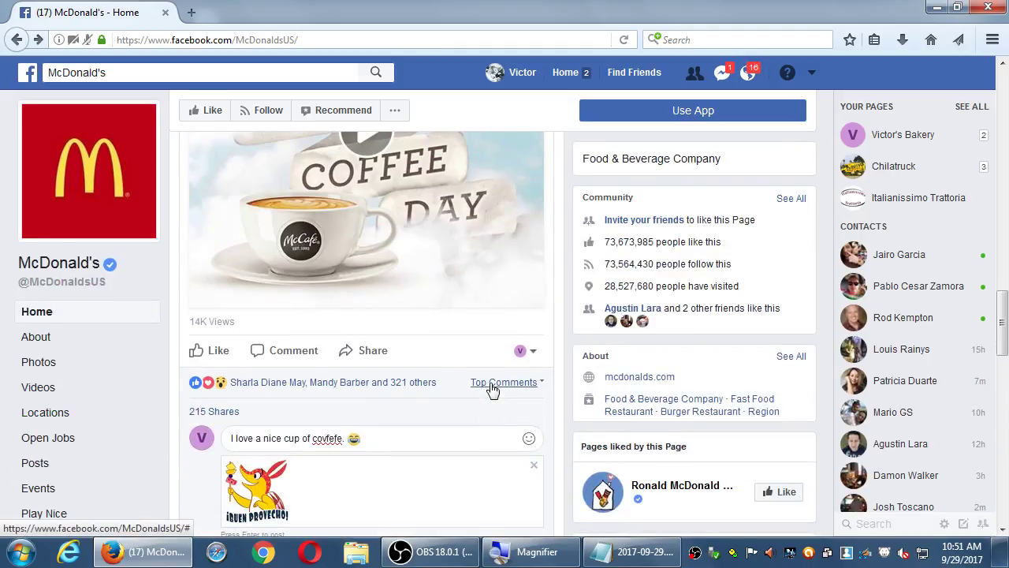
{"action": "scroll", "coordinate": [481, 389], "scroll_direction": "down", "scroll_amount": 1}
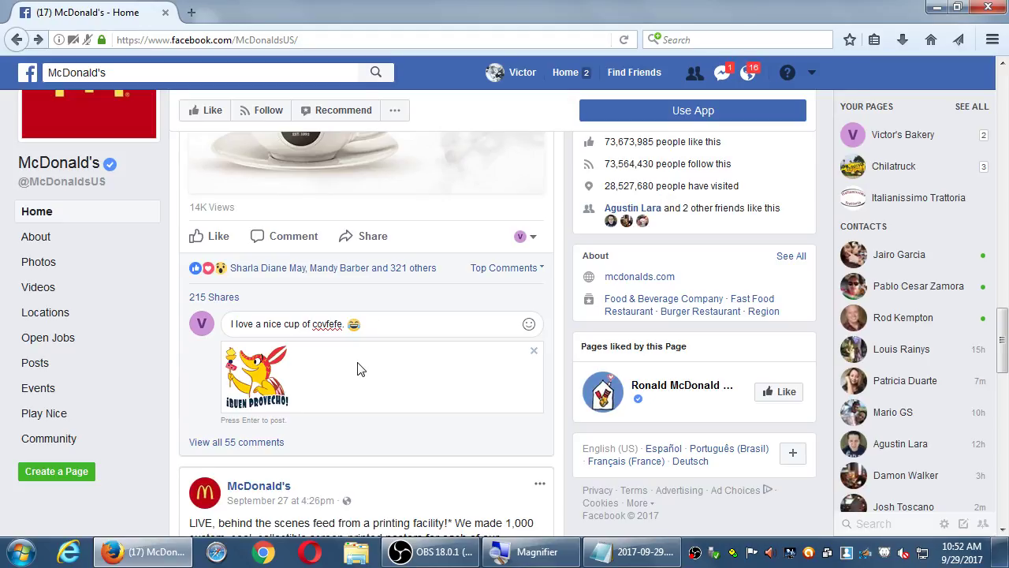
Type and erase a web address, then post the covfefe comment as Victor's Bakery
{"action": "type", "text": "http://vmcink.net"}
{"action": "key", "text": "BackSpace"}
{"action": "key", "text": "BackSpace"}
{"action": "key", "text": "BackSpace"}
{"action": "key", "text": "BackSpace"}
{"action": "key", "text": "BackSpace"}
{"action": "key", "text": "BackSpace"}
{"action": "key", "text": "BackSpace"}
{"action": "key", "text": "BackSpace"}
{"action": "key", "text": "BackSpace"}
{"action": "key", "text": "BackSpace"}
{"action": "key", "text": "BackSpace"}
{"action": "key", "text": "BackSpace"}
{"action": "key", "text": "BackSpace"}
{"action": "key", "text": "BackSpace"}
{"action": "key", "text": "BackSpace"}
{"action": "key", "text": "BackSpace"}
{"action": "key", "text": "BackSpace"}
{"action": "key", "text": "Return"}
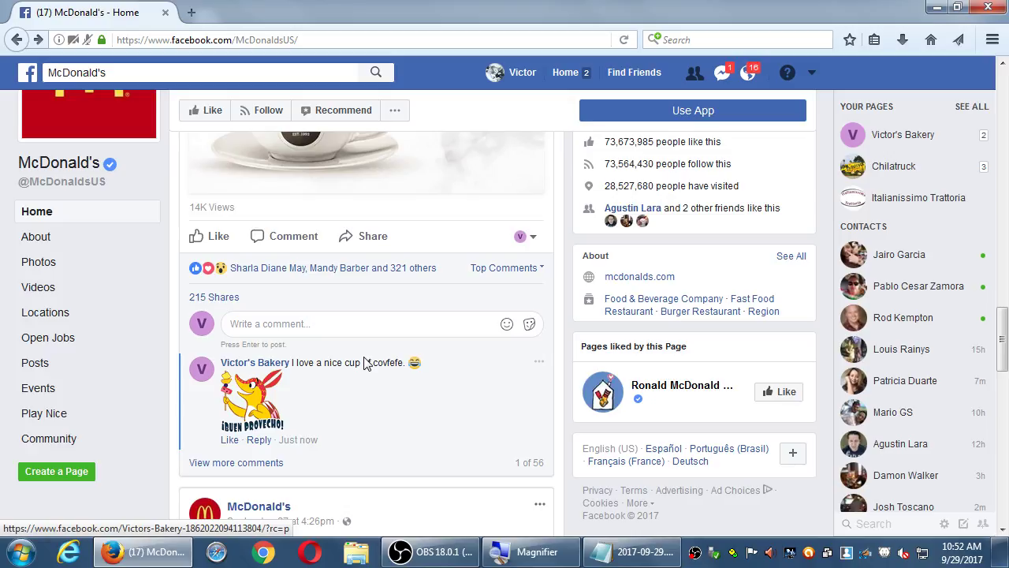
{"action": "left_click", "coordinate": [539, 365]}
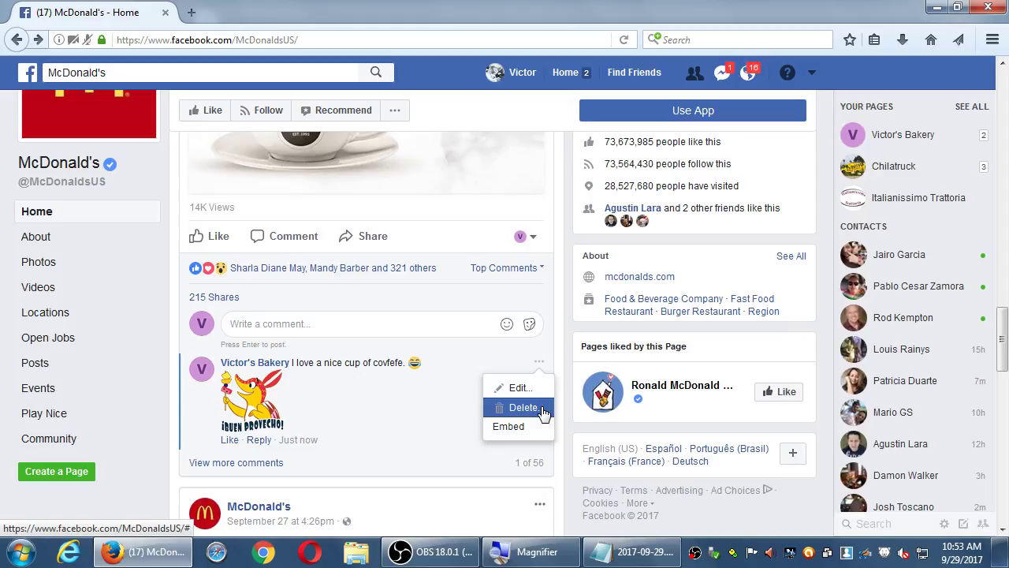
{"action": "left_click", "coordinate": [563, 333]}
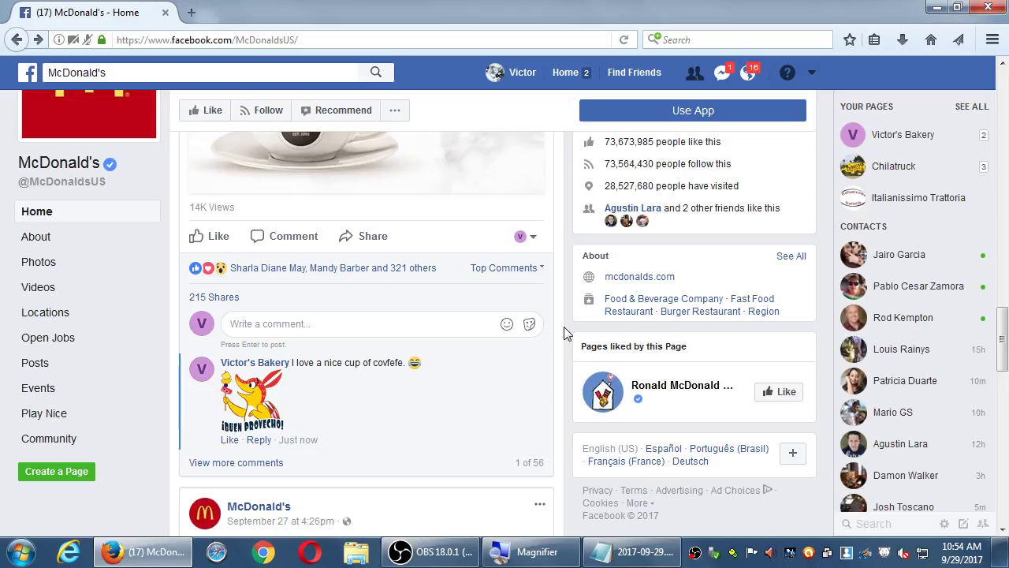
{"action": "scroll", "coordinate": [539, 320], "scroll_direction": "up", "scroll_amount": 10}
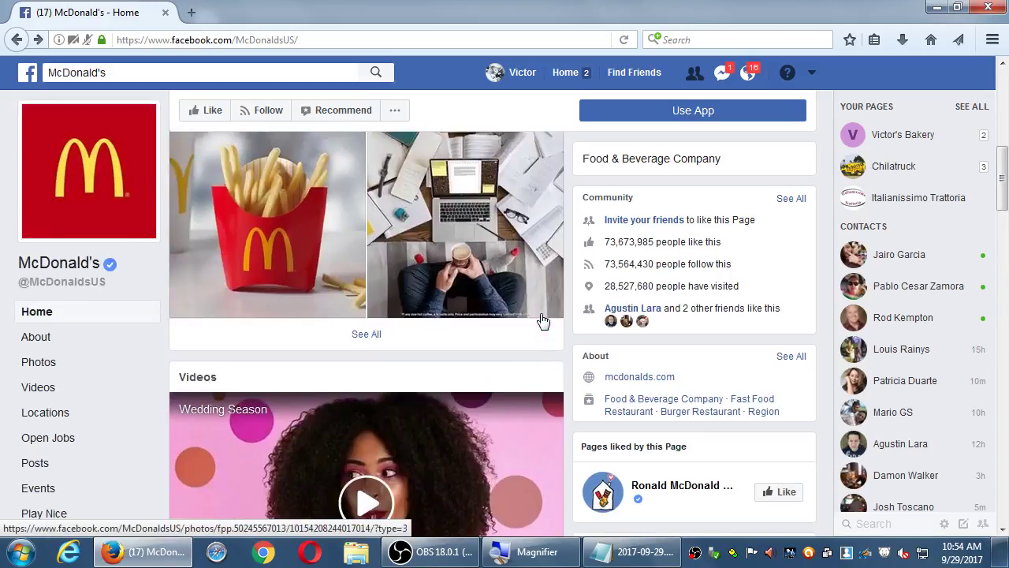
{"action": "scroll", "coordinate": [542, 319], "scroll_direction": "up", "scroll_amount": 3}
{"action": "scroll", "coordinate": [552, 316], "scroll_direction": "down", "scroll_amount": 2}
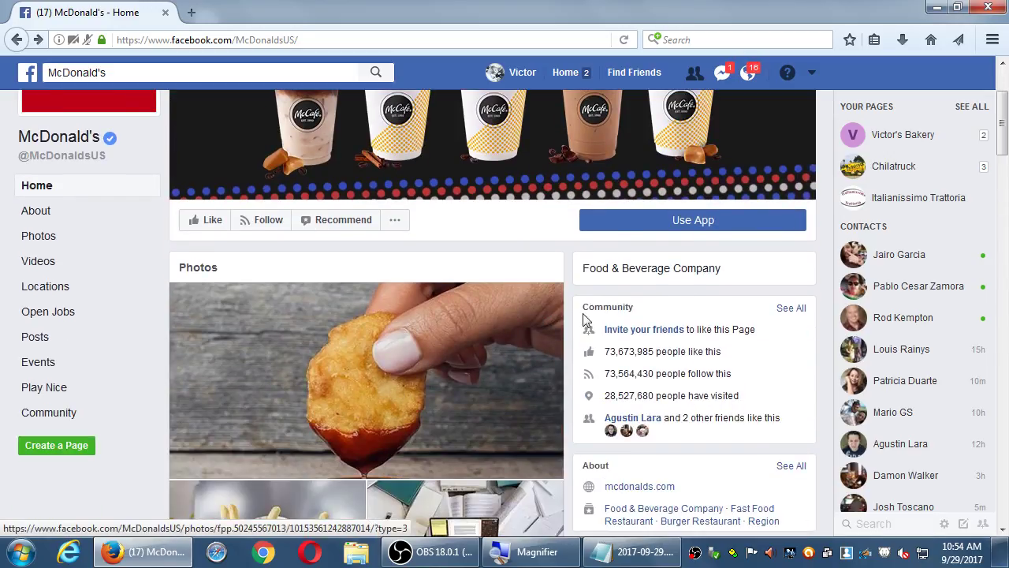
{"action": "left_click", "coordinate": [31, 288]}
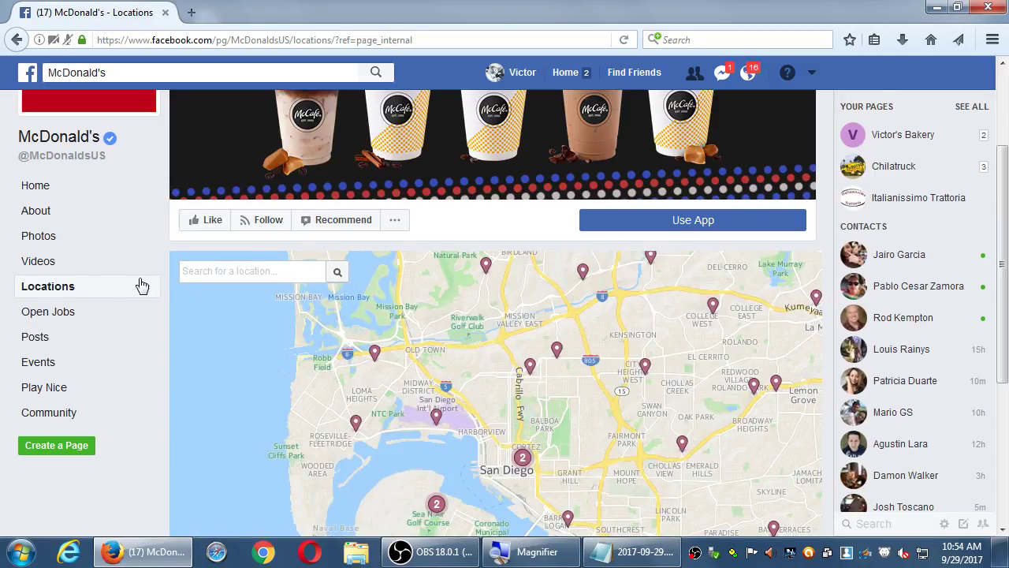
{"action": "left_click", "coordinate": [70, 189]}
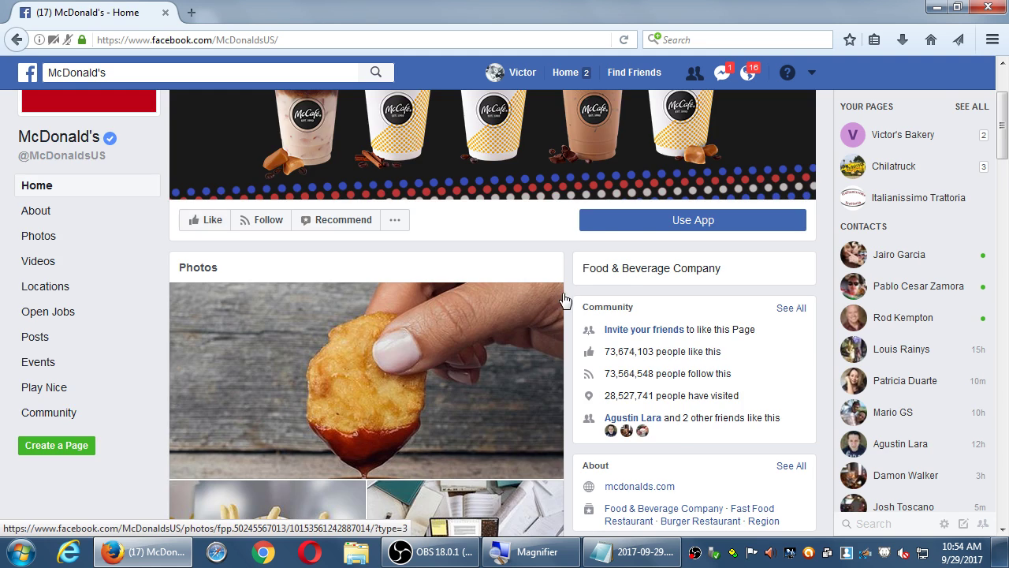
{"action": "scroll", "coordinate": [563, 299], "scroll_direction": "down", "scroll_amount": 5}
{"action": "scroll", "coordinate": [563, 299], "scroll_direction": "down", "scroll_amount": 10}
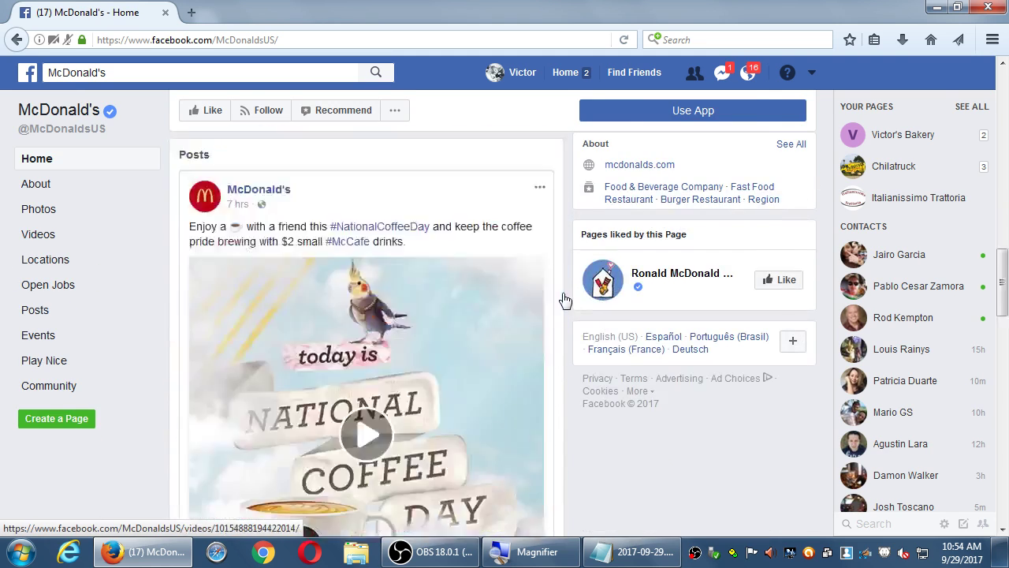
{"action": "scroll", "coordinate": [563, 331], "scroll_direction": "up", "scroll_amount": 15}
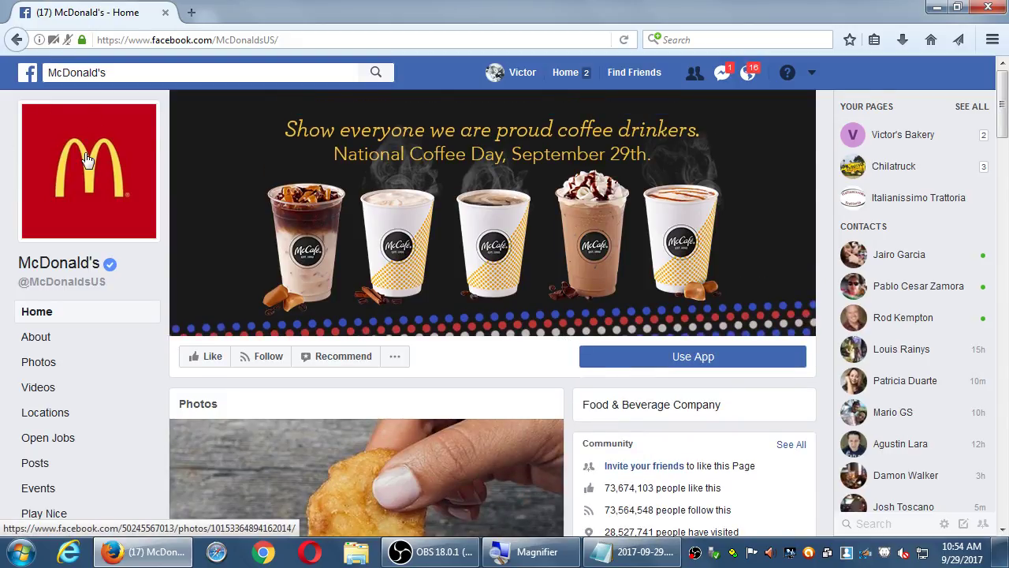
{"action": "left_click", "coordinate": [139, 69]}
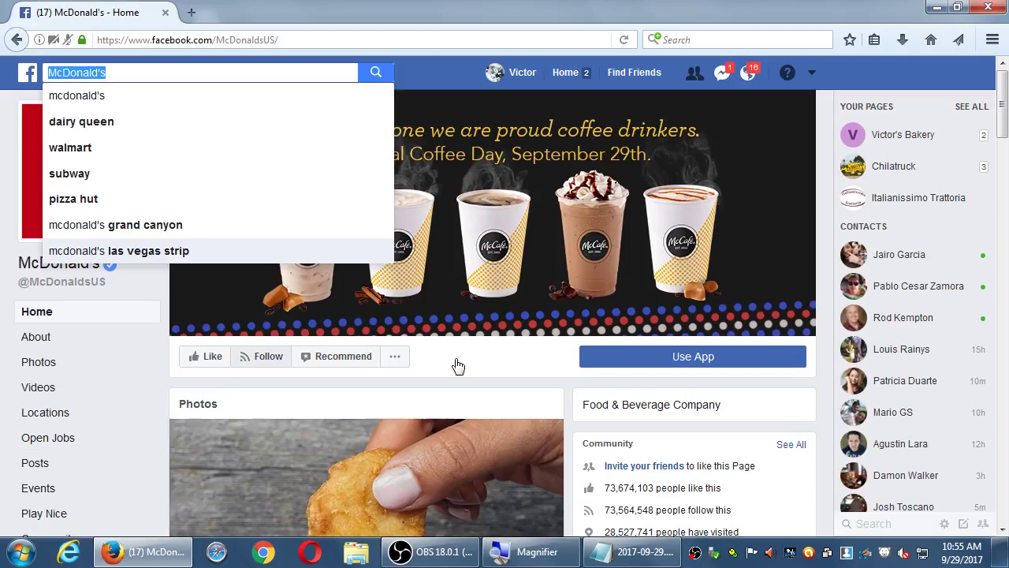
{"action": "left_click", "coordinate": [394, 359]}
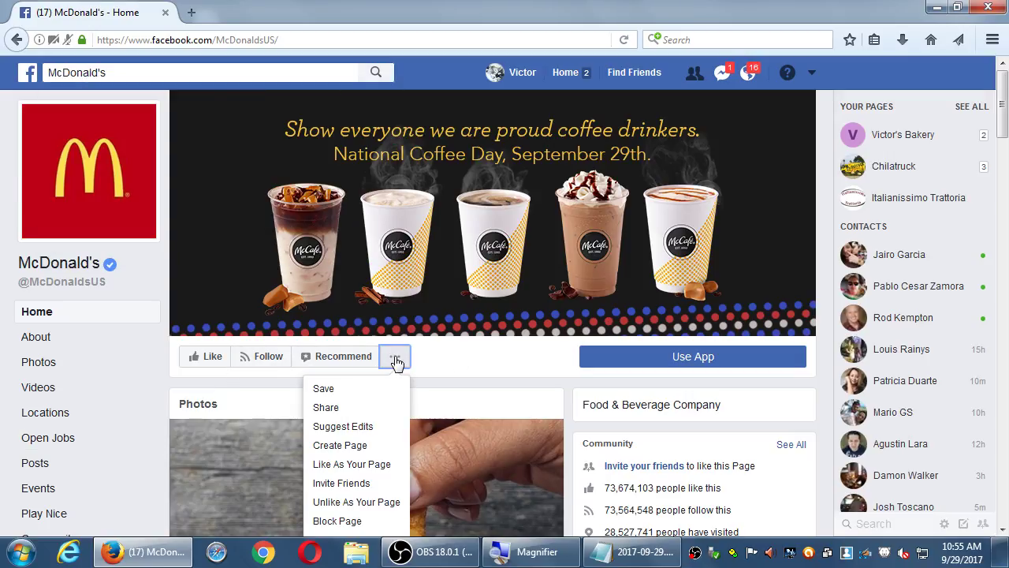
{"action": "left_click", "coordinate": [446, 359]}
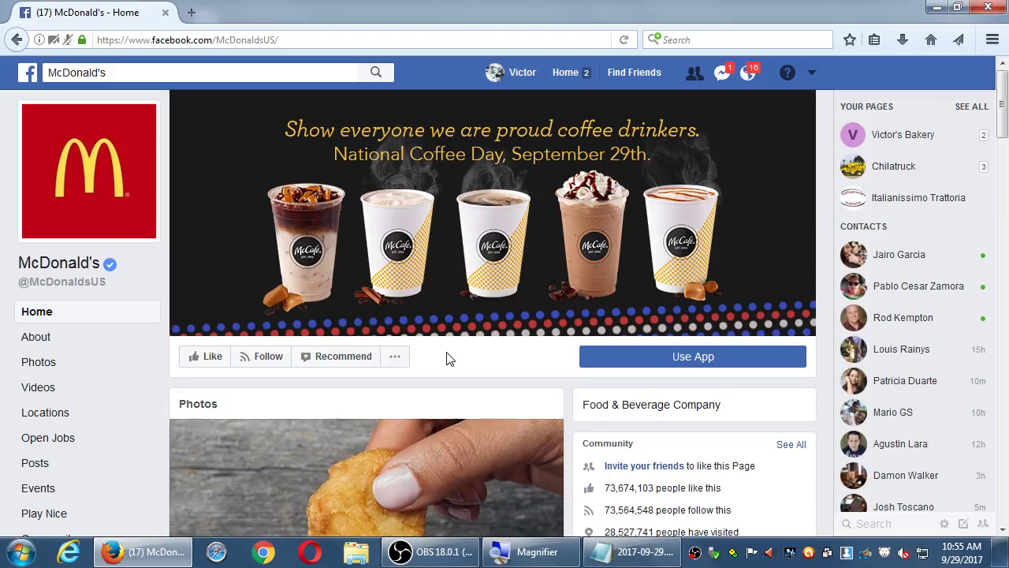
{"action": "left_click", "coordinate": [814, 75]}
{"action": "left_click", "coordinate": [814, 75]}
Switch to Notepad and jump to the end of the 2017-09-29.txt notes
{"action": "left_click", "coordinate": [645, 555]}
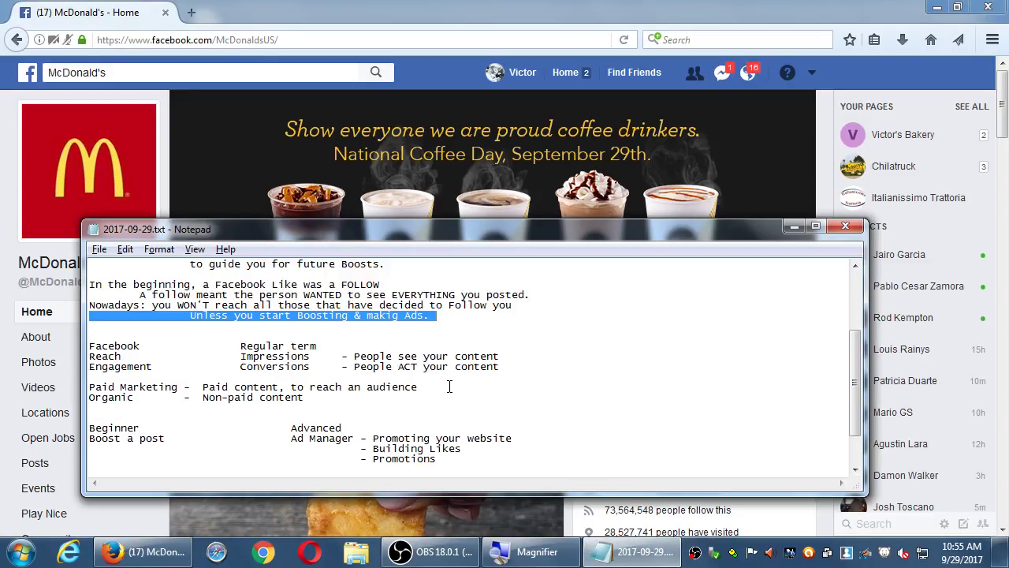
{"action": "left_click", "coordinate": [267, 447]}
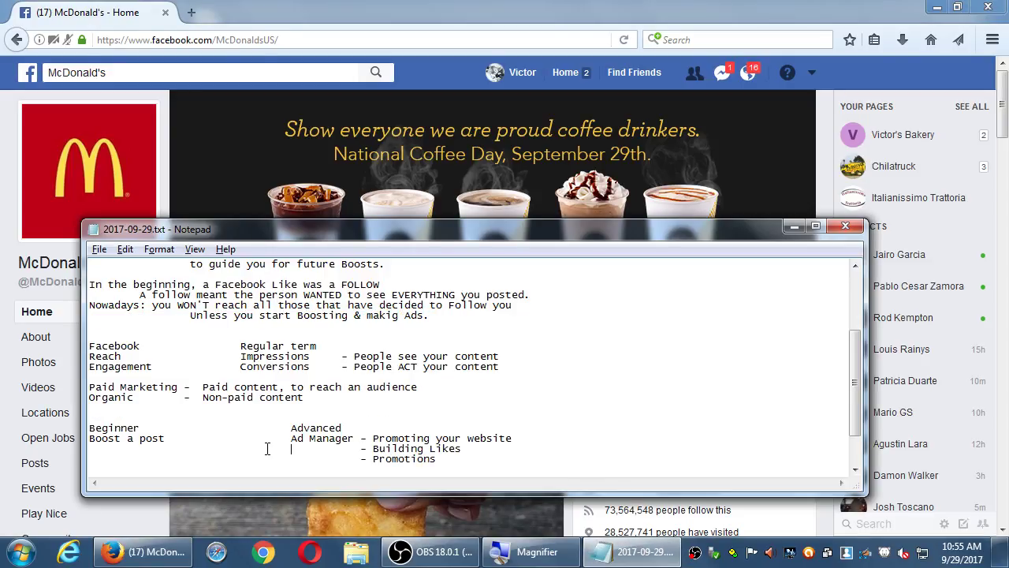
{"action": "key", "text": "ctrl+End"}
{"action": "scroll", "coordinate": [267, 448], "scroll_direction": "down", "scroll_amount": 1}
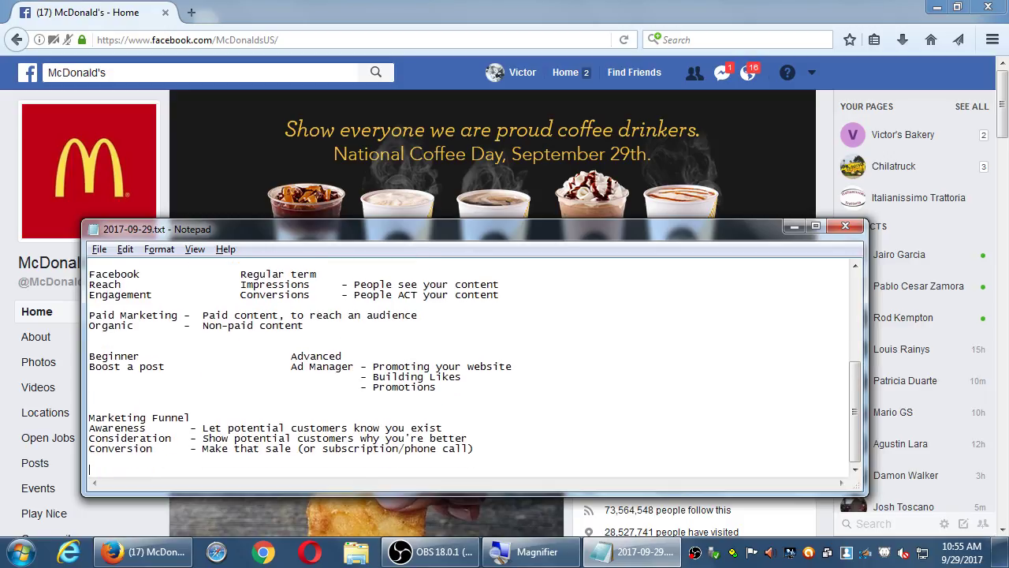